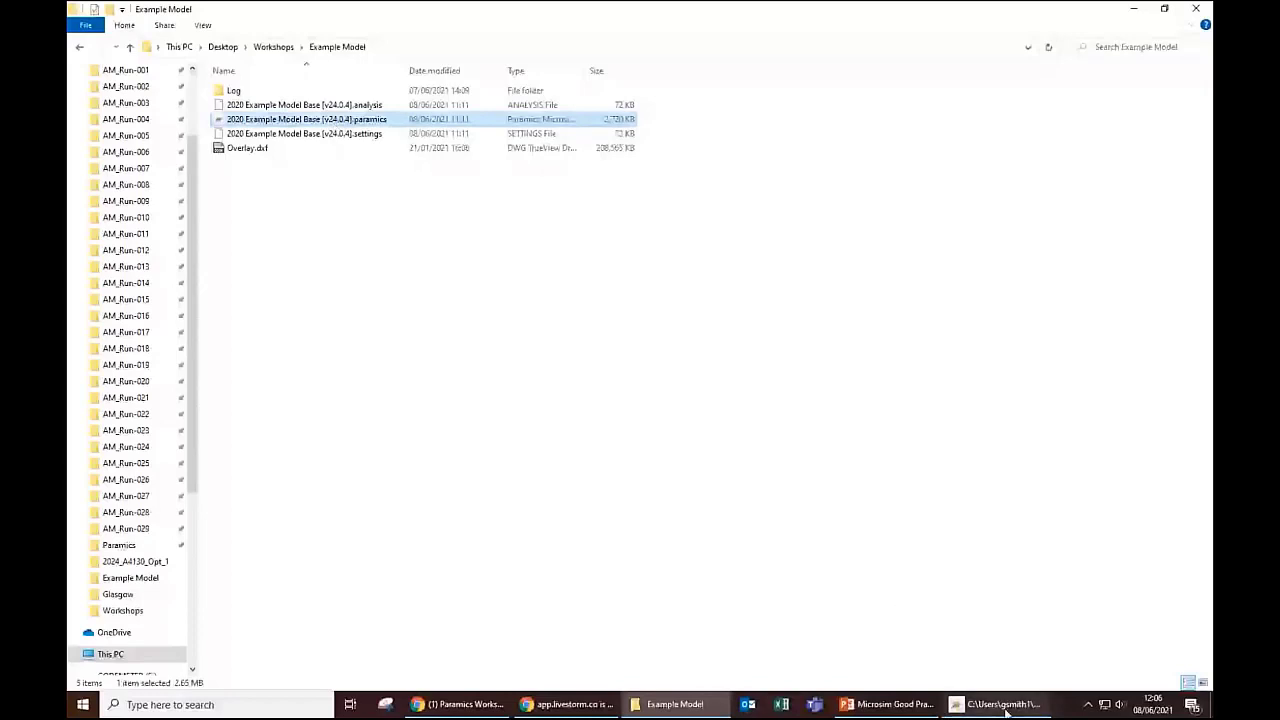
Step: Switch to the 2020 Example Model Base network in Paramics Discovery and review the model's warnings in the Reporter
{"action": "left_click", "coordinate": [1004, 705]}
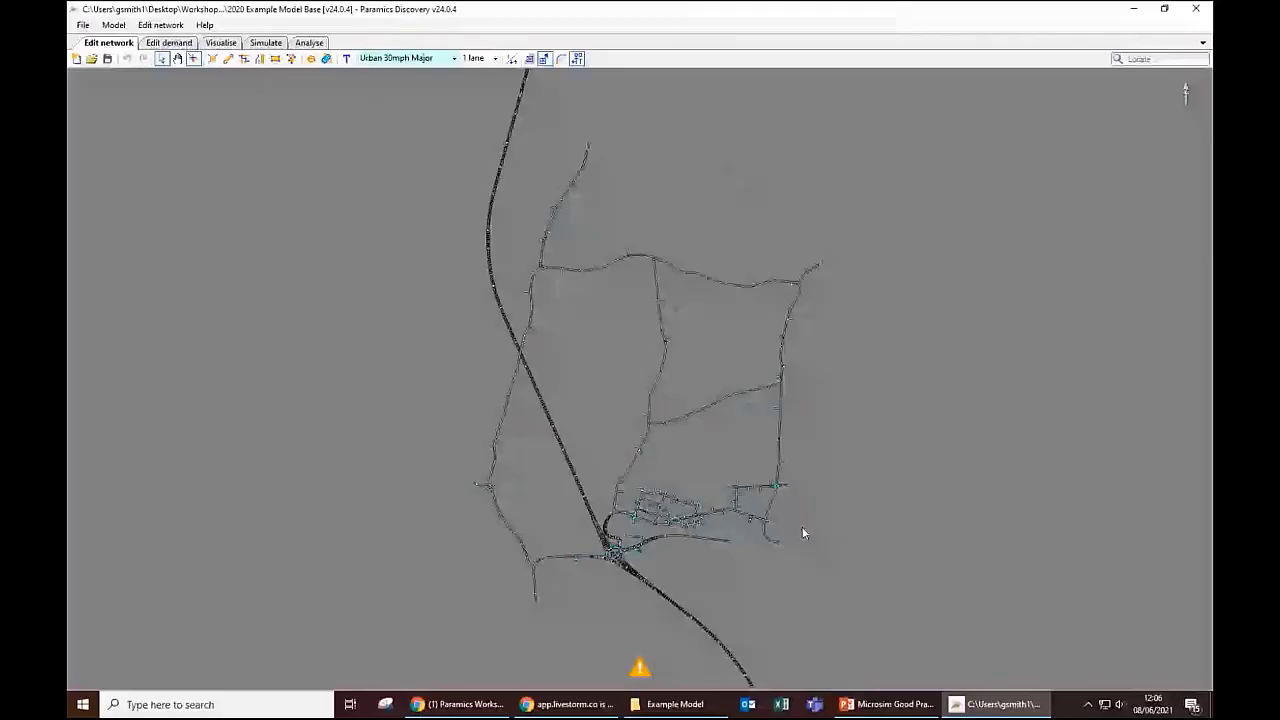
{"action": "left_click", "coordinate": [640, 668]}
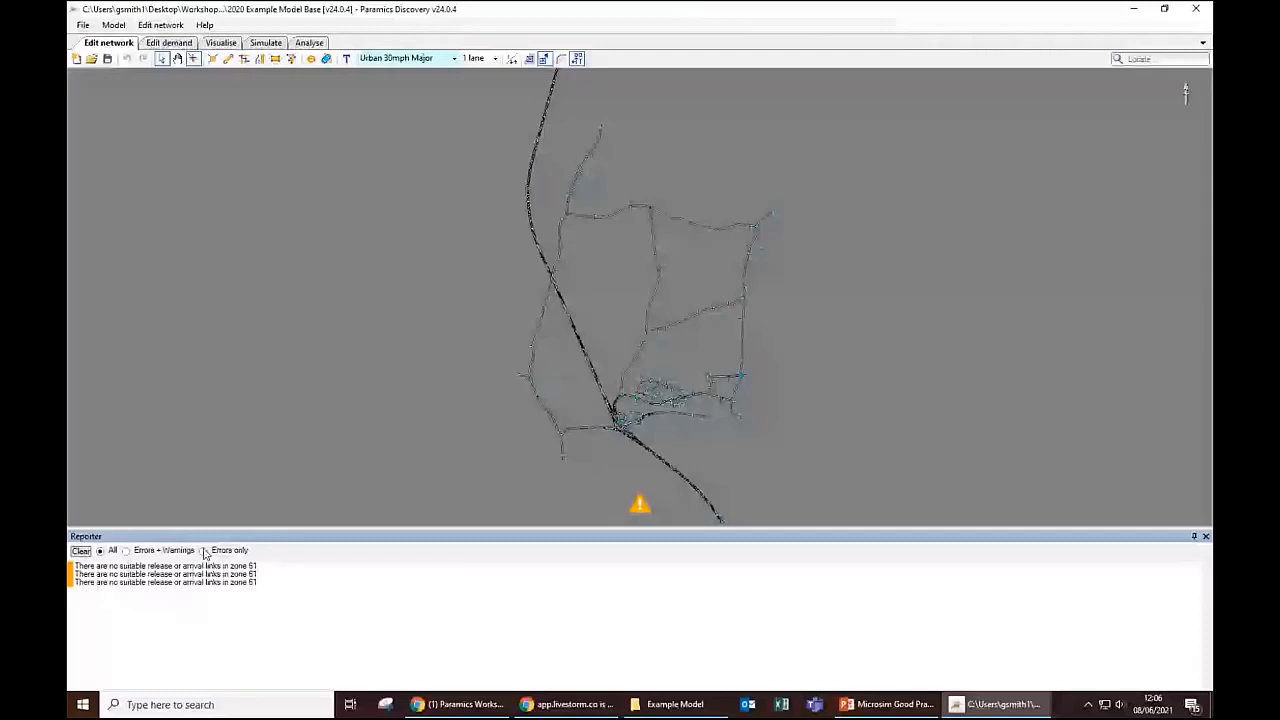
{"action": "left_click", "coordinate": [1205, 536]}
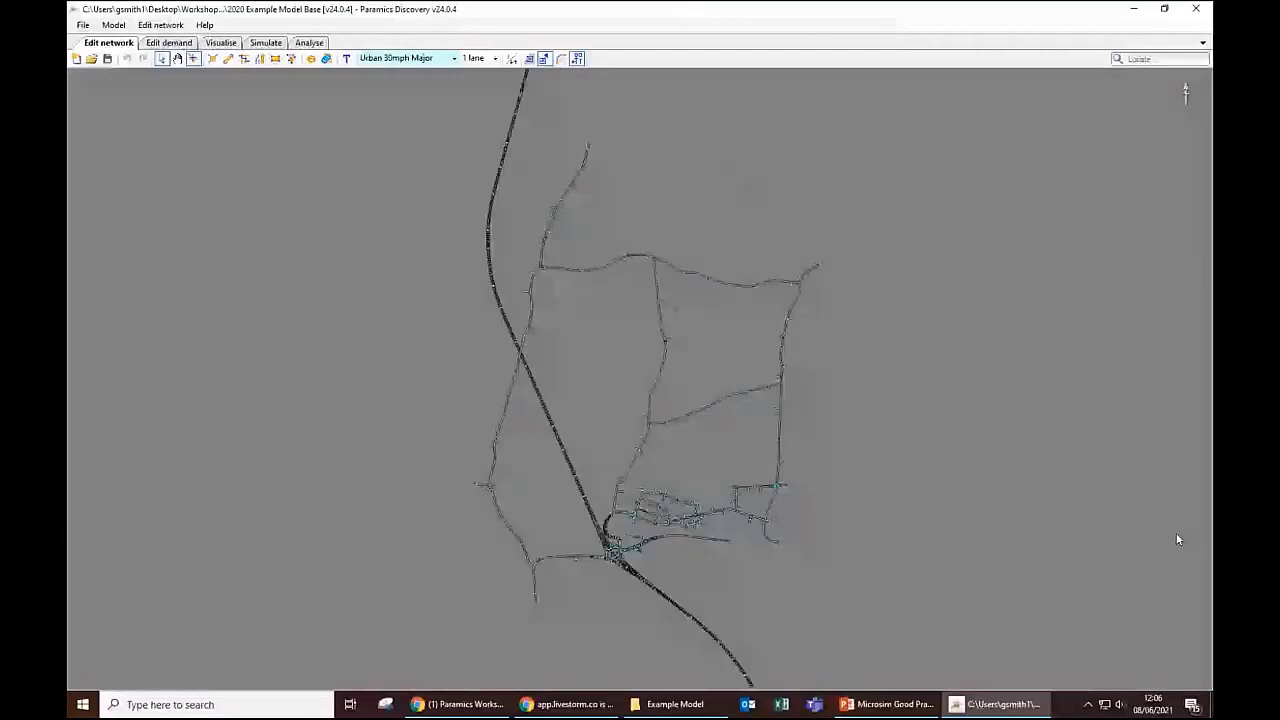
{"action": "left_click", "coordinate": [114, 25]}
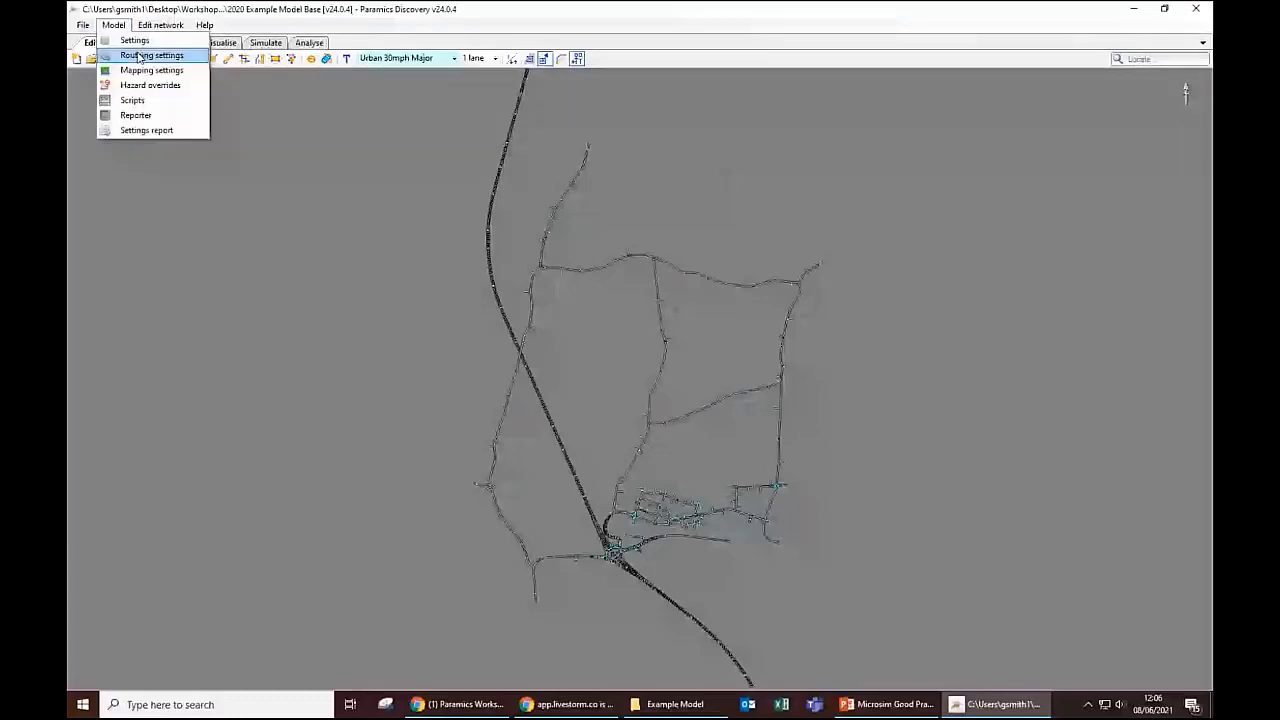
{"action": "left_click", "coordinate": [148, 117]}
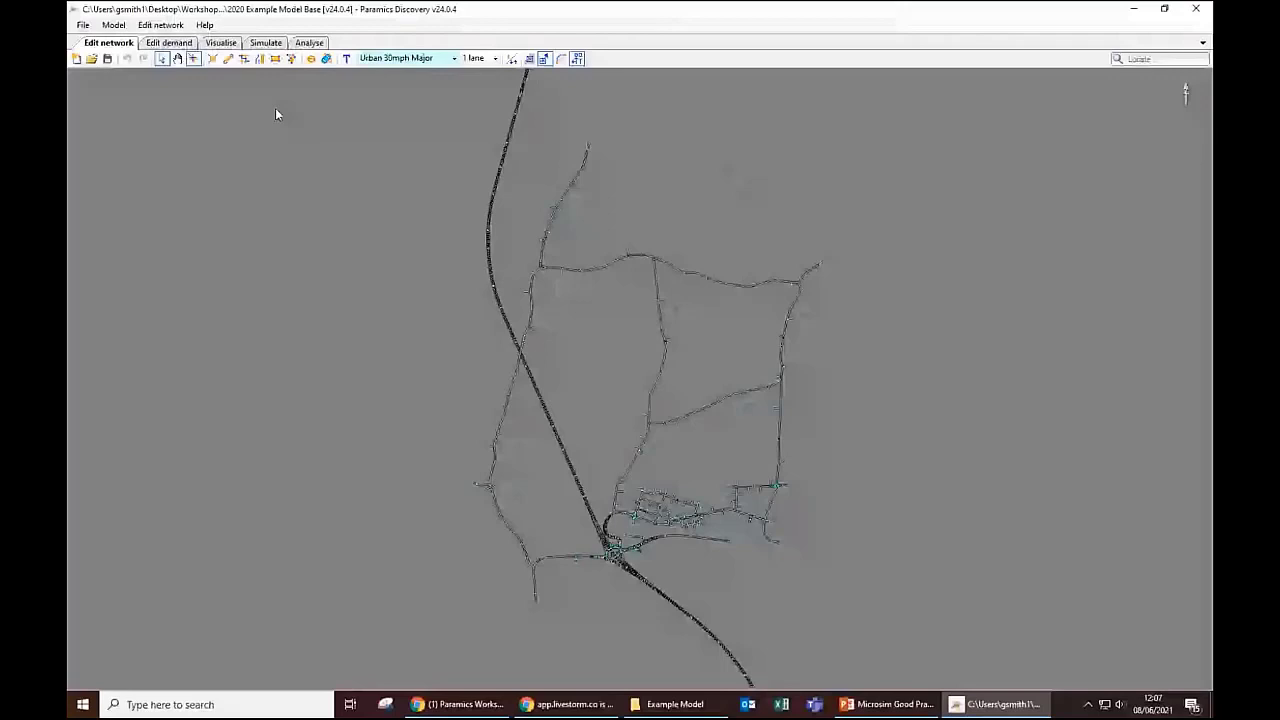
Step: Open the model's settings report, compare the general and Car vehicle type values with their defaults, and close it
{"action": "left_click", "coordinate": [114, 25]}
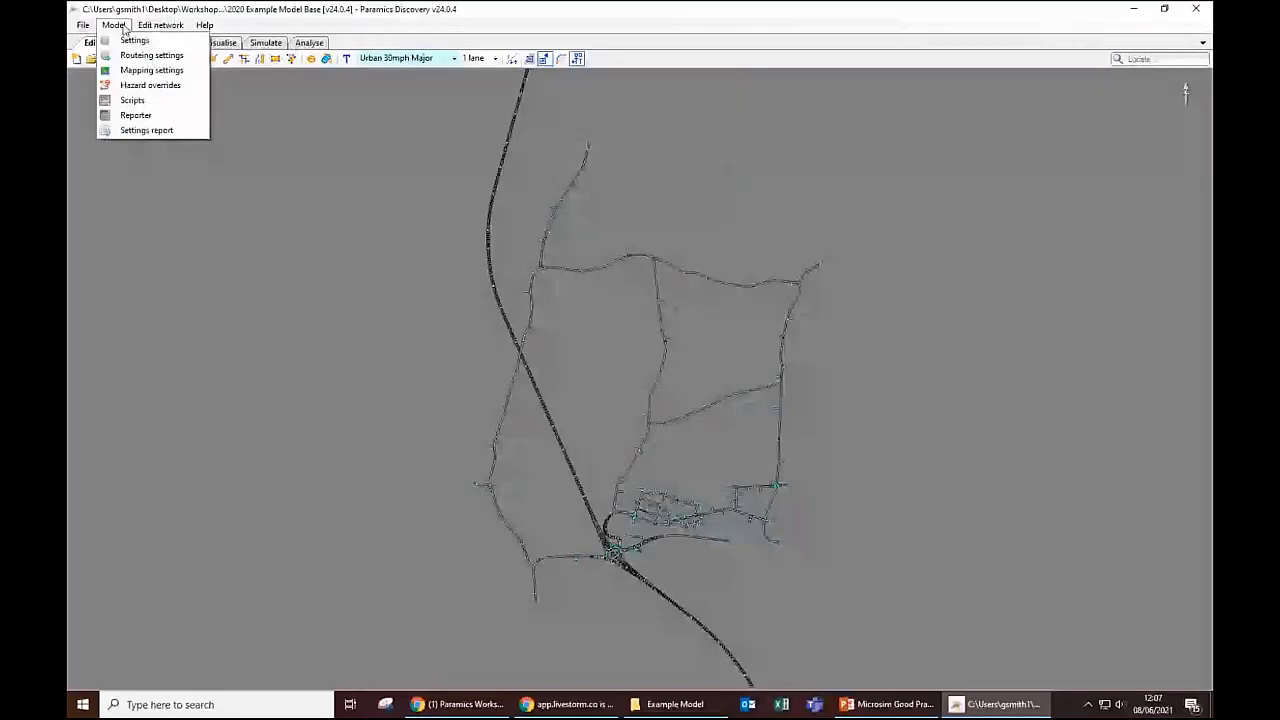
{"action": "left_click", "coordinate": [146, 130]}
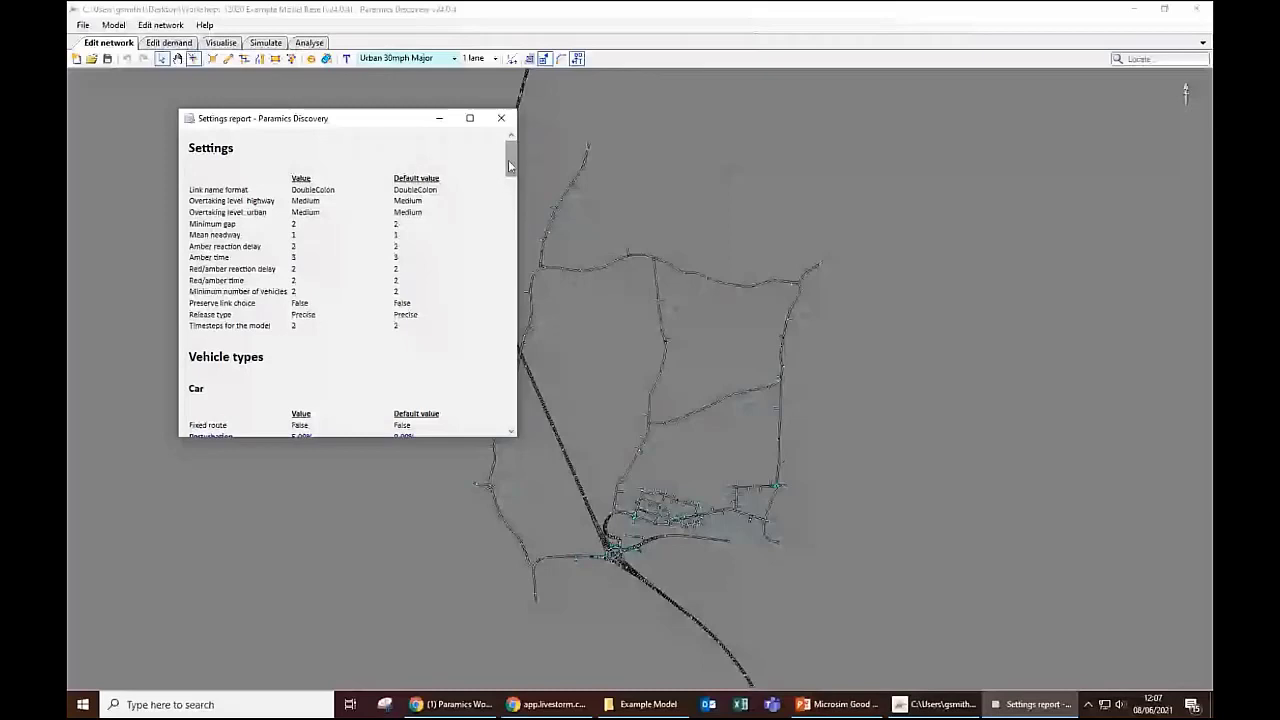
{"action": "scroll", "coordinate": [251, 373], "scroll_direction": "down", "scroll_amount": 2}
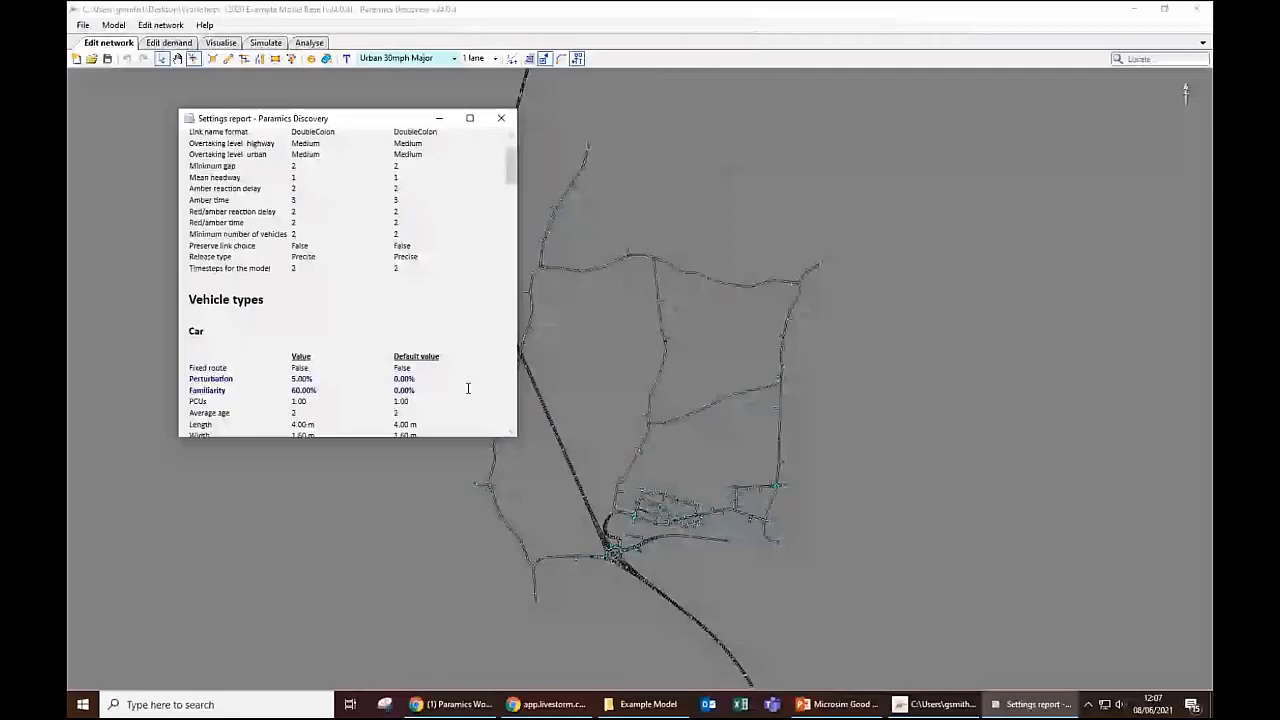
{"action": "scroll", "coordinate": [467, 388], "scroll_direction": "up", "scroll_amount": 1}
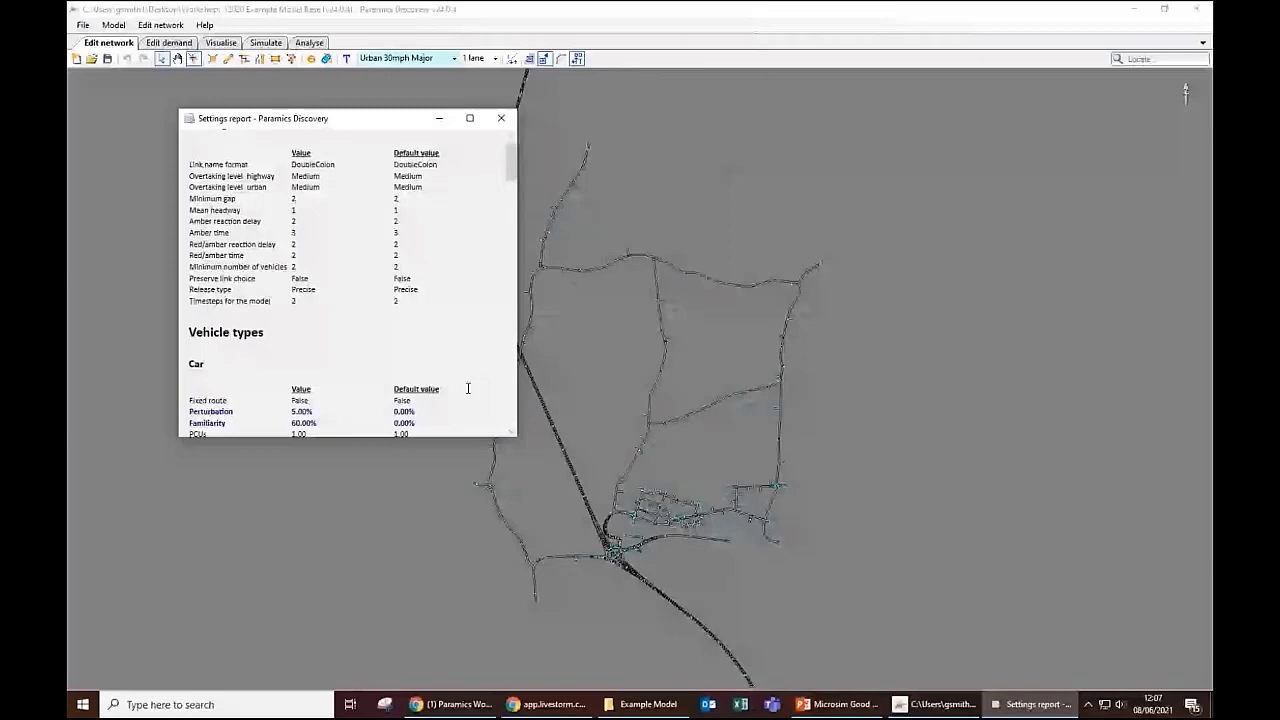
{"action": "left_click", "coordinate": [503, 119]}
Step: Show the overlay drawing beneath the network through the display styles, leaving the other layers as they are
{"action": "left_click", "coordinate": [158, 25]}
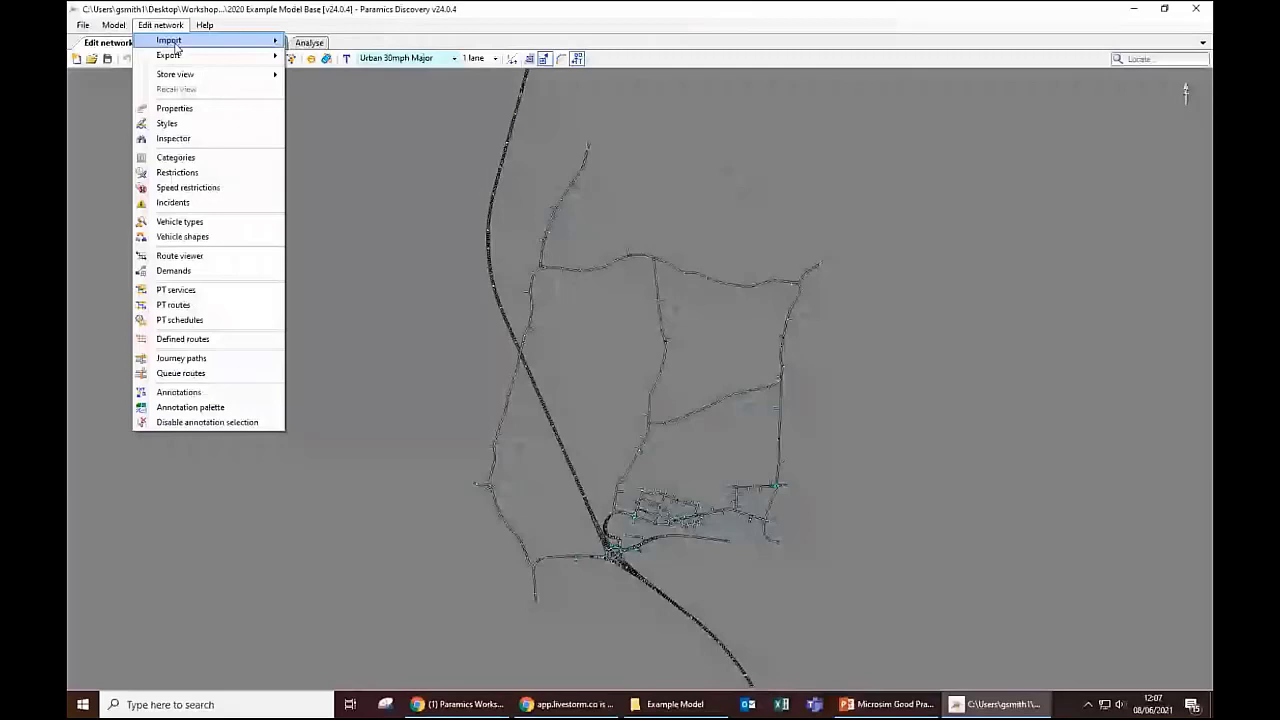
{"action": "left_click", "coordinate": [192, 125]}
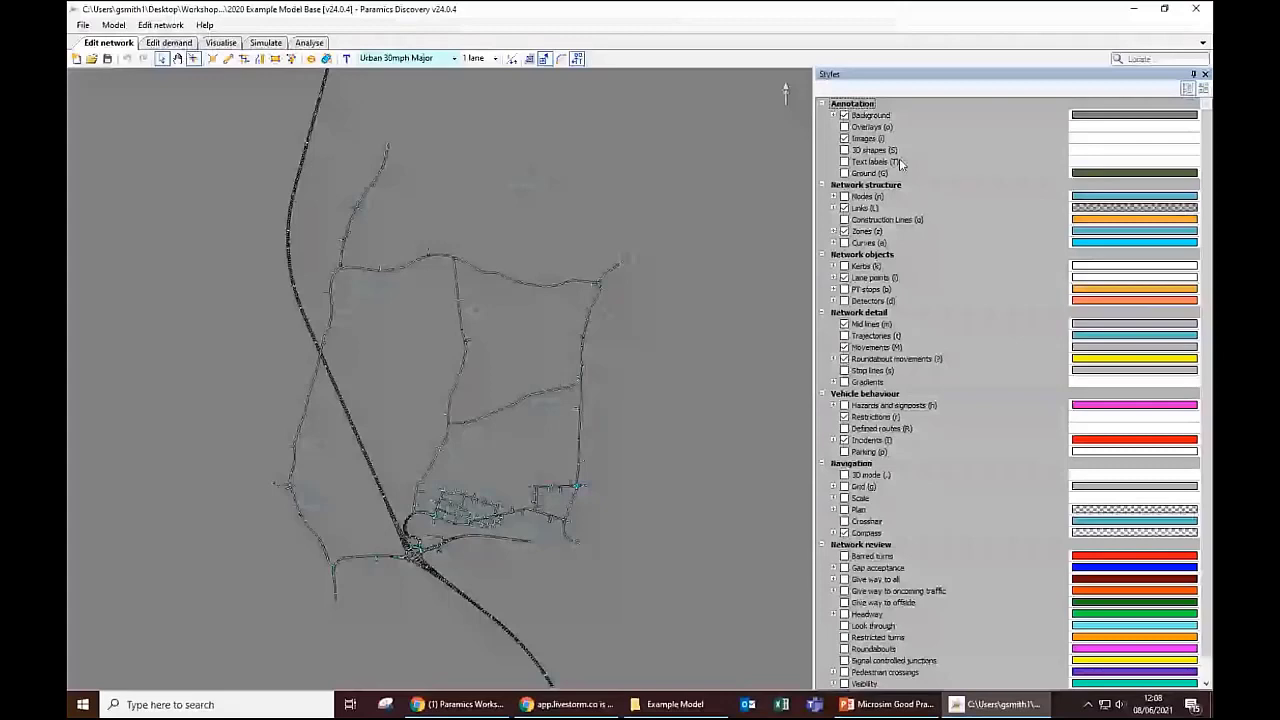
{"action": "key", "text": "o"}
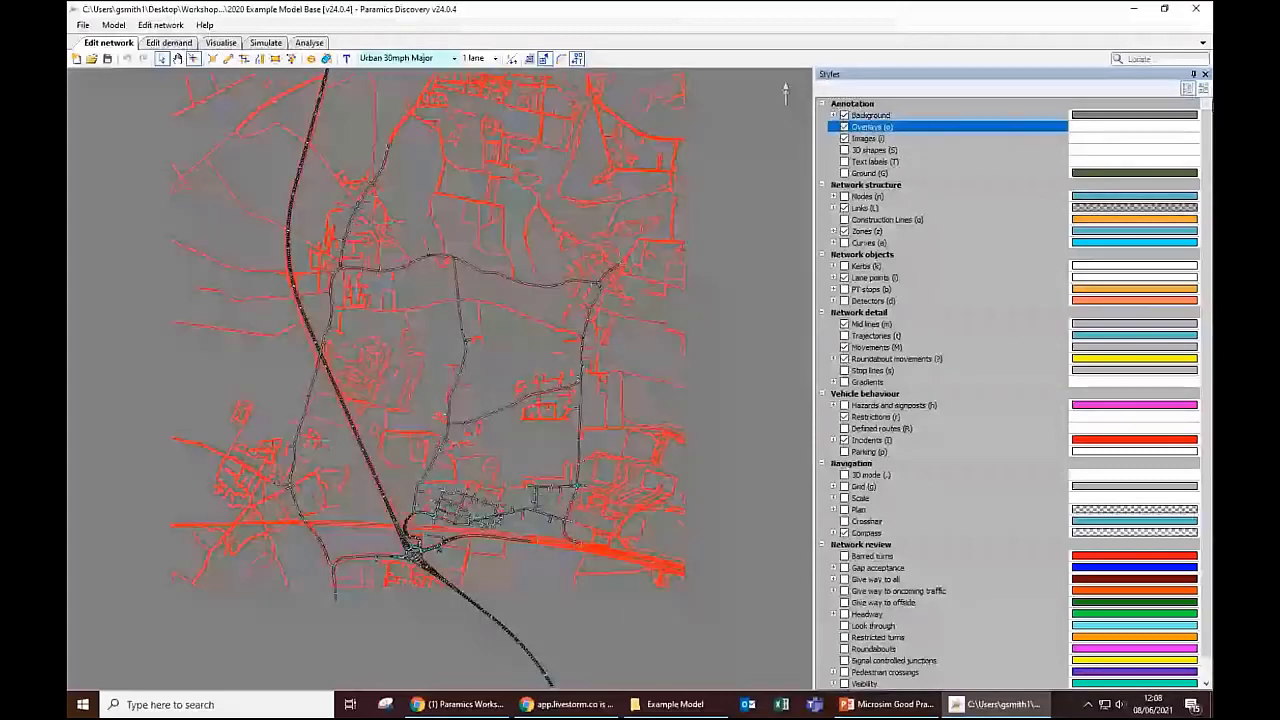
{"action": "left_click", "coordinate": [1205, 75]}
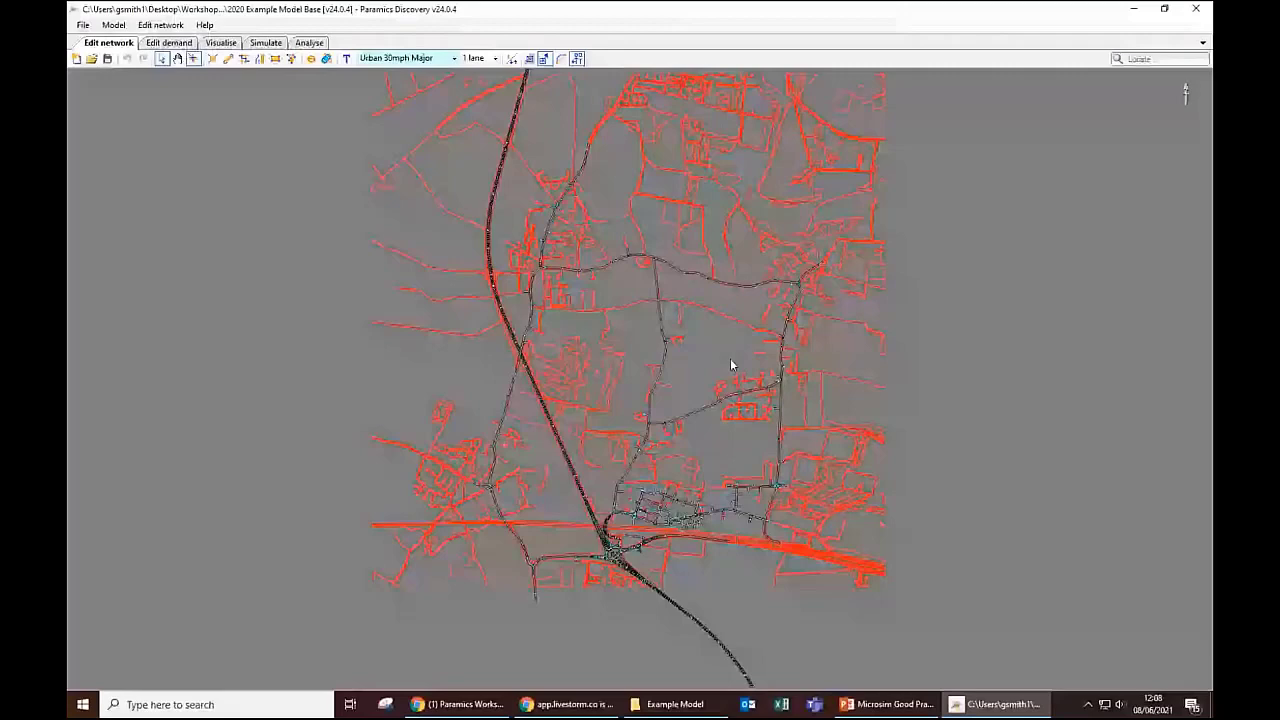
Step: Open the satellite view of the central junction where the cross road meets the north-south road
{"action": "scroll", "coordinate": [643, 430], "scroll_direction": "up", "scroll_amount": 3}
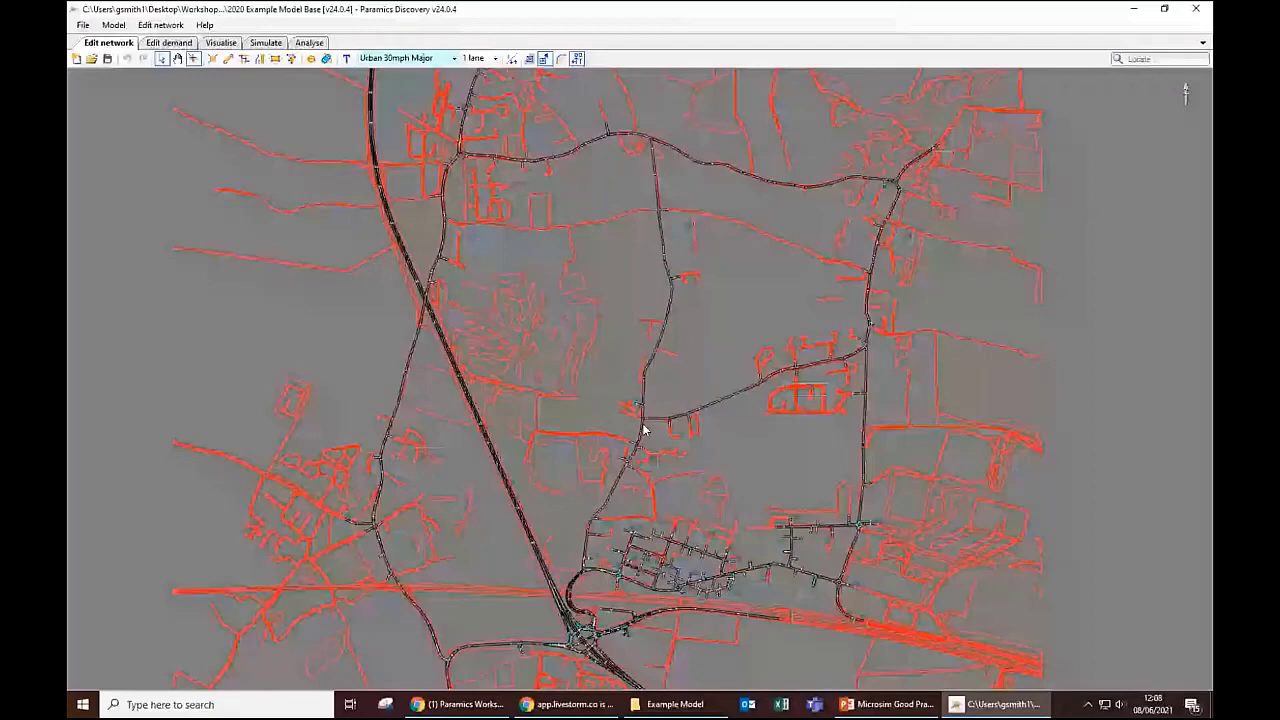
{"action": "scroll", "coordinate": [643, 430], "scroll_direction": "up", "scroll_amount": 1}
{"action": "right_click", "coordinate": [648, 423]}
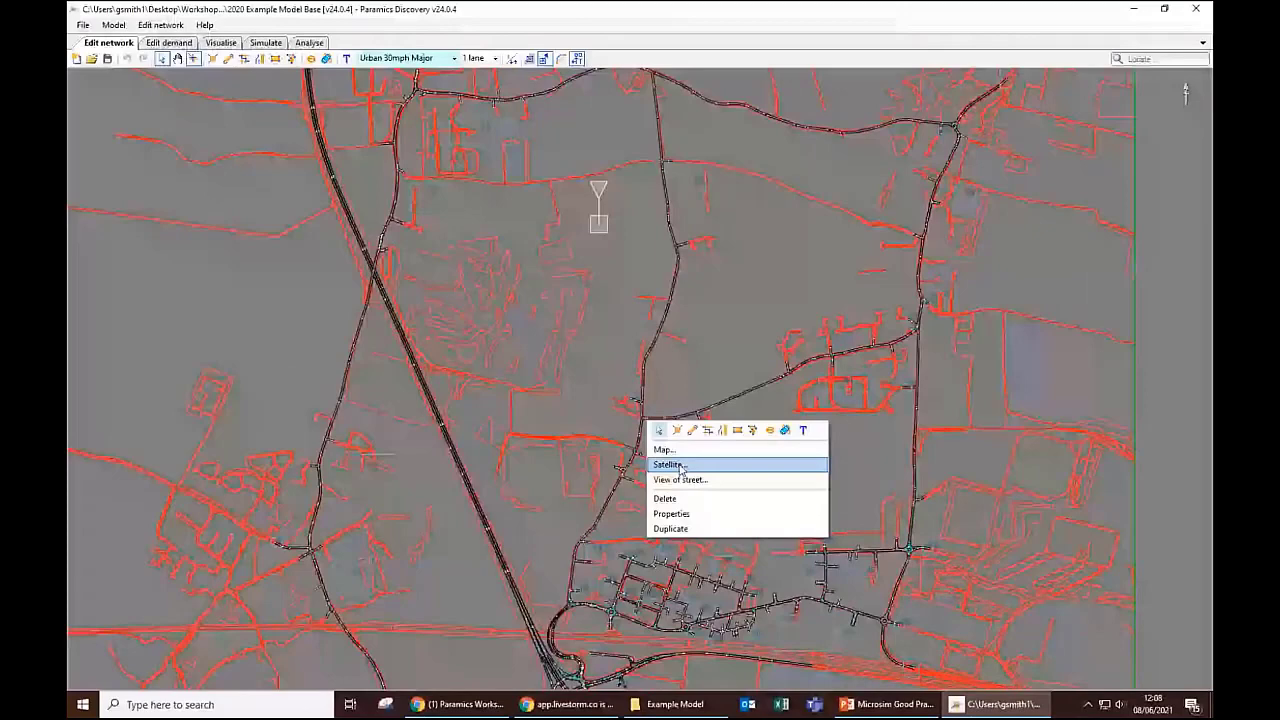
{"action": "left_click", "coordinate": [668, 465]}
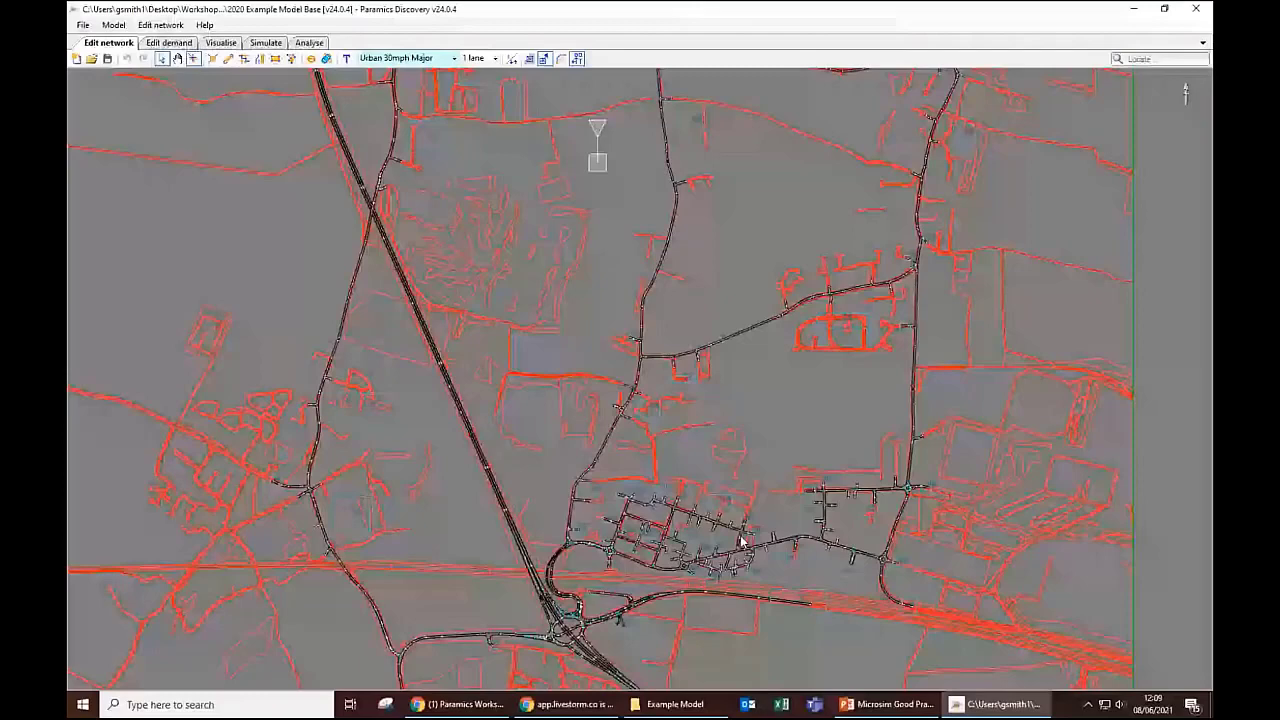
{"action": "scroll", "coordinate": [742, 541], "scroll_direction": "down", "scroll_amount": 3}
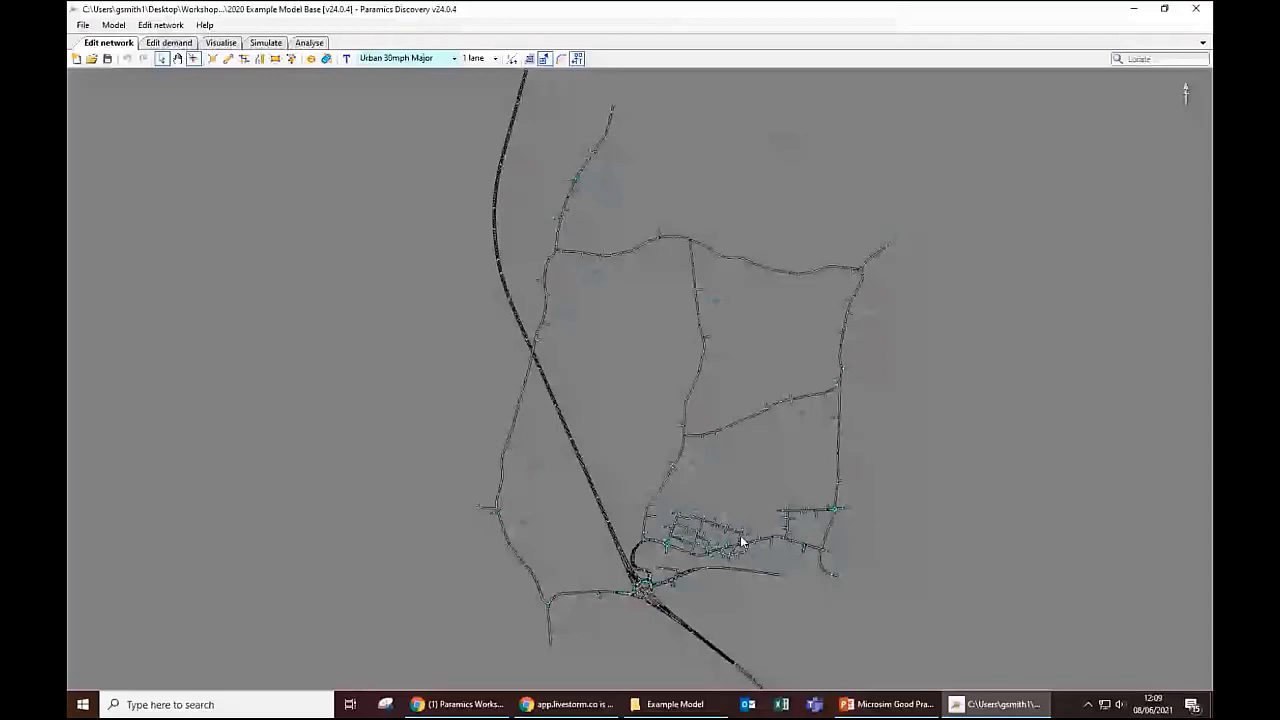
Step: Review the generalised cost coefficients and the dynamic assignment options in the routeing settings, and close them
{"action": "left_click", "coordinate": [160, 25]}
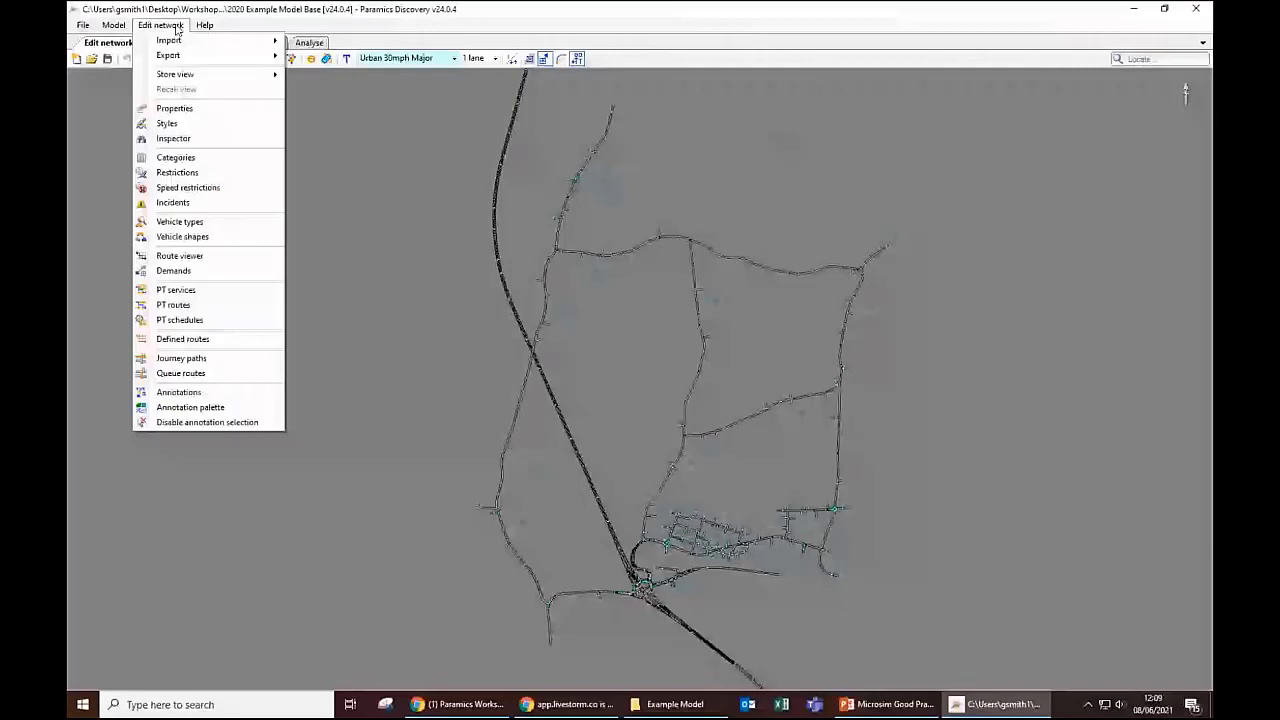
{"action": "mouse_move", "coordinate": [113, 25]}
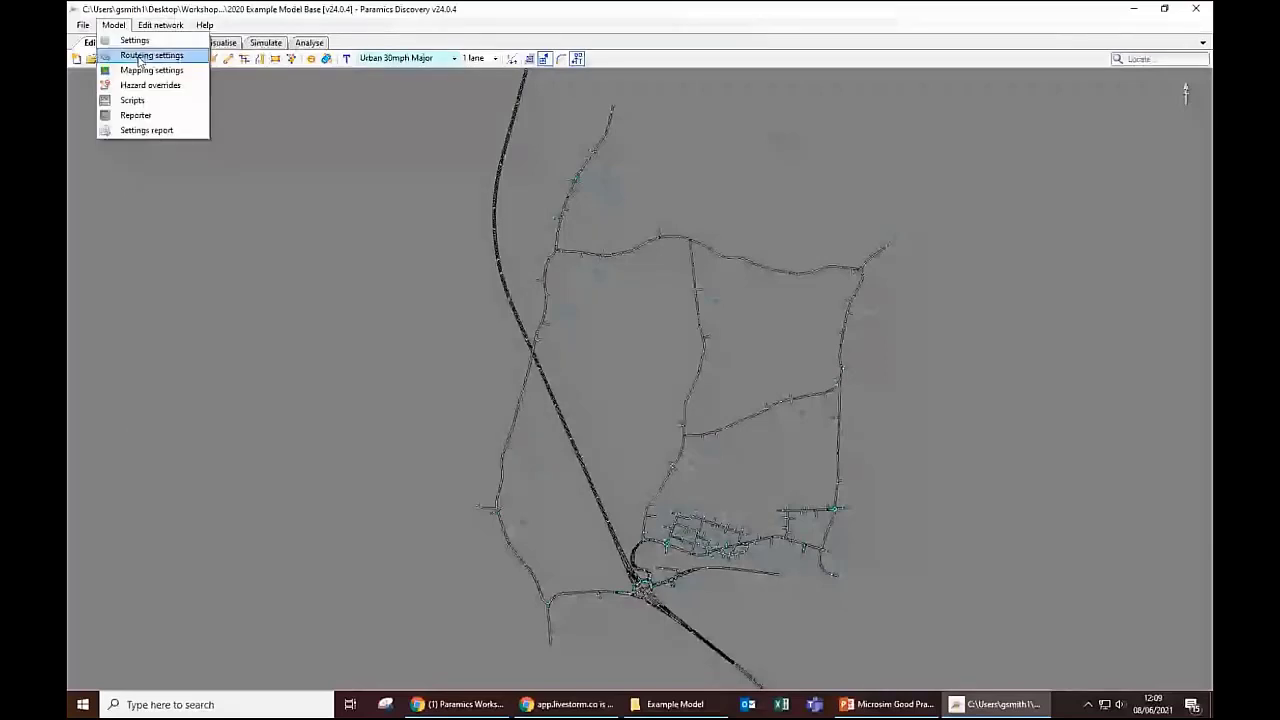
{"action": "left_click", "coordinate": [139, 57]}
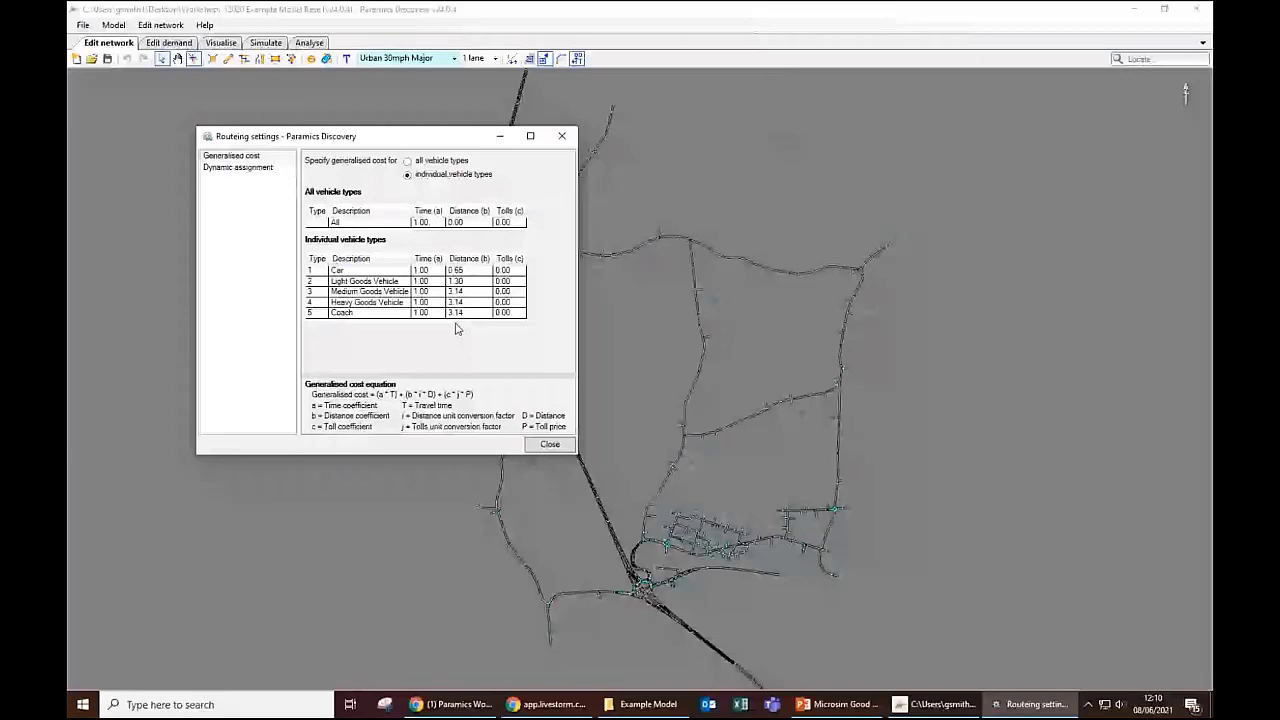
{"action": "left_click", "coordinate": [258, 168]}
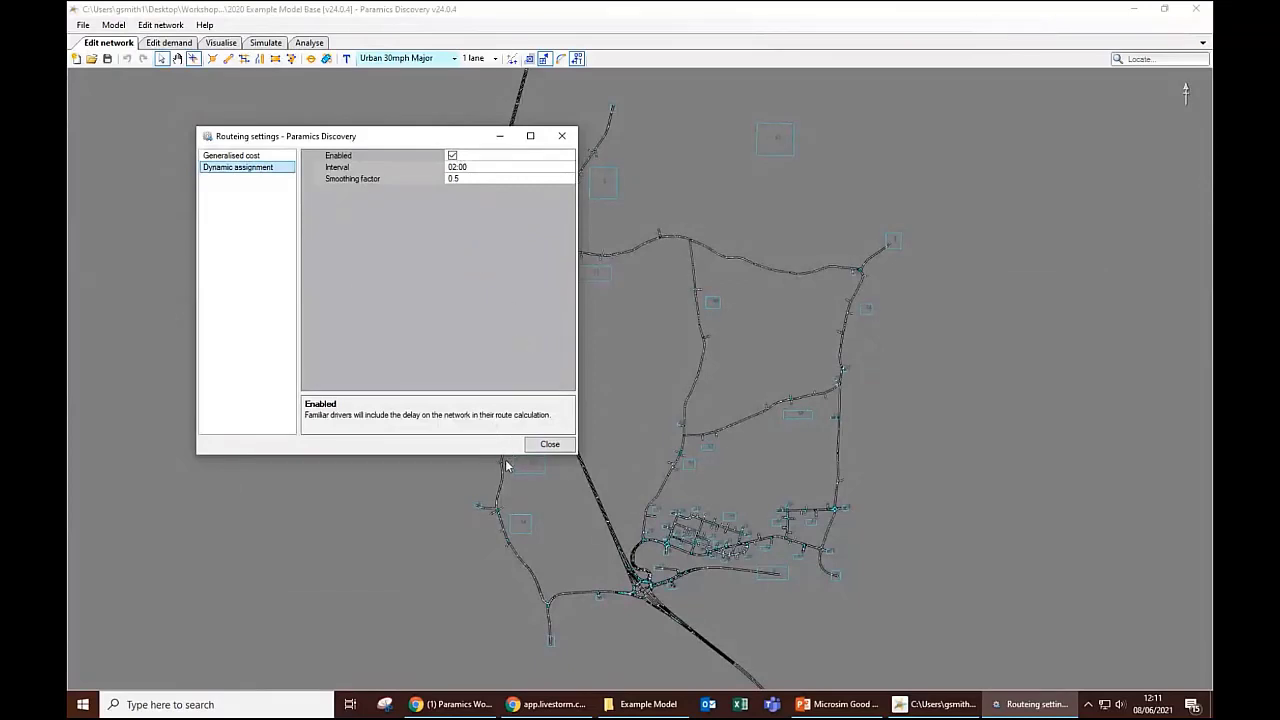
{"action": "left_click", "coordinate": [552, 448]}
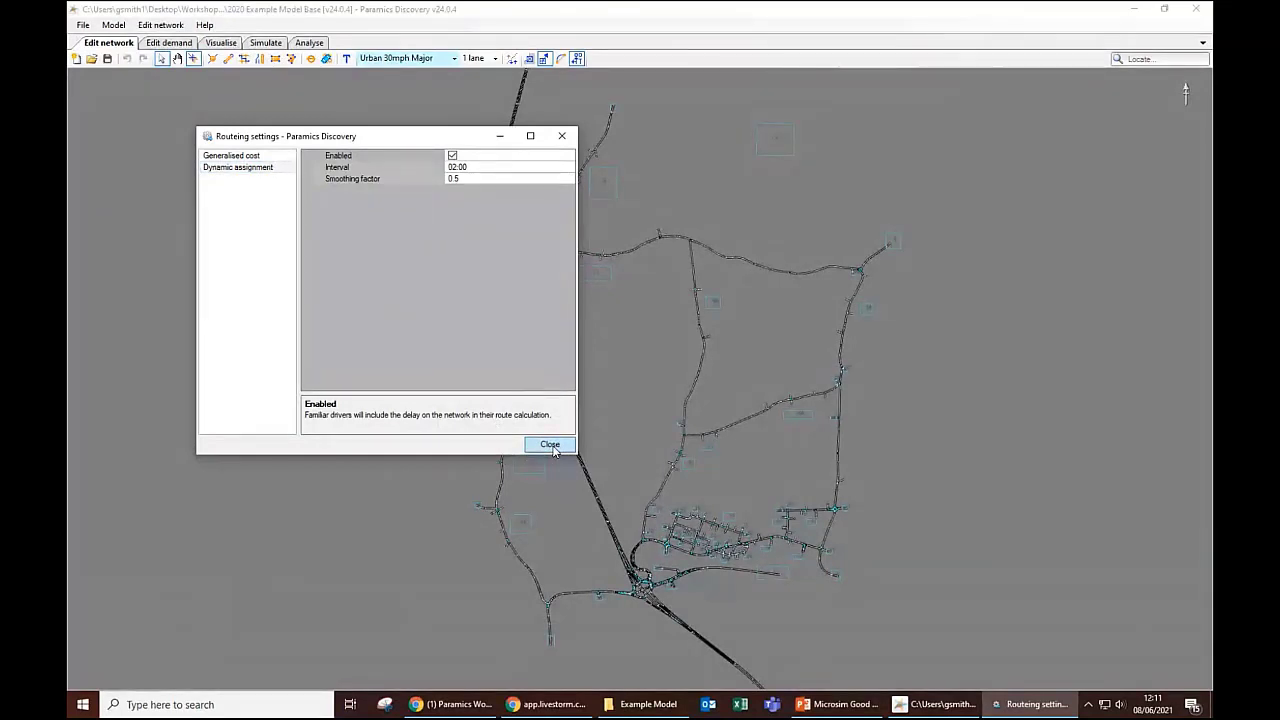
{"action": "left_click", "coordinate": [553, 448]}
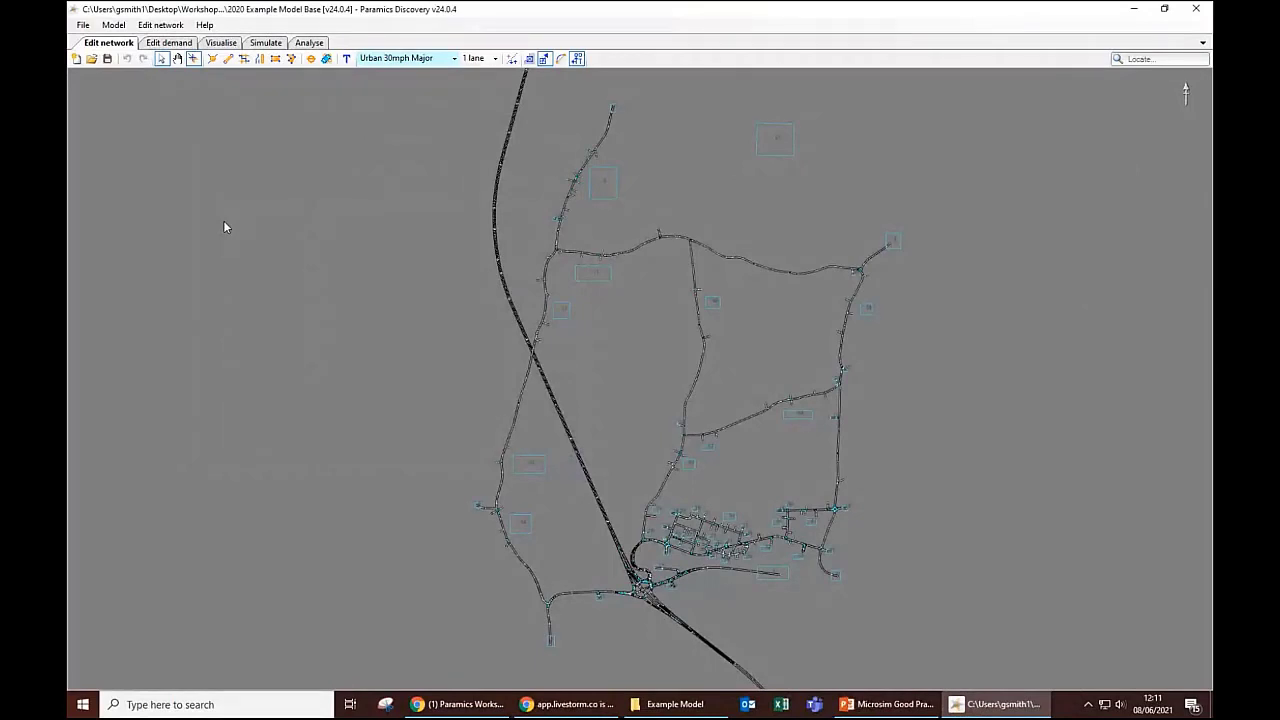
Step: Open the vehicle types and compare the familiarity of the car, light, medium and heavy goods vehicles
{"action": "left_click", "coordinate": [166, 26]}
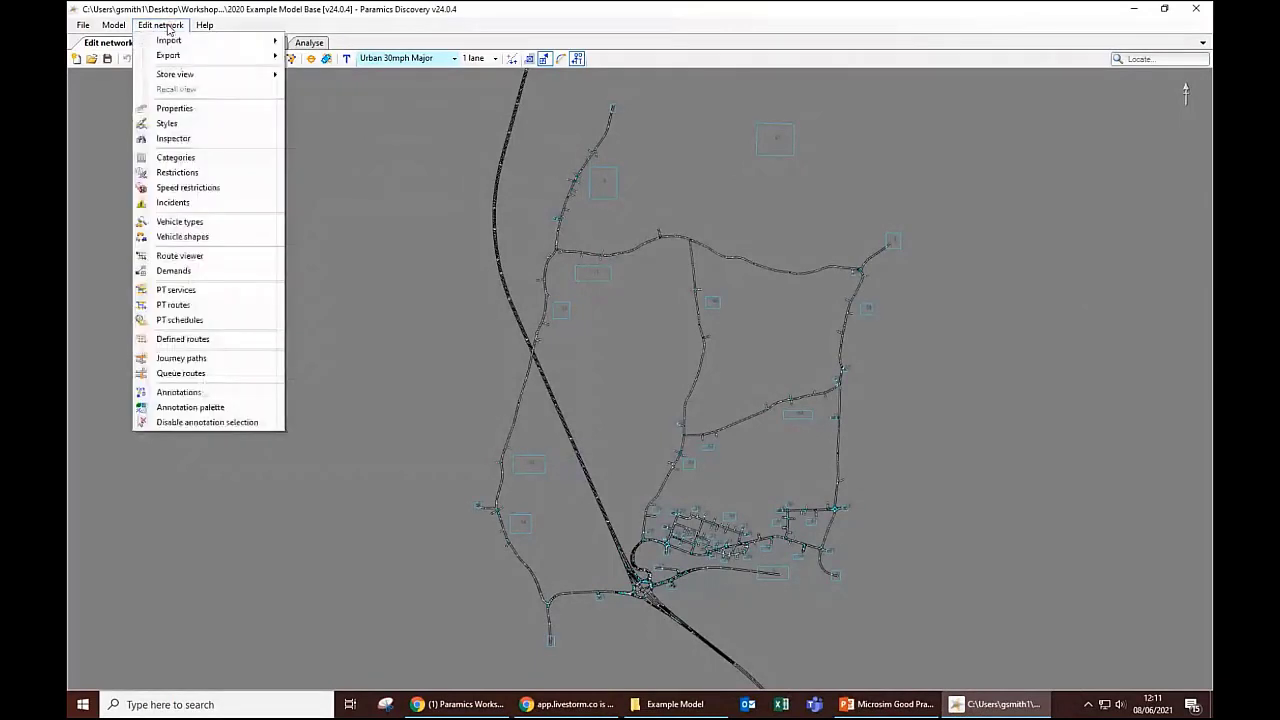
{"action": "left_click", "coordinate": [204, 222]}
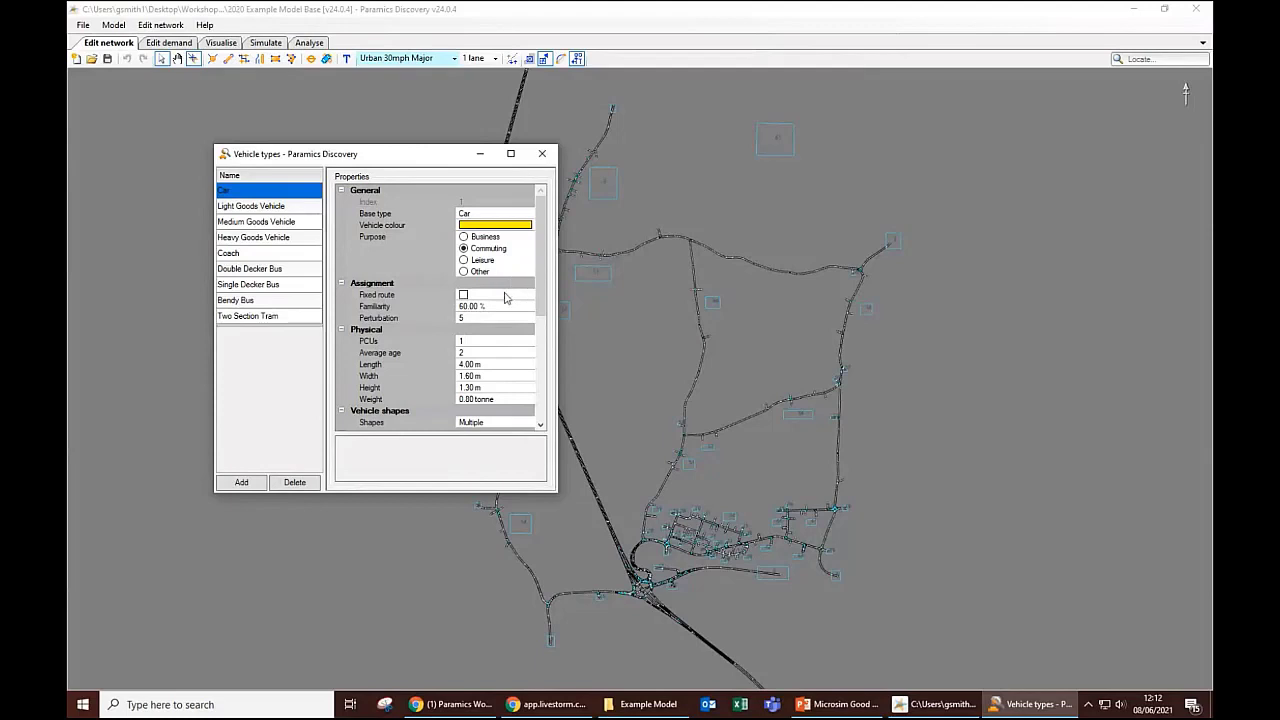
{"action": "left_click", "coordinate": [275, 207]}
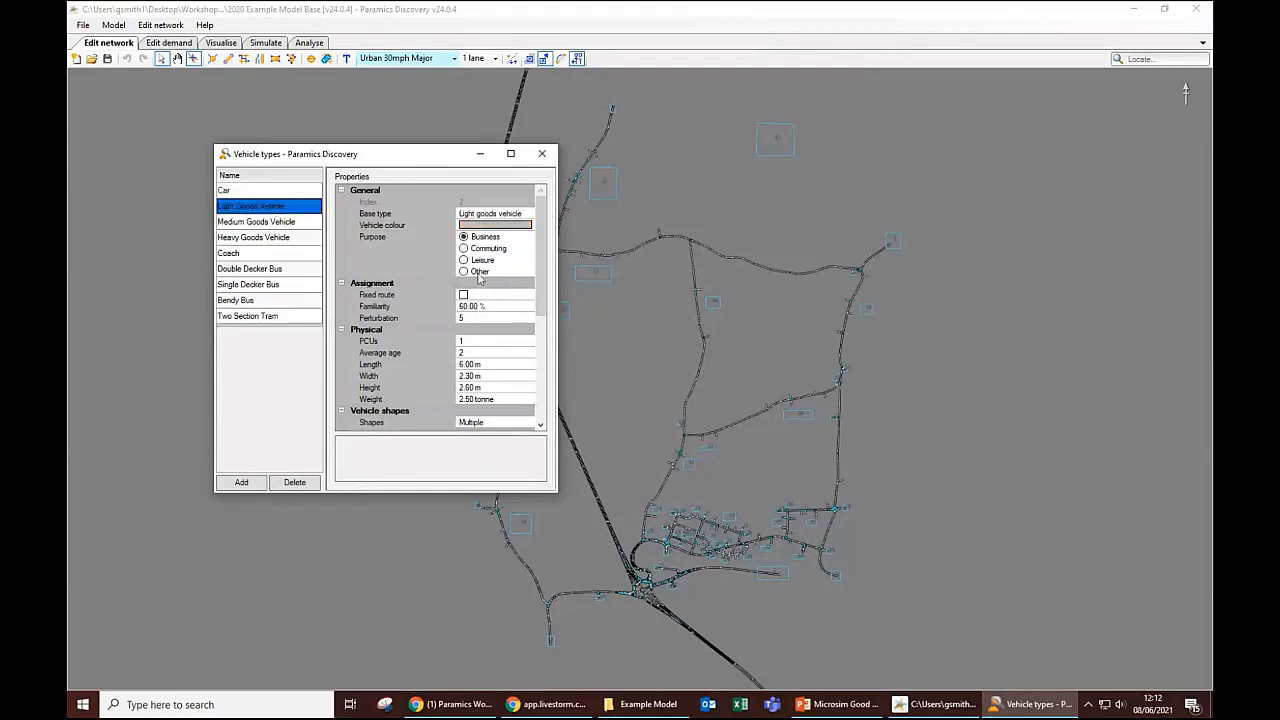
{"action": "left_click", "coordinate": [263, 221]}
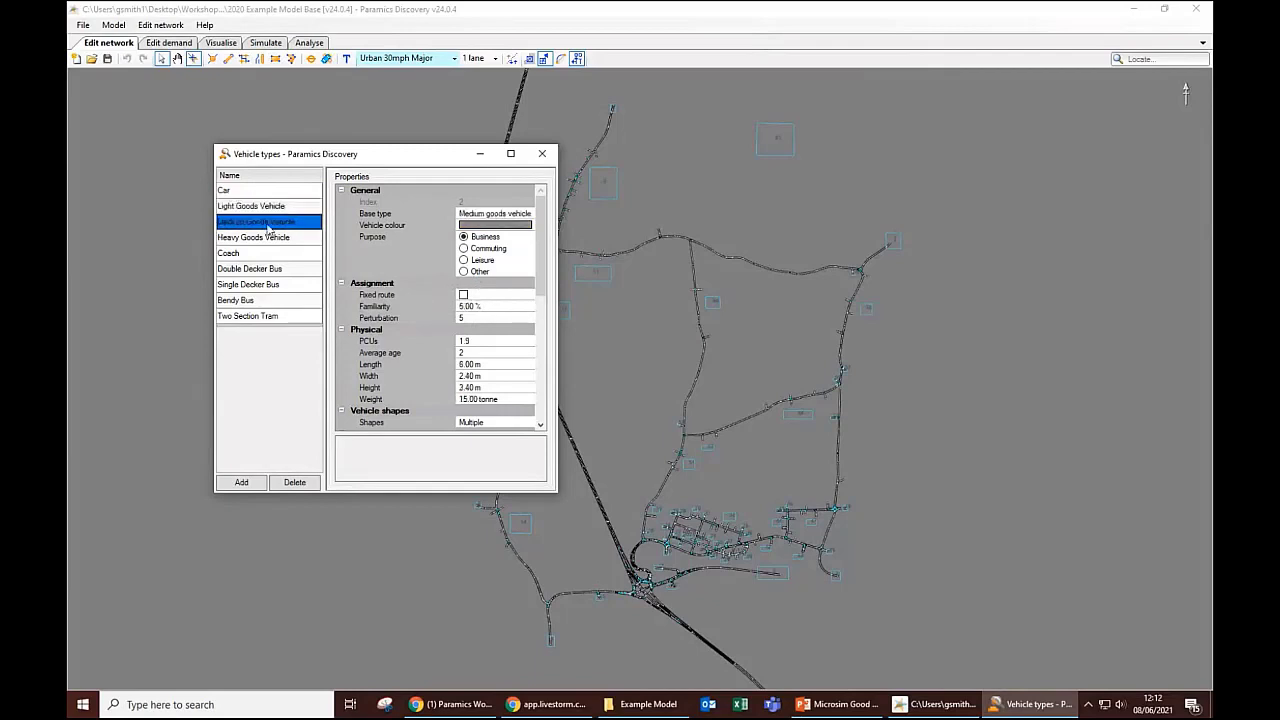
{"action": "left_click", "coordinate": [268, 239]}
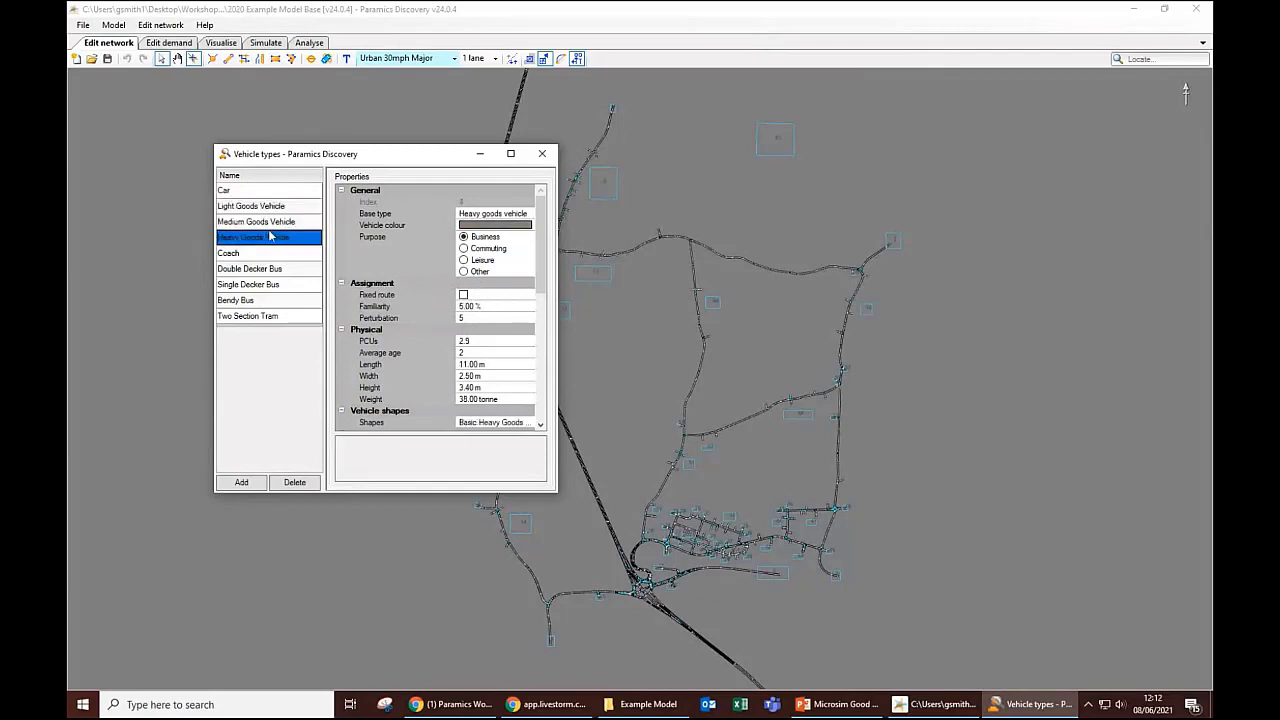
{"action": "left_click", "coordinate": [271, 224]}
{"action": "left_click", "coordinate": [272, 240]}
Step: Compare the perturbation of the car and the three goods vehicle types, and close the vehicle types
{"action": "left_click", "coordinate": [264, 193]}
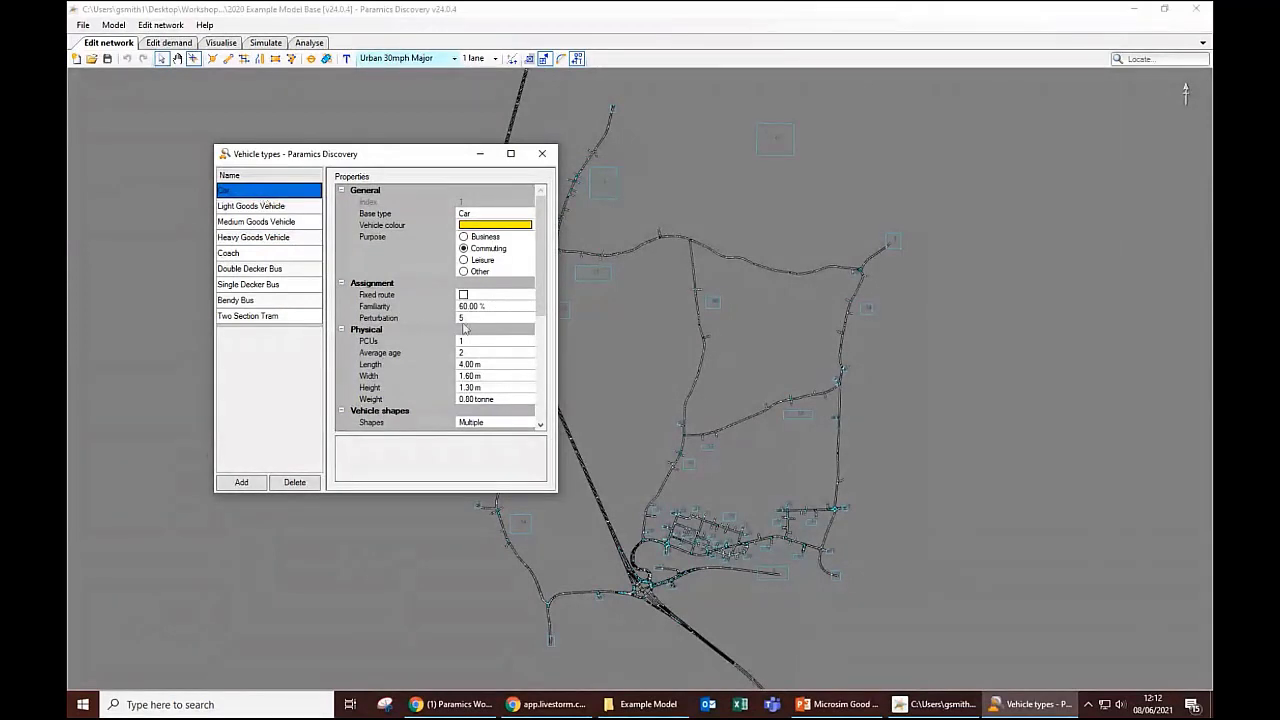
{"action": "left_click", "coordinate": [269, 208]}
{"action": "left_click", "coordinate": [273, 222]}
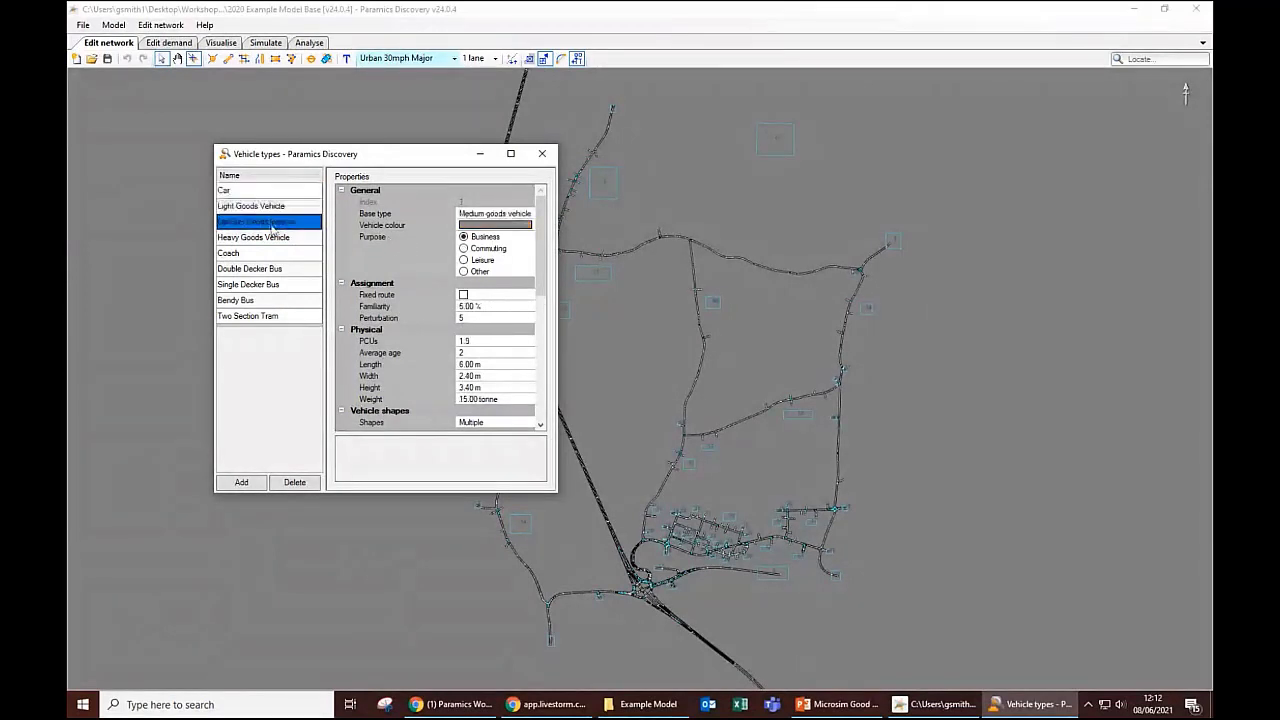
{"action": "left_click", "coordinate": [280, 238]}
{"action": "left_click", "coordinate": [278, 192]}
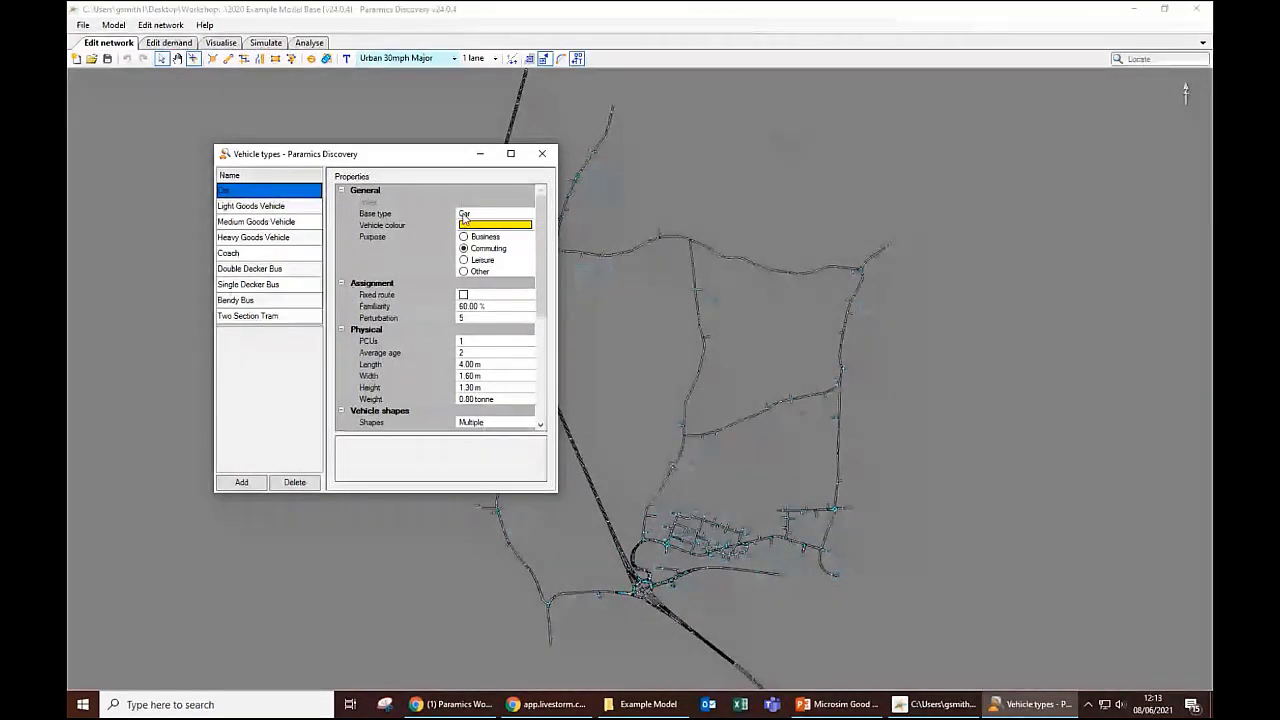
{"action": "left_click", "coordinate": [553, 156]}
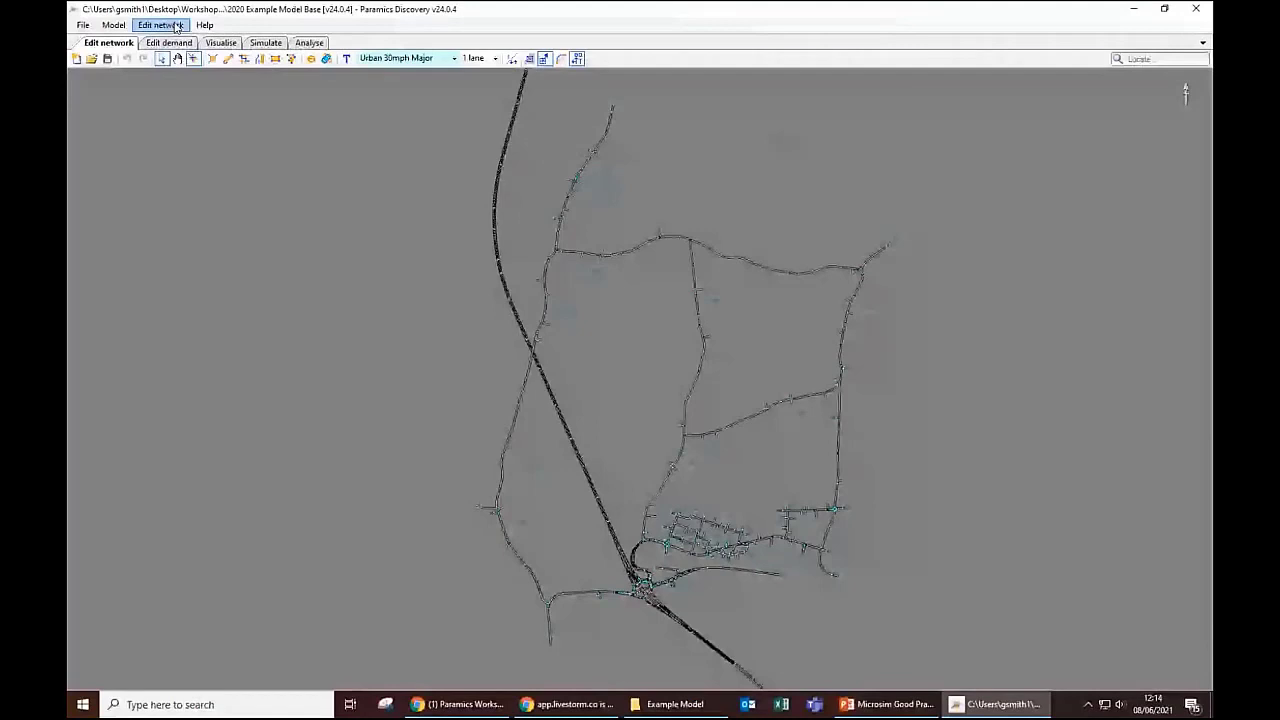
Step: Expand the link display styles and set the link outline style to Major and Minor
{"action": "mouse_move", "coordinate": [1180, 260]}
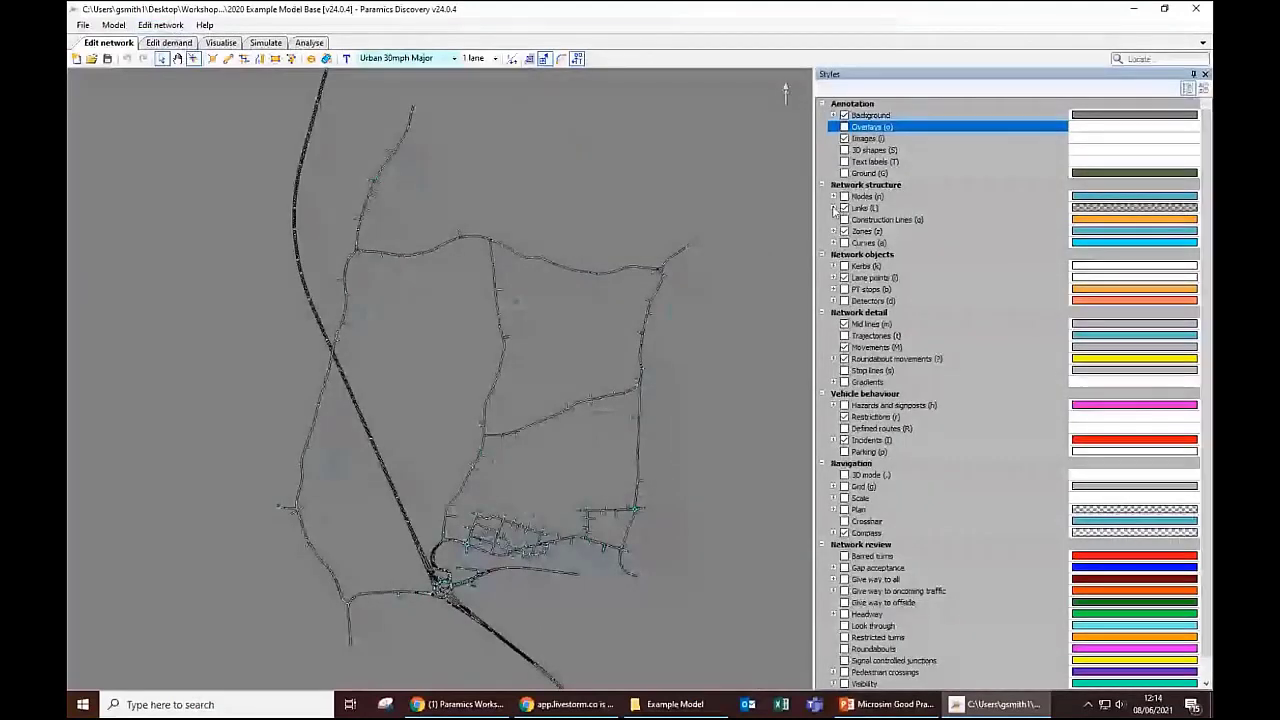
{"action": "left_click", "coordinate": [833, 208]}
{"action": "left_click", "coordinate": [1194, 243]}
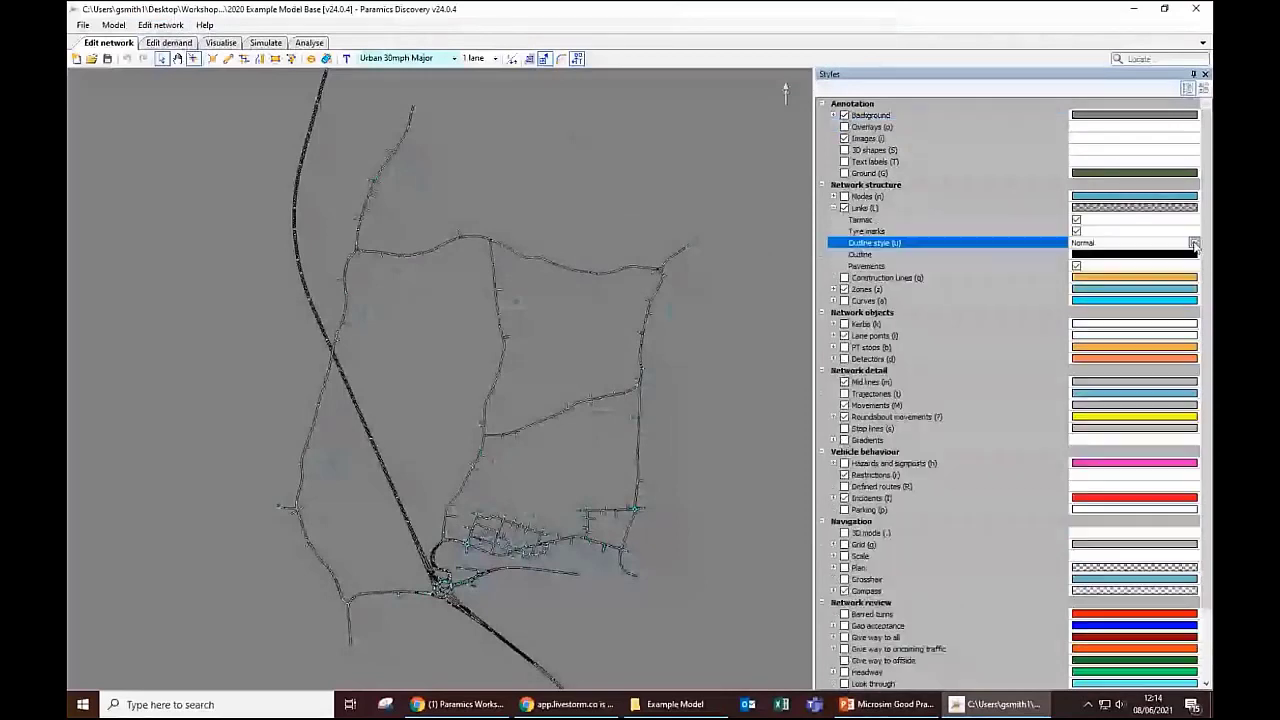
{"action": "left_click", "coordinate": [1194, 243]}
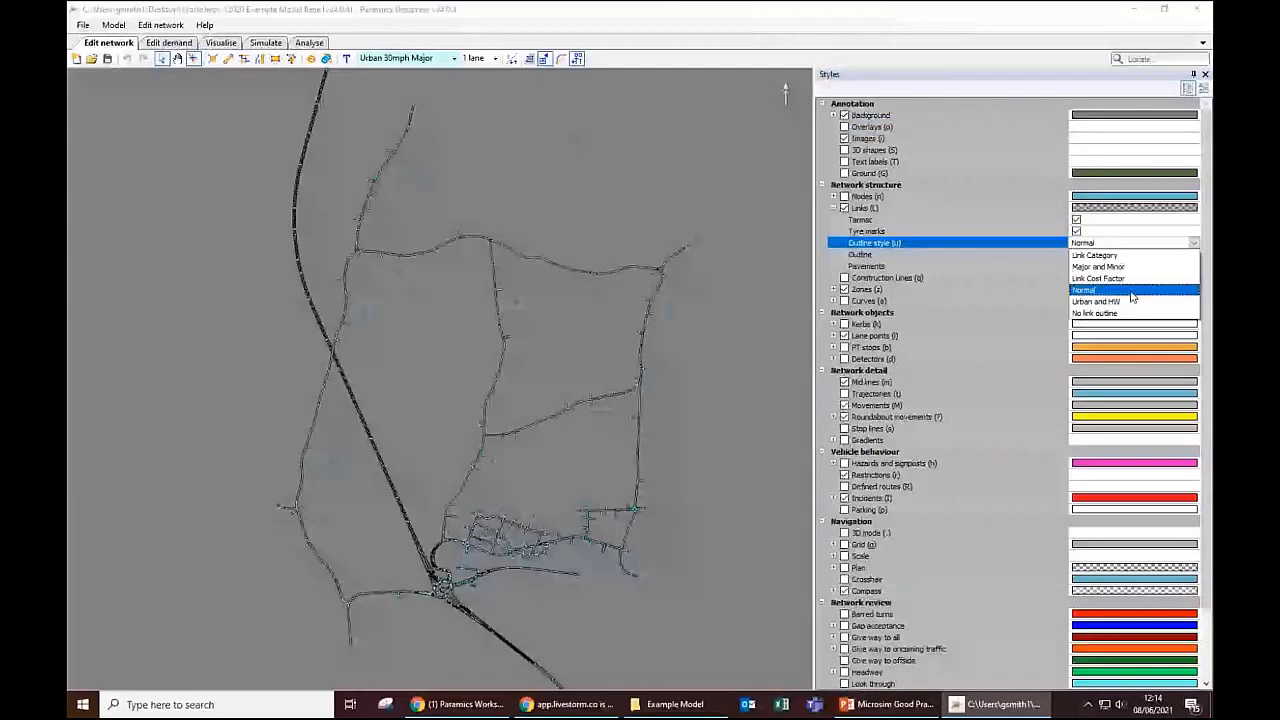
{"action": "left_click", "coordinate": [1124, 266]}
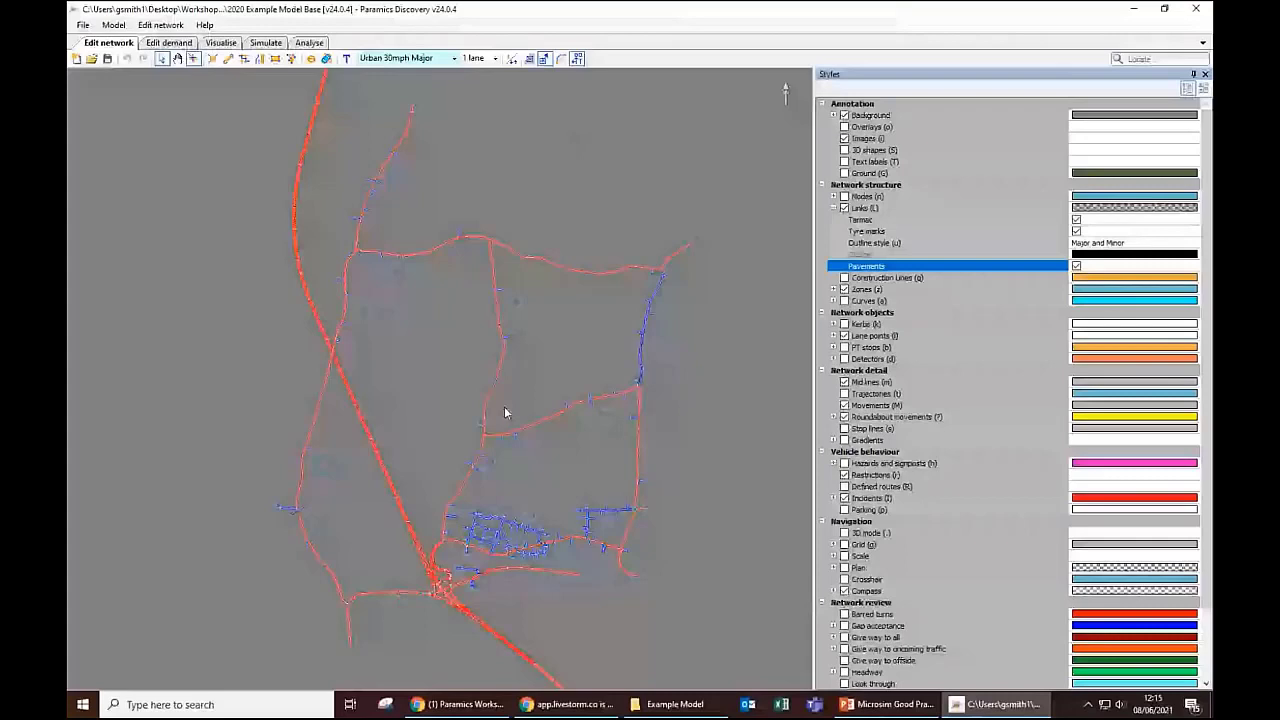
Step: Examine the minor-coloured link on the central north-south road north of zone 53, and compare its classification with the surrounding network
{"action": "scroll", "coordinate": [504, 412], "scroll_direction": "up", "scroll_amount": 5}
{"action": "scroll", "coordinate": [478, 326], "scroll_direction": "up", "scroll_amount": 2}
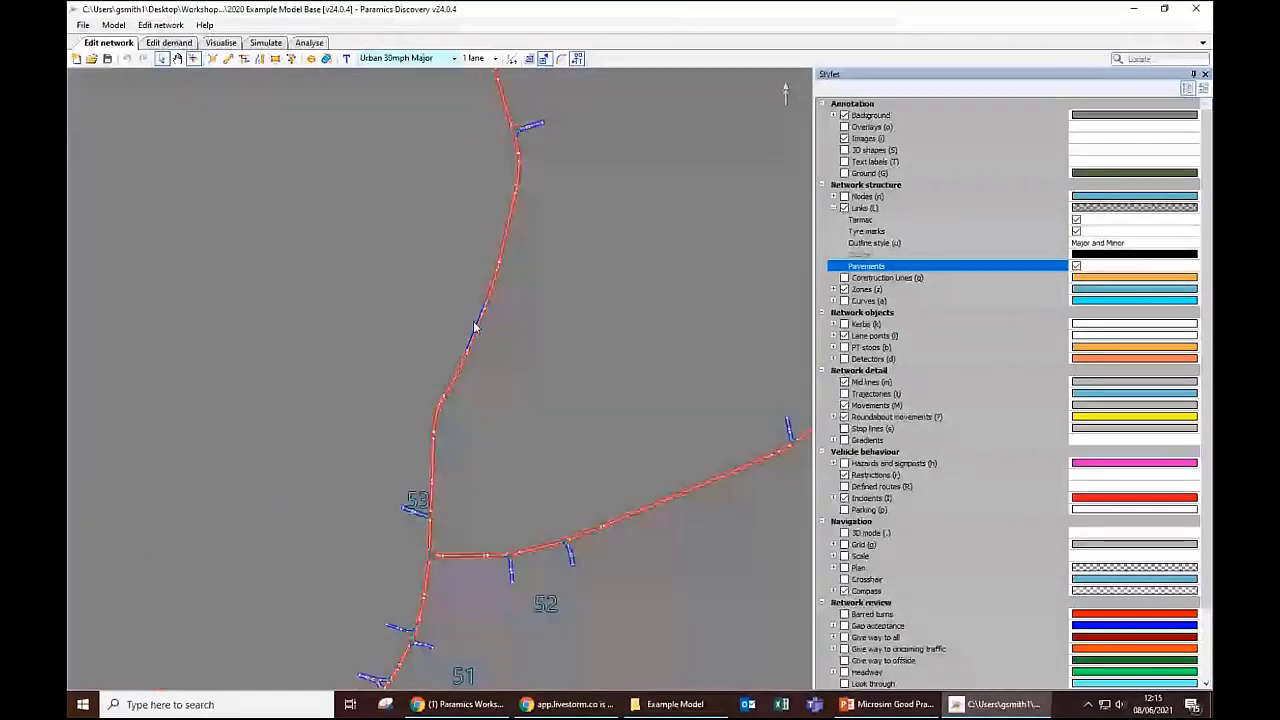
{"action": "scroll", "coordinate": [474, 327], "scroll_direction": "up", "scroll_amount": 3}
{"action": "scroll", "coordinate": [379, 546], "scroll_direction": "down", "scroll_amount": 2}
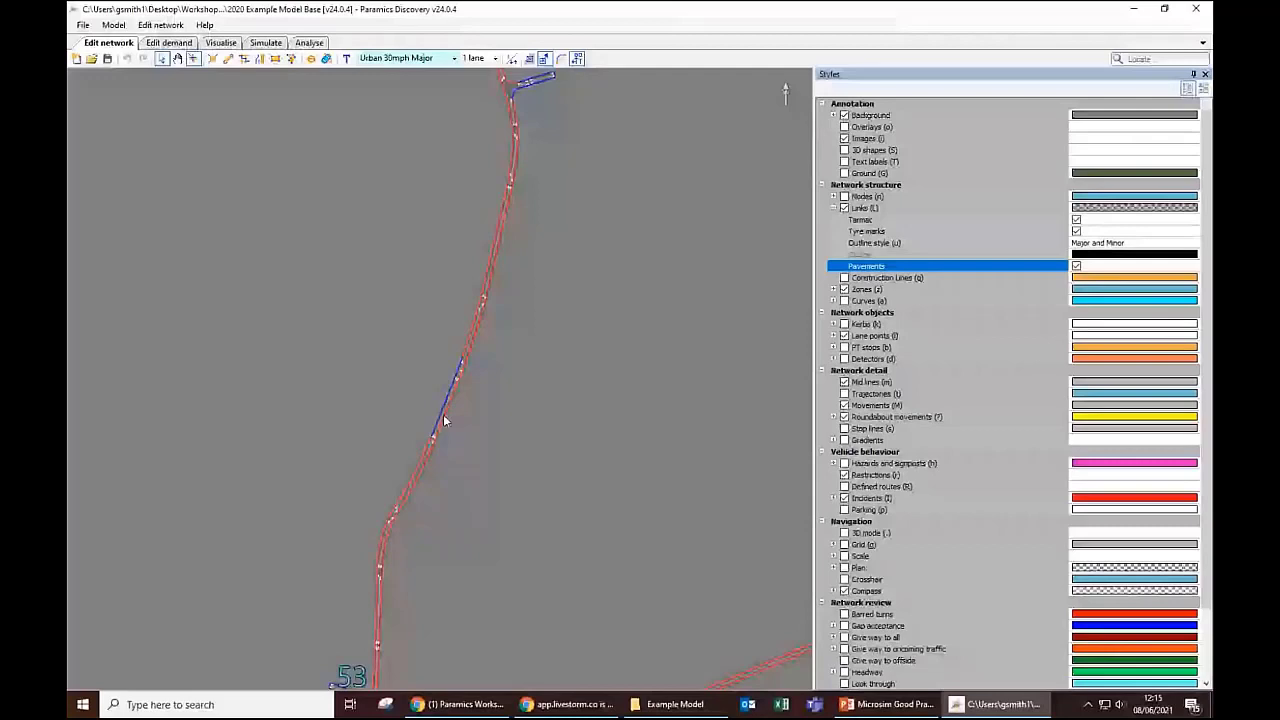
{"action": "scroll", "coordinate": [448, 412], "scroll_direction": "down", "scroll_amount": 1}
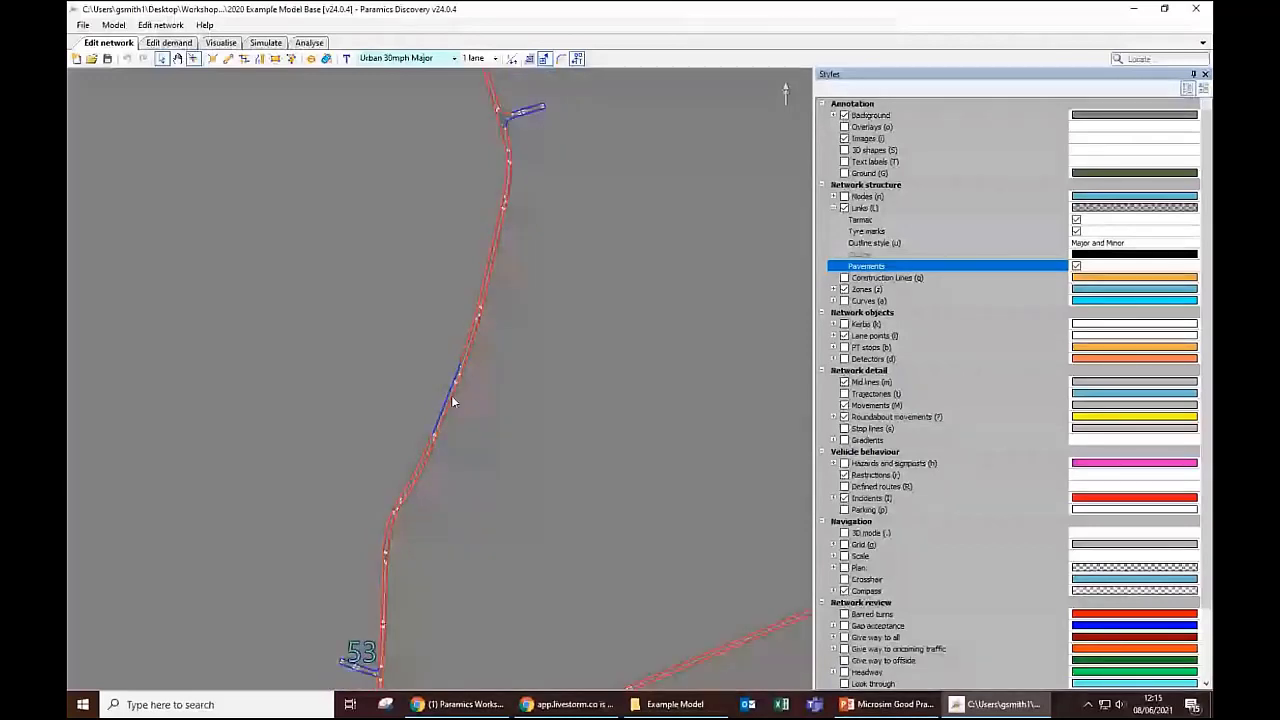
{"action": "left_click", "coordinate": [450, 401]}
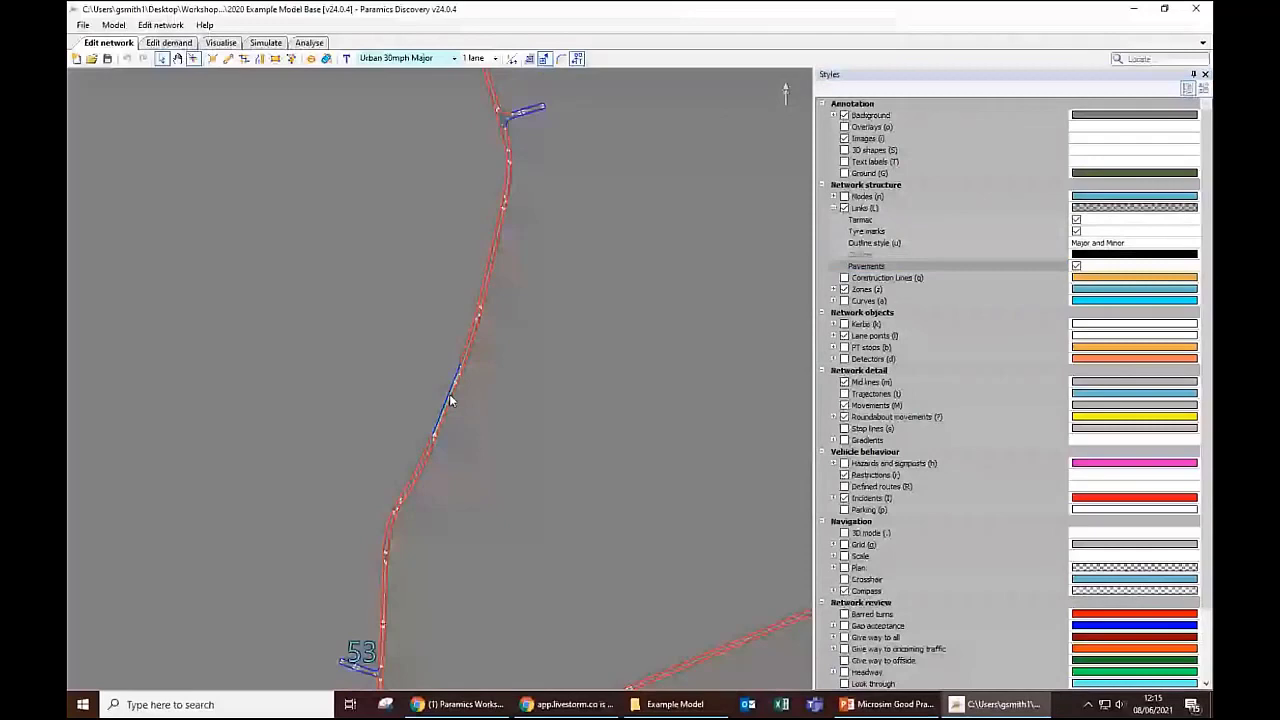
{"action": "scroll", "coordinate": [459, 389], "scroll_direction": "down", "scroll_amount": 1}
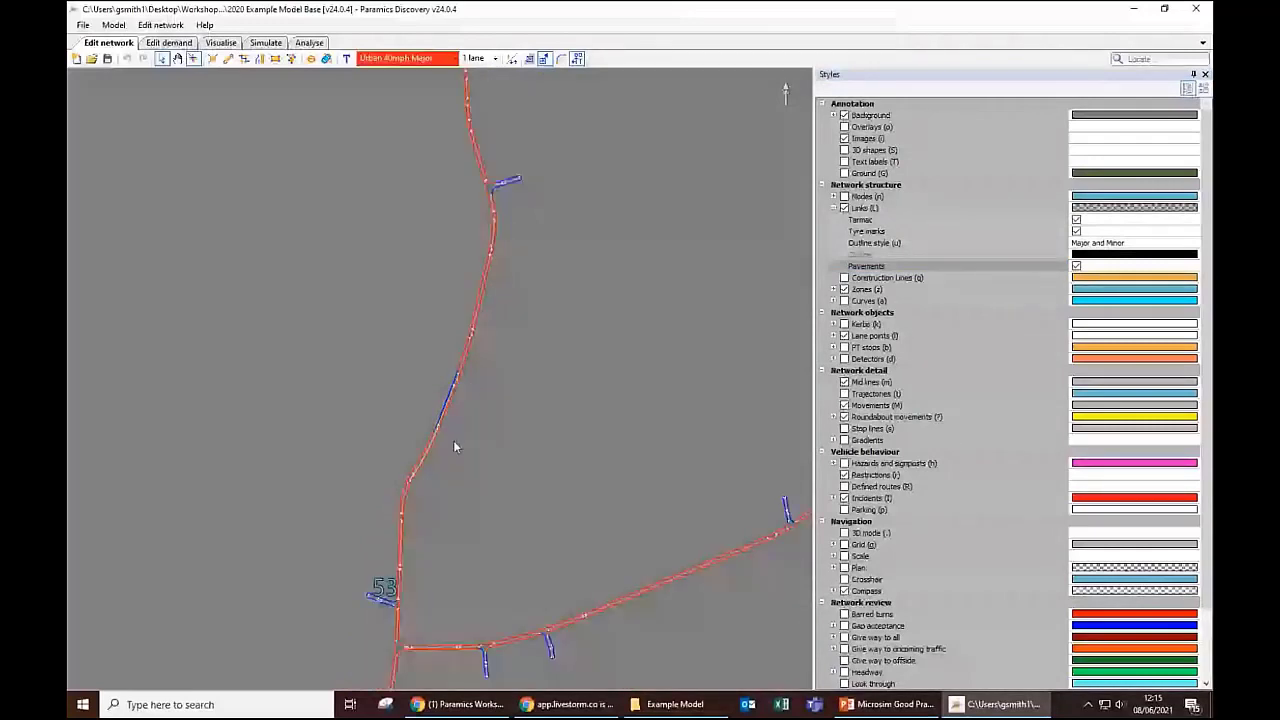
{"action": "scroll", "coordinate": [453, 440], "scroll_direction": "up", "scroll_amount": 1}
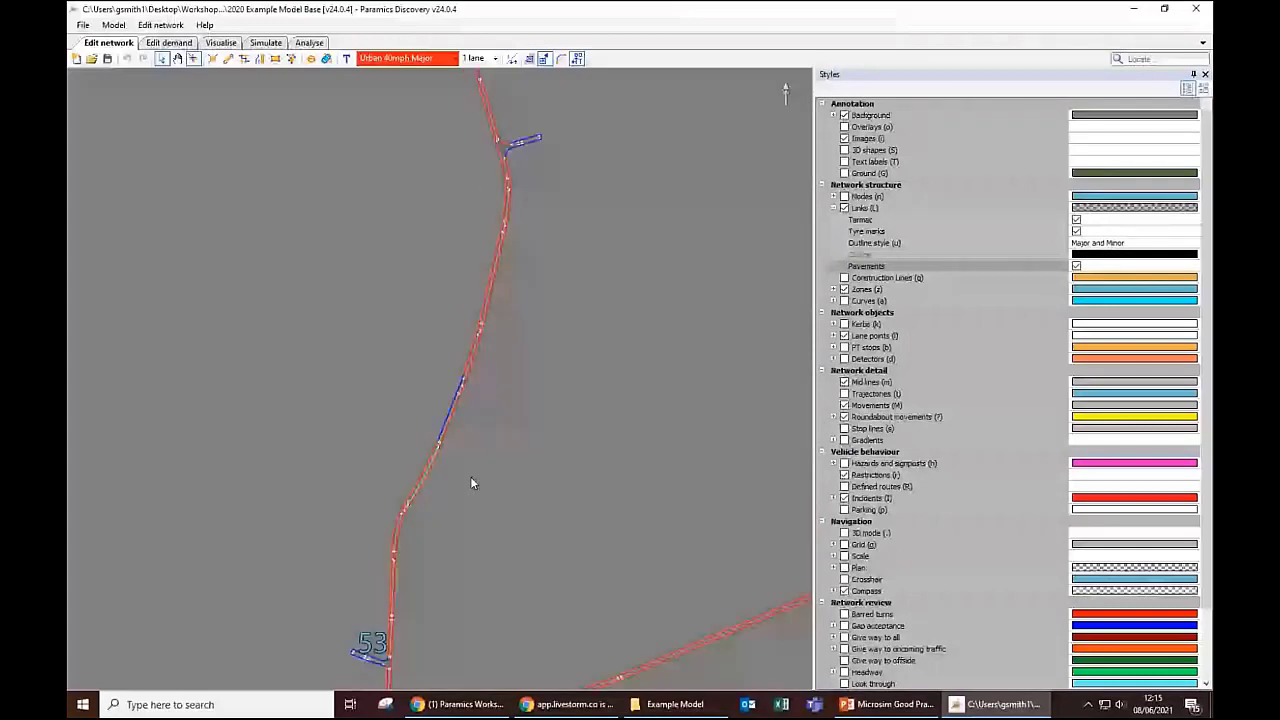
{"action": "scroll", "coordinate": [470, 476], "scroll_direction": "down", "scroll_amount": 3}
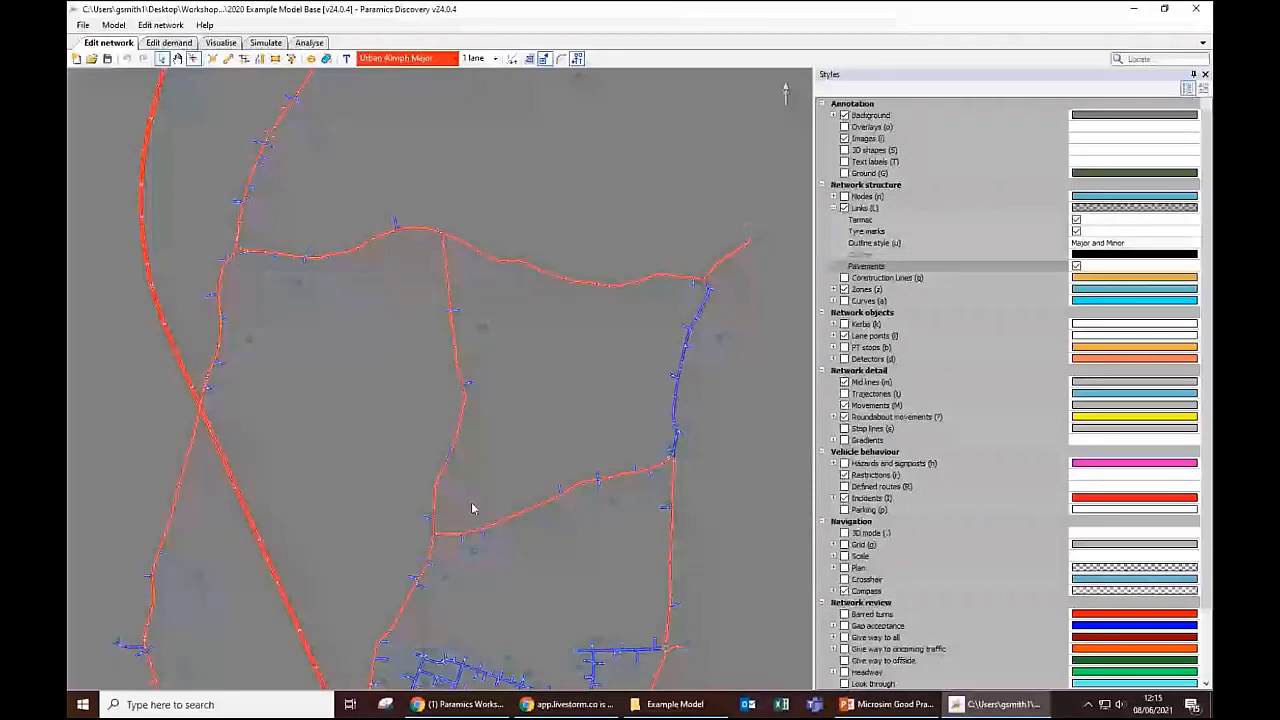
{"action": "scroll", "coordinate": [471, 504], "scroll_direction": "down", "scroll_amount": 2}
{"action": "left_click_drag", "start_coordinate": [626, 565], "coordinate": [639, 357]}
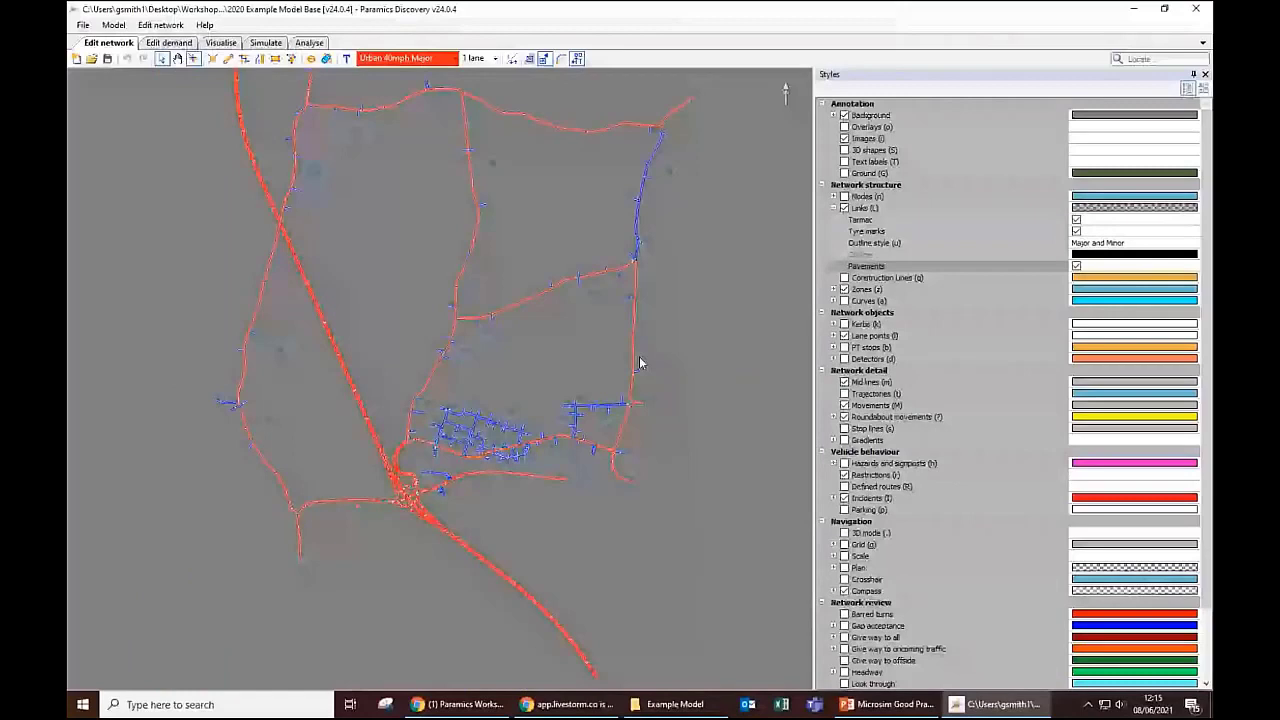
Step: Set the link outline style to Urban and HW to compare urban and highway links across the network
{"action": "left_click", "coordinate": [1130, 243]}
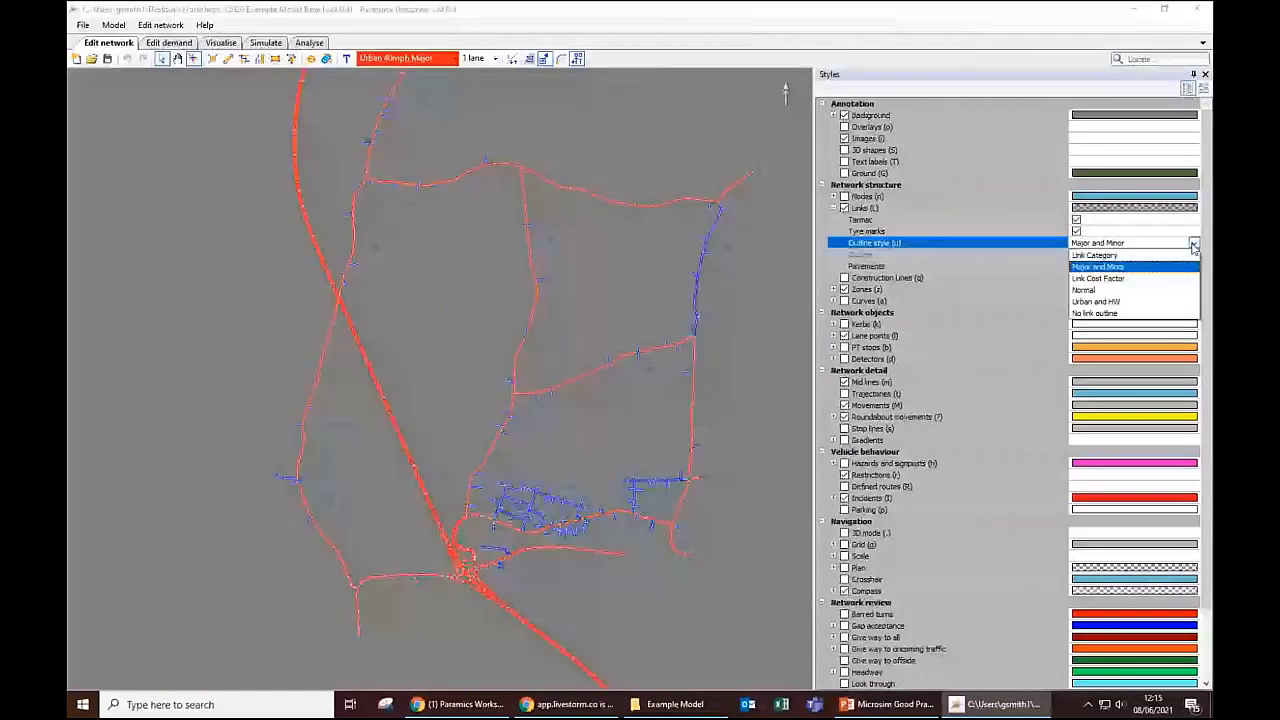
{"action": "left_click", "coordinate": [1096, 302]}
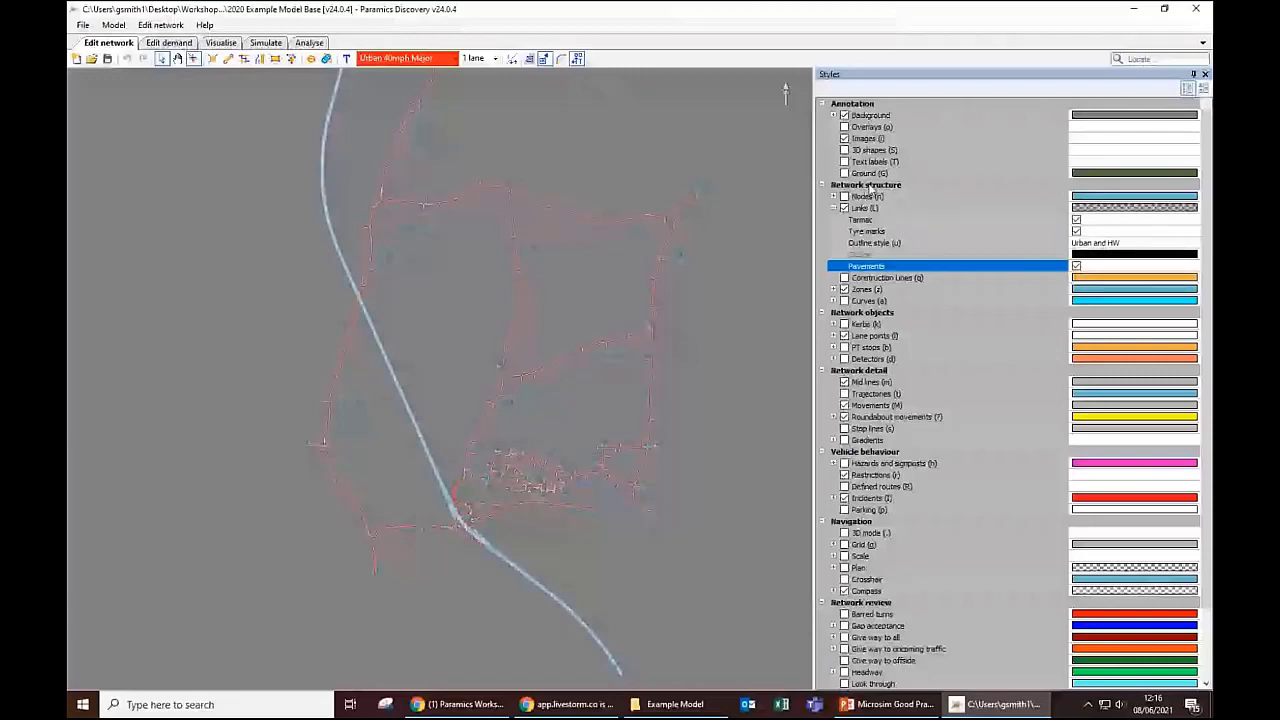
Step: Return the link outline style to Normal and close the display styles
{"action": "left_click", "coordinate": [1195, 244]}
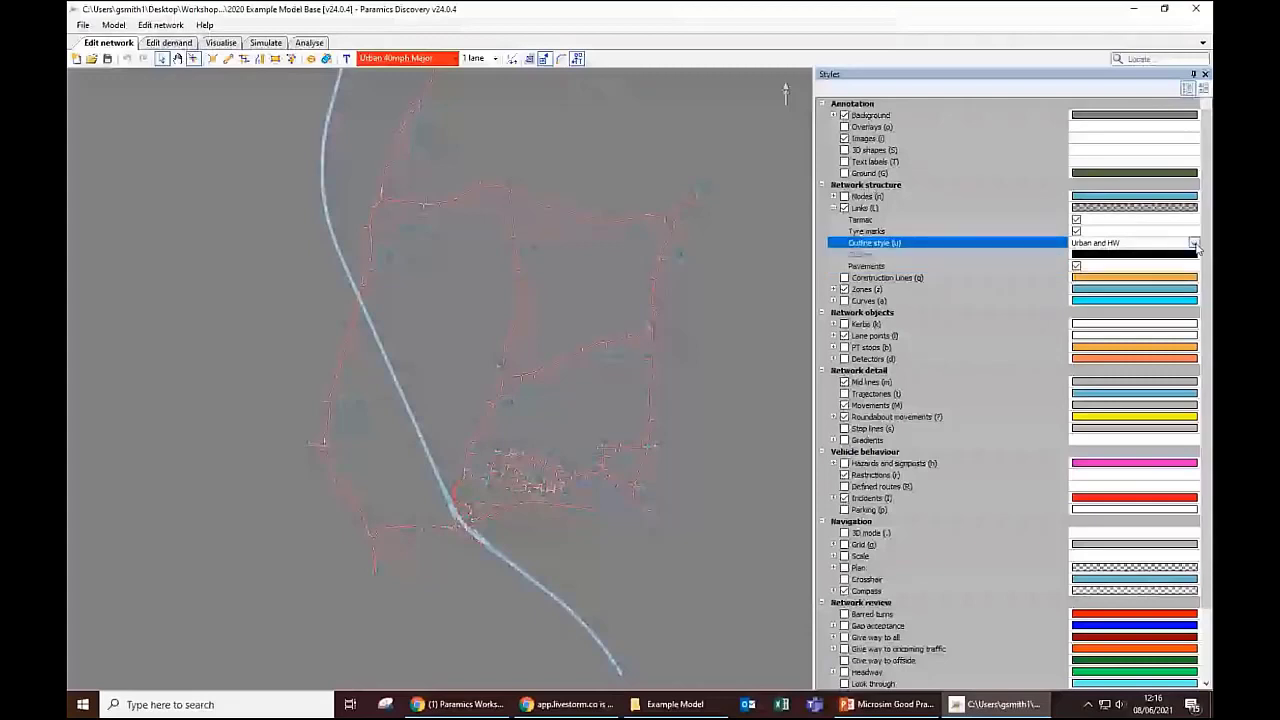
{"action": "left_click", "coordinate": [1194, 243]}
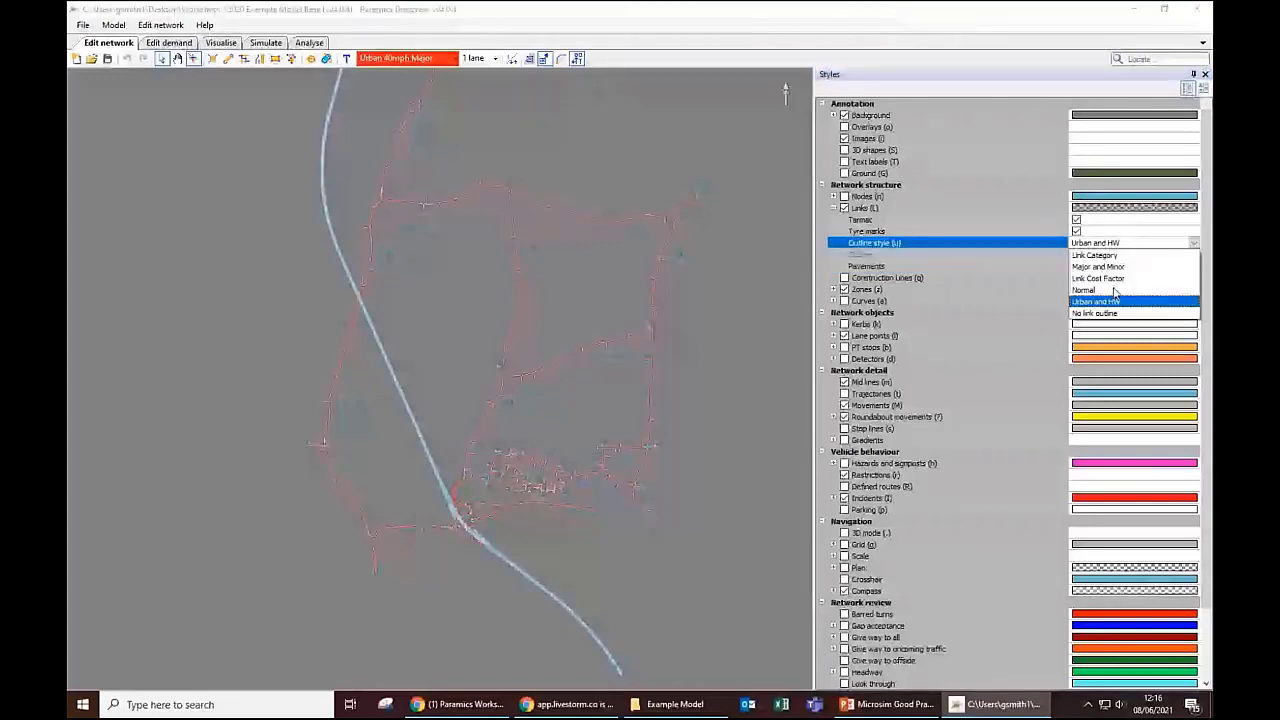
{"action": "left_click", "coordinate": [1115, 290]}
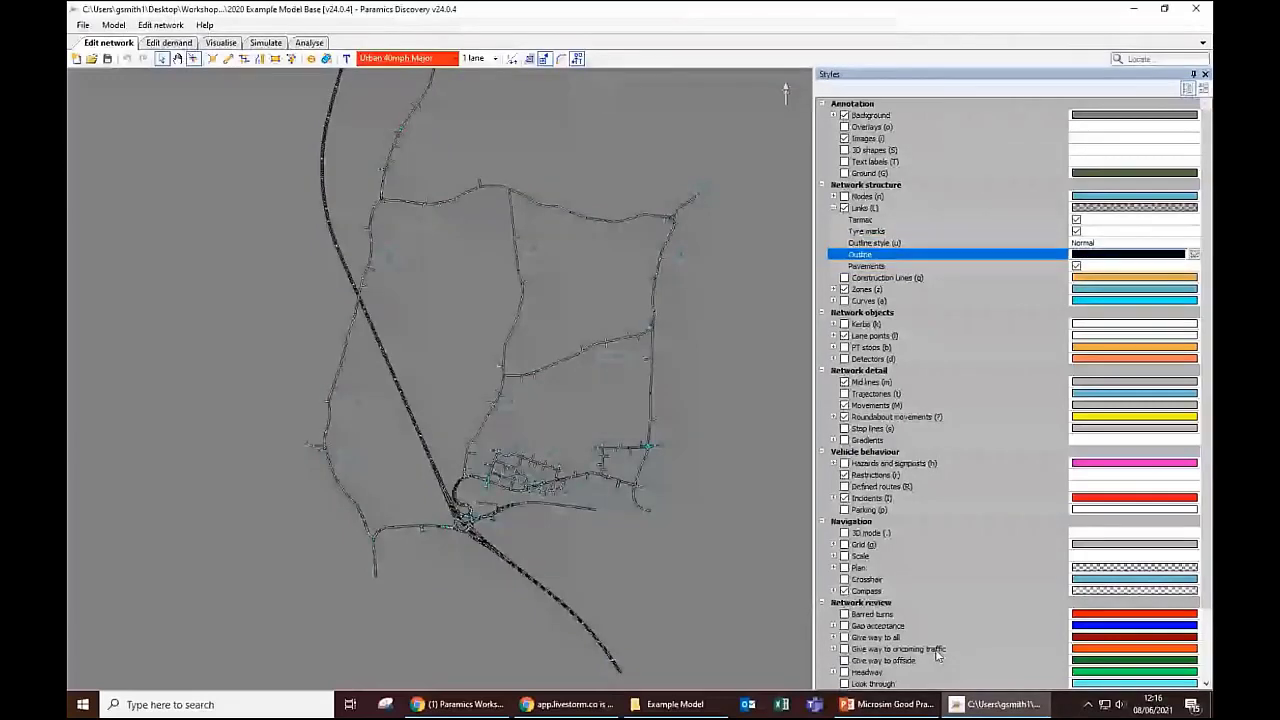
{"action": "left_click", "coordinate": [1205, 74]}
Step: Open the network Inspector on the links and add the link cost factor column beside the category cost factor
{"action": "left_click", "coordinate": [163, 25]}
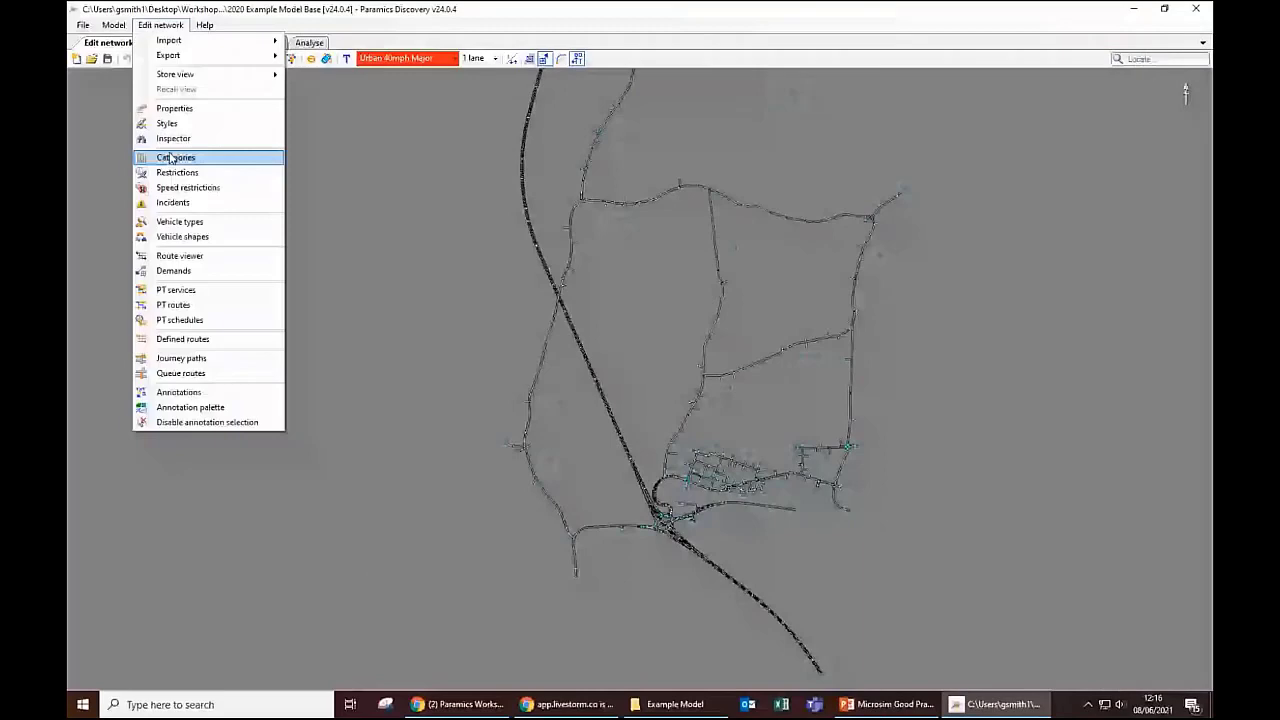
{"action": "left_click", "coordinate": [173, 138]}
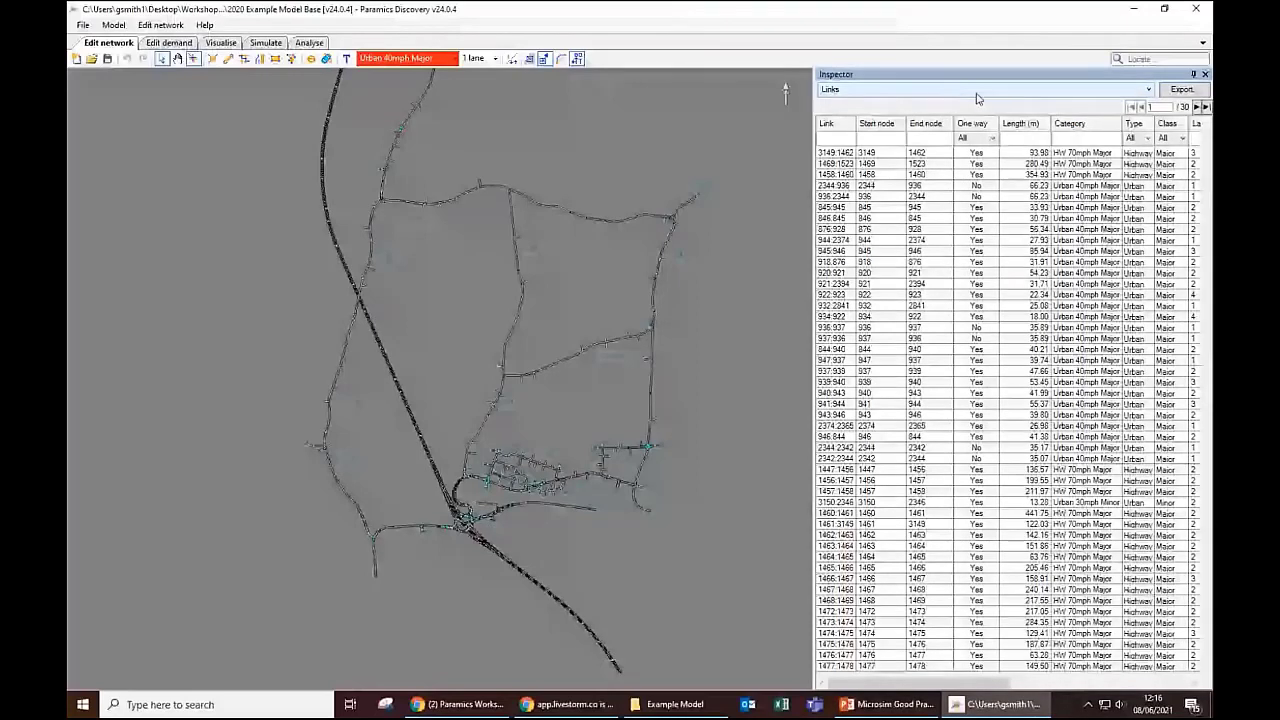
{"action": "right_click", "coordinate": [932, 131]}
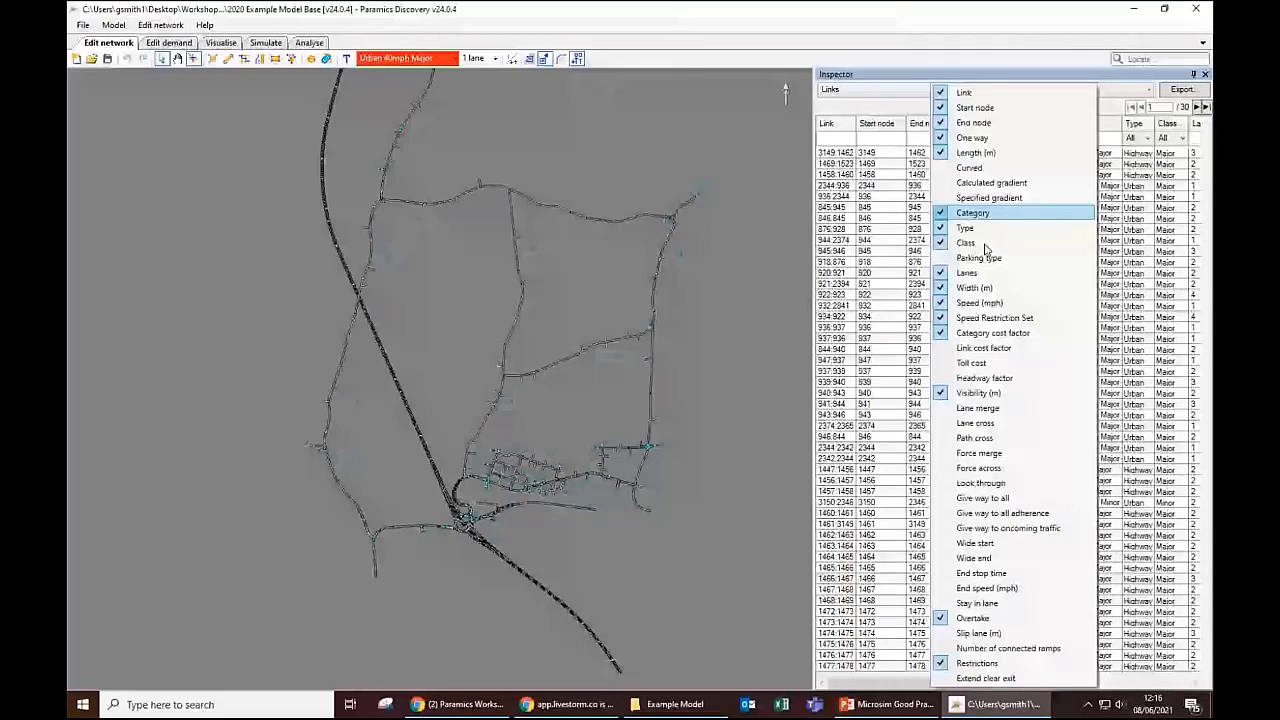
{"action": "left_click", "coordinate": [984, 348]}
{"action": "left_click_drag", "start_coordinate": [900, 684], "coordinate": [1070, 686]}
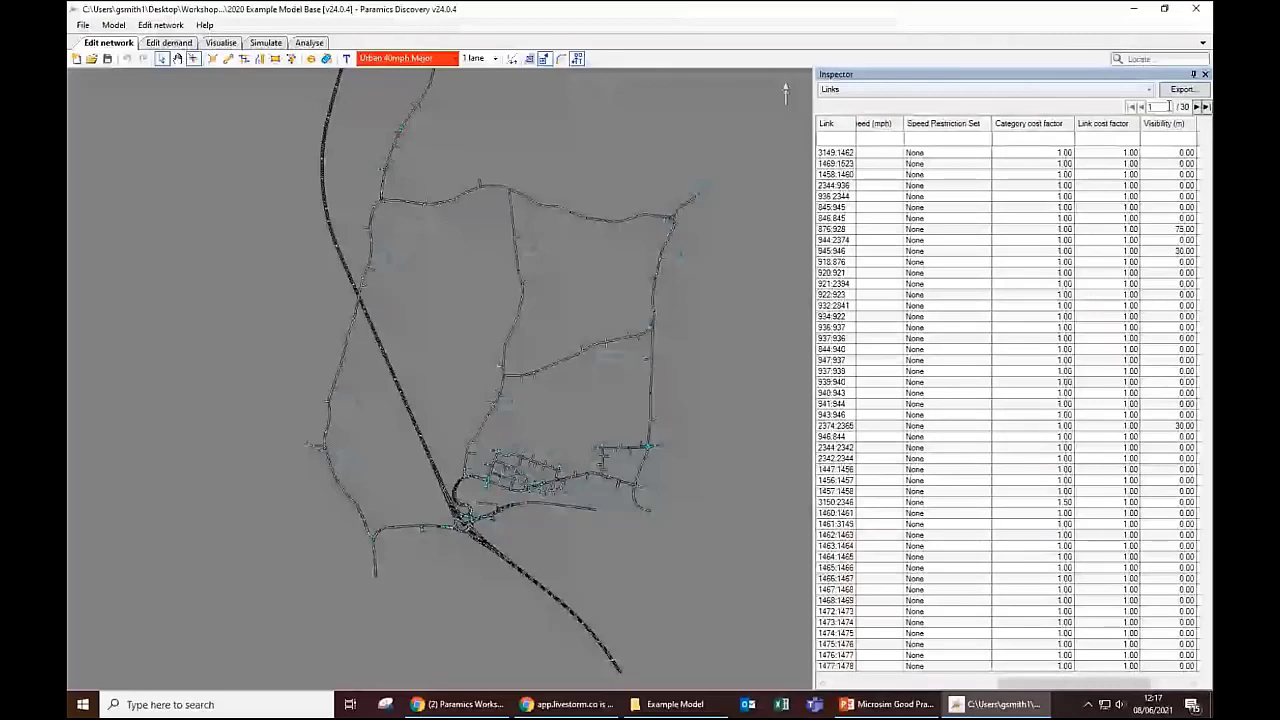
Step: Sort the links by category cost factor in descending order, and by link cost factor
{"action": "left_click", "coordinate": [1047, 125]}
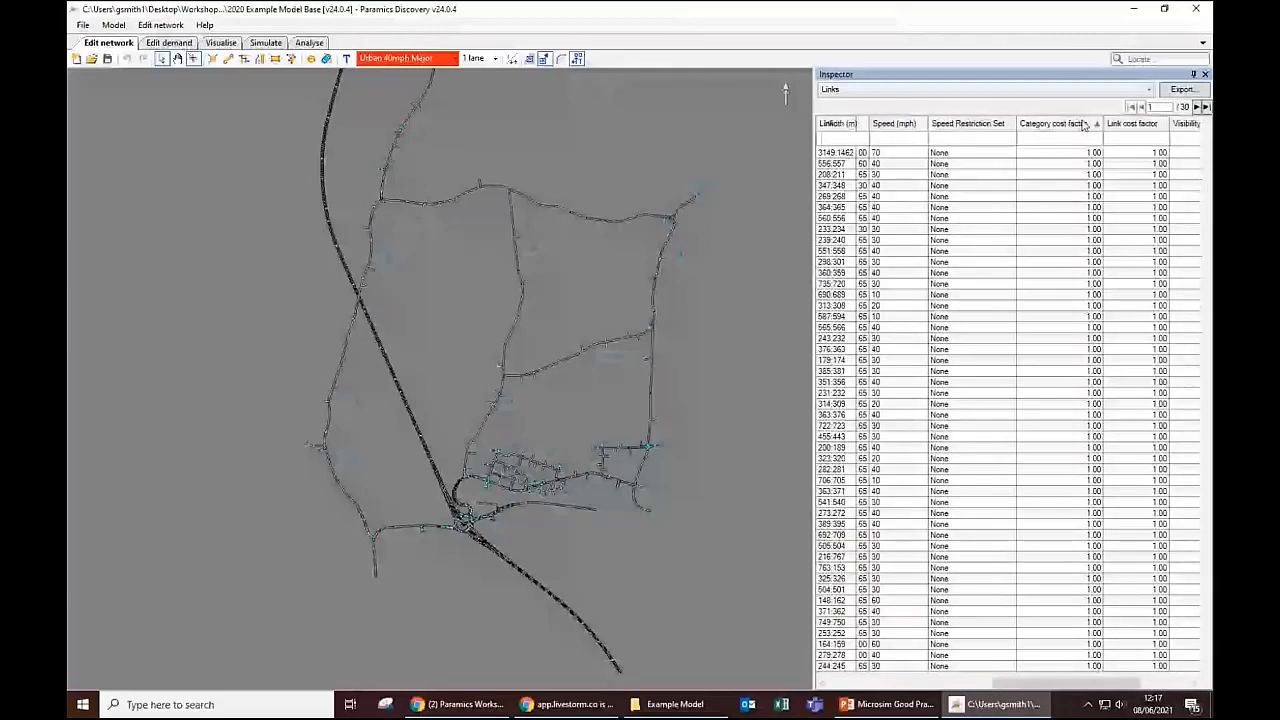
{"action": "left_click", "coordinate": [1083, 123]}
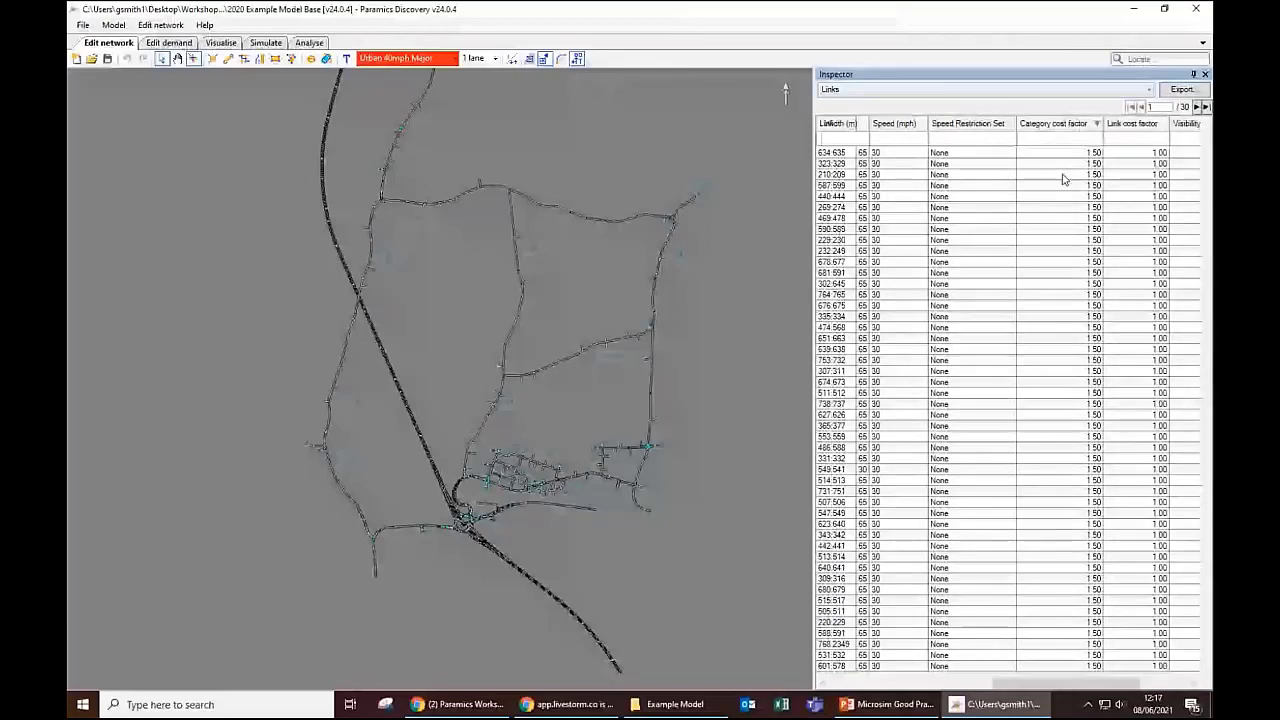
{"action": "left_click", "coordinate": [1152, 124]}
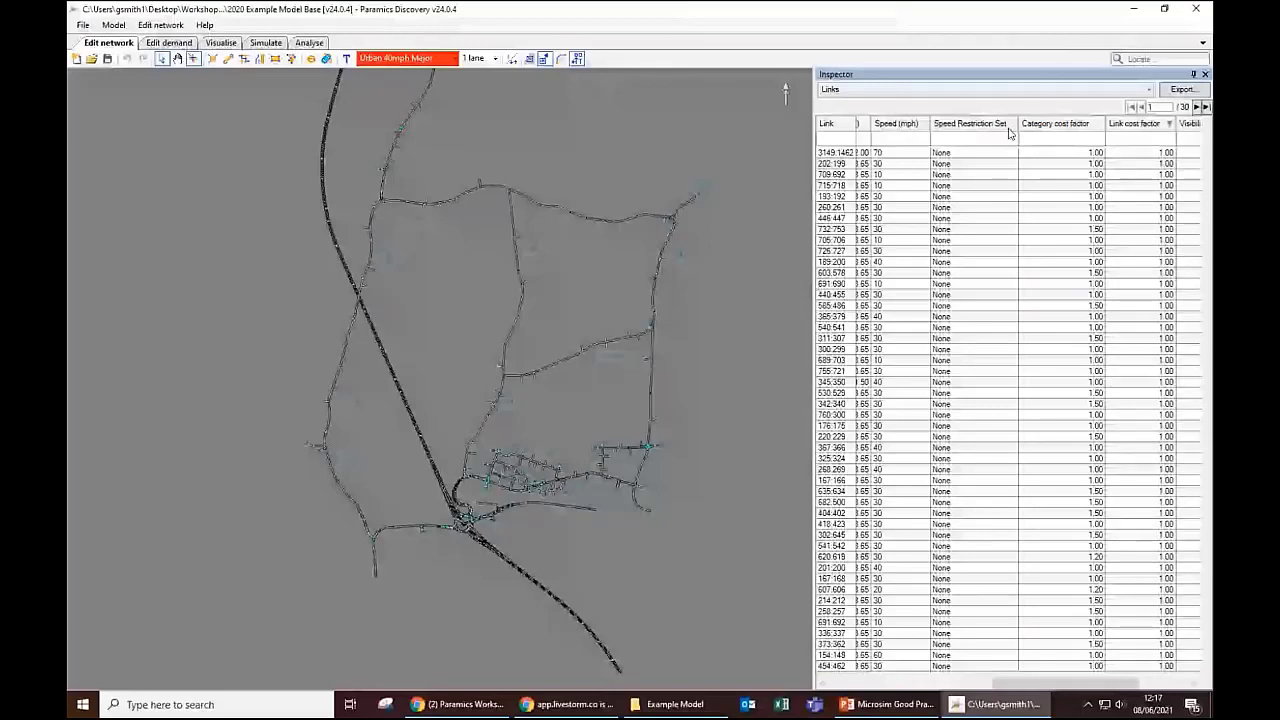
Step: Sort the links by visibility and review their lanes, widths and speeds
{"action": "scroll", "coordinate": [836, 197], "scroll_direction": "right", "scroll_amount": 3}
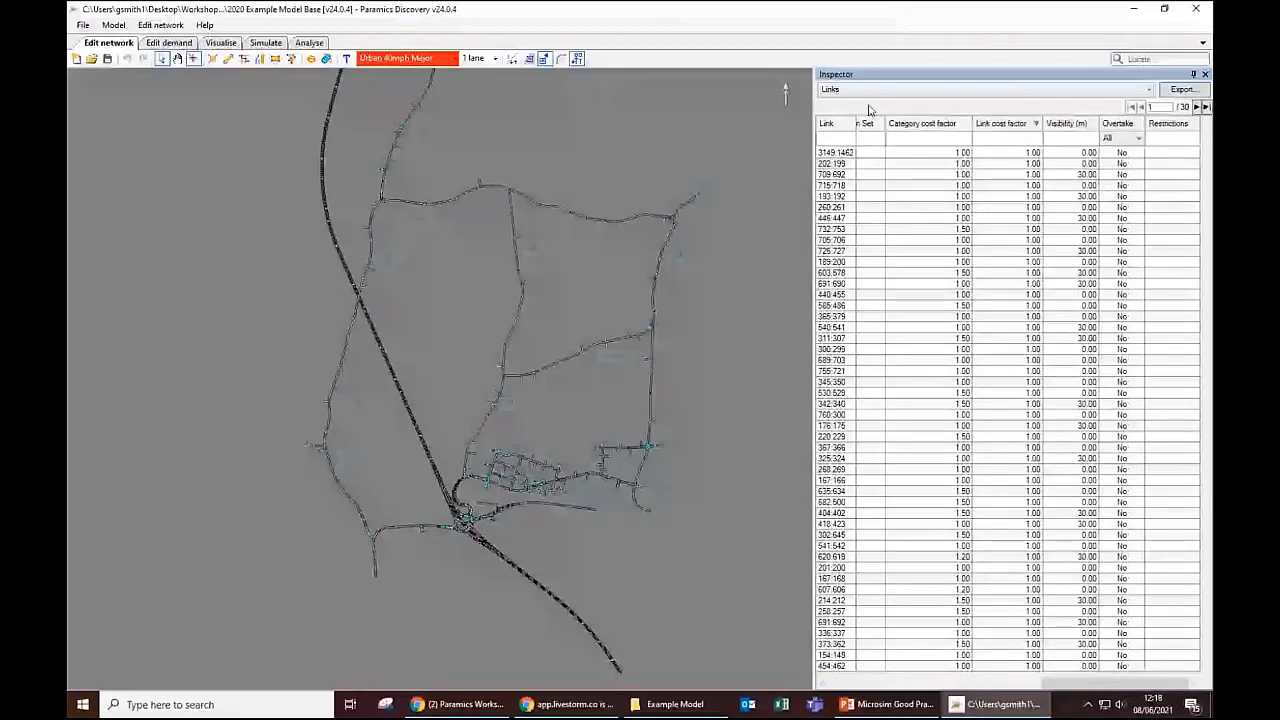
{"action": "left_click", "coordinate": [1074, 127]}
{"action": "left_click_drag", "start_coordinate": [1082, 684], "coordinate": [976, 685]}
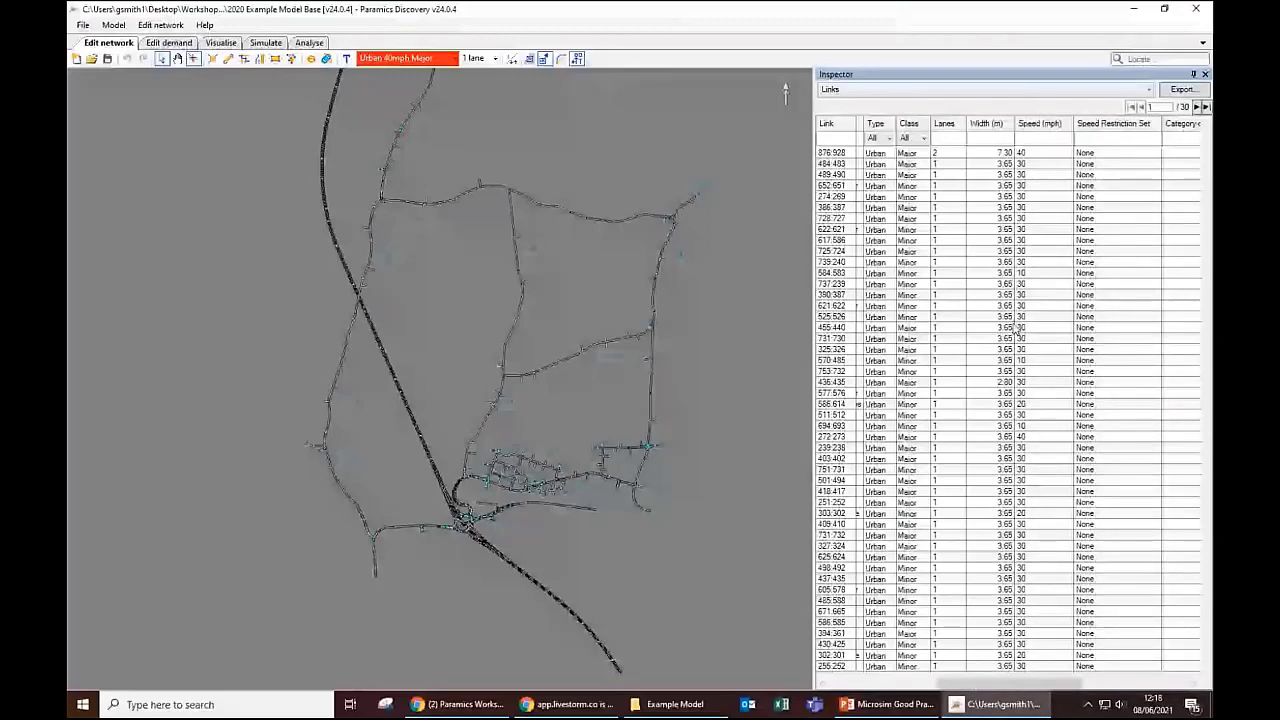
Step: List the nodes in the Inspector by ascending signpost distance, locate the node with the shortest distance, and close the Inspector
{"action": "left_click", "coordinate": [940, 89]}
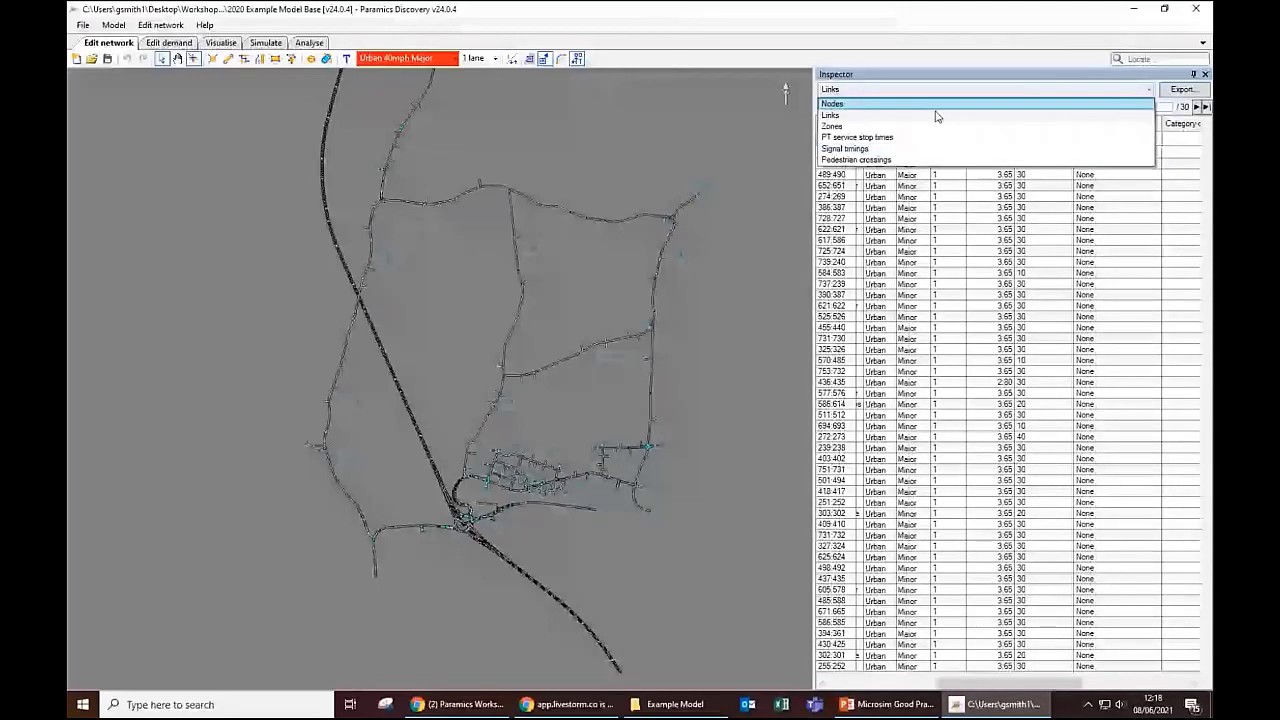
{"action": "left_click", "coordinate": [935, 104]}
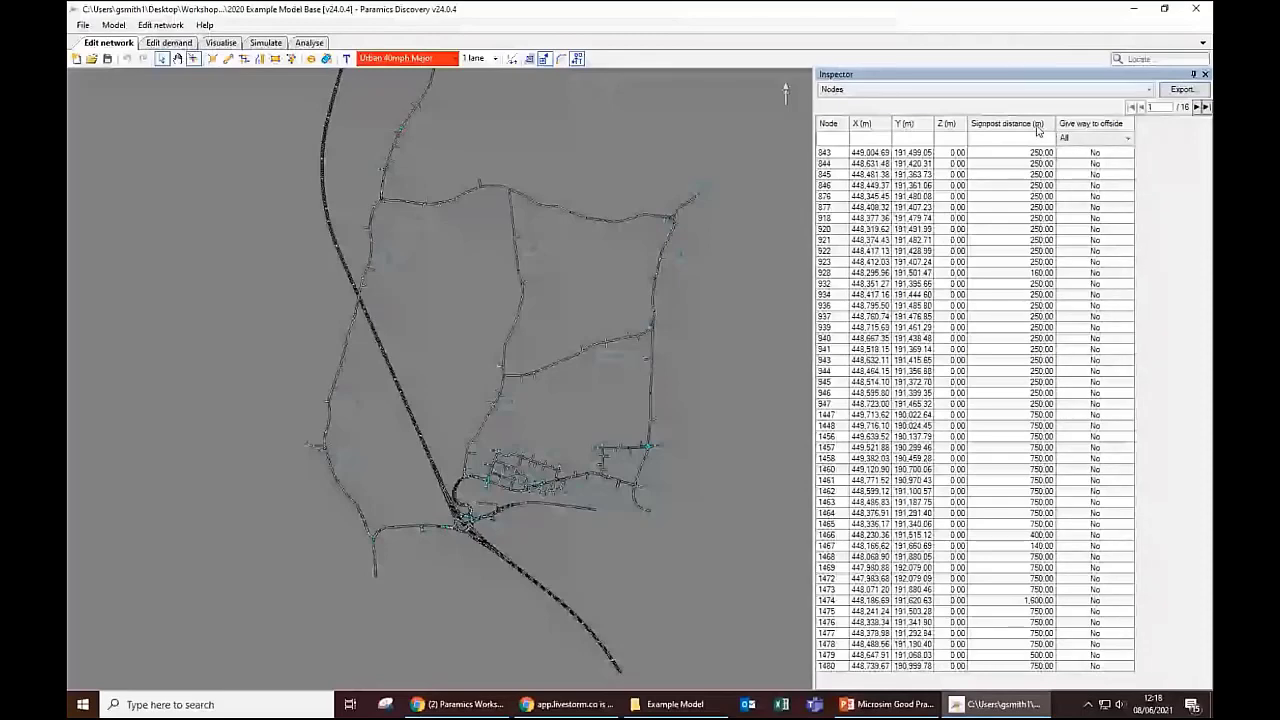
{"action": "left_click", "coordinate": [1038, 125]}
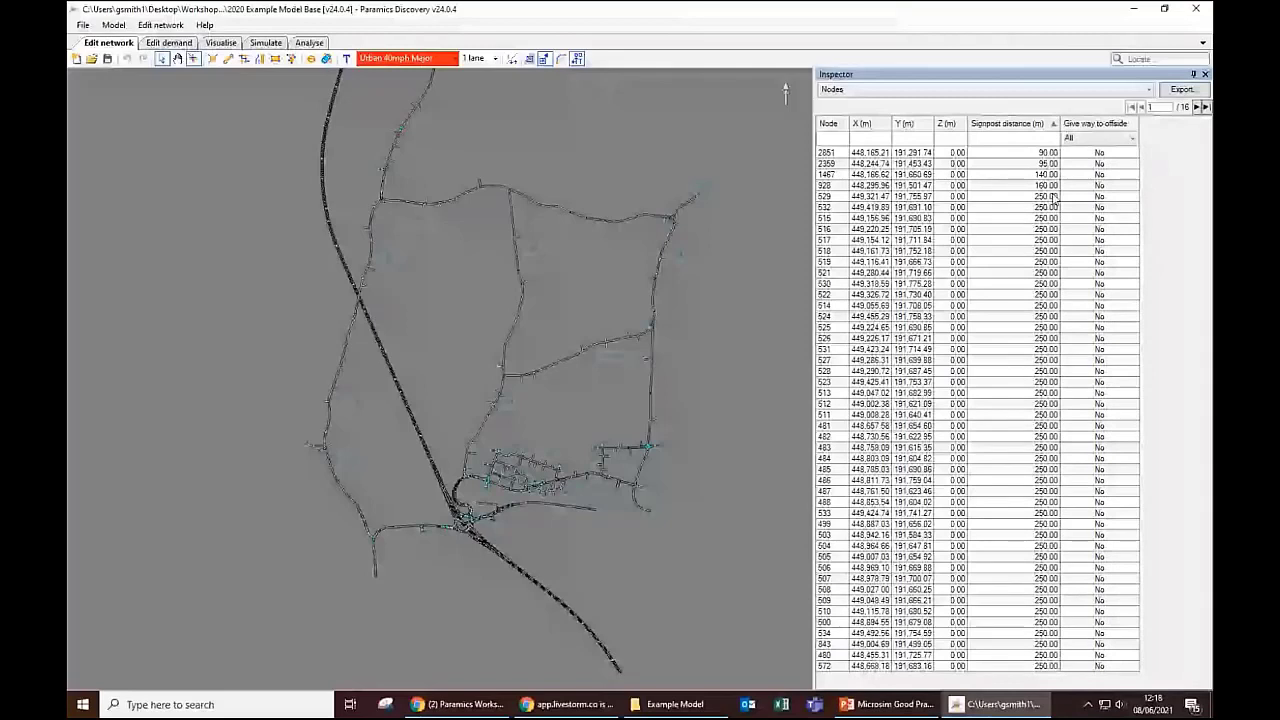
{"action": "double_click", "coordinate": [1043, 153]}
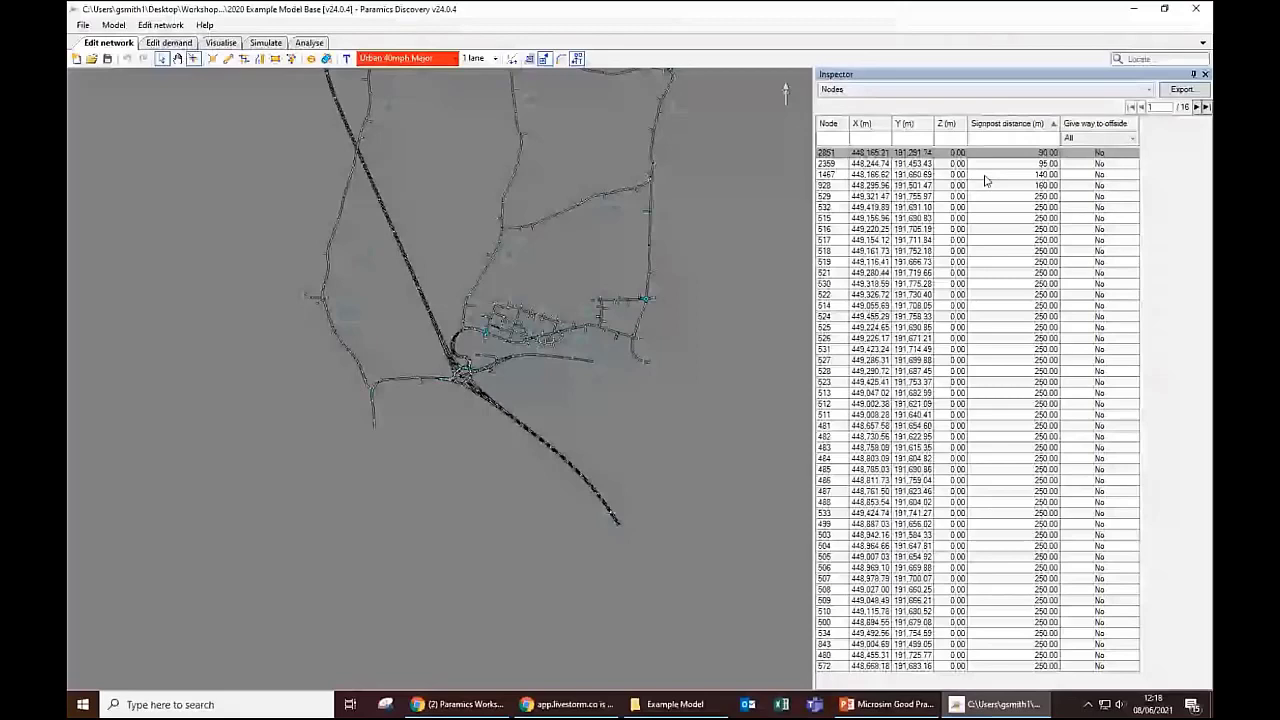
{"action": "left_click", "coordinate": [1205, 75]}
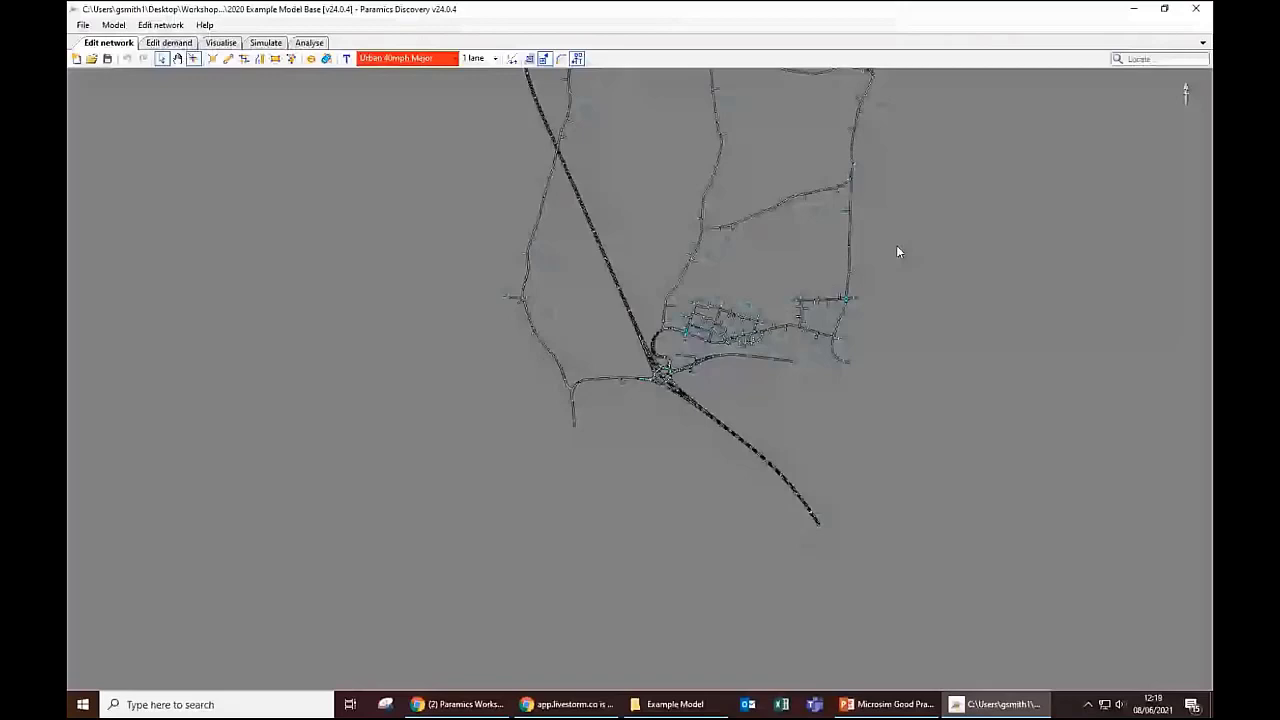
Step: Adjust the kerb point on the south-east corner of node 652 against the road edge in the background drawing
{"action": "left_click_drag", "start_coordinate": [897, 230], "coordinate": [881, 232]}
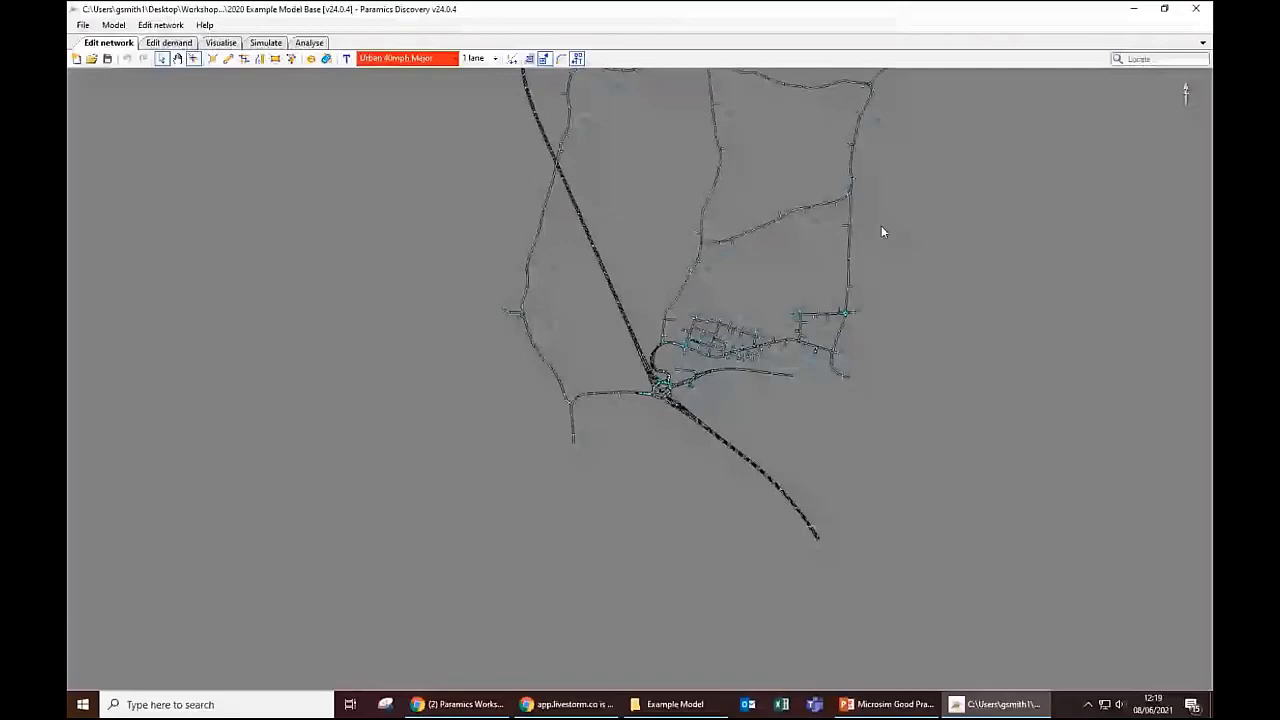
{"action": "scroll", "coordinate": [890, 376], "scroll_direction": "up", "scroll_amount": 3}
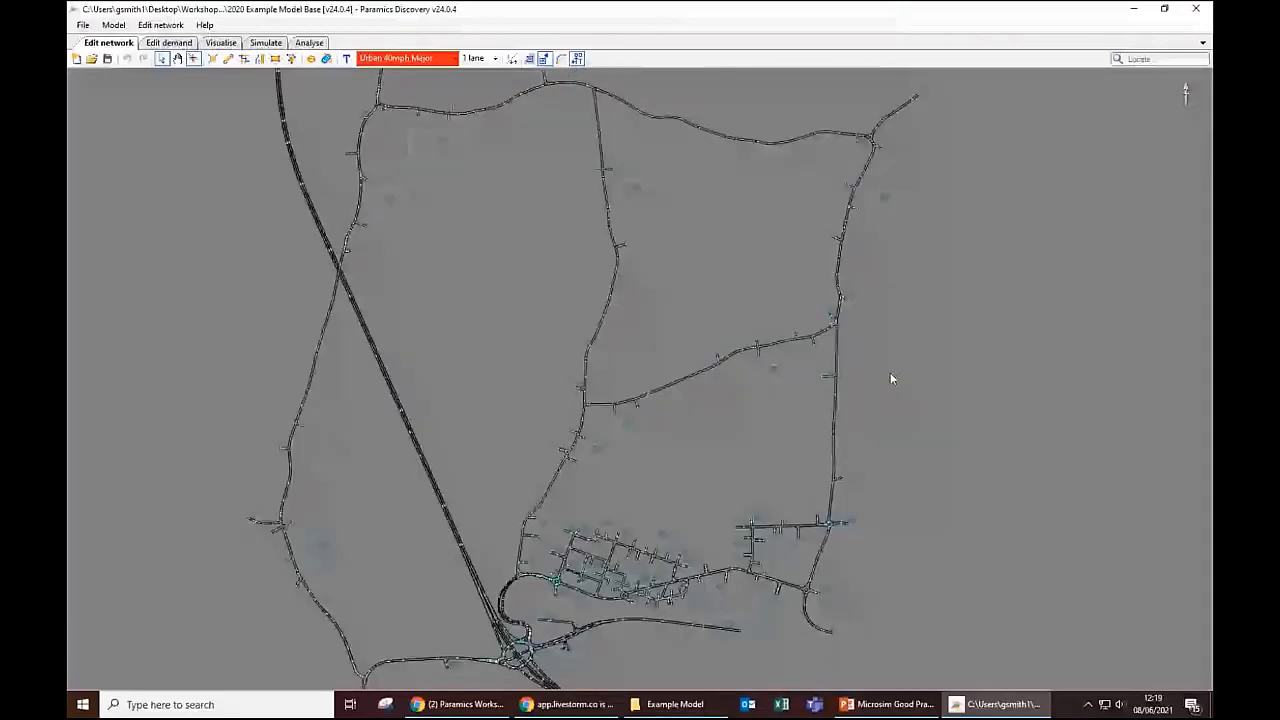
{"action": "scroll", "coordinate": [889, 376], "scroll_direction": "up", "scroll_amount": 2}
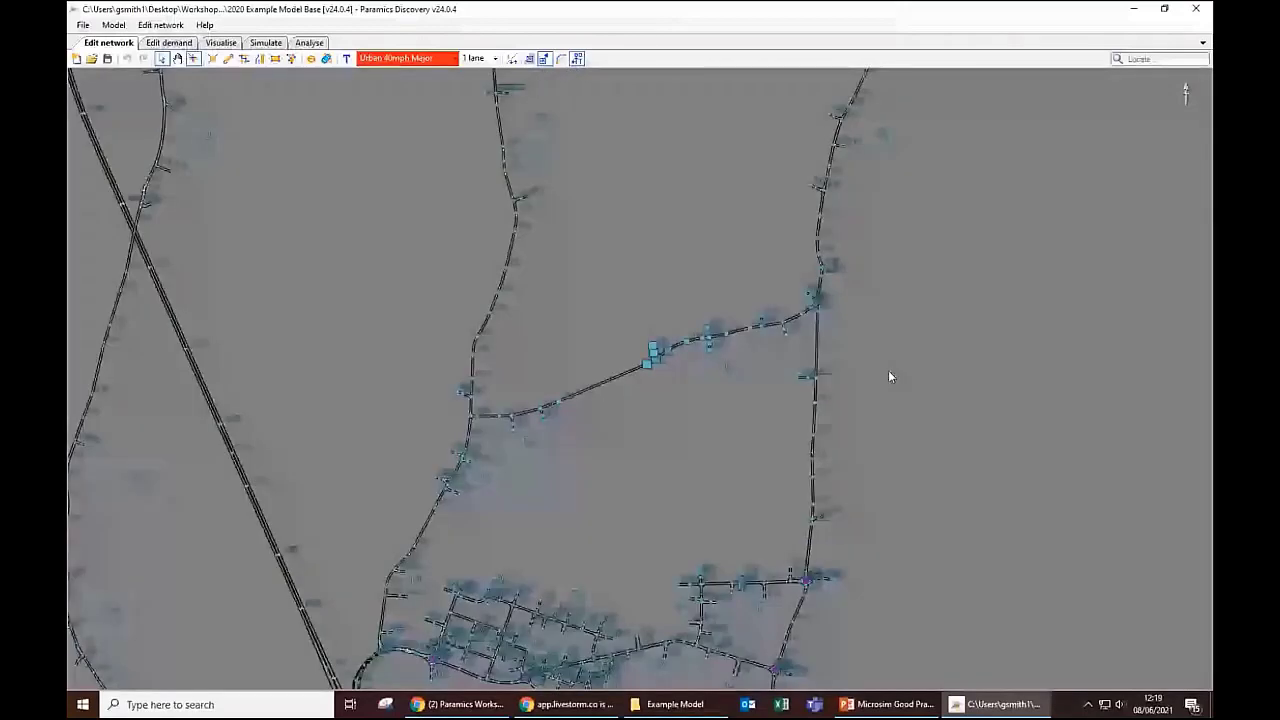
{"action": "scroll", "coordinate": [889, 376], "scroll_direction": "up", "scroll_amount": 3}
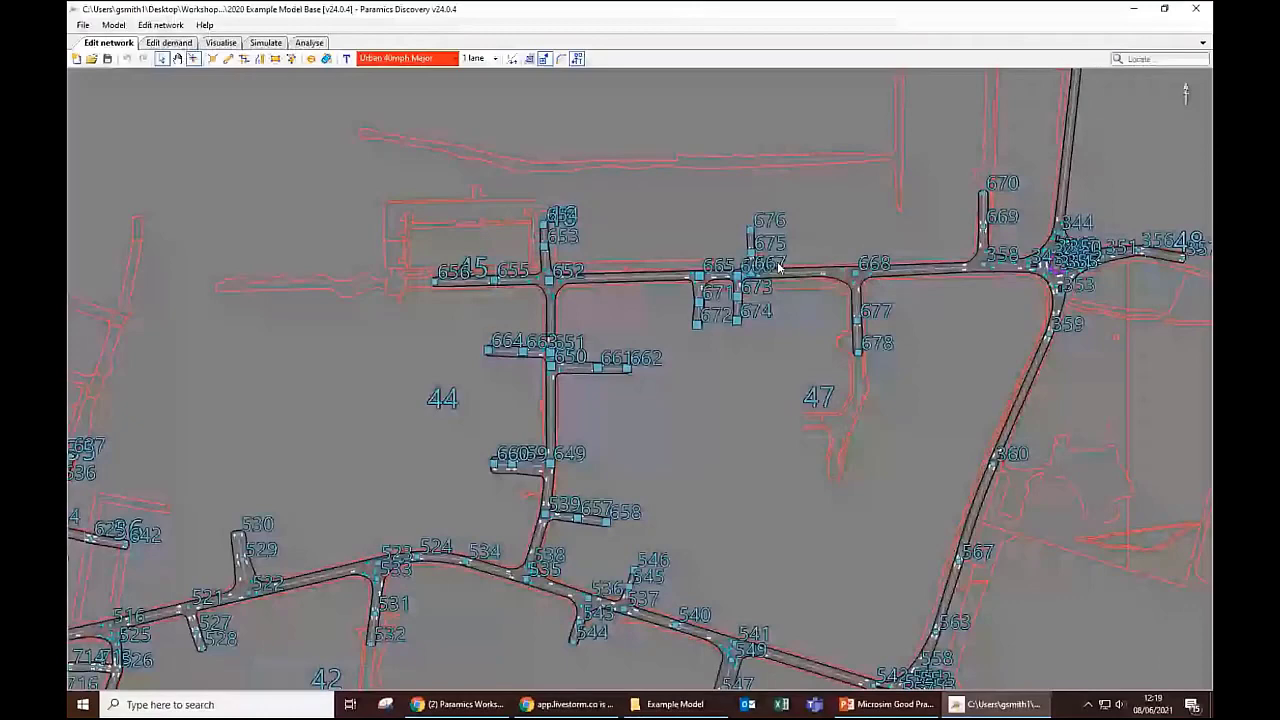
{"action": "scroll", "coordinate": [580, 292], "scroll_direction": "up", "scroll_amount": 2}
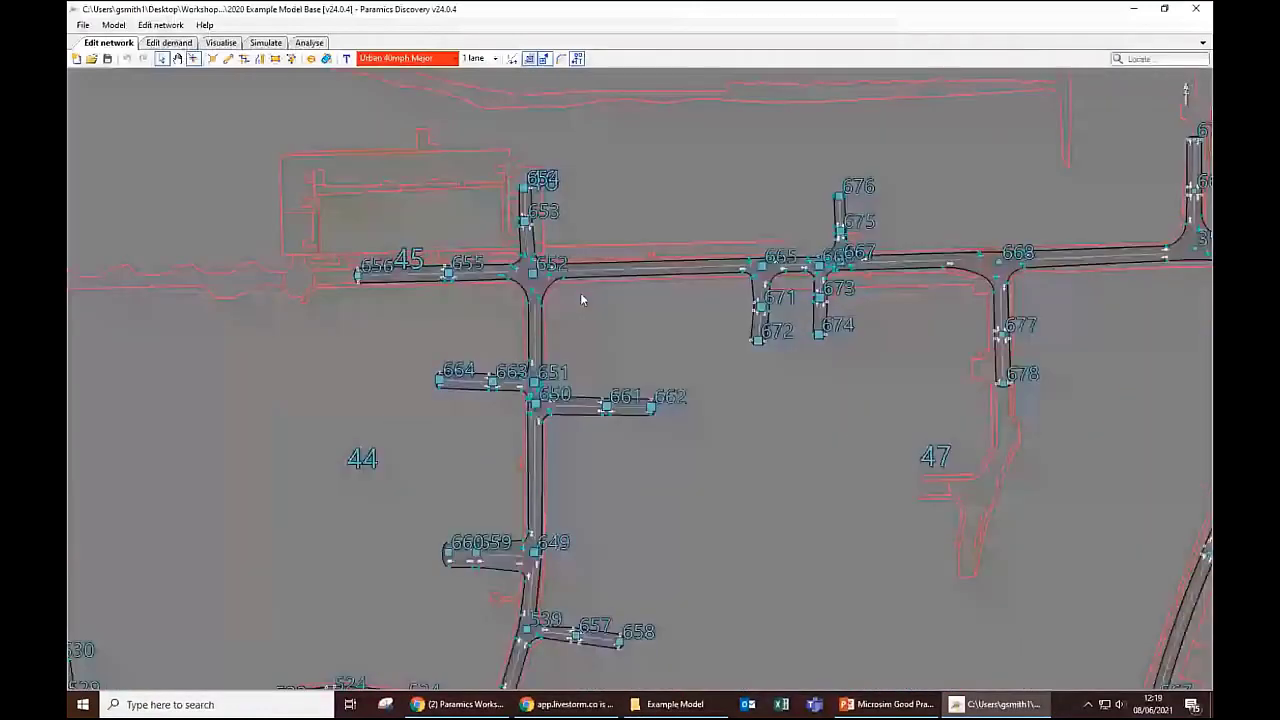
{"action": "scroll", "coordinate": [580, 292], "scroll_direction": "up", "scroll_amount": 1}
{"action": "left_click_drag", "start_coordinate": [588, 293], "coordinate": [642, 339]}
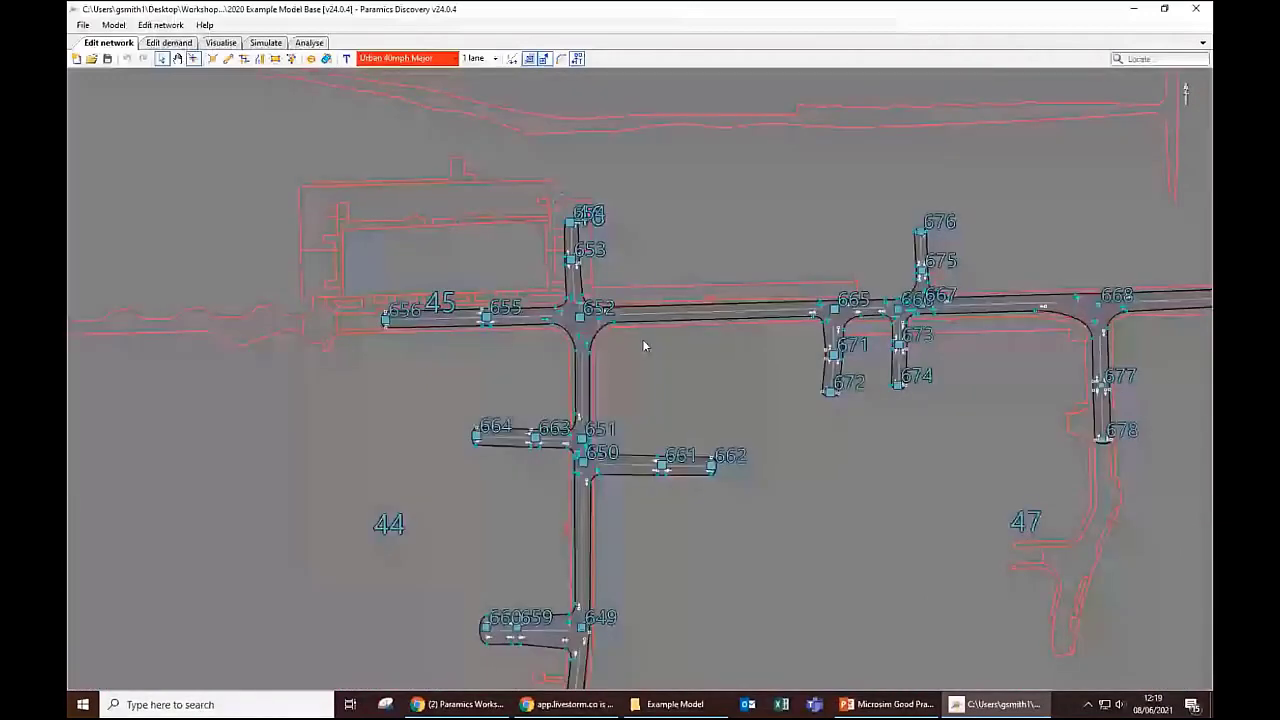
{"action": "scroll", "coordinate": [606, 326], "scroll_direction": "up", "scroll_amount": 1}
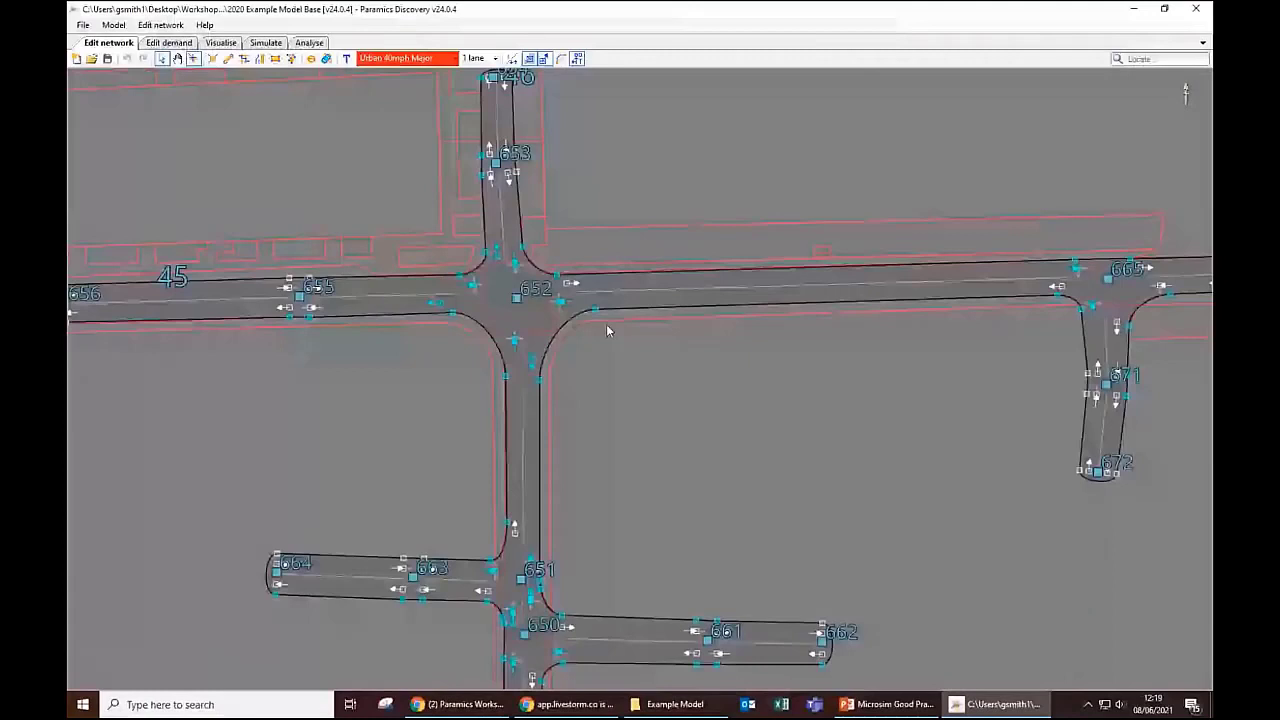
{"action": "scroll", "coordinate": [692, 446], "scroll_direction": "up", "scroll_amount": 1}
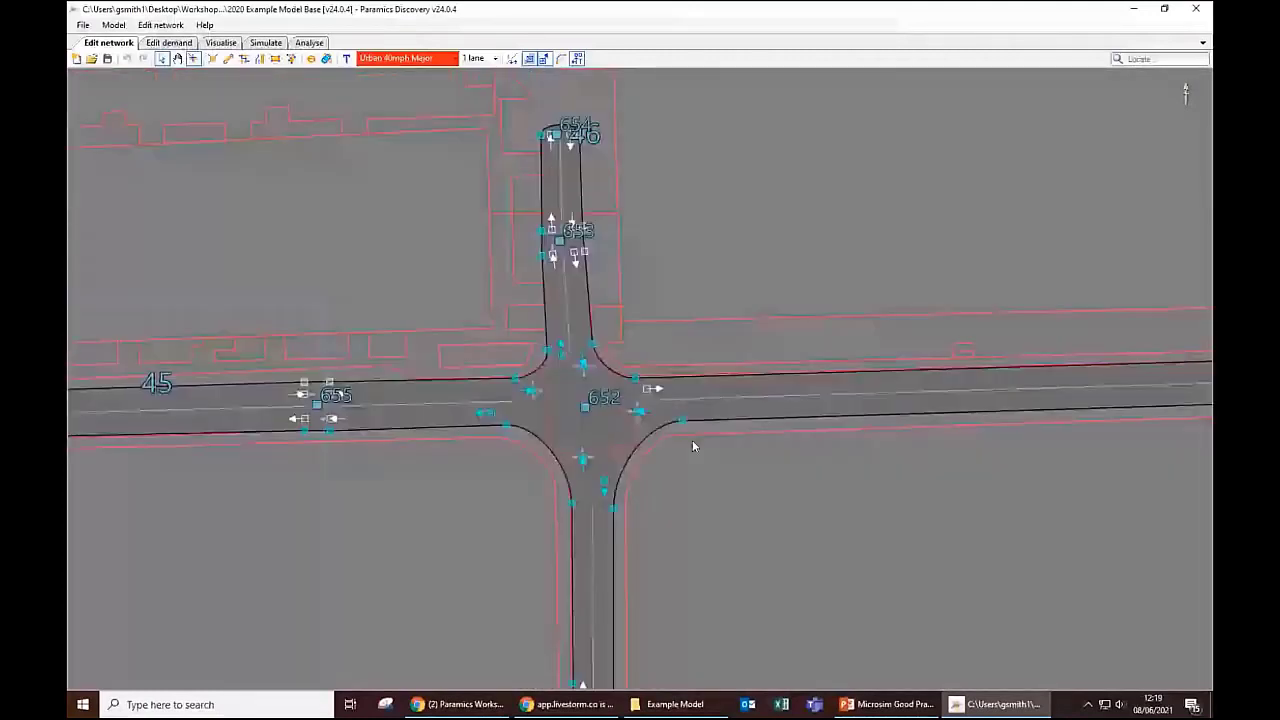
{"action": "scroll", "coordinate": [692, 446], "scroll_direction": "up", "scroll_amount": 1}
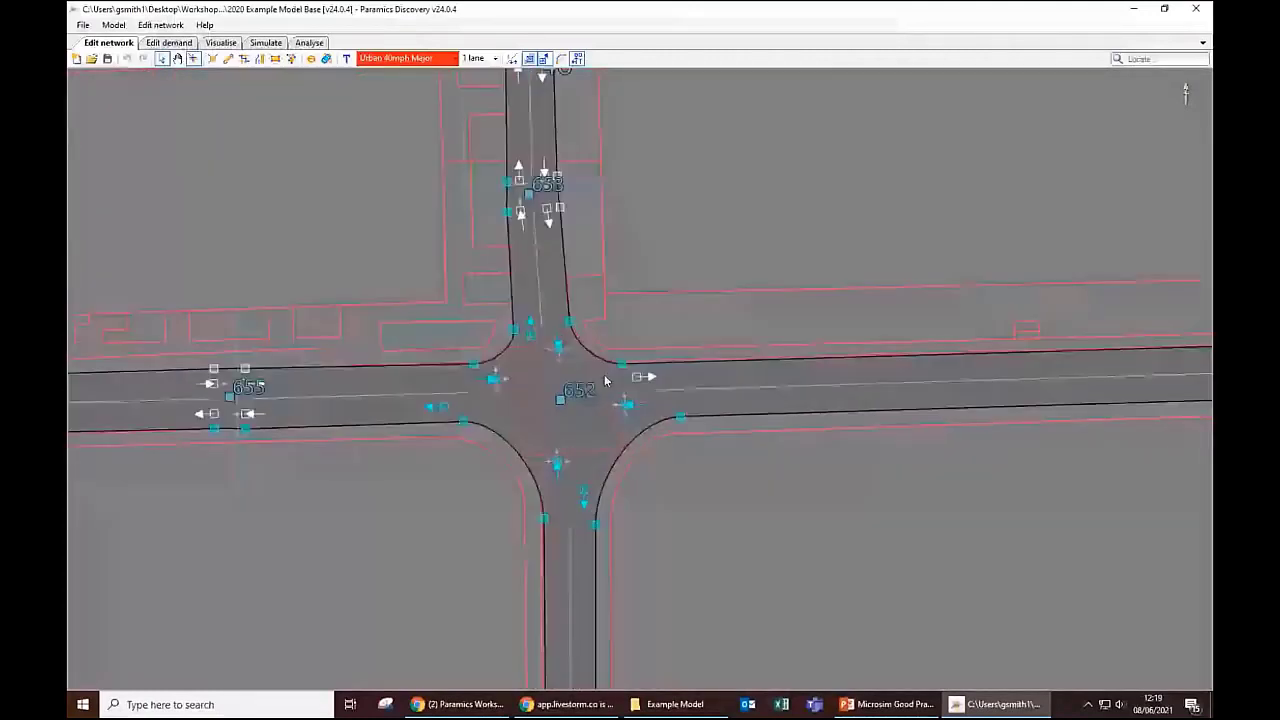
{"action": "left_click", "coordinate": [682, 420]}
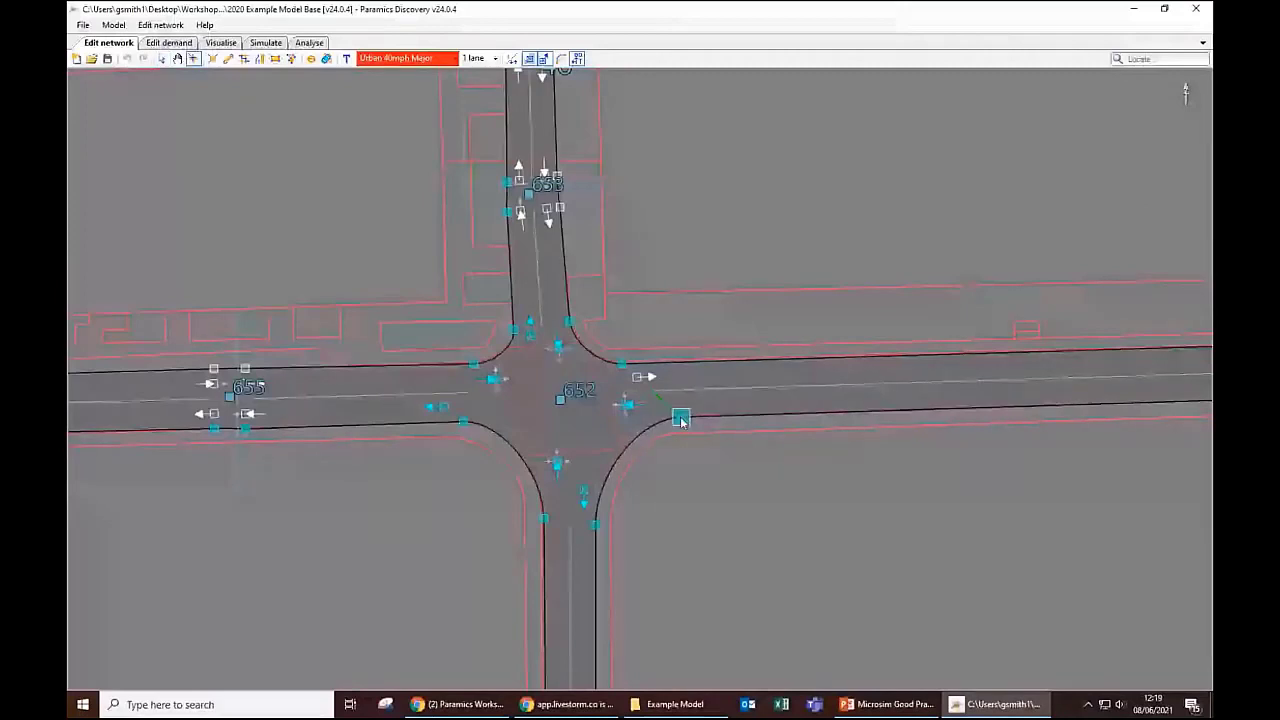
{"action": "left_click_drag", "start_coordinate": [681, 418], "coordinate": [679, 417]}
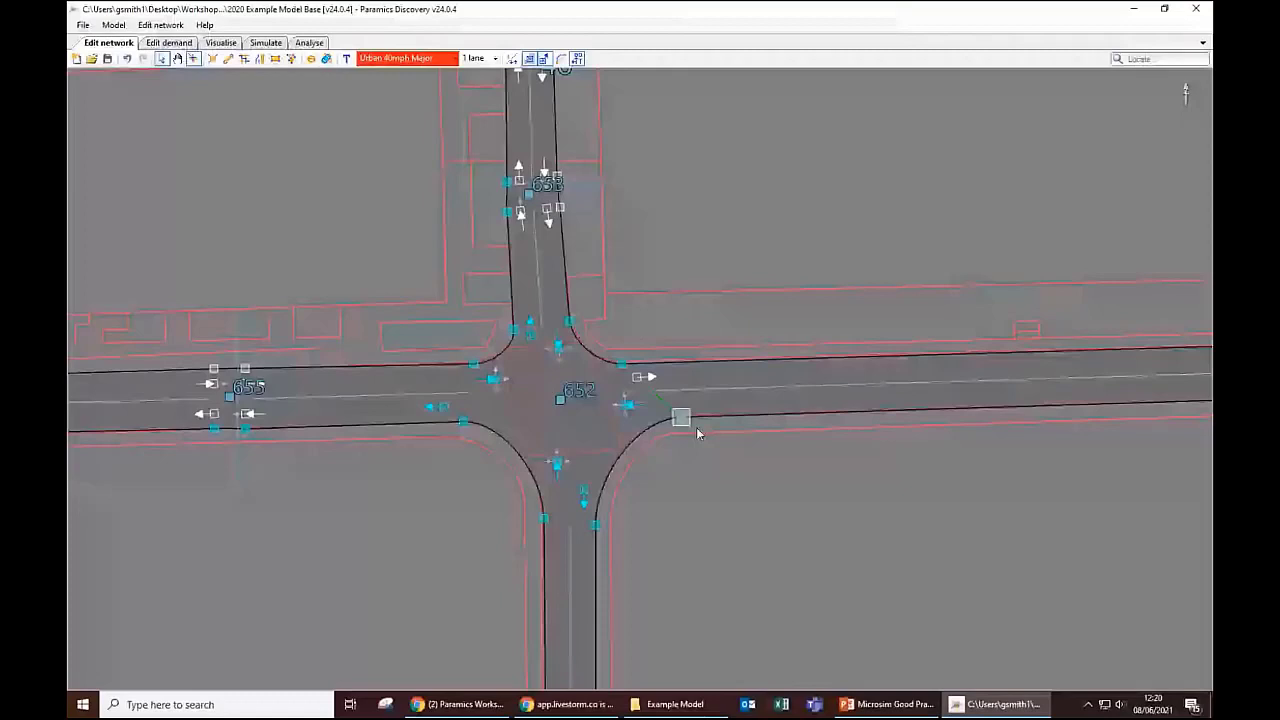
Step: Examine the kerbs and node layout against the background drawing along the road from node 652 to the roundabout beside zone 48
{"action": "scroll", "coordinate": [696, 427], "scroll_direction": "down", "scroll_amount": 1}
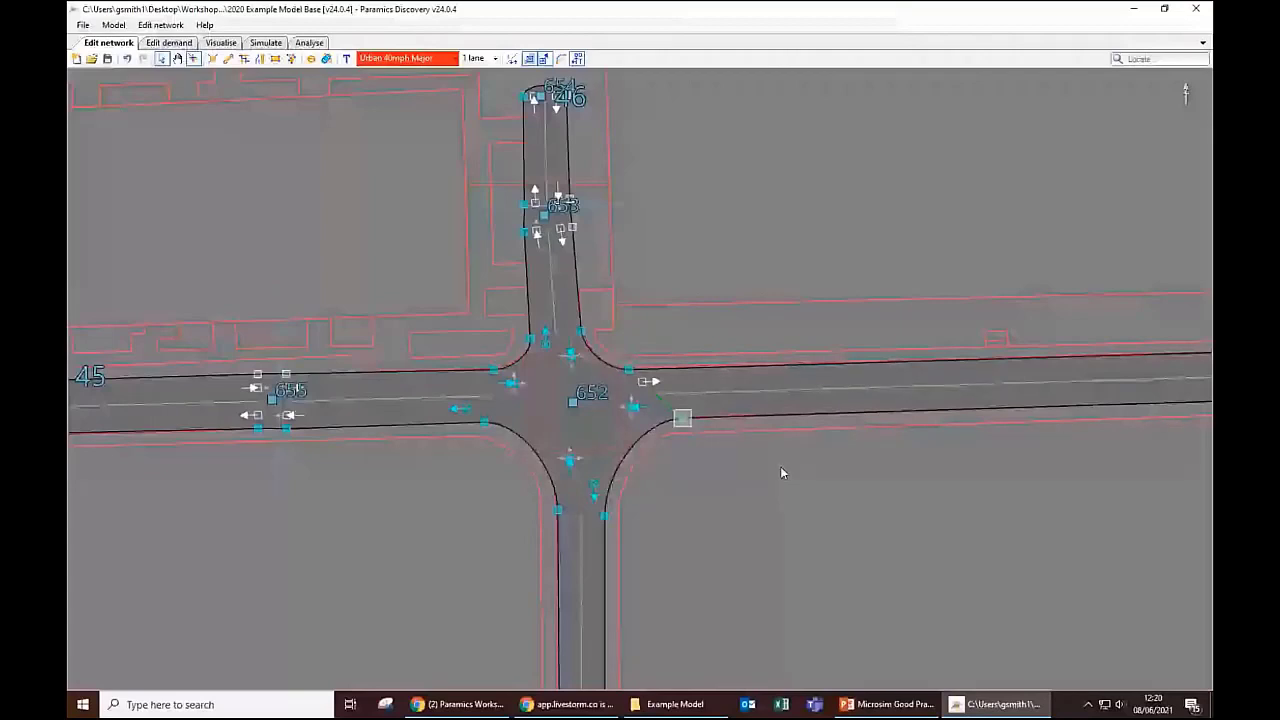
{"action": "scroll", "coordinate": [780, 466], "scroll_direction": "down", "scroll_amount": 2}
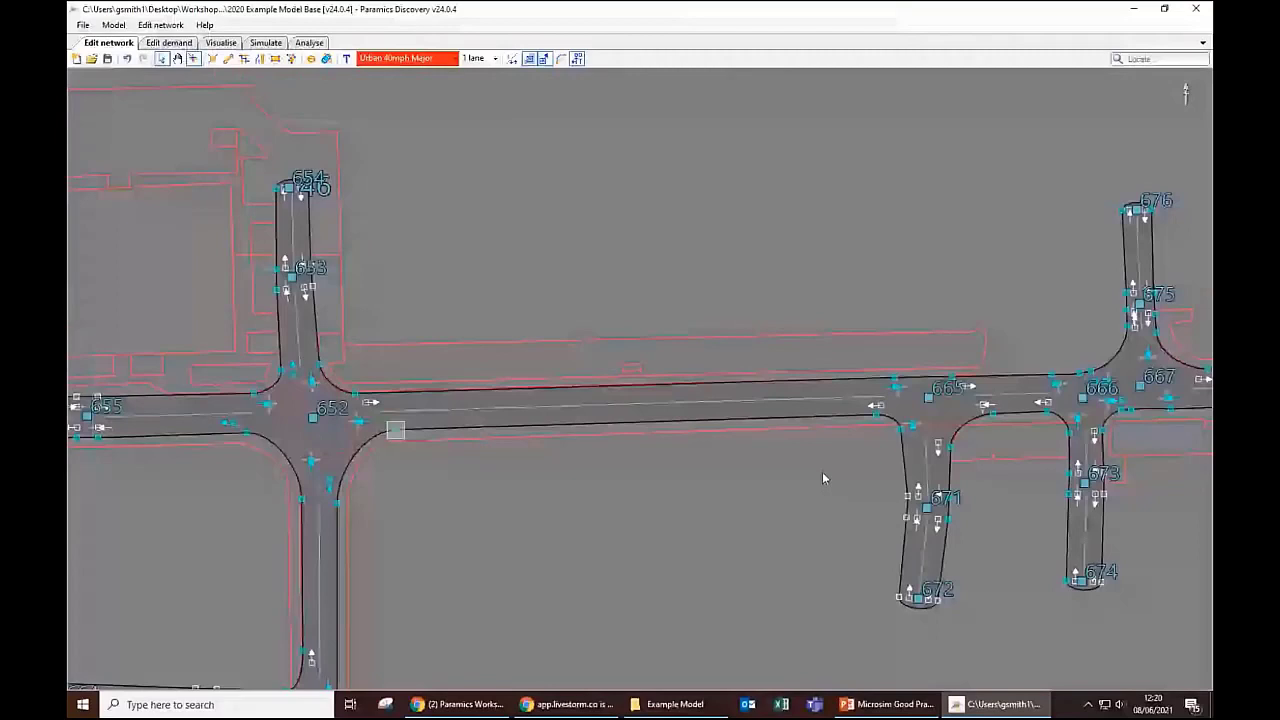
{"action": "left_click_drag", "start_coordinate": [823, 473], "coordinate": [357, 483]}
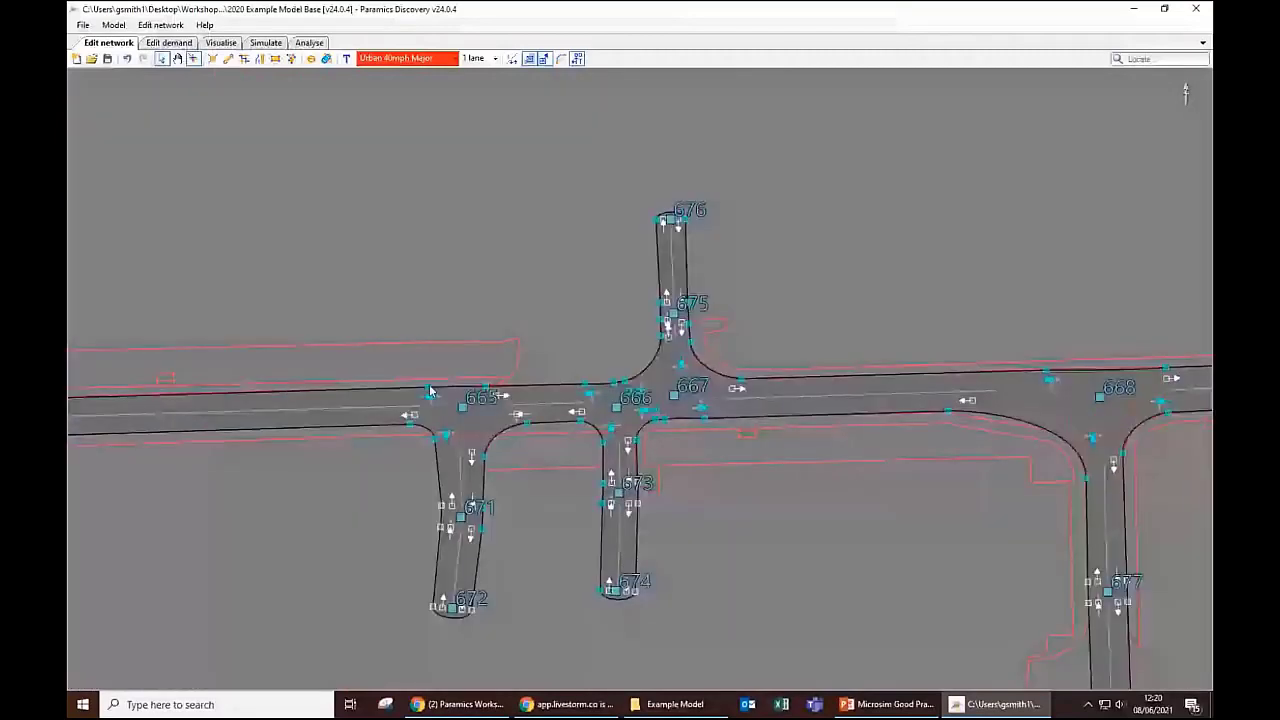
{"action": "scroll", "coordinate": [430, 390], "scroll_direction": "up", "scroll_amount": 1}
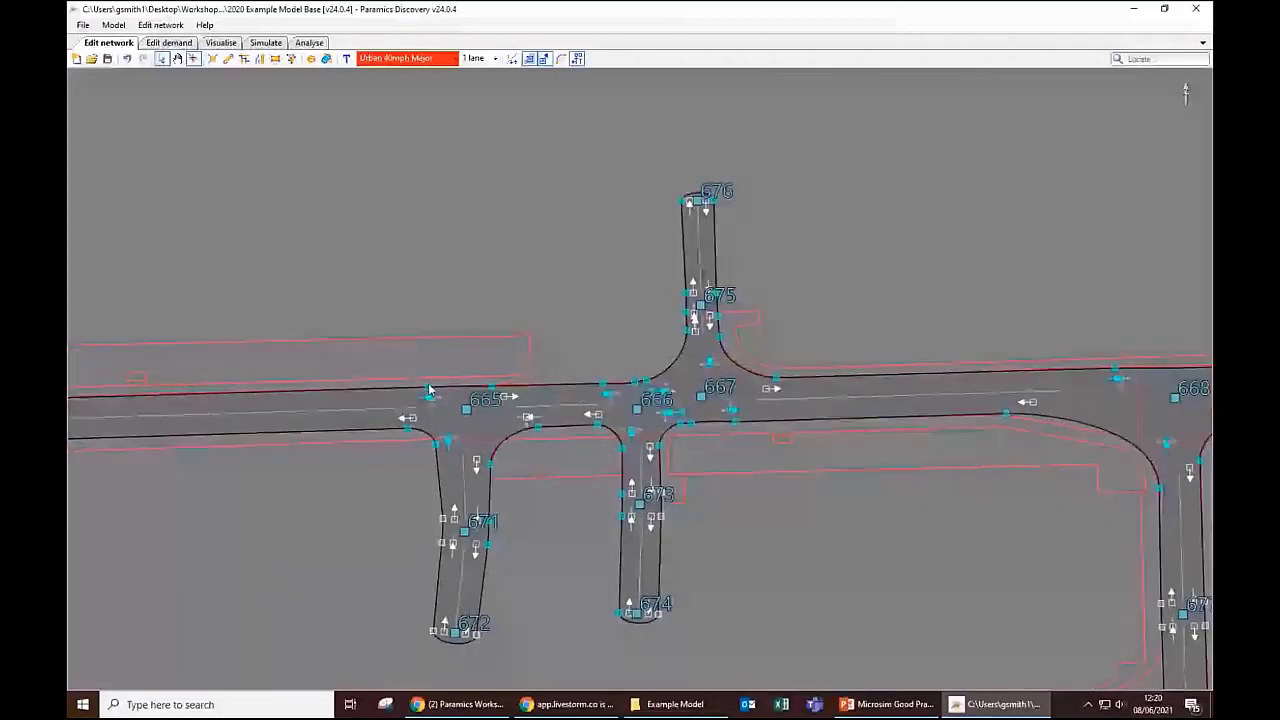
{"action": "left_click_drag", "start_coordinate": [1052, 508], "coordinate": [918, 515]}
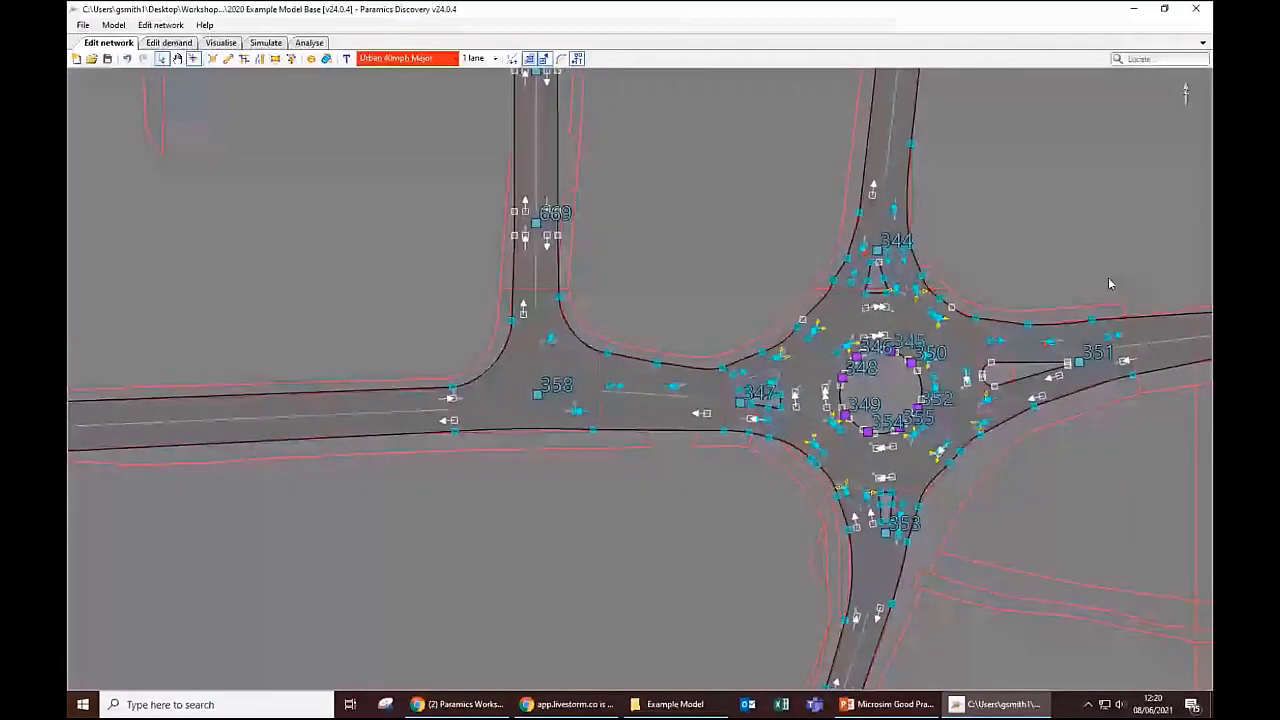
{"action": "scroll", "coordinate": [678, 483], "scroll_direction": "down", "scroll_amount": 2}
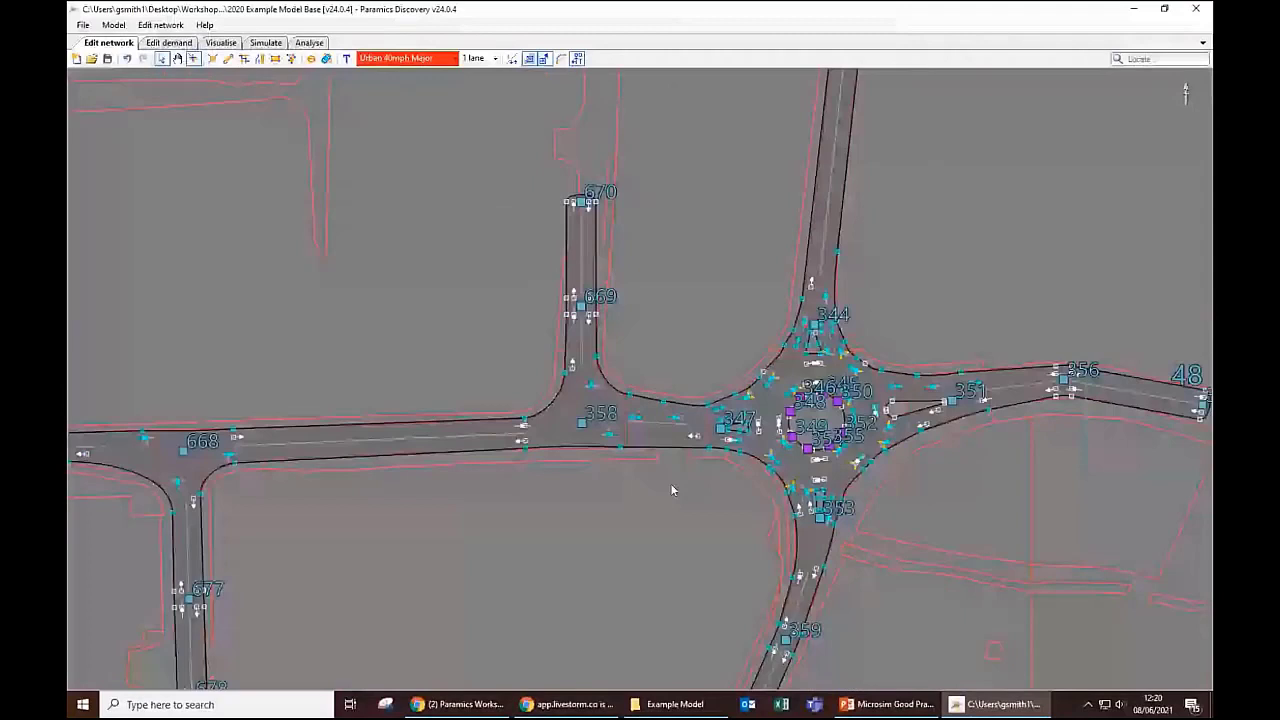
{"action": "scroll", "coordinate": [529, 398], "scroll_direction": "down", "scroll_amount": 2}
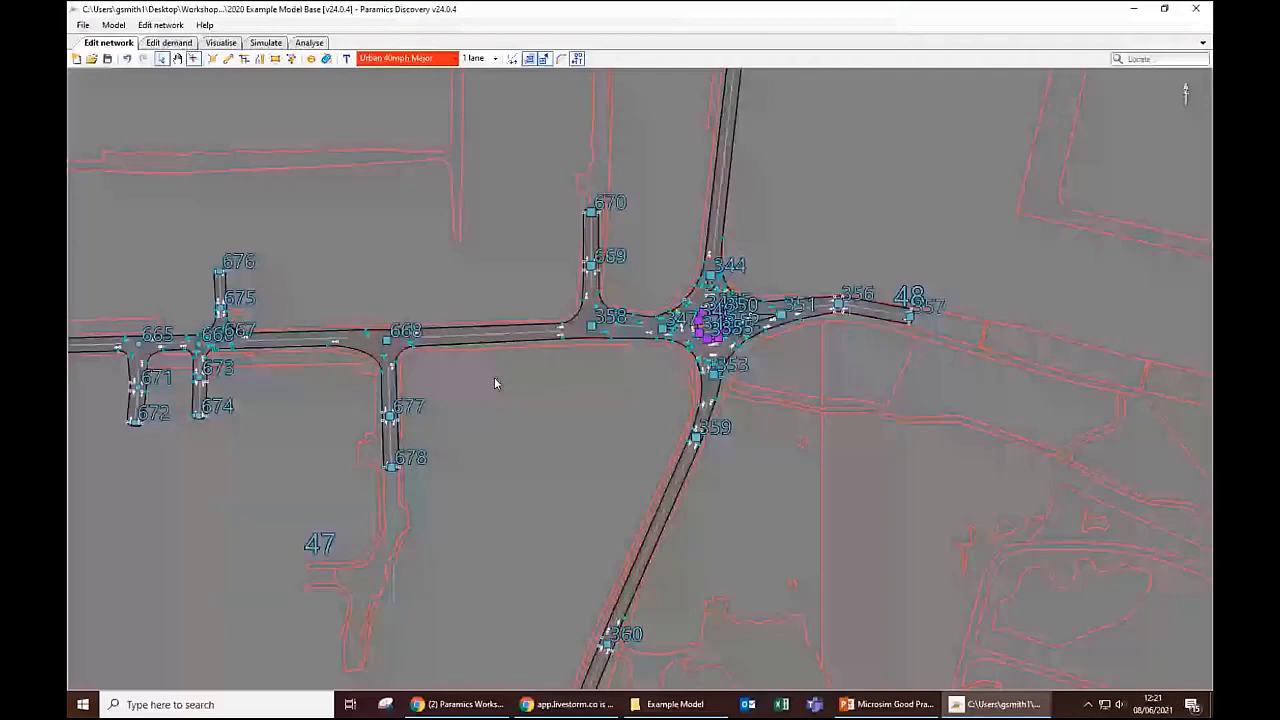
Step: Move the westbound lane point at the junction south of zone 18 out to the kerb, and bring it back into its lane
{"action": "scroll", "coordinate": [494, 383], "scroll_direction": "down", "scroll_amount": 5}
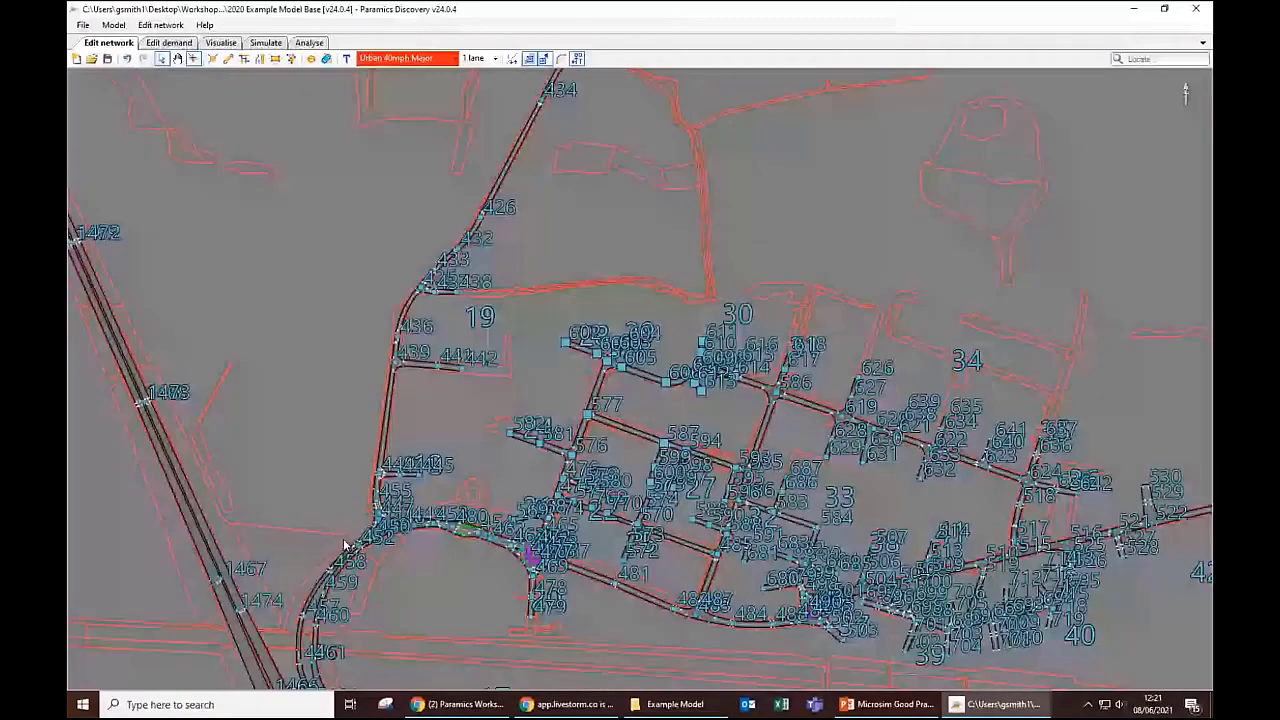
{"action": "scroll", "coordinate": [384, 524], "scroll_direction": "up", "scroll_amount": 4}
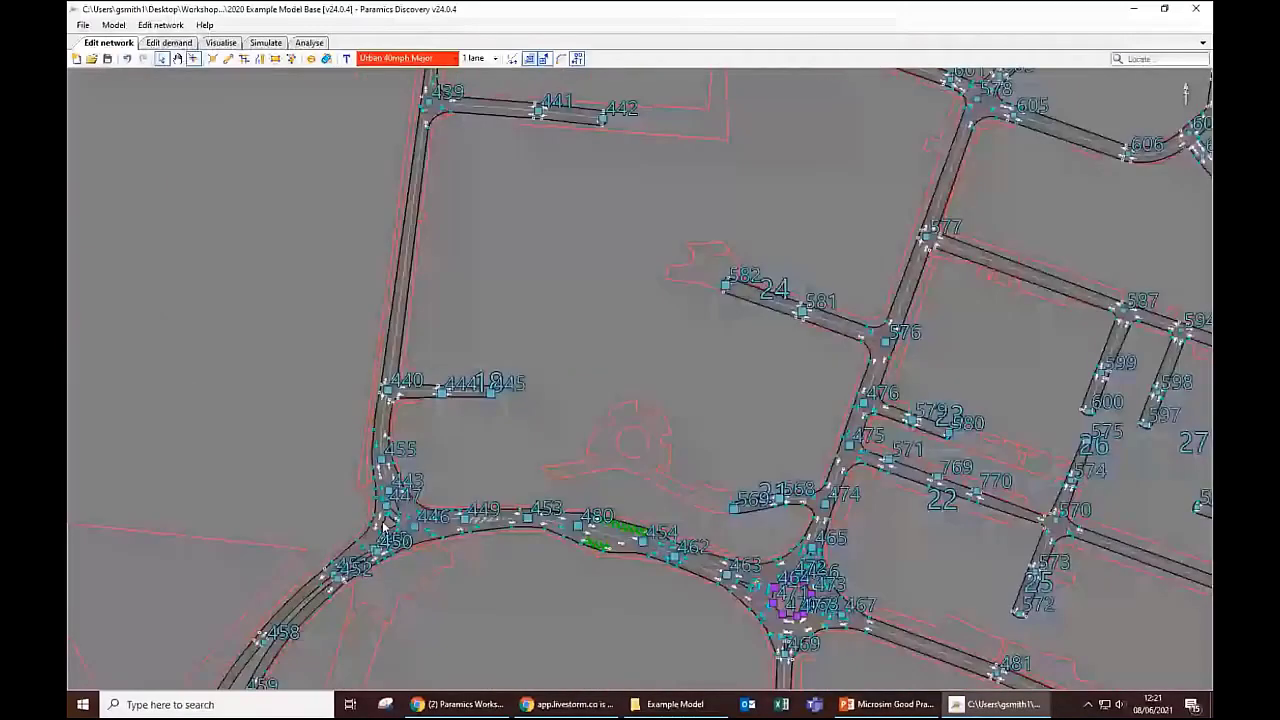
{"action": "scroll", "coordinate": [455, 522], "scroll_direction": "up", "scroll_amount": 3}
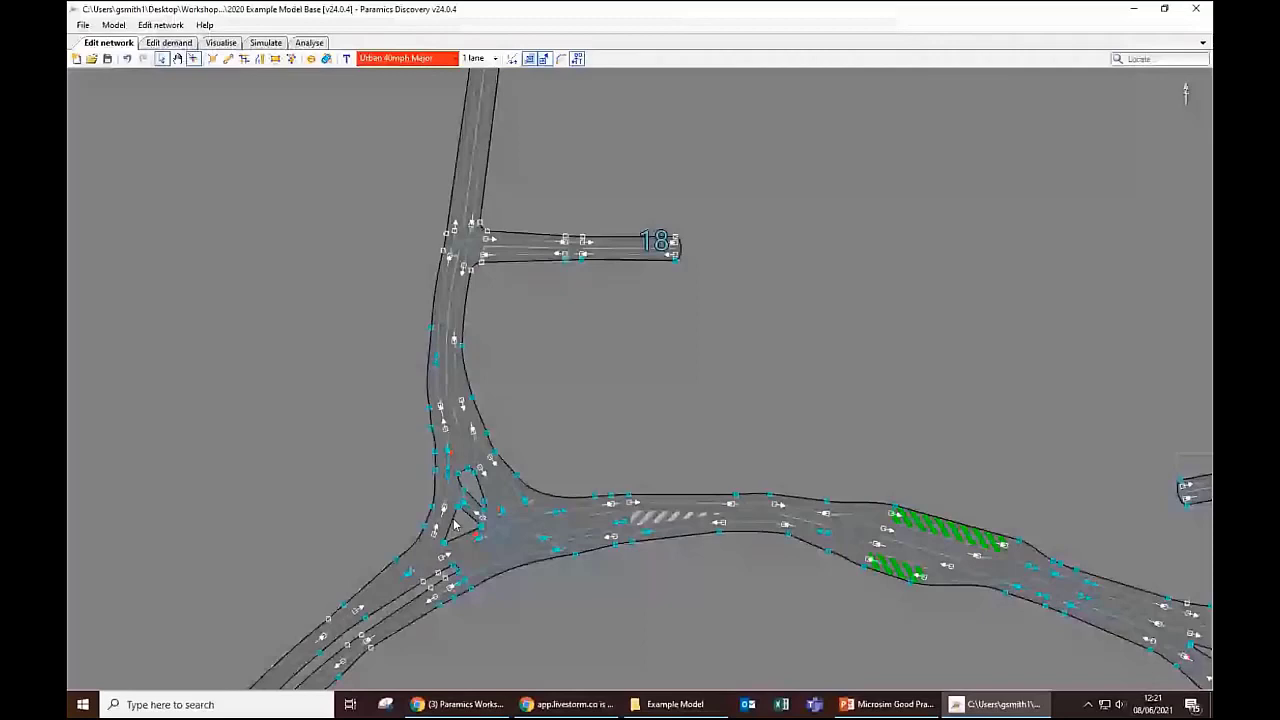
{"action": "scroll", "coordinate": [473, 440], "scroll_direction": "up", "scroll_amount": 1}
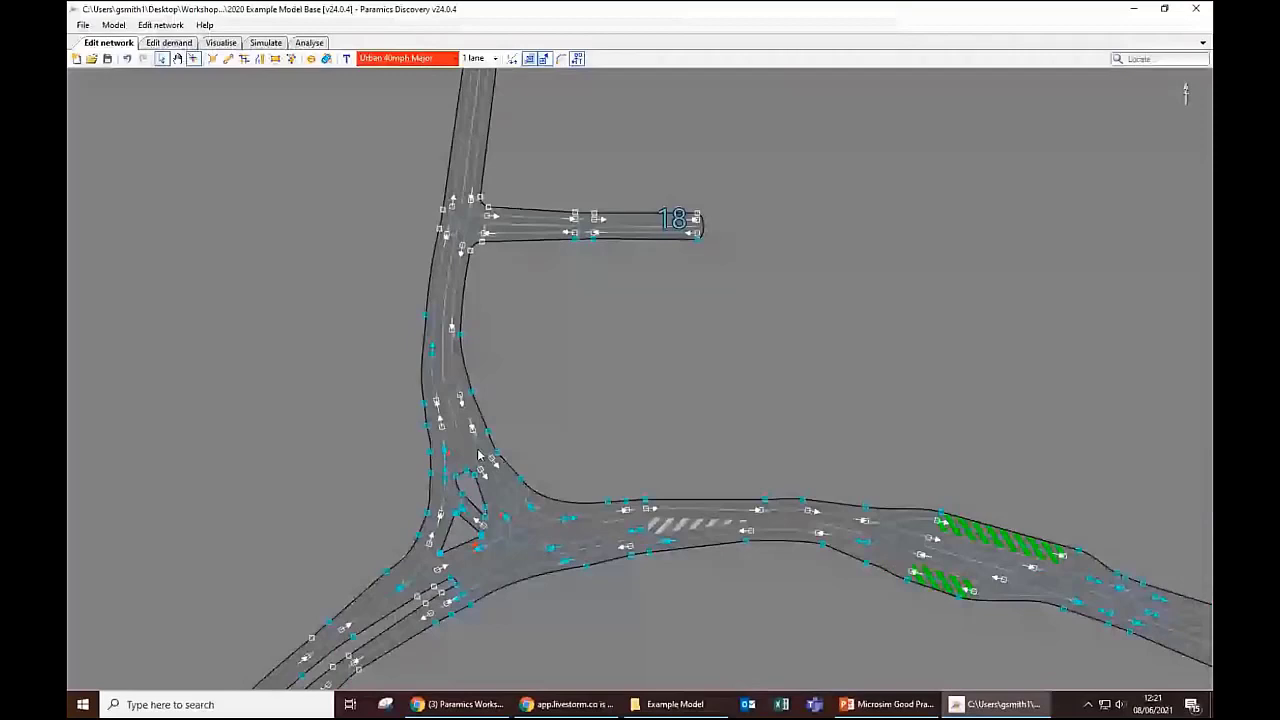
{"action": "scroll", "coordinate": [487, 620], "scroll_direction": "up", "scroll_amount": 2}
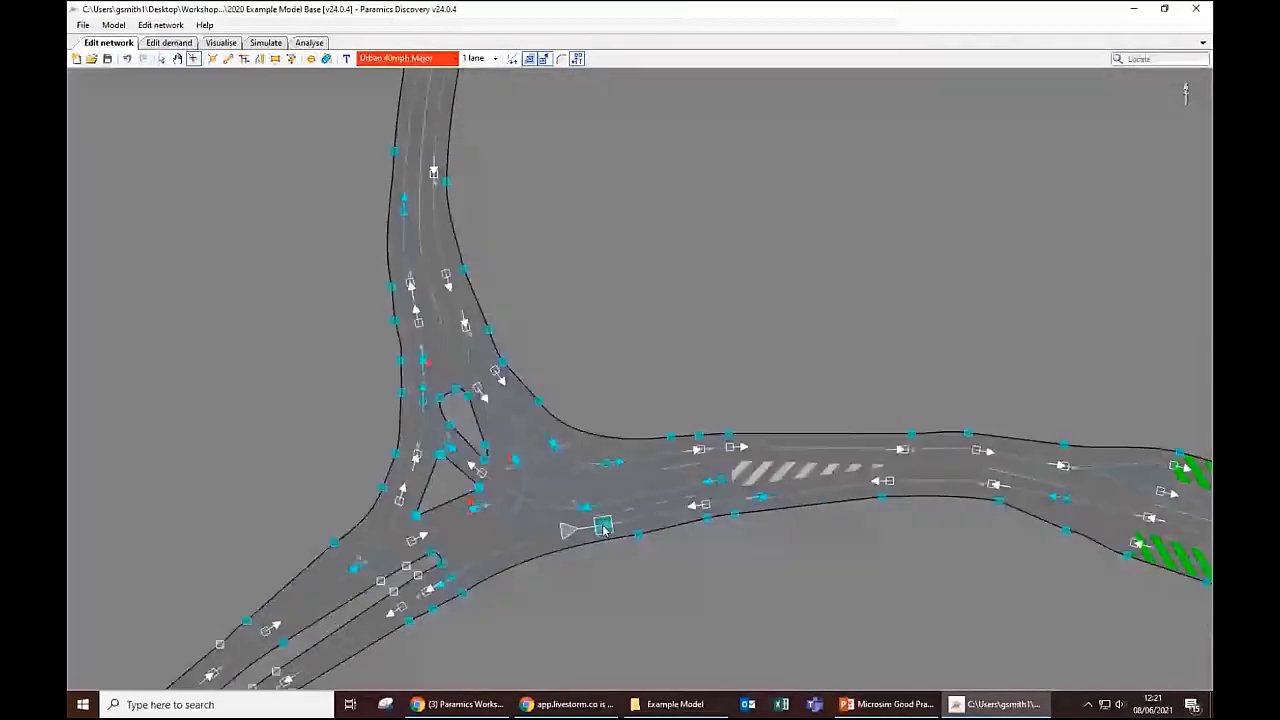
{"action": "mouse_move", "coordinate": [604, 530]}
{"action": "left_mouse_down"}
{"action": "mouse_move", "coordinate": [585, 388]}
{"action": "mouse_move", "coordinate": [592, 603]}
{"action": "left_mouse_up"}
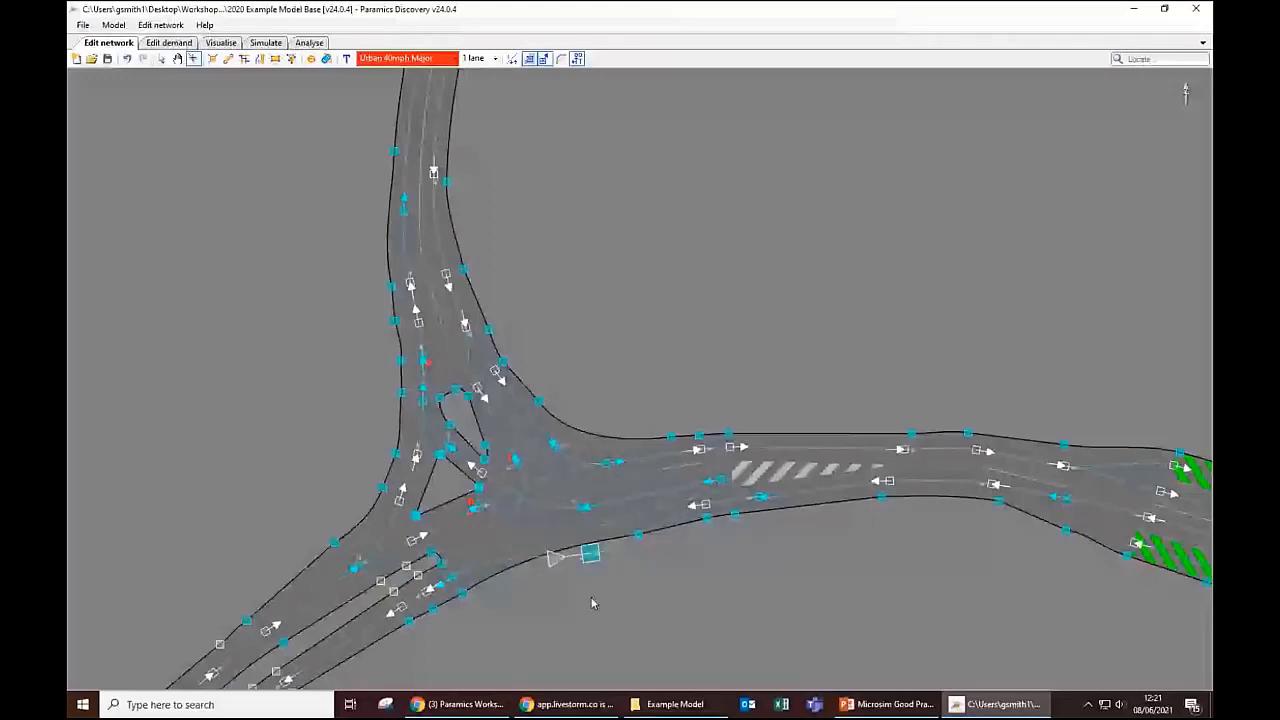
{"action": "mouse_move", "coordinate": [592, 603]}
{"action": "left_mouse_down"}
{"action": "mouse_move", "coordinate": [564, 573]}
{"action": "mouse_move", "coordinate": [591, 527]}
{"action": "left_mouse_up"}
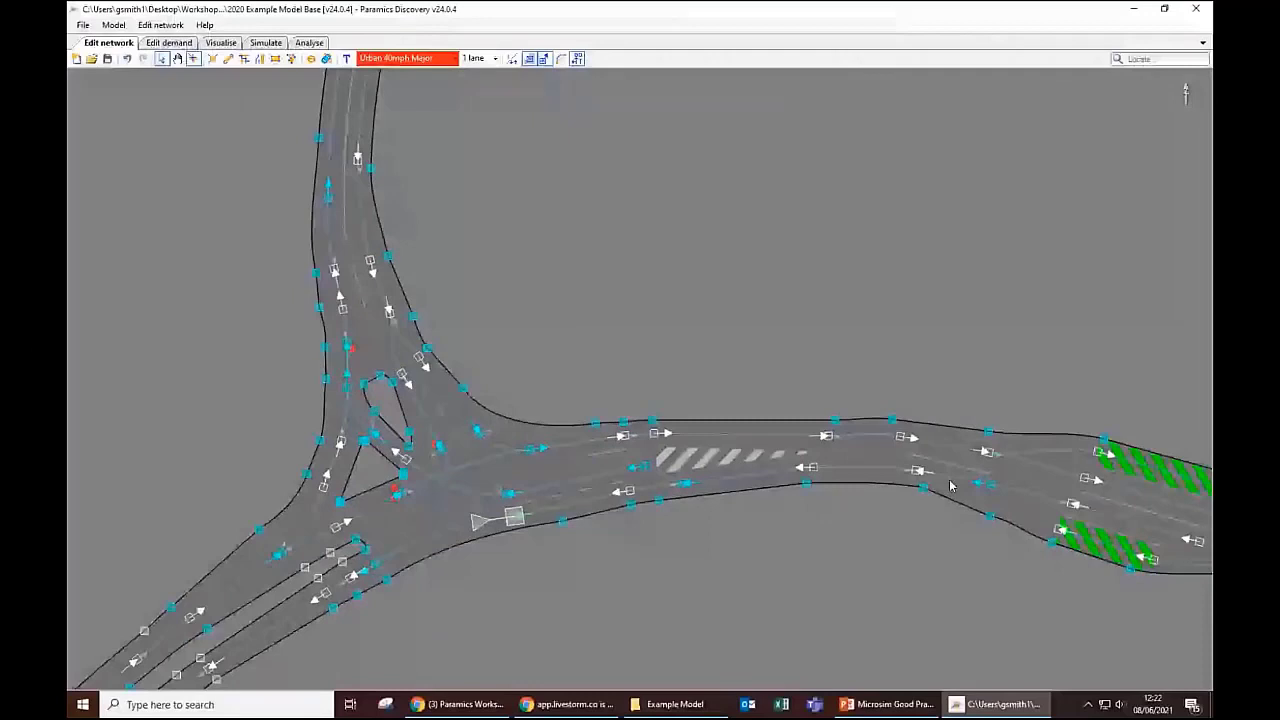
Step: Examine the lane points along the green-hatched road from that junction to the roundabout near zone 21
{"action": "left_click_drag", "start_coordinate": [950, 485], "coordinate": [518, 452]}
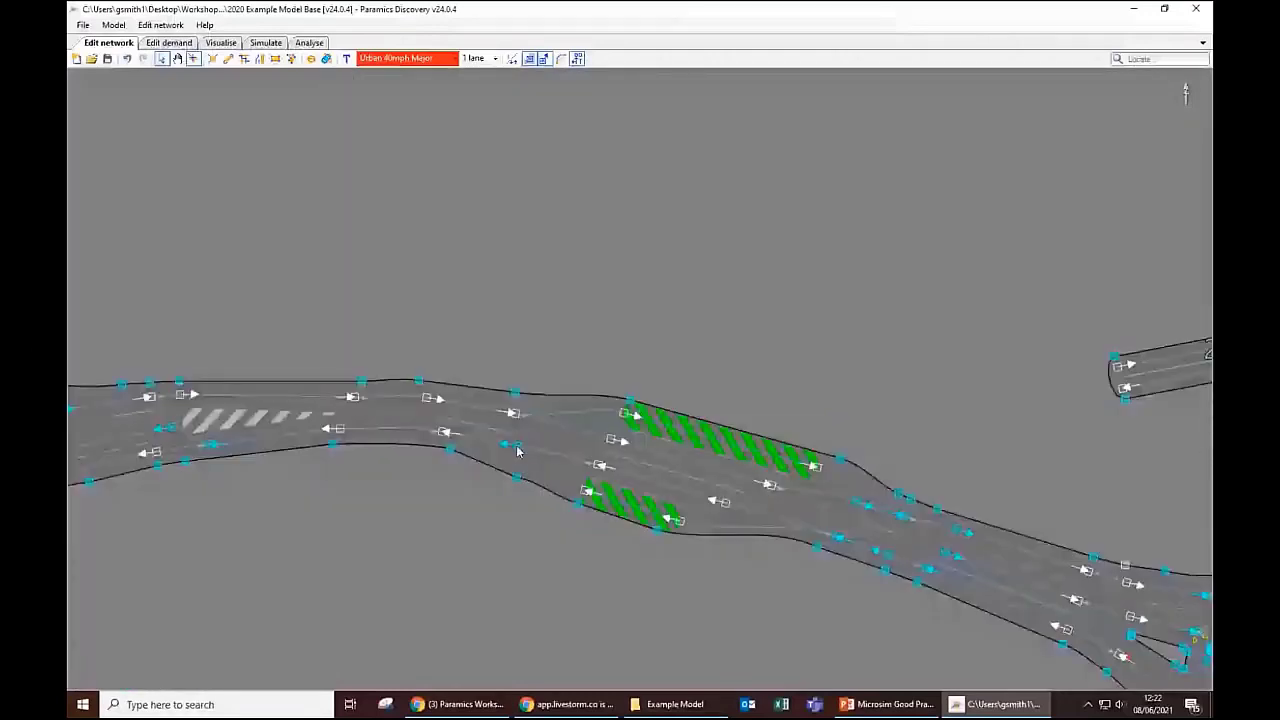
{"action": "left_click_drag", "start_coordinate": [1130, 680], "coordinate": [594, 499]}
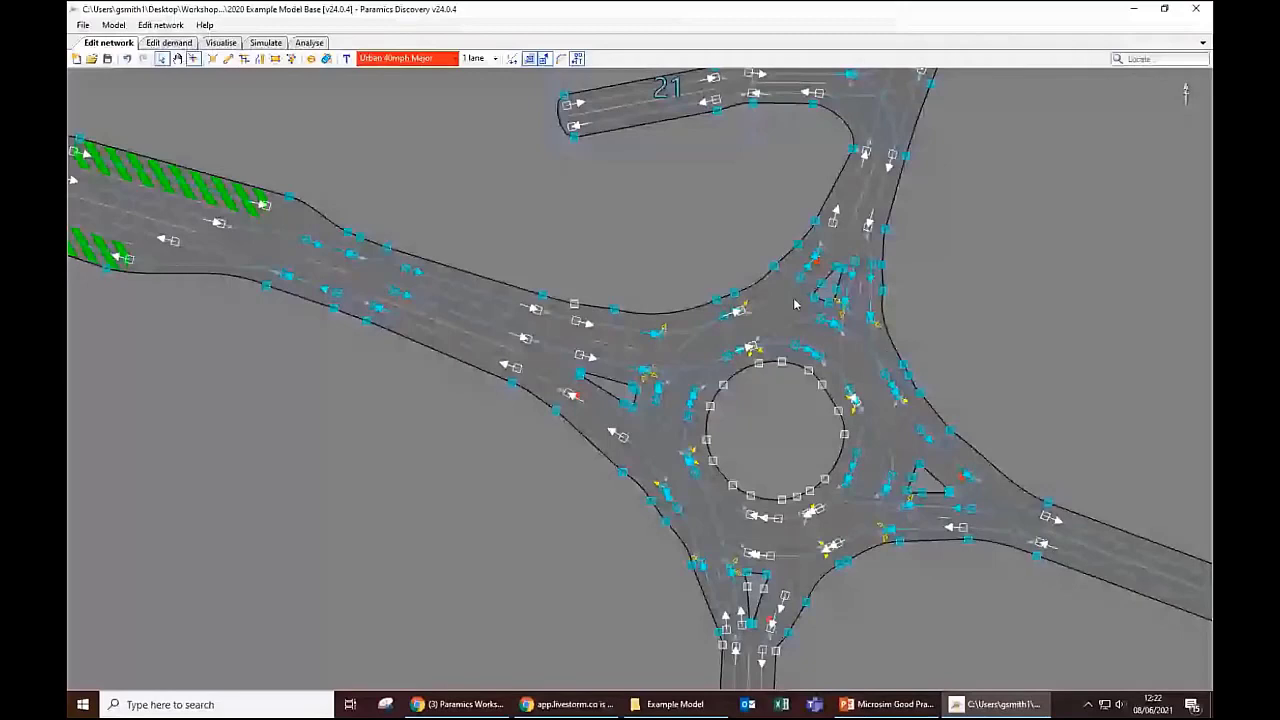
{"action": "left_click_drag", "start_coordinate": [206, 465], "coordinate": [983, 526]}
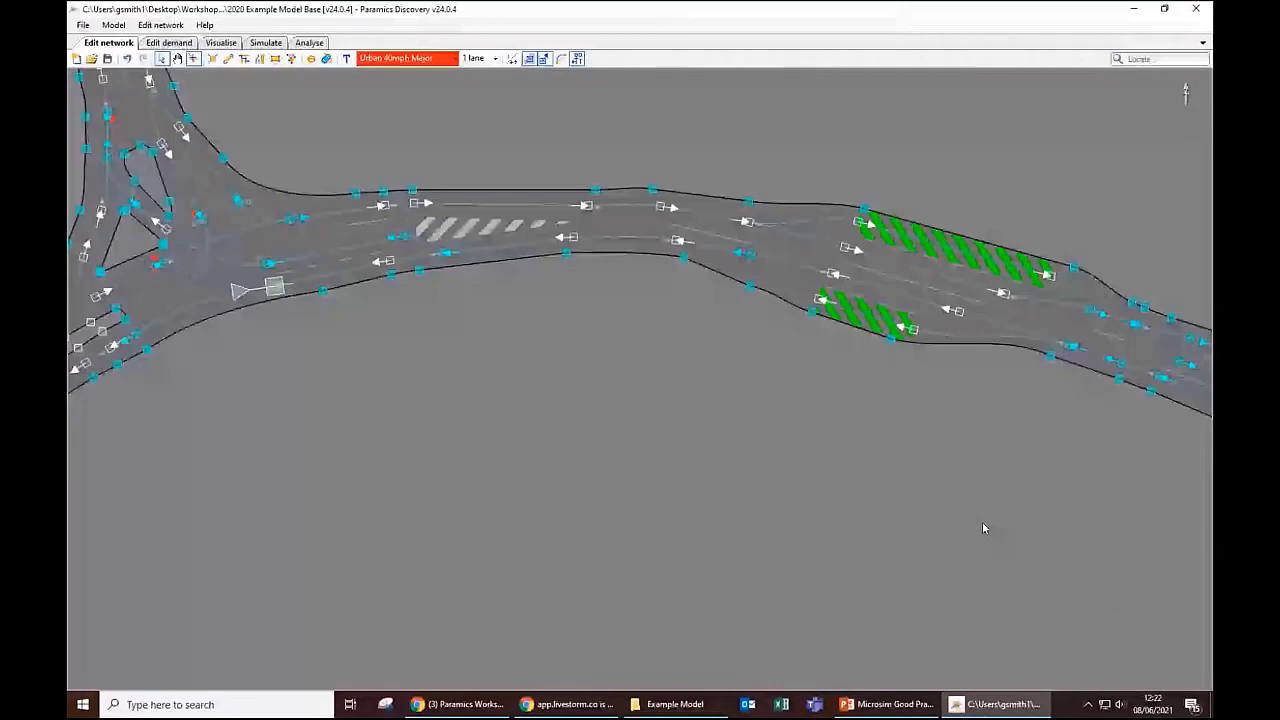
{"action": "left_click_drag", "start_coordinate": [983, 527], "coordinate": [724, 636]}
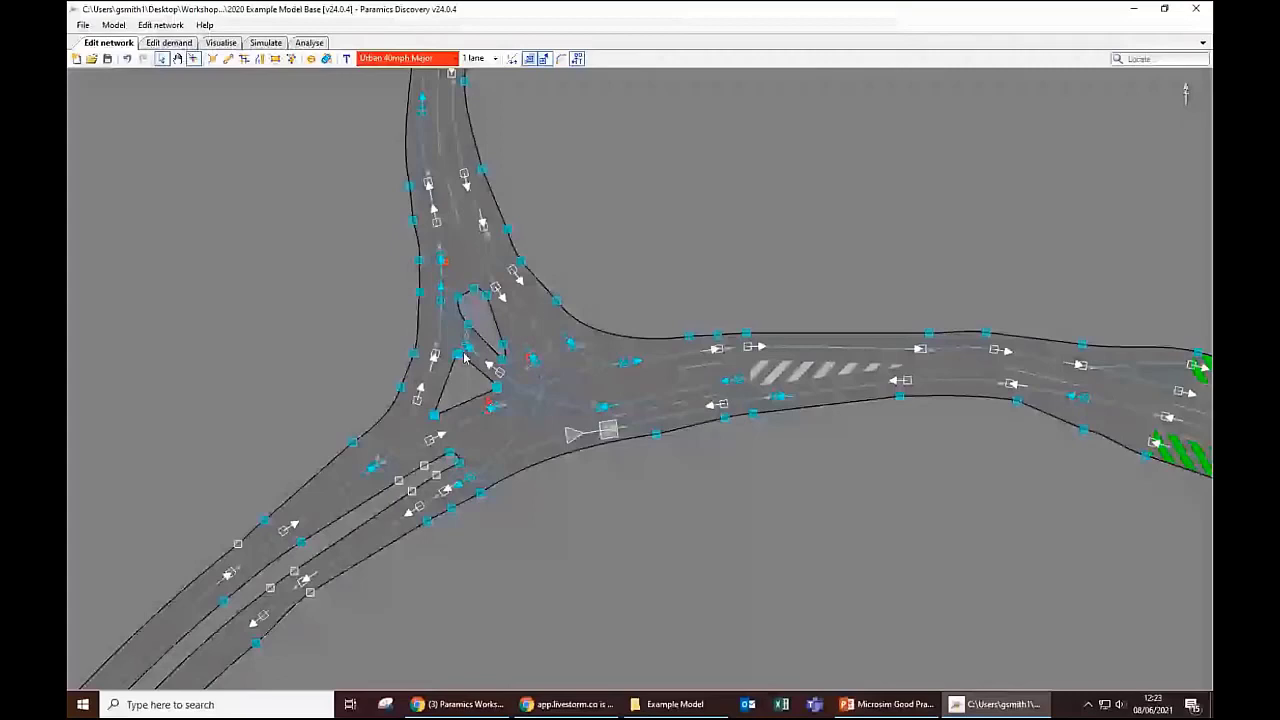
Step: Reset the two lane points on the northern arm's approach to the junction, and reposition both further forward inside the junction
{"action": "left_click", "coordinate": [535, 366]}
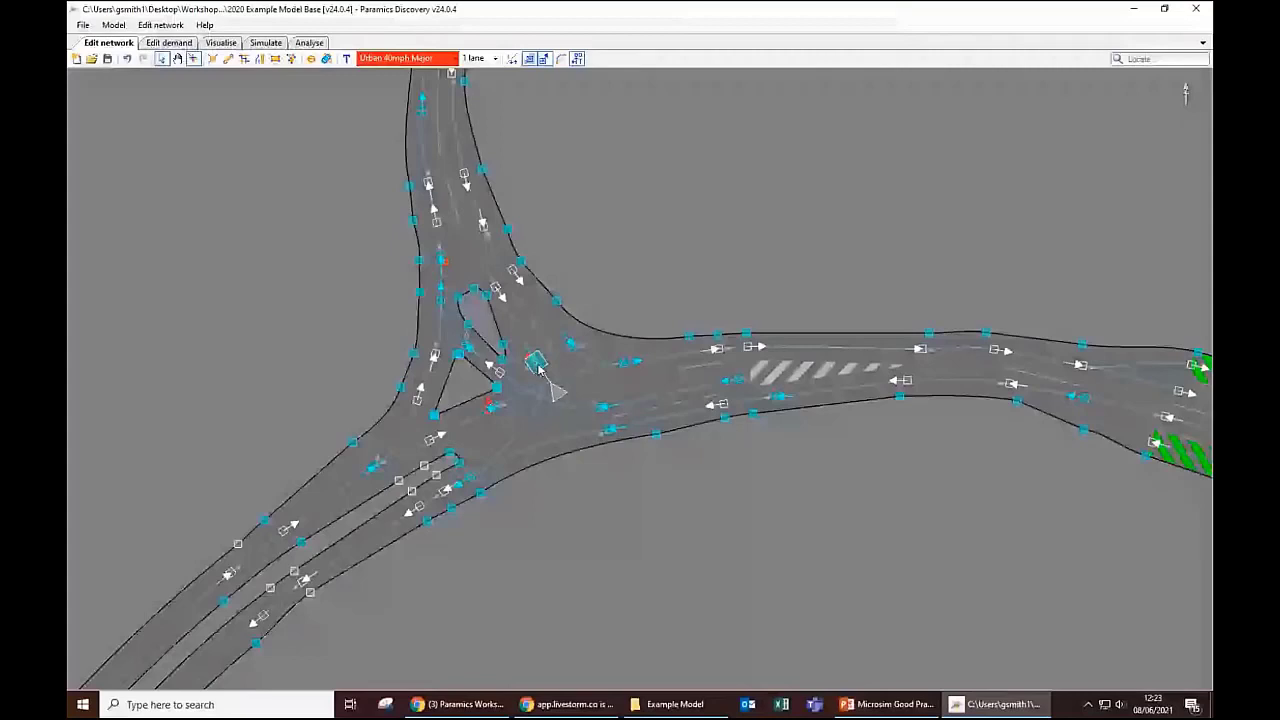
{"action": "right_click", "coordinate": [538, 370]}
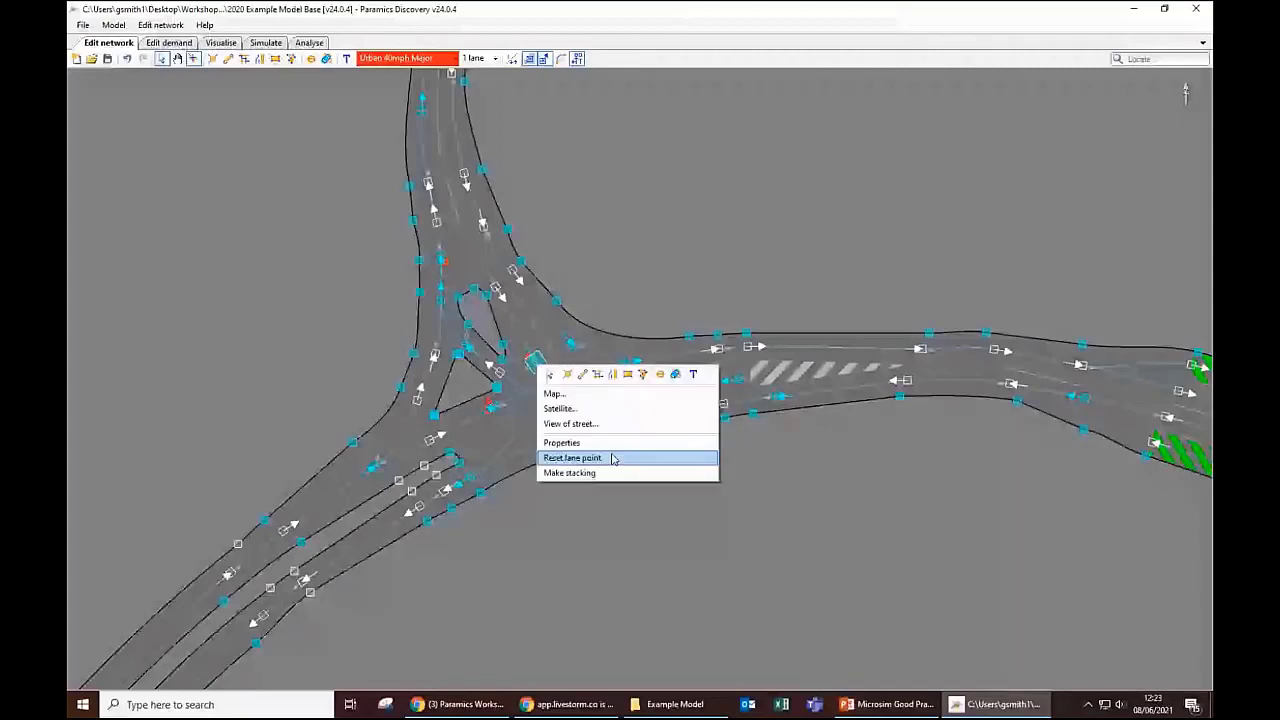
{"action": "left_click", "coordinate": [613, 458]}
{"action": "right_click", "coordinate": [578, 349]}
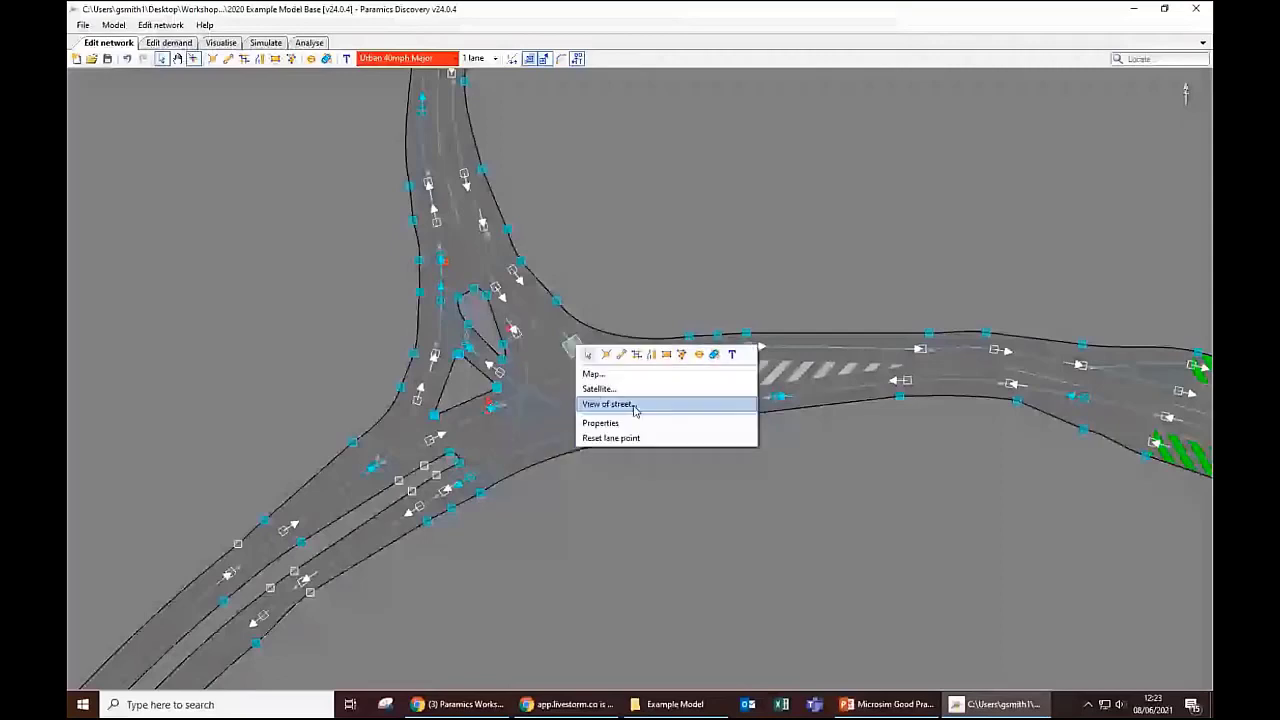
{"action": "left_click", "coordinate": [634, 405]}
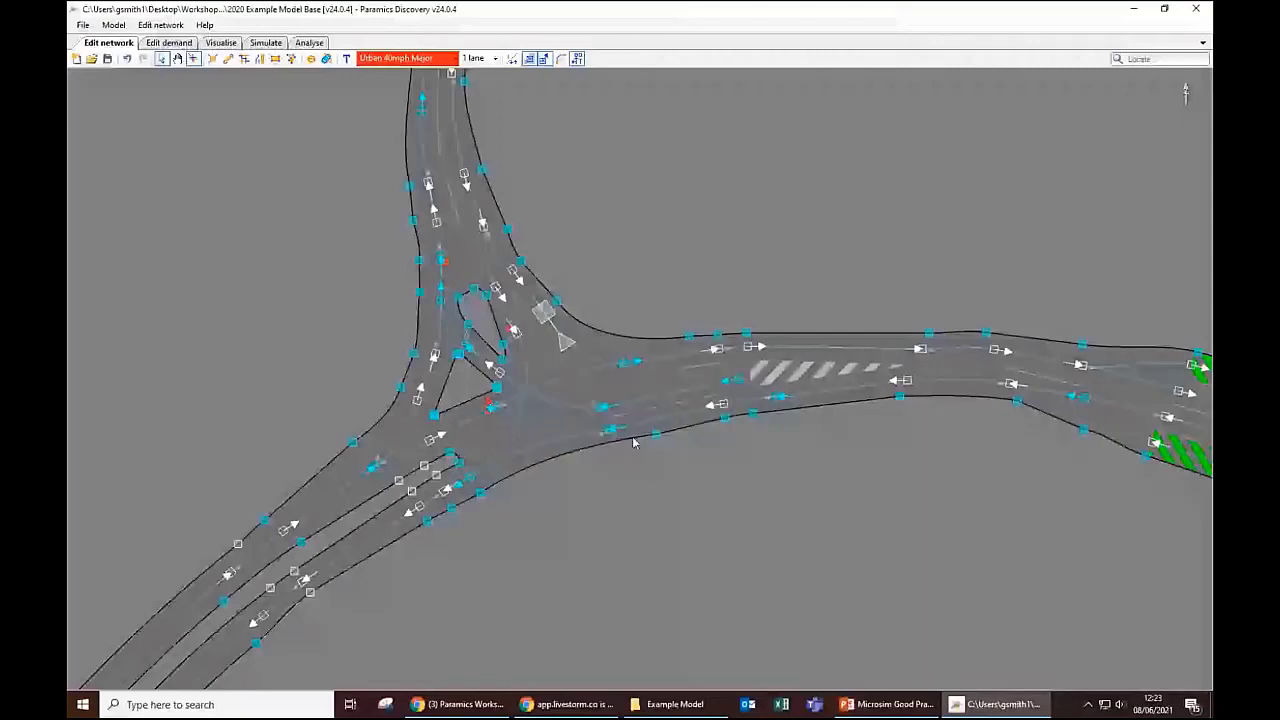
{"action": "left_click", "coordinate": [633, 441]}
{"action": "left_click_drag", "start_coordinate": [537, 361], "coordinate": [530, 351]}
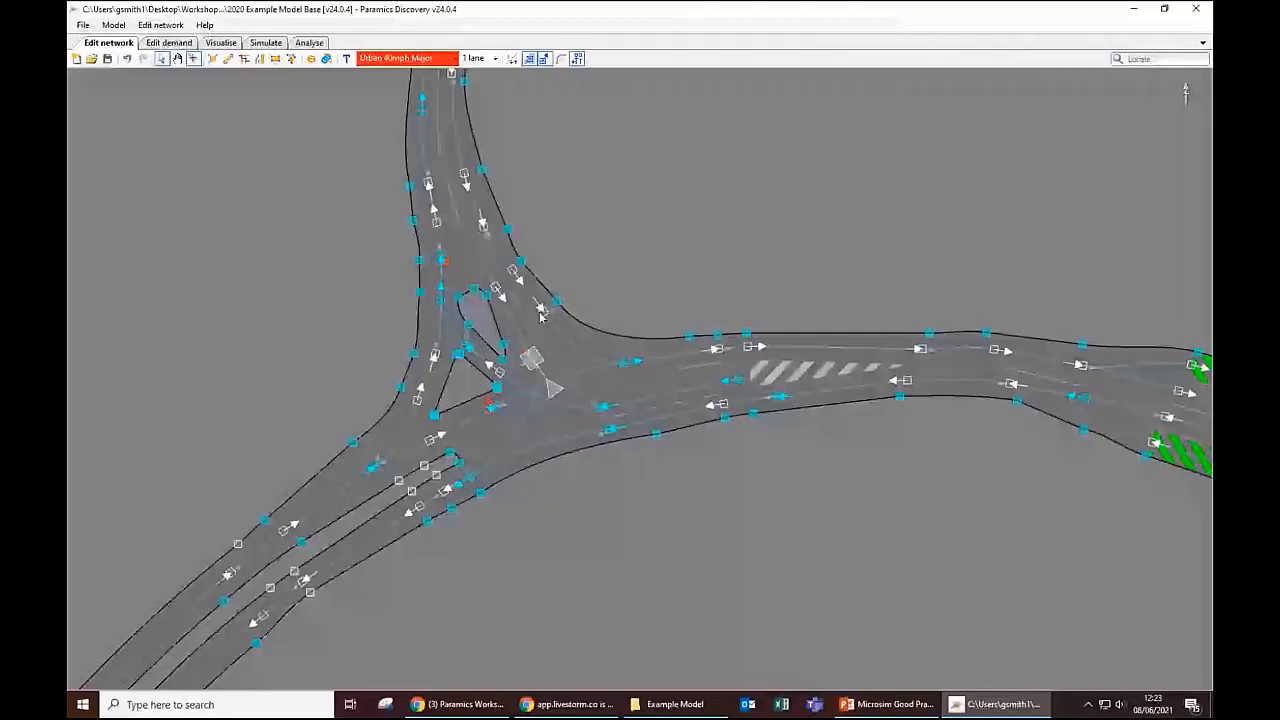
{"action": "left_click_drag", "start_coordinate": [531, 357], "coordinate": [569, 341]}
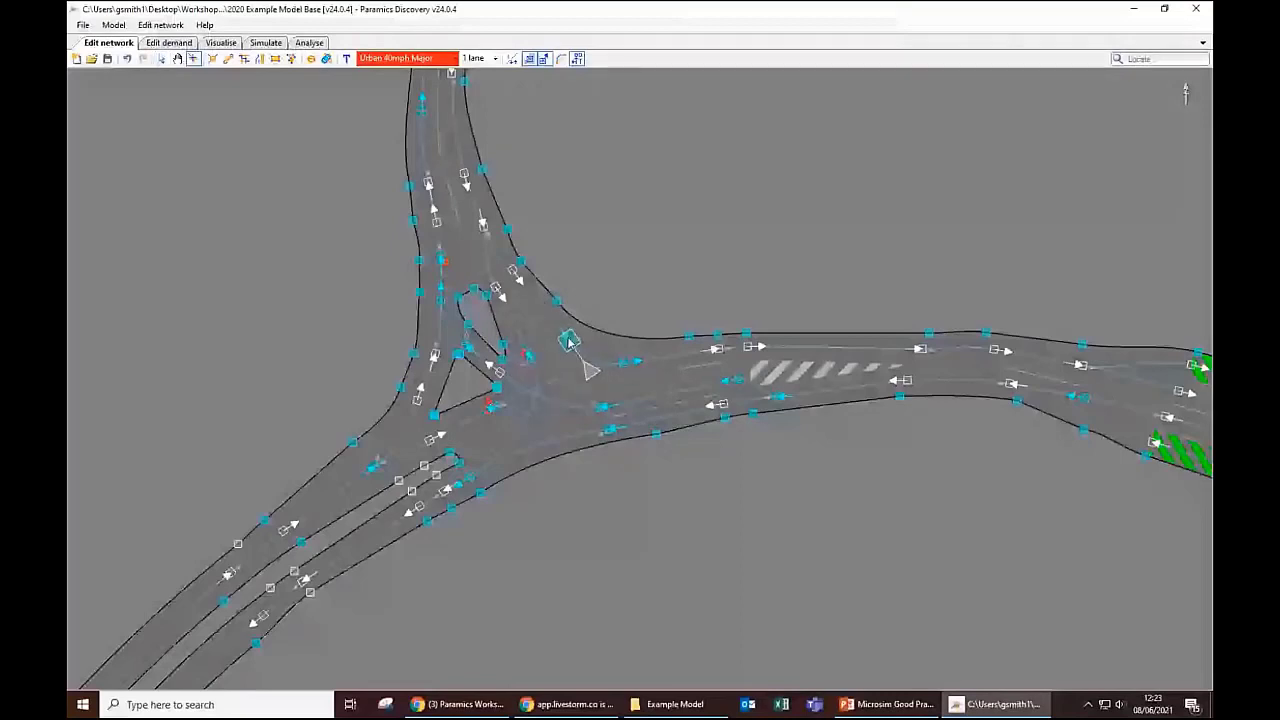
Step: Move the two southbound lane points on zone 17's approach forward to the mouth of its junction with the main road
{"action": "left_click", "coordinate": [863, 604]}
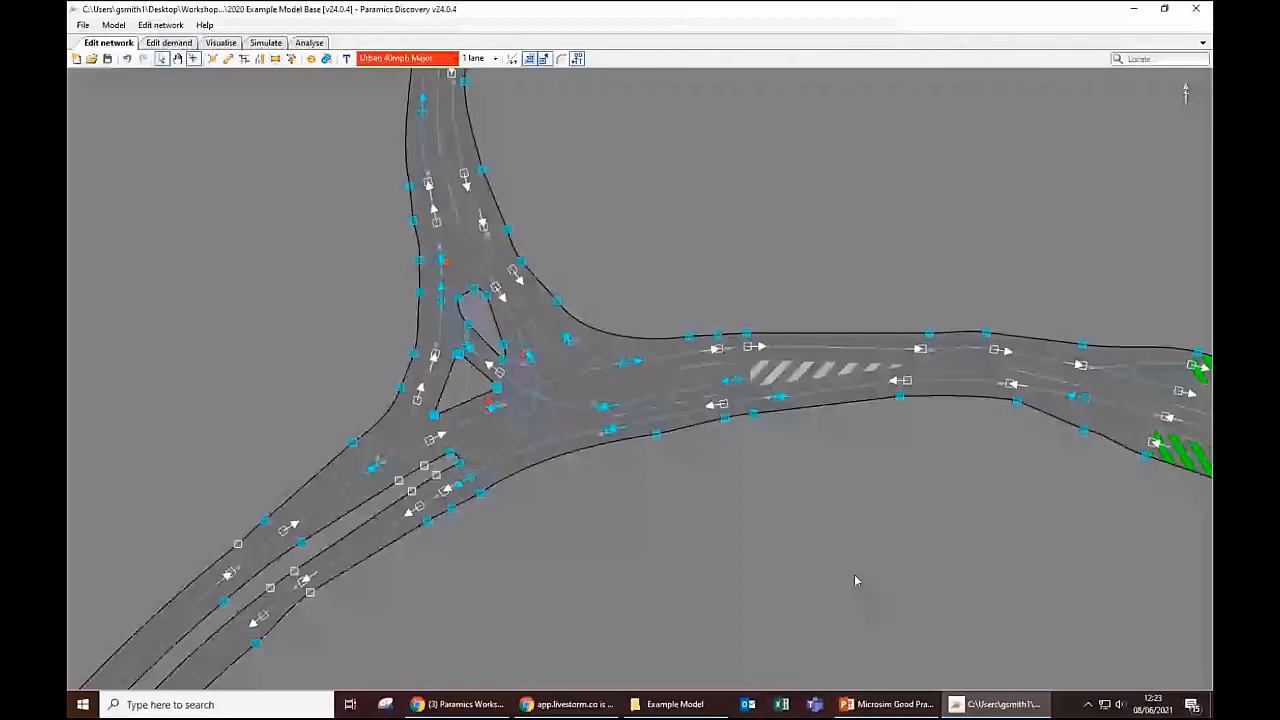
{"action": "scroll", "coordinate": [855, 580], "scroll_direction": "down", "scroll_amount": 2}
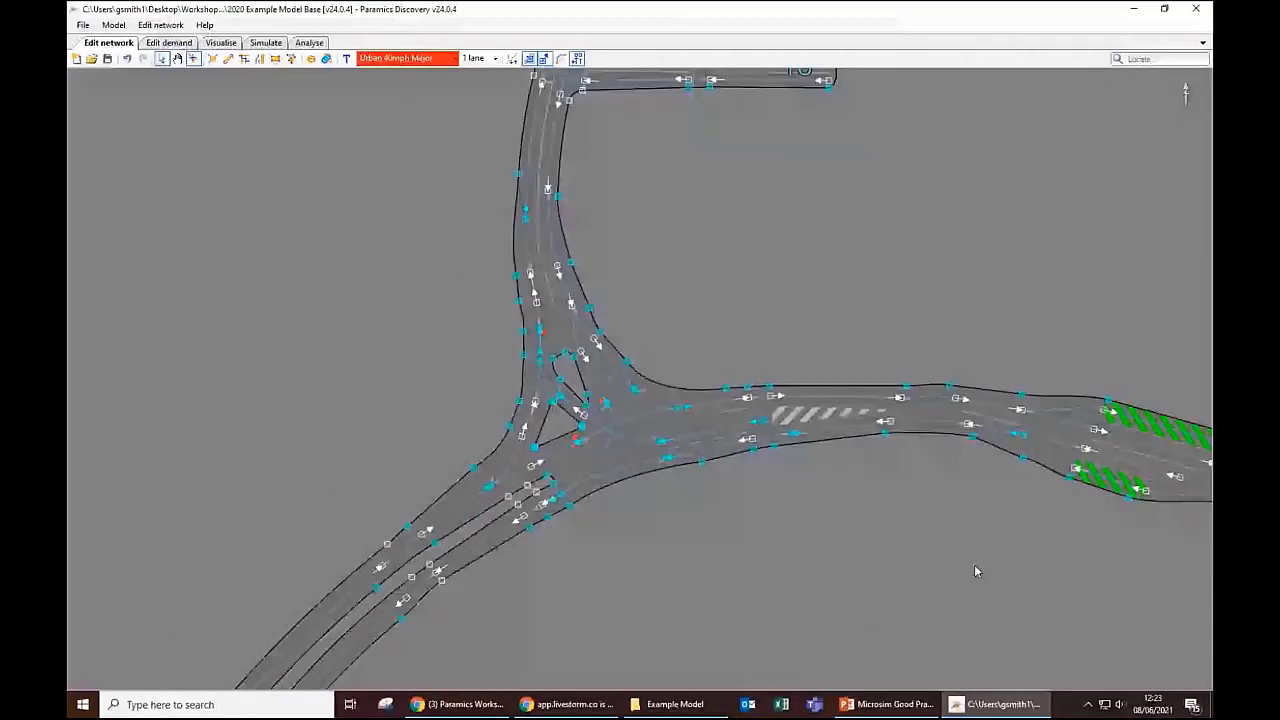
{"action": "scroll", "coordinate": [977, 571], "scroll_direction": "down", "scroll_amount": 3}
{"action": "left_click_drag", "start_coordinate": [977, 571], "coordinate": [725, 441]}
{"action": "scroll", "coordinate": [780, 357], "scroll_direction": "up", "scroll_amount": 1}
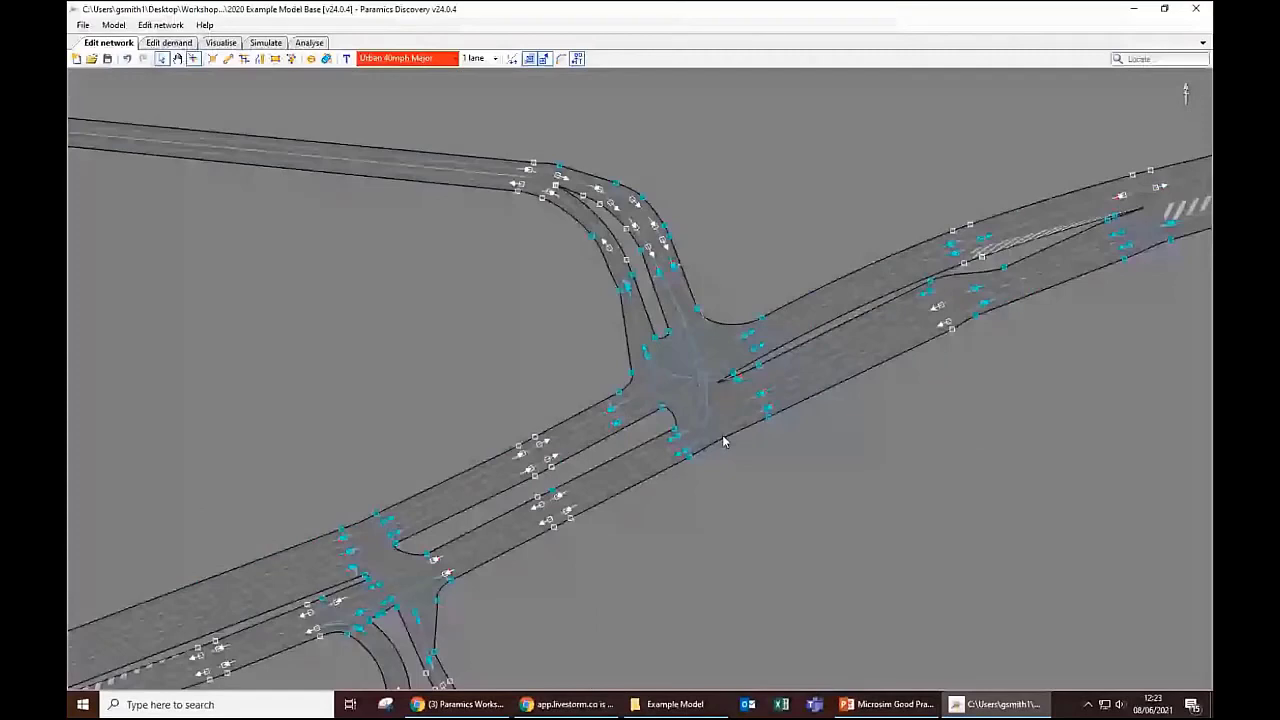
{"action": "scroll", "coordinate": [725, 441], "scroll_direction": "up", "scroll_amount": 1}
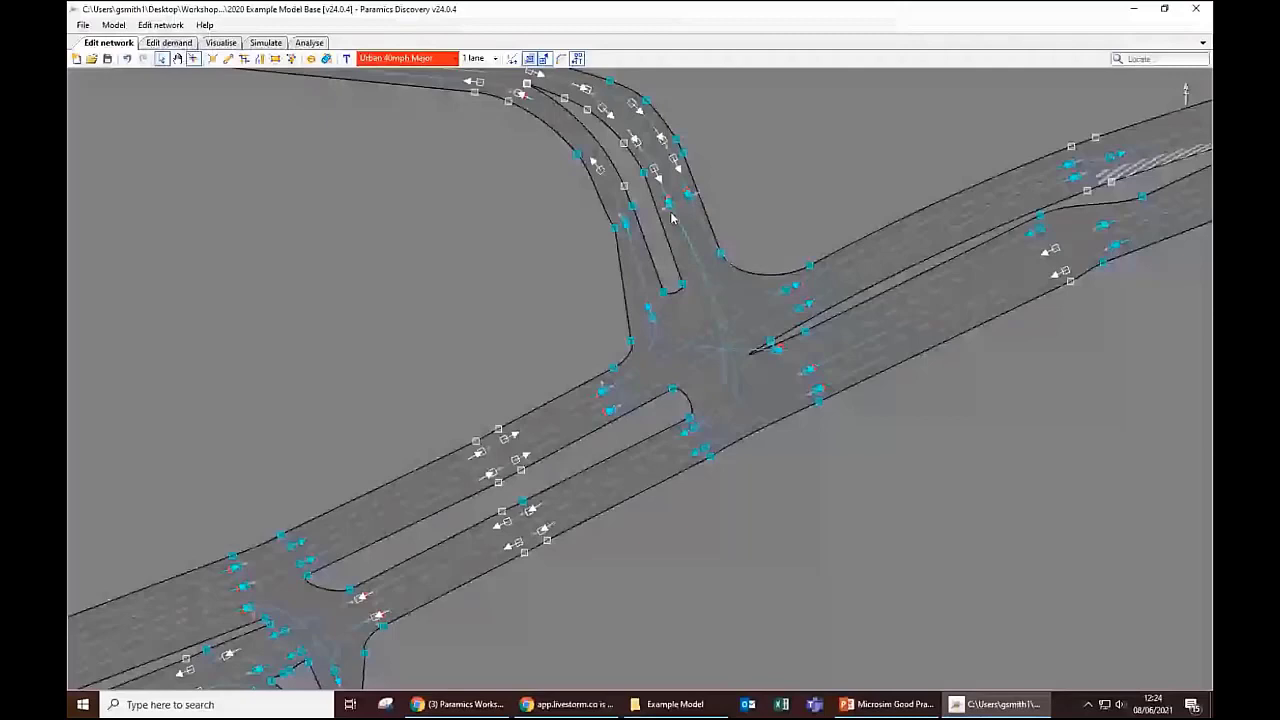
{"action": "left_click_drag", "start_coordinate": [689, 195], "coordinate": [711, 261]}
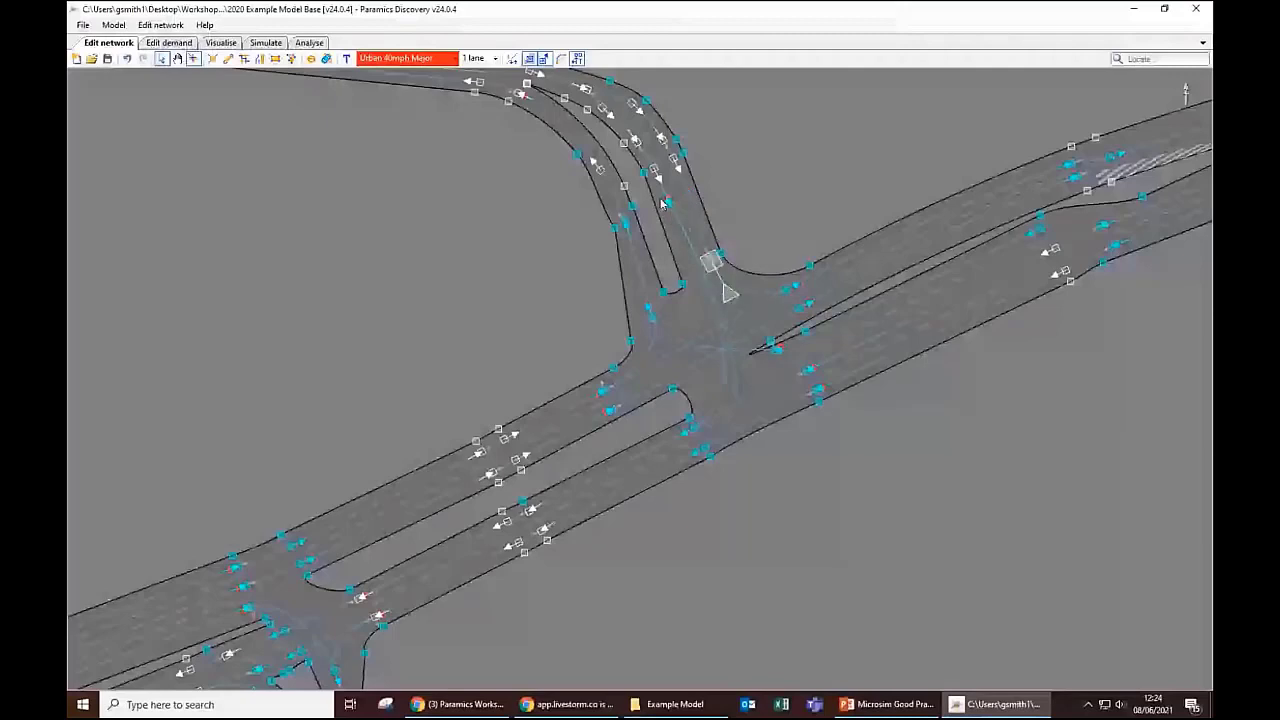
{"action": "right_click", "coordinate": [676, 205]}
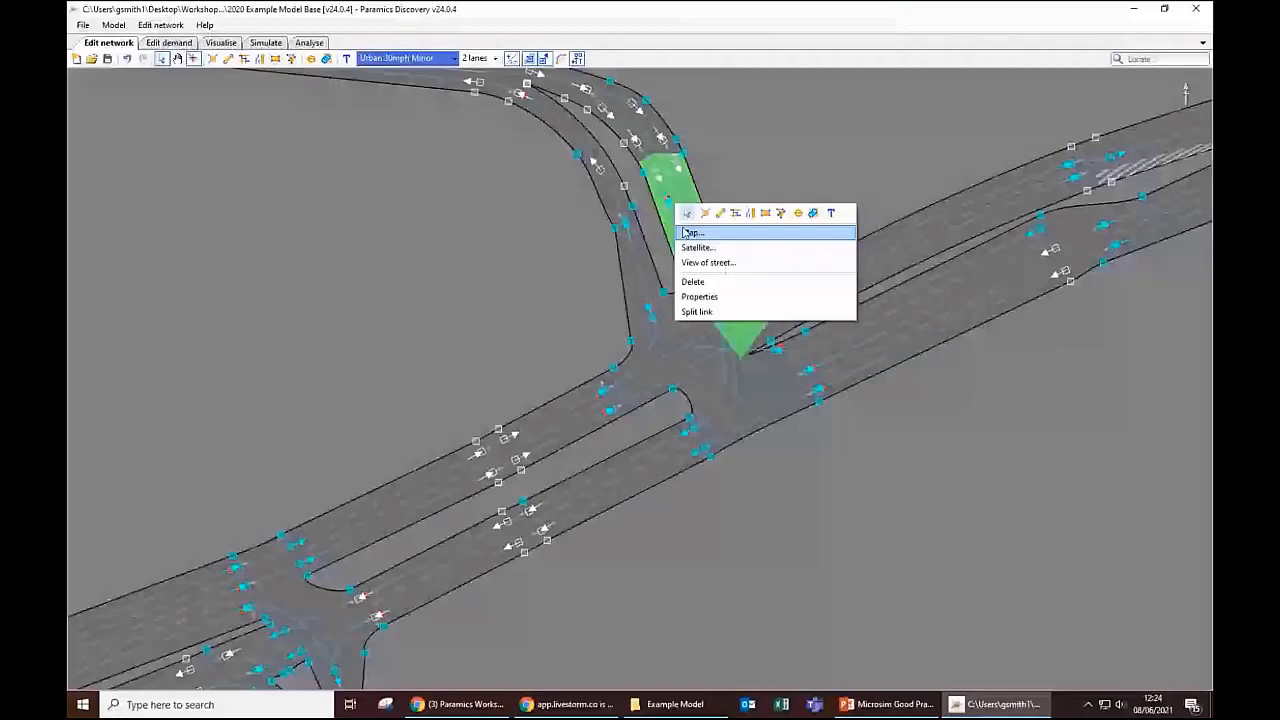
{"action": "left_click", "coordinate": [669, 241]}
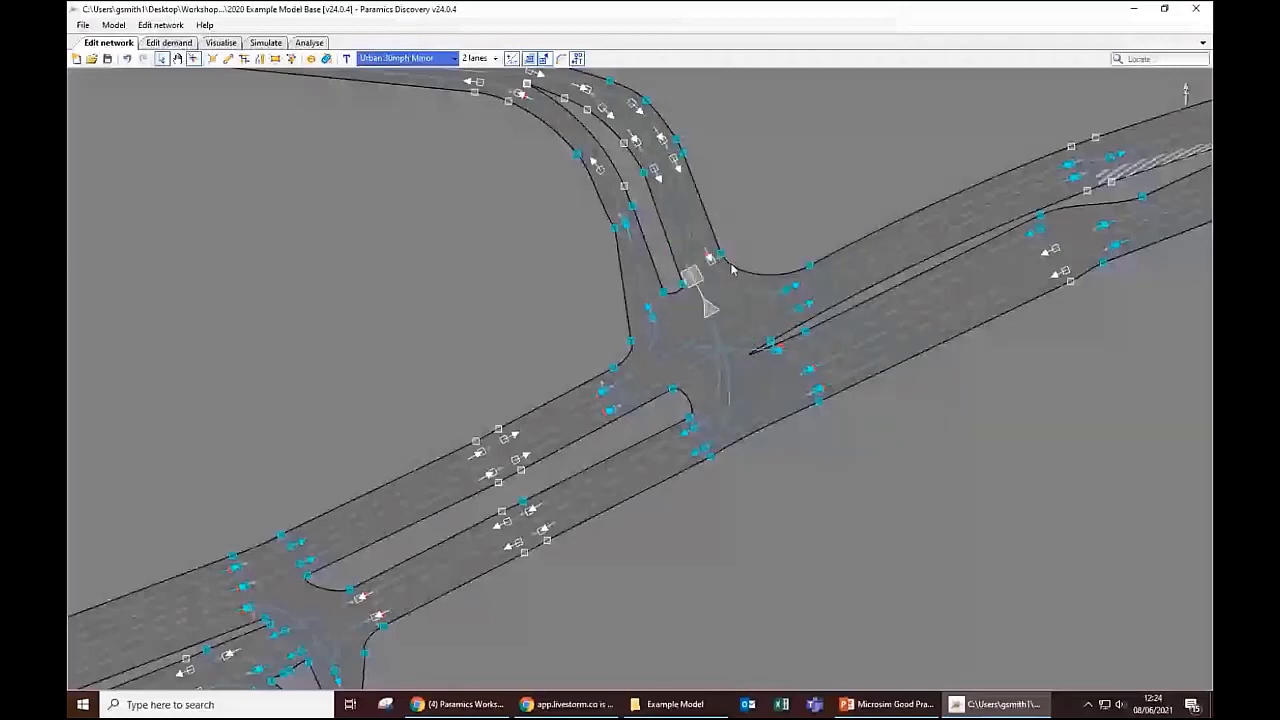
Step: Bring both lane points on zone 17's approach back up the link, away from the junction mouth
{"action": "left_click_drag", "start_coordinate": [732, 268], "coordinate": [714, 263]}
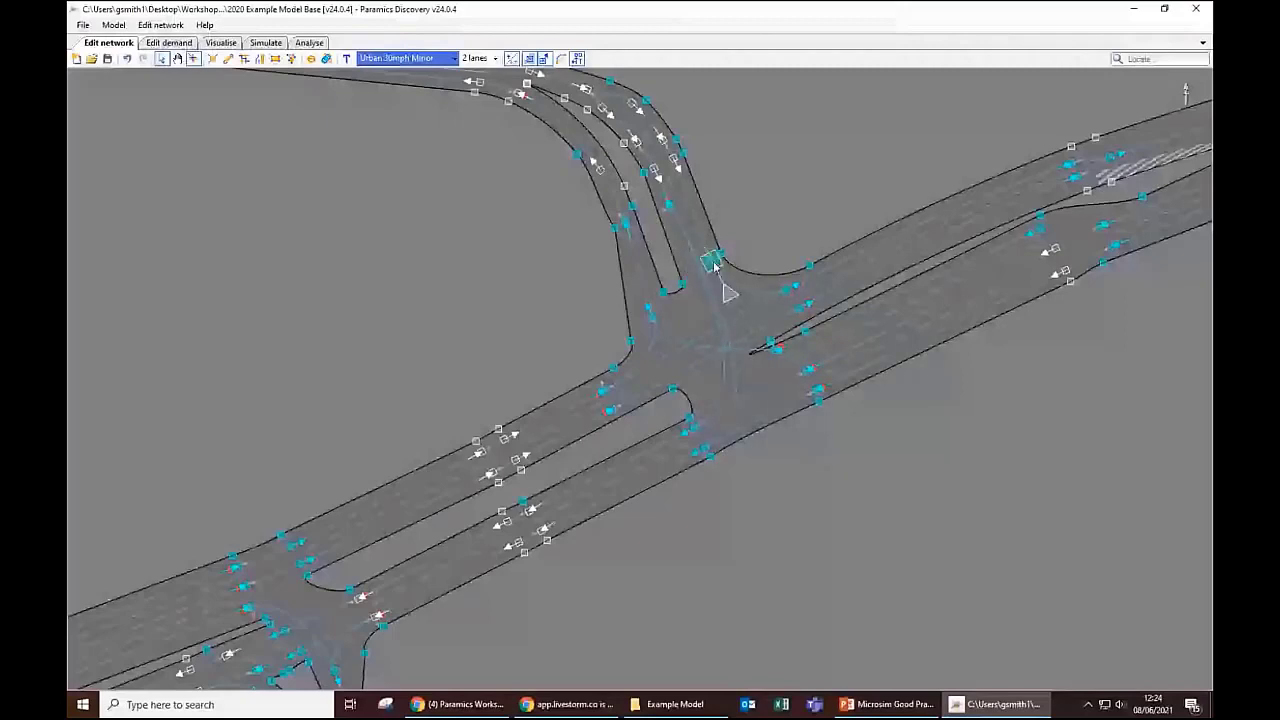
{"action": "left_click_drag", "start_coordinate": [714, 264], "coordinate": [695, 205]}
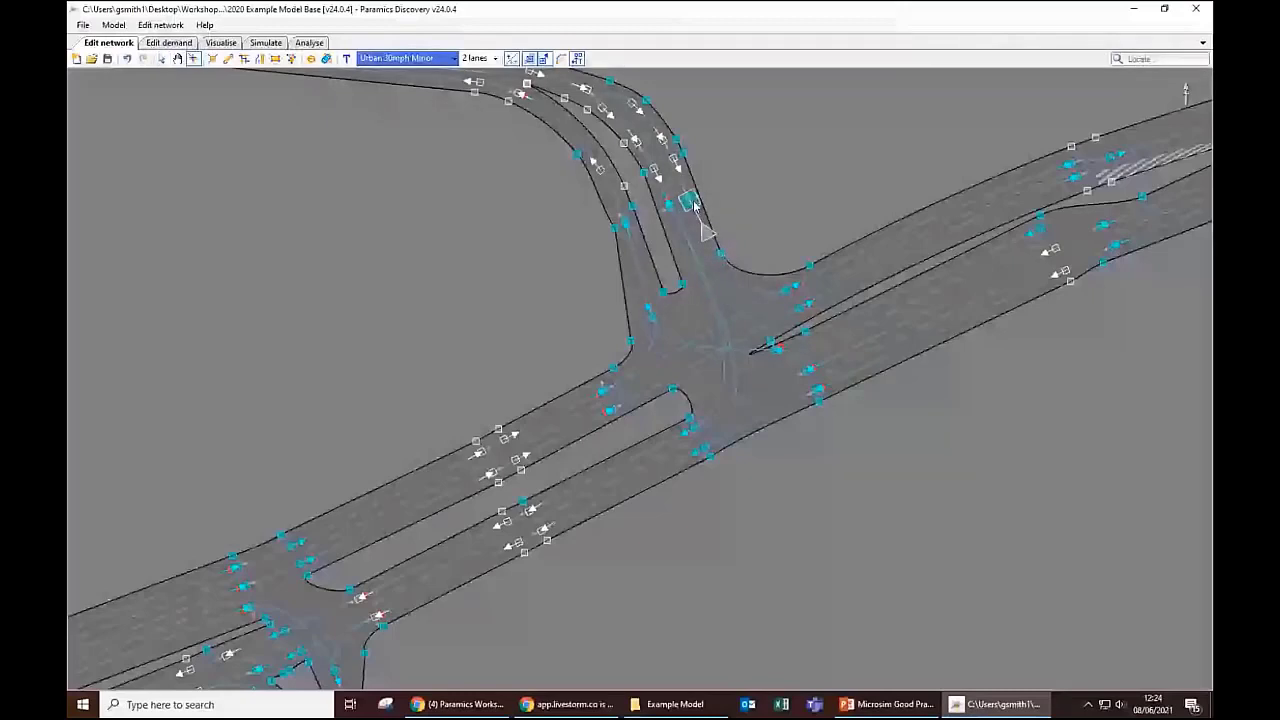
{"action": "left_click_drag", "start_coordinate": [695, 205], "coordinate": [679, 208]}
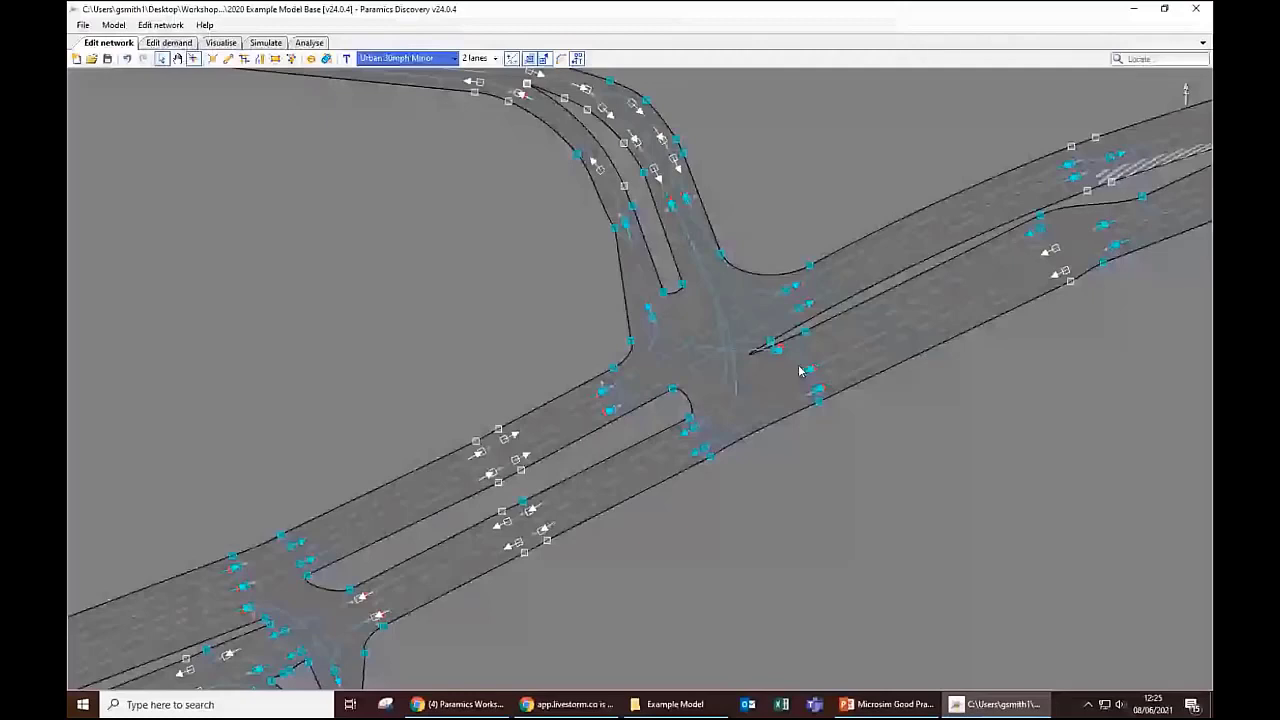
Step: Open the link categories and examine the properties of the categories from Urban 30mph Major through HW 70mph Major
{"action": "scroll", "coordinate": [907, 136], "scroll_direction": "down", "scroll_amount": 8}
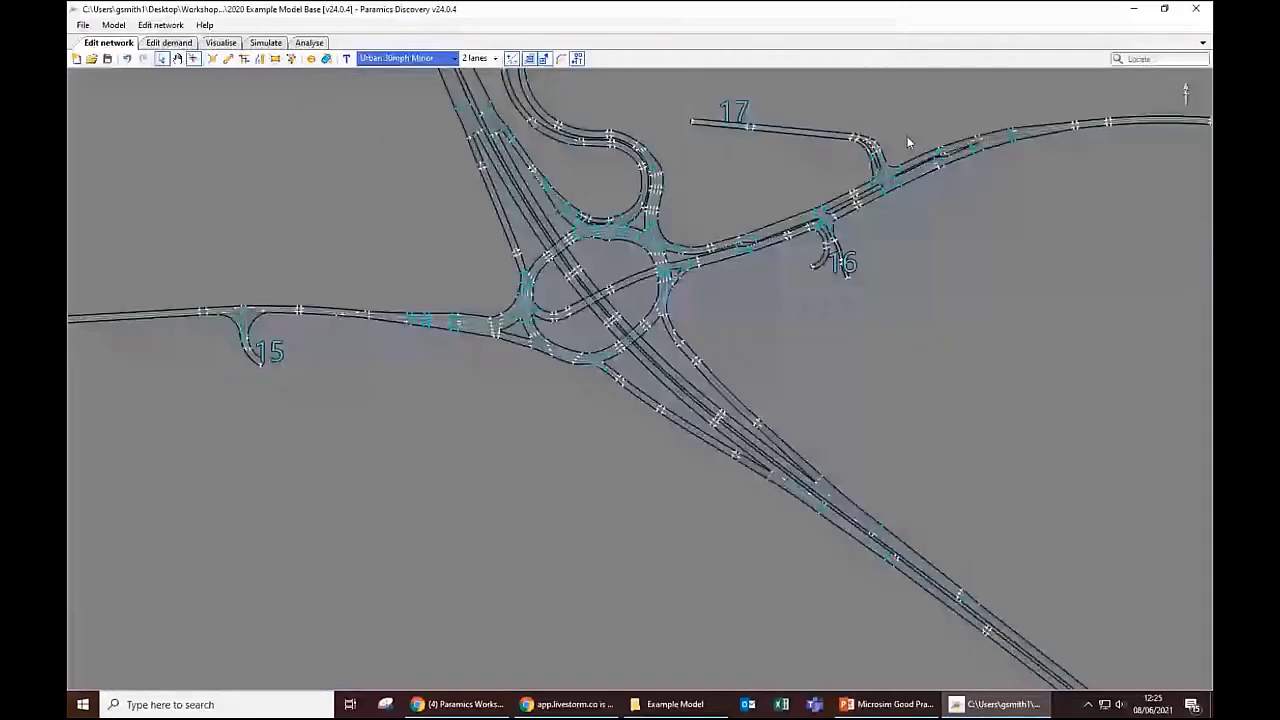
{"action": "scroll", "coordinate": [907, 136], "scroll_direction": "down", "scroll_amount": 5}
{"action": "left_click_drag", "start_coordinate": [907, 136], "coordinate": [857, 450]}
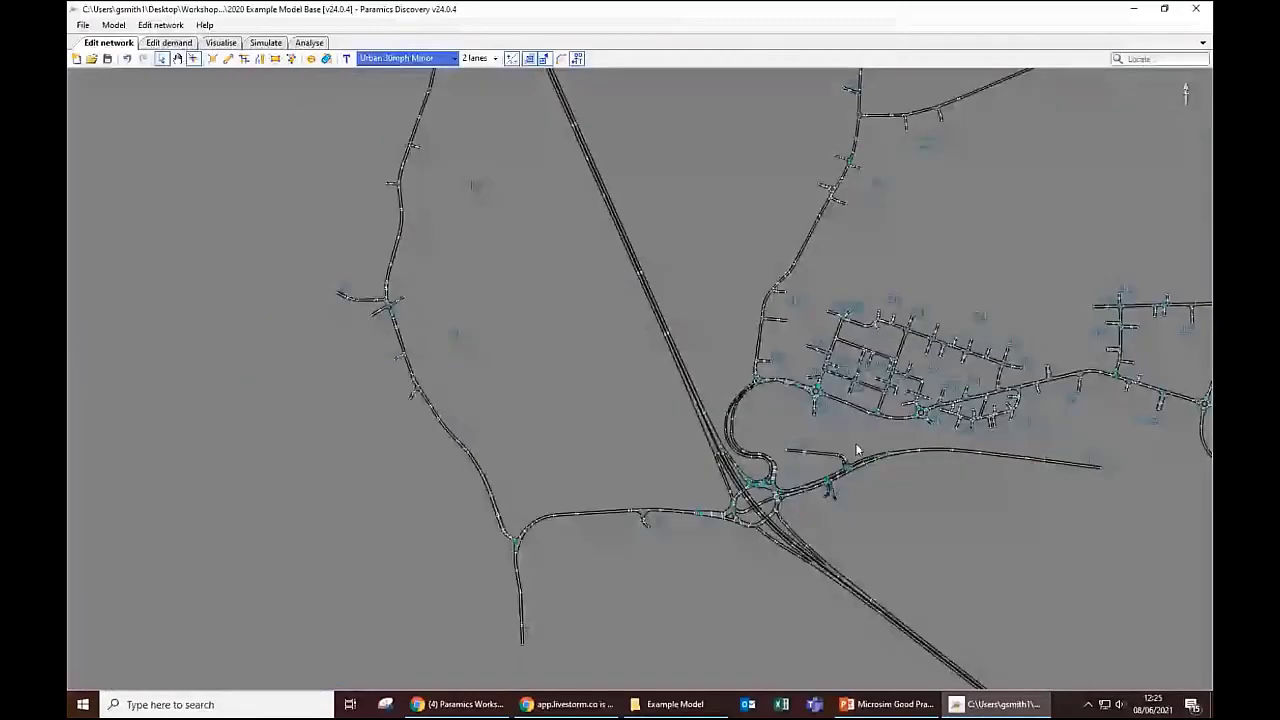
{"action": "scroll", "coordinate": [857, 450], "scroll_direction": "down", "scroll_amount": 3}
{"action": "left_click_drag", "start_coordinate": [857, 300], "coordinate": [675, 564]}
{"action": "left_click", "coordinate": [161, 27]}
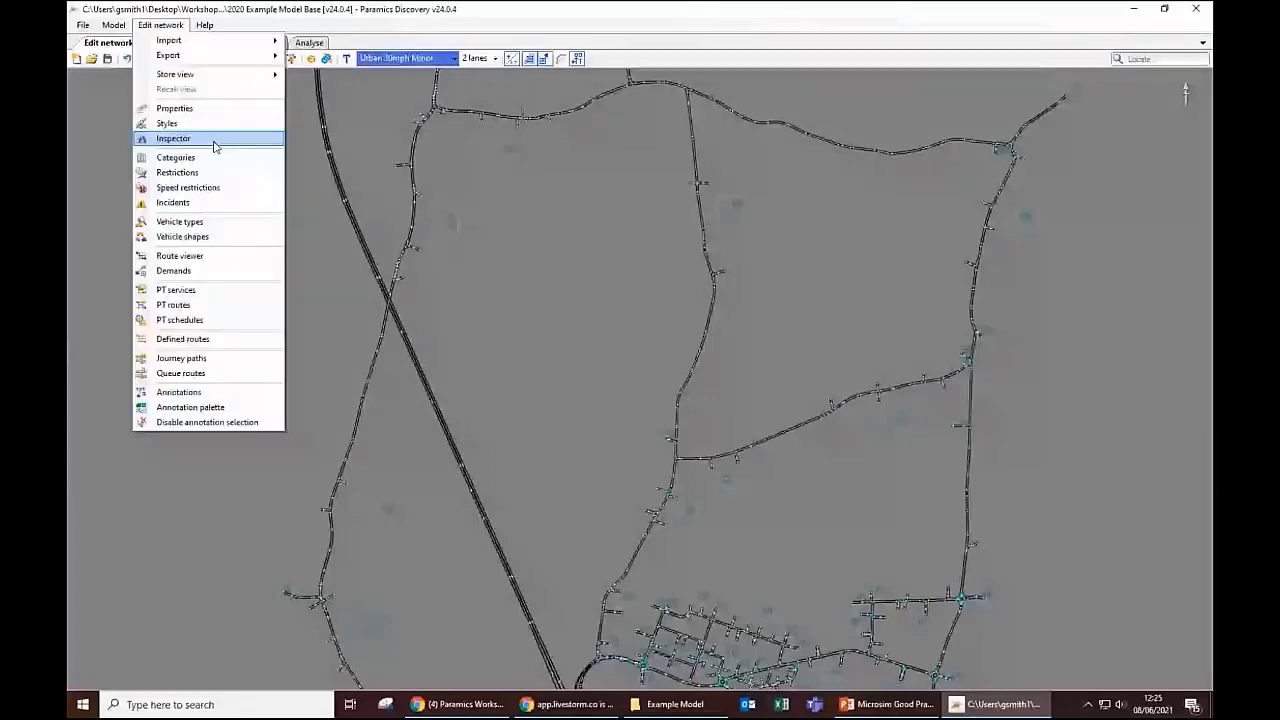
{"action": "left_click", "coordinate": [213, 157]}
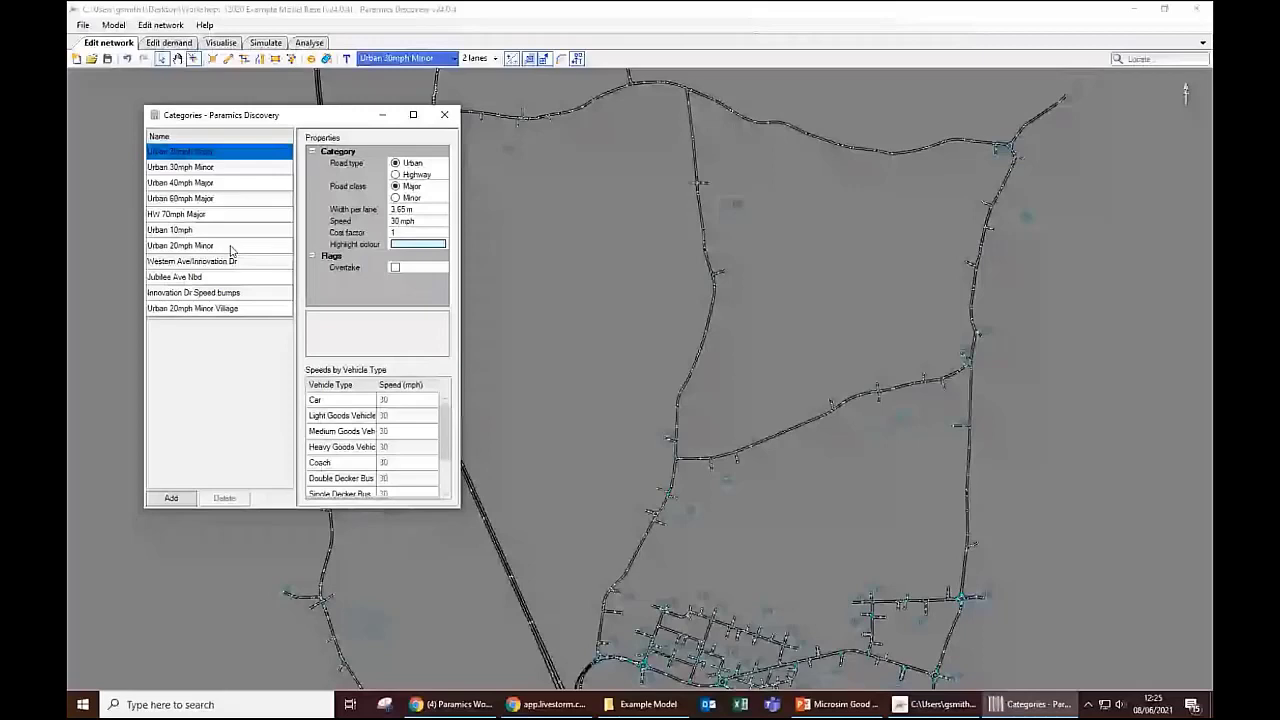
{"action": "left_click", "coordinate": [238, 168]}
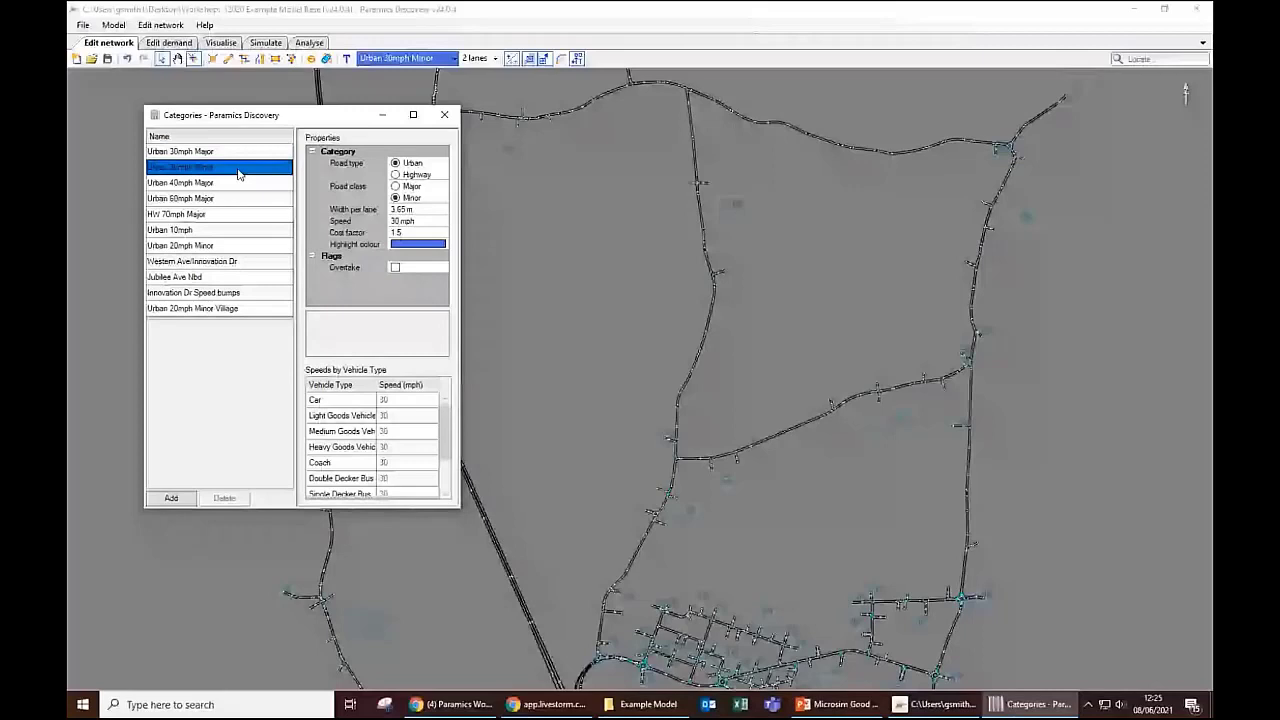
{"action": "key", "text": "Down"}
{"action": "key", "text": "Down"}
{"action": "key", "text": "Down"}
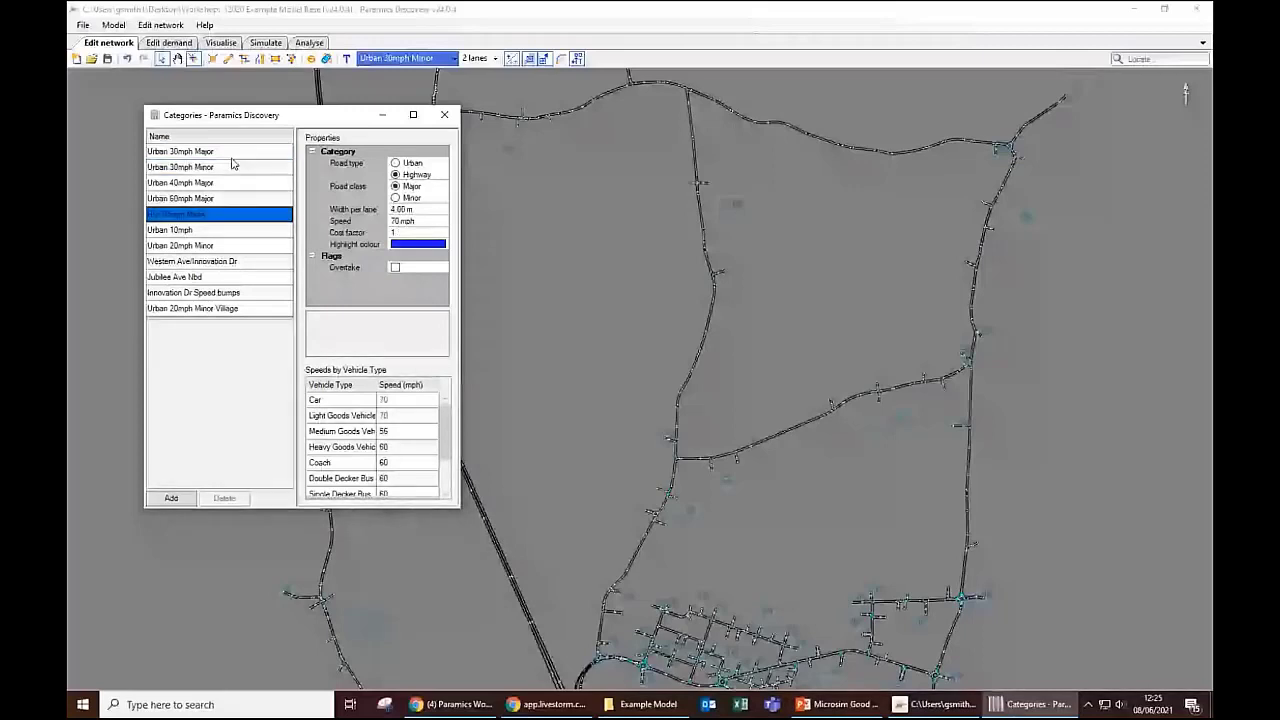
{"action": "left_click", "coordinate": [235, 153]}
Step: Set the links' outline style to Link Category, keeping the category list clear of the network
{"action": "left_click_drag", "start_coordinate": [297, 110], "coordinate": [263, 104]}
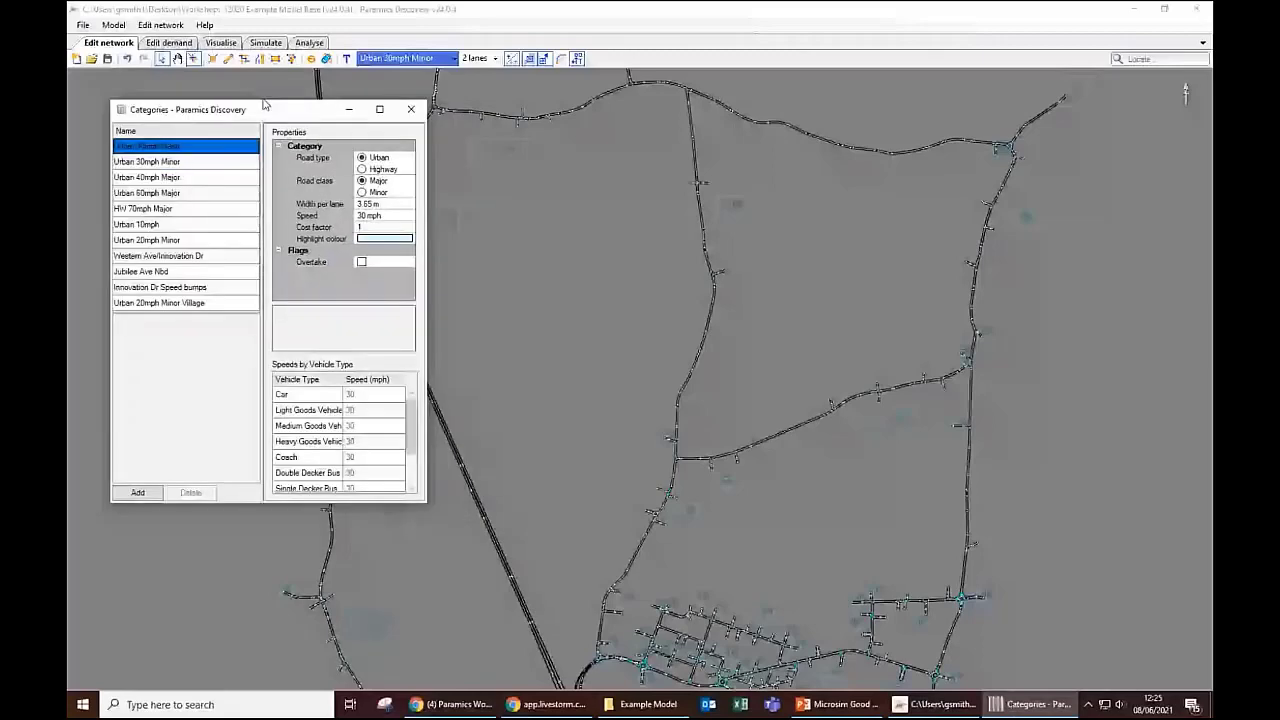
{"action": "left_click", "coordinate": [180, 47]}
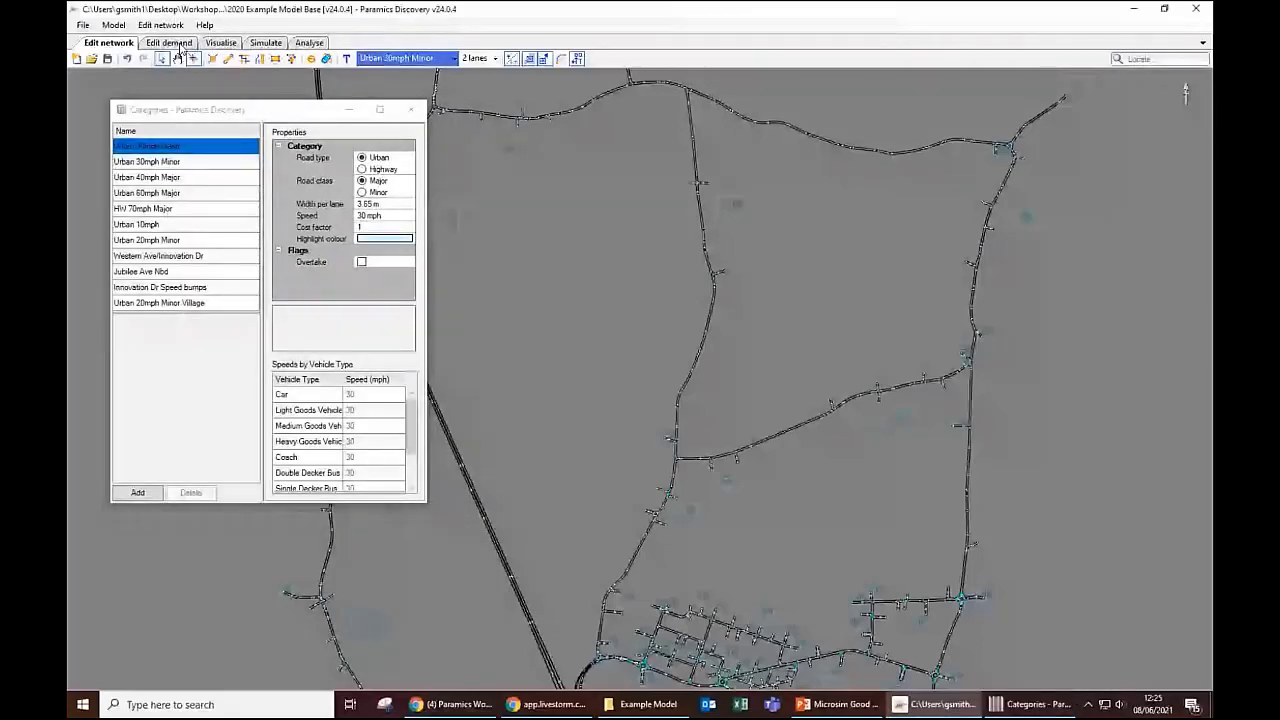
{"action": "key", "text": "F4"}
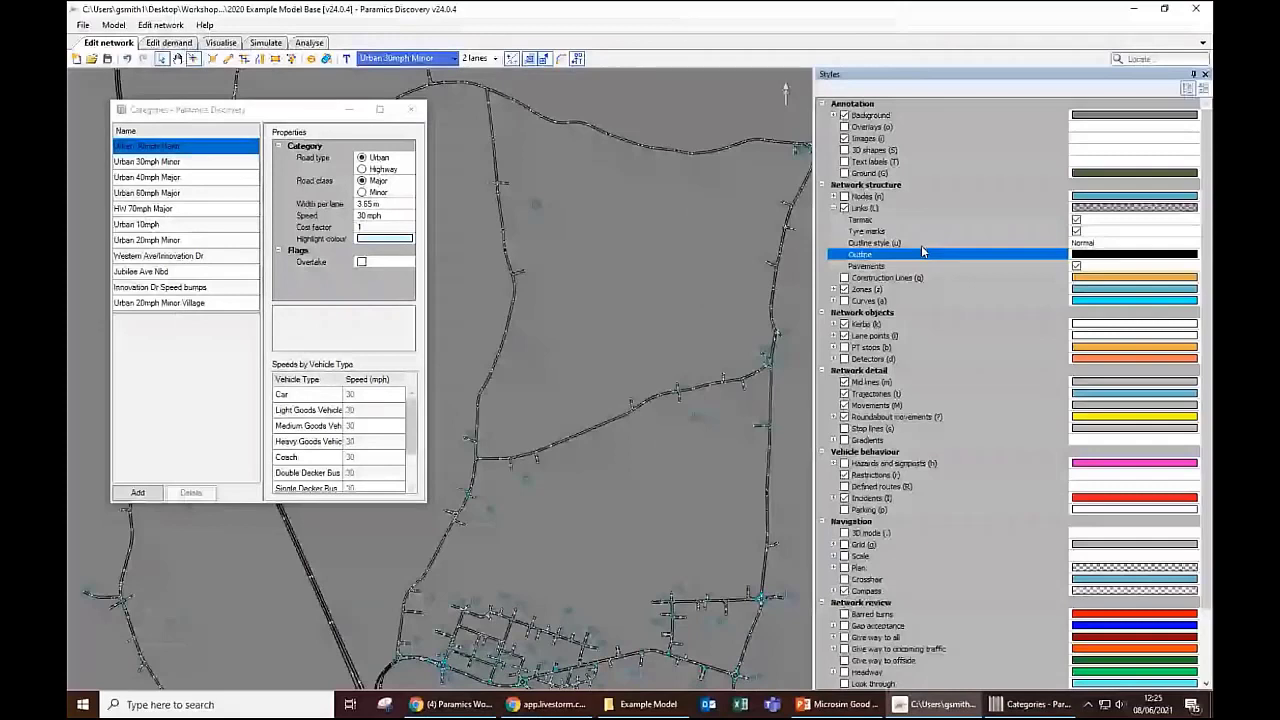
{"action": "key", "text": "u"}
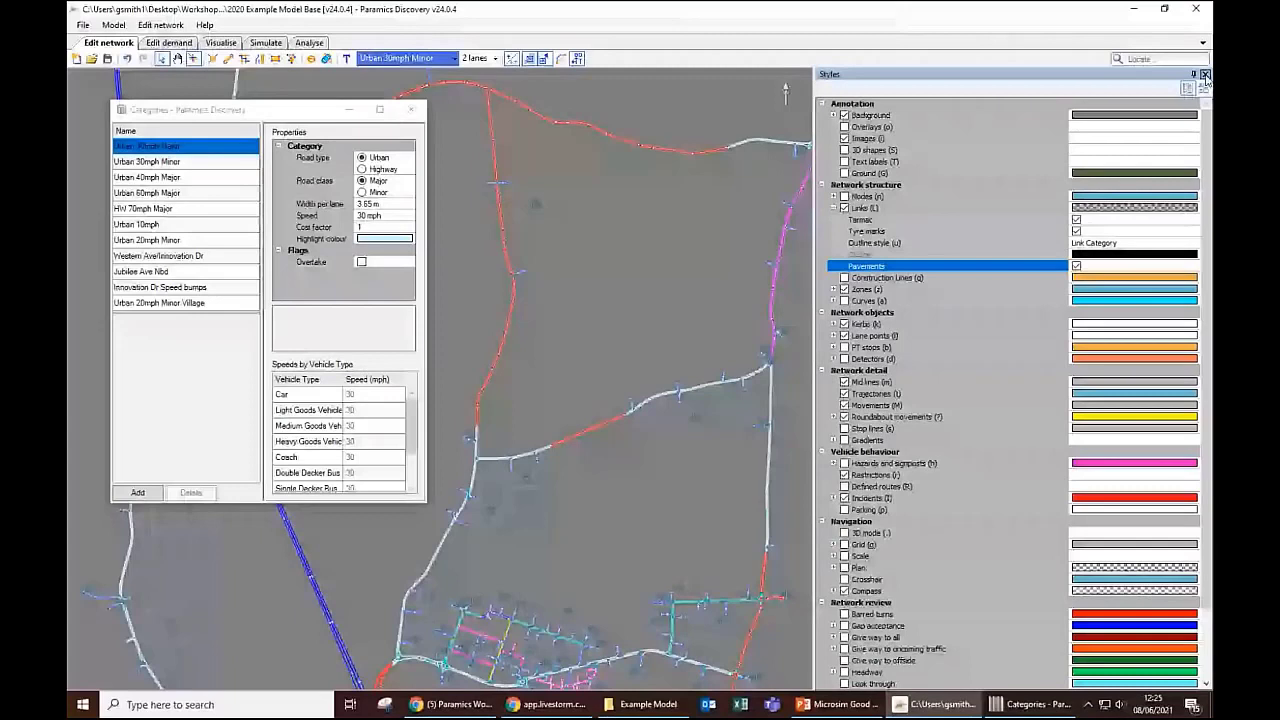
{"action": "left_click", "coordinate": [1205, 75]}
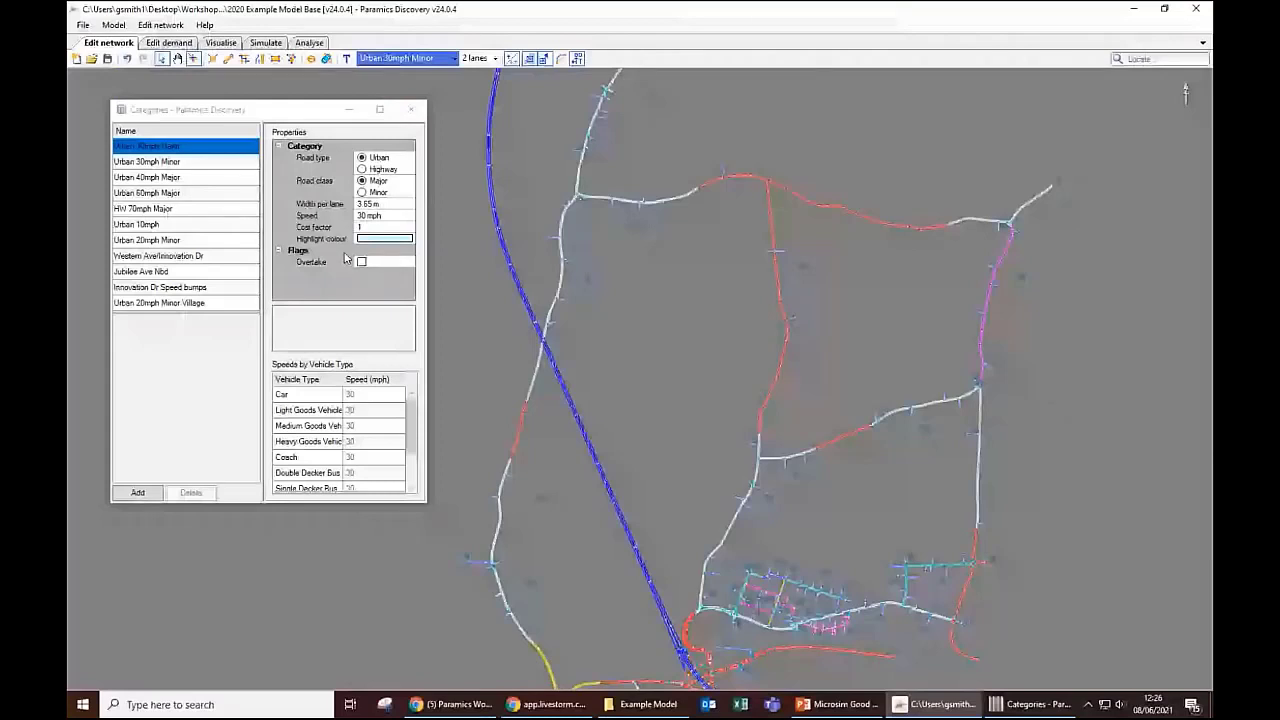
Step: Examine the Urban 40mph Major category's properties against the coloured network, and close the category list
{"action": "left_click", "coordinate": [203, 177]}
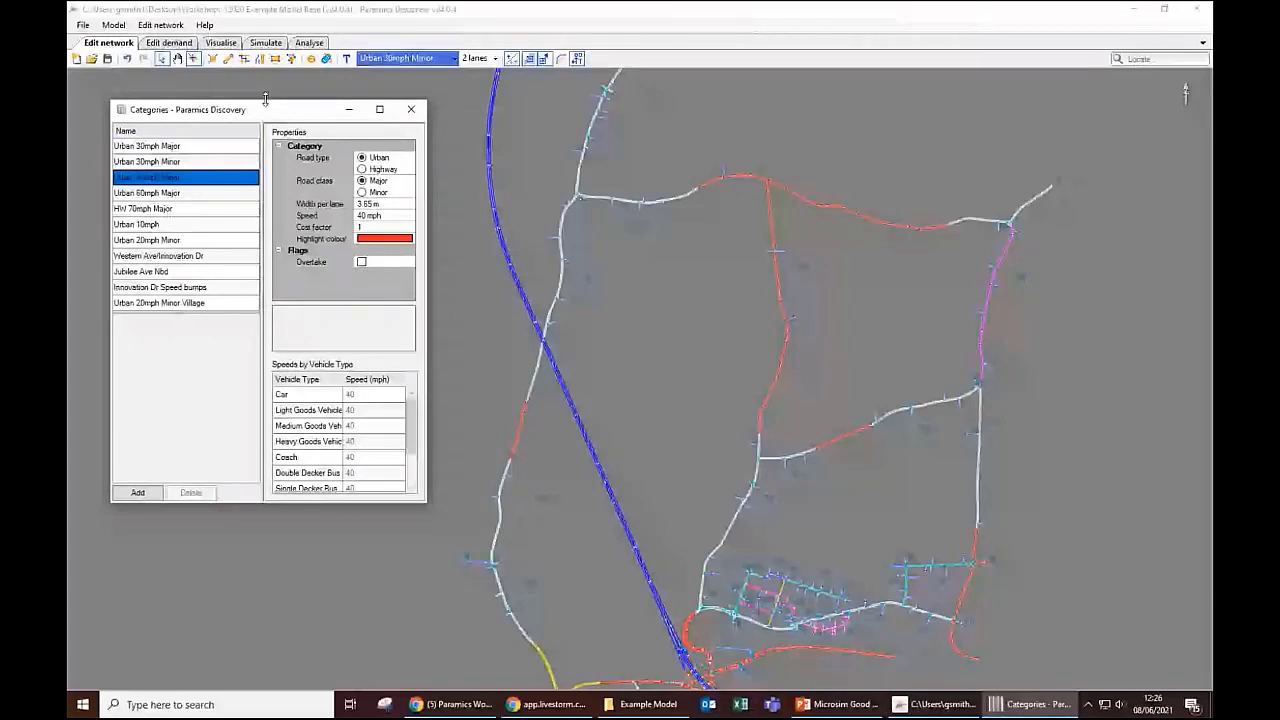
{"action": "left_click", "coordinate": [411, 109]}
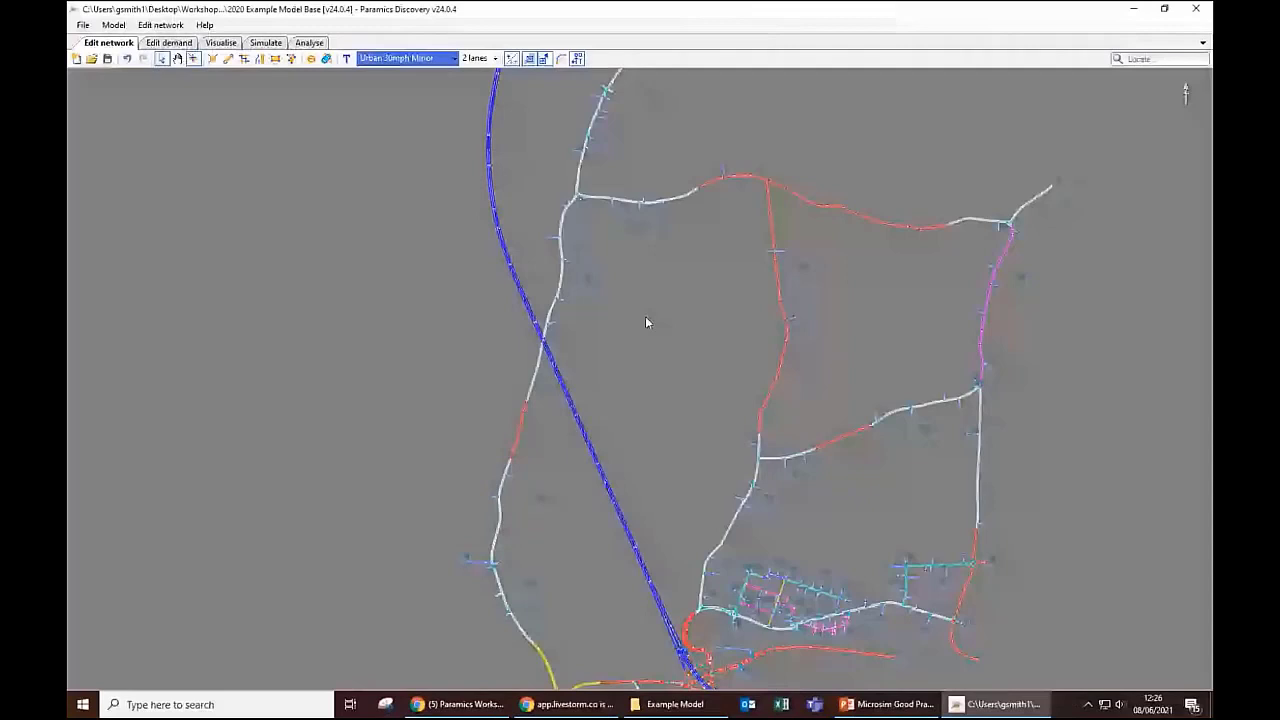
{"action": "left_click_drag", "start_coordinate": [645, 317], "coordinate": [639, 289]}
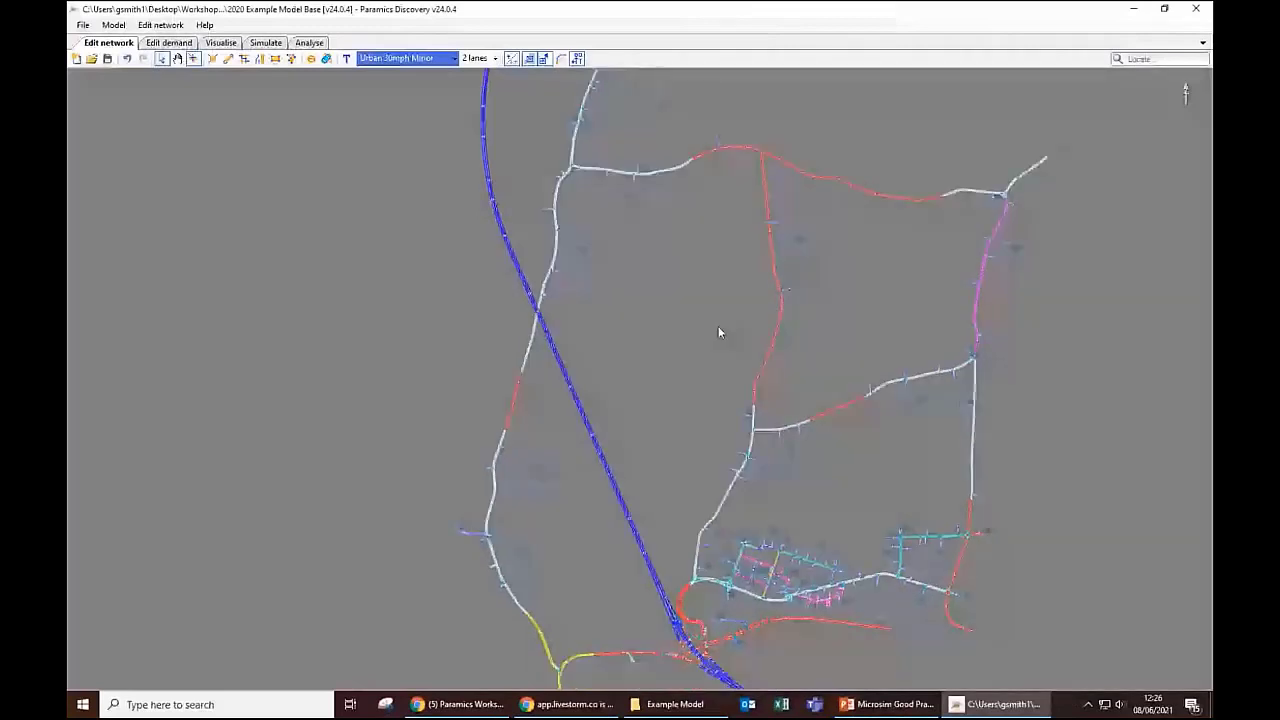
Step: Open the properties of zone 5 at the eastern end of the road south of zones 40 and 42
{"action": "scroll", "coordinate": [718, 332], "scroll_direction": "up", "scroll_amount": 1}
{"action": "scroll", "coordinate": [832, 517], "scroll_direction": "up", "scroll_amount": 4}
{"action": "scroll", "coordinate": [832, 517], "scroll_direction": "up", "scroll_amount": 1}
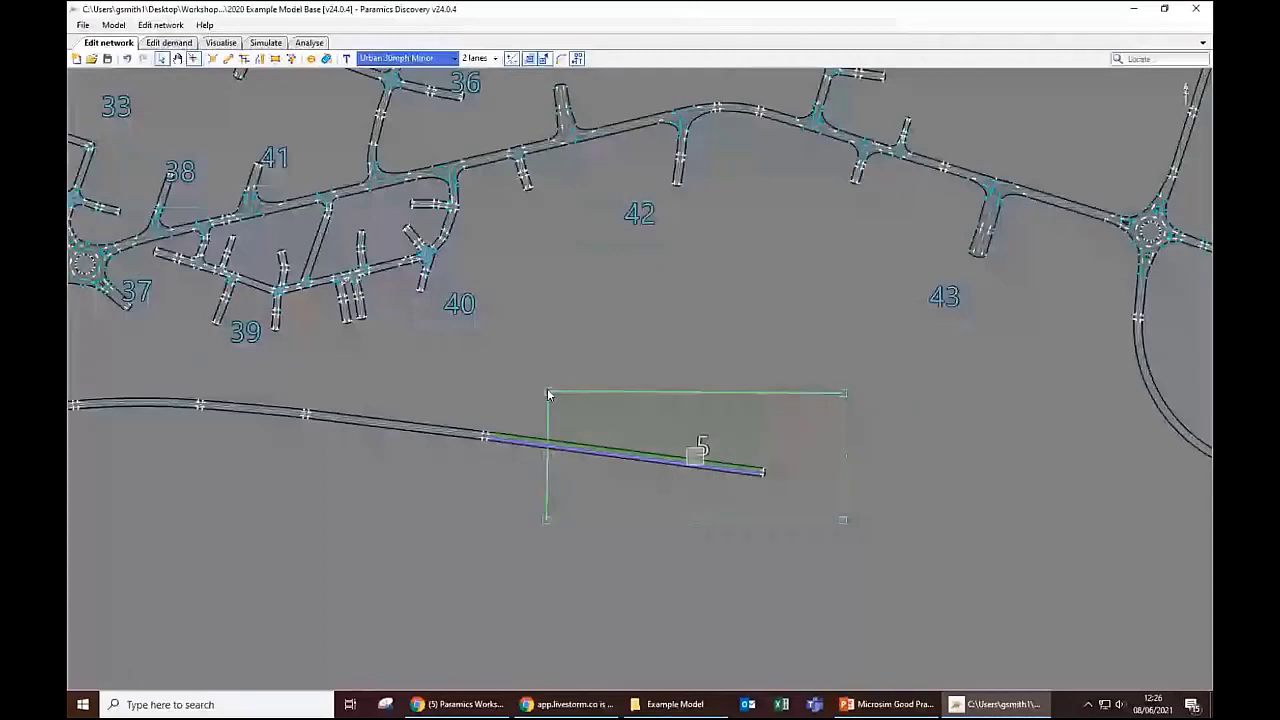
{"action": "double_click", "coordinate": [548, 394]}
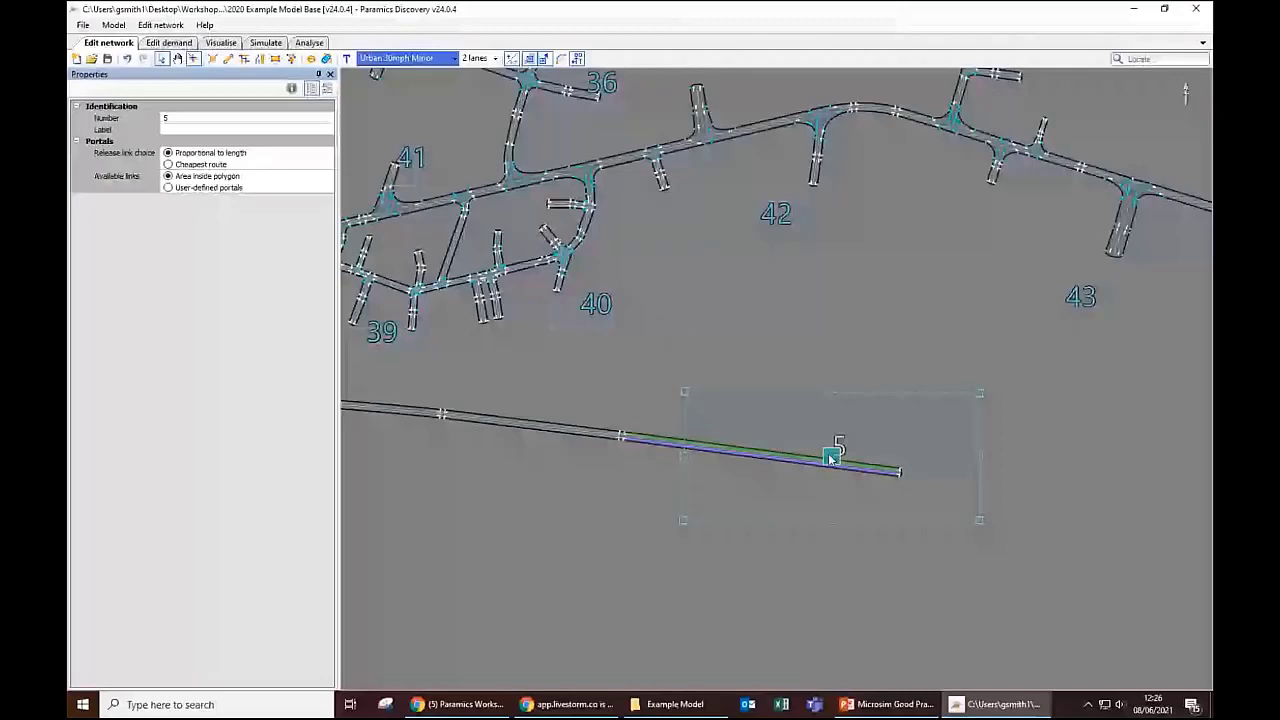
Step: Move zone 5 beyond the road's end, shift it west over the upstream node, and bring it back over the end link
{"action": "scroll", "coordinate": [776, 440], "scroll_direction": "up", "scroll_amount": 1}
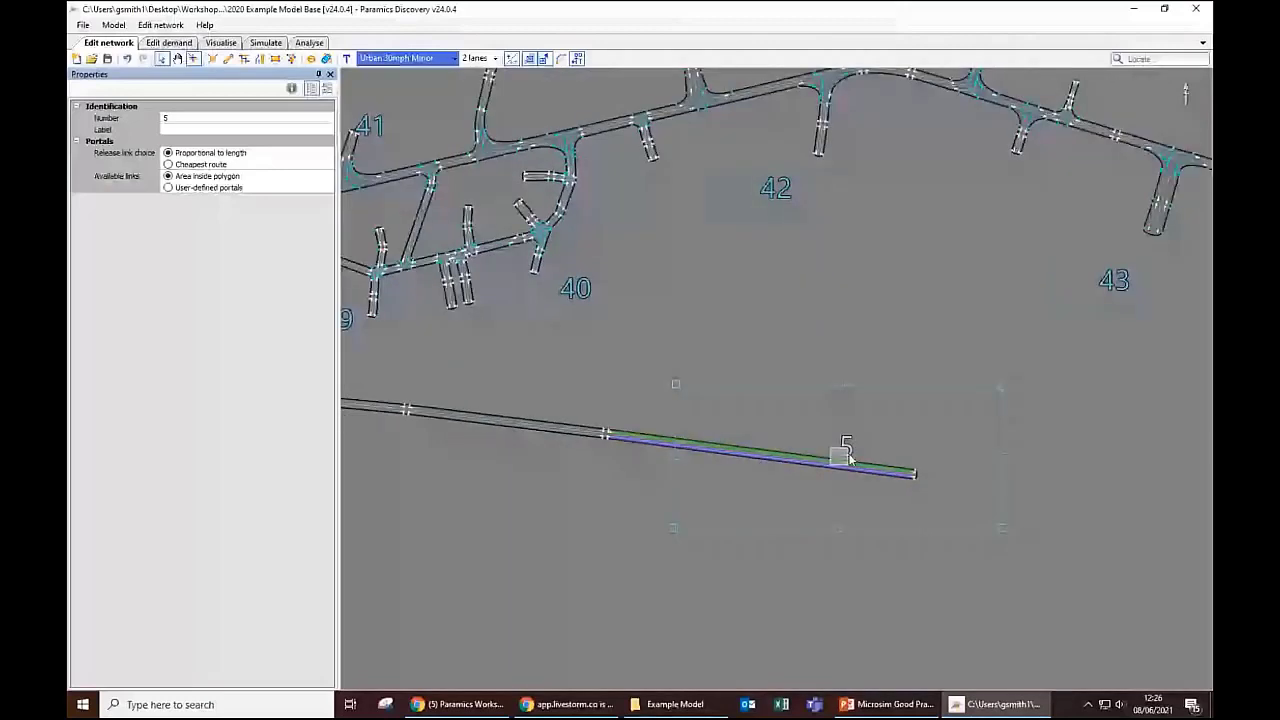
{"action": "left_click_drag", "start_coordinate": [846, 458], "coordinate": [973, 476]}
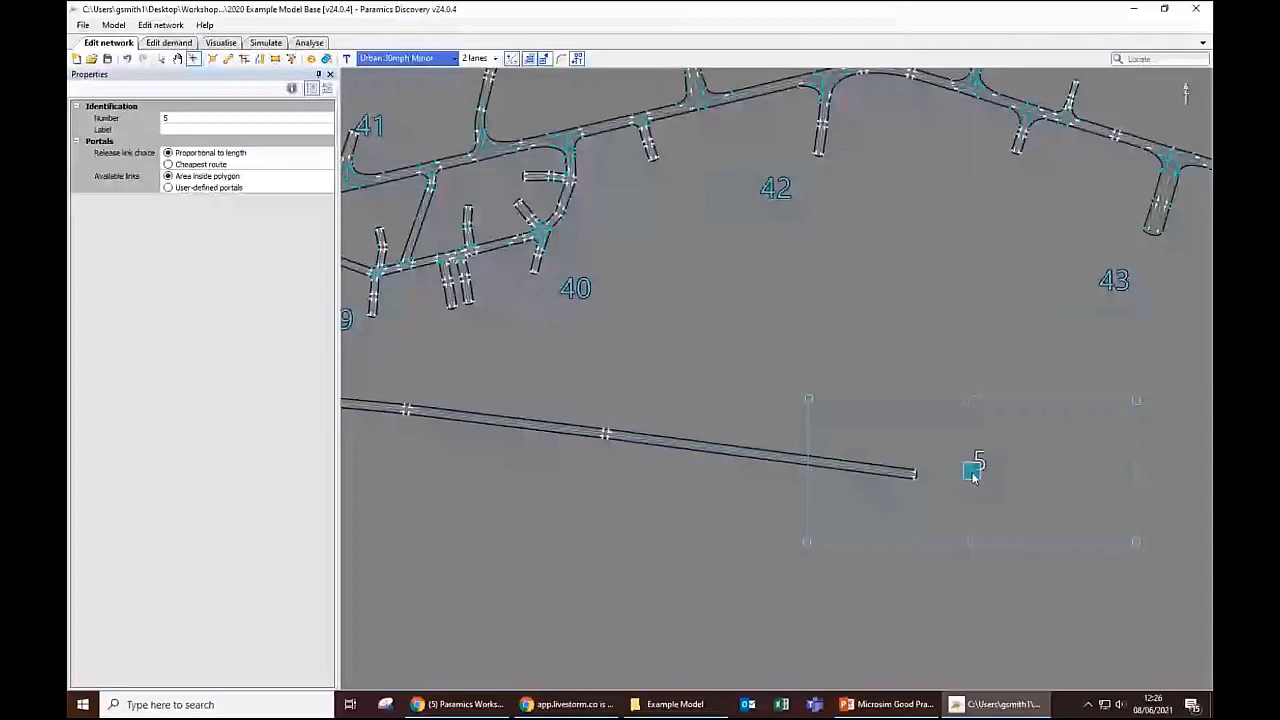
{"action": "left_click_drag", "start_coordinate": [973, 476], "coordinate": [610, 443]}
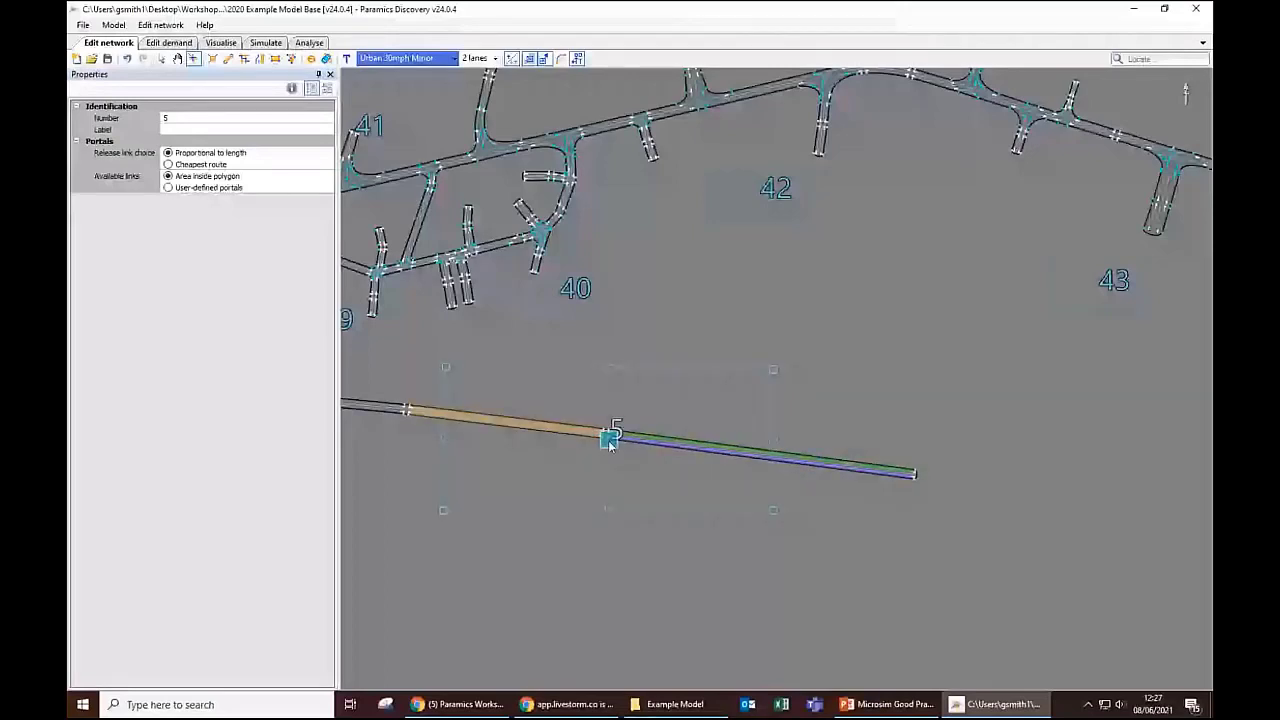
{"action": "left_click_drag", "start_coordinate": [610, 443], "coordinate": [815, 475]}
Step: Select zone 37 beside the roundabout, and move it north-west towards the roundabout
{"action": "scroll", "coordinate": [815, 475], "scroll_direction": "down", "scroll_amount": 1}
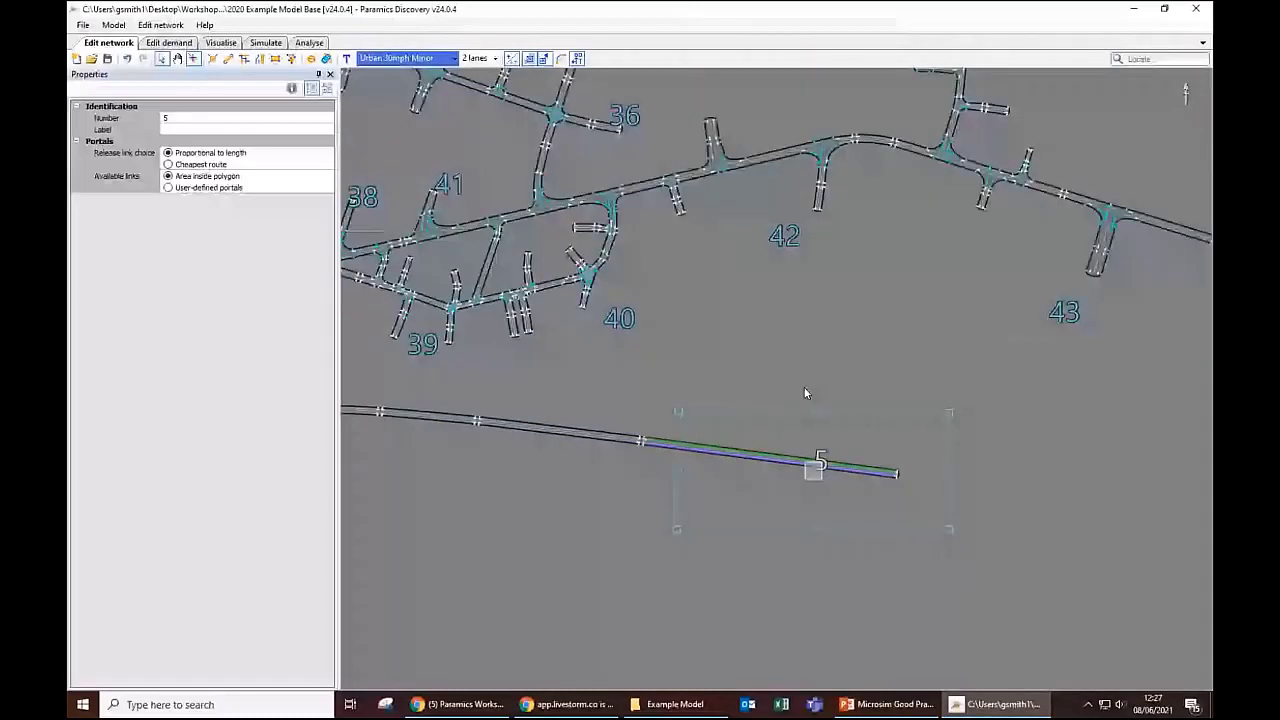
{"action": "scroll", "coordinate": [805, 393], "scroll_direction": "down", "scroll_amount": 1}
{"action": "scroll", "coordinate": [564, 483], "scroll_direction": "down", "scroll_amount": 1}
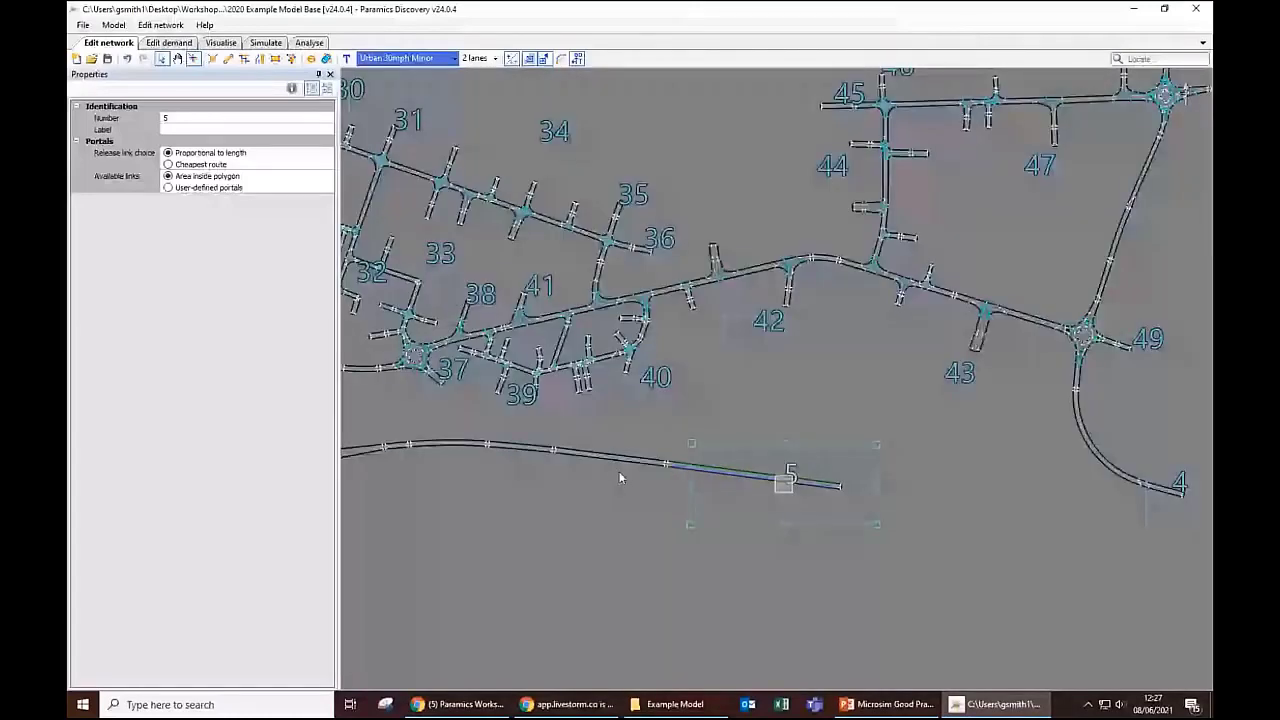
{"action": "left_click_drag", "start_coordinate": [619, 478], "coordinate": [764, 500]}
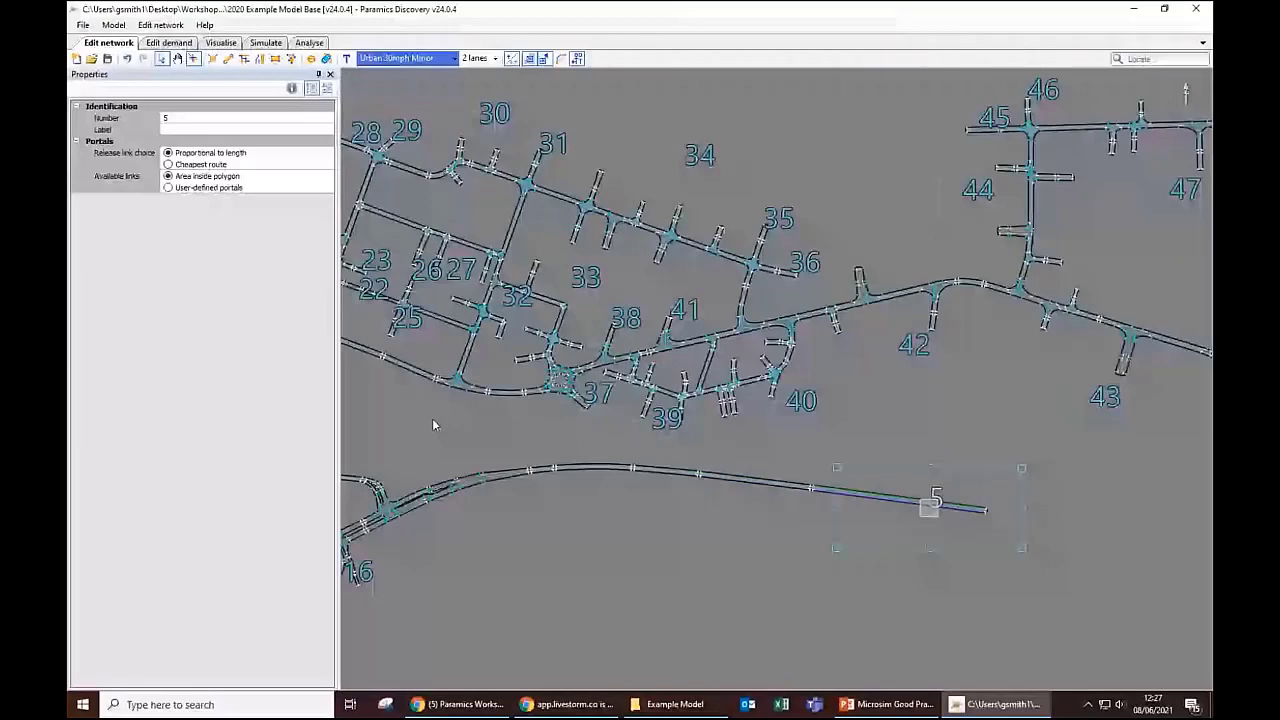
{"action": "scroll", "coordinate": [432, 418], "scroll_direction": "up", "scroll_amount": 1}
{"action": "left_click_drag", "start_coordinate": [432, 418], "coordinate": [581, 491]}
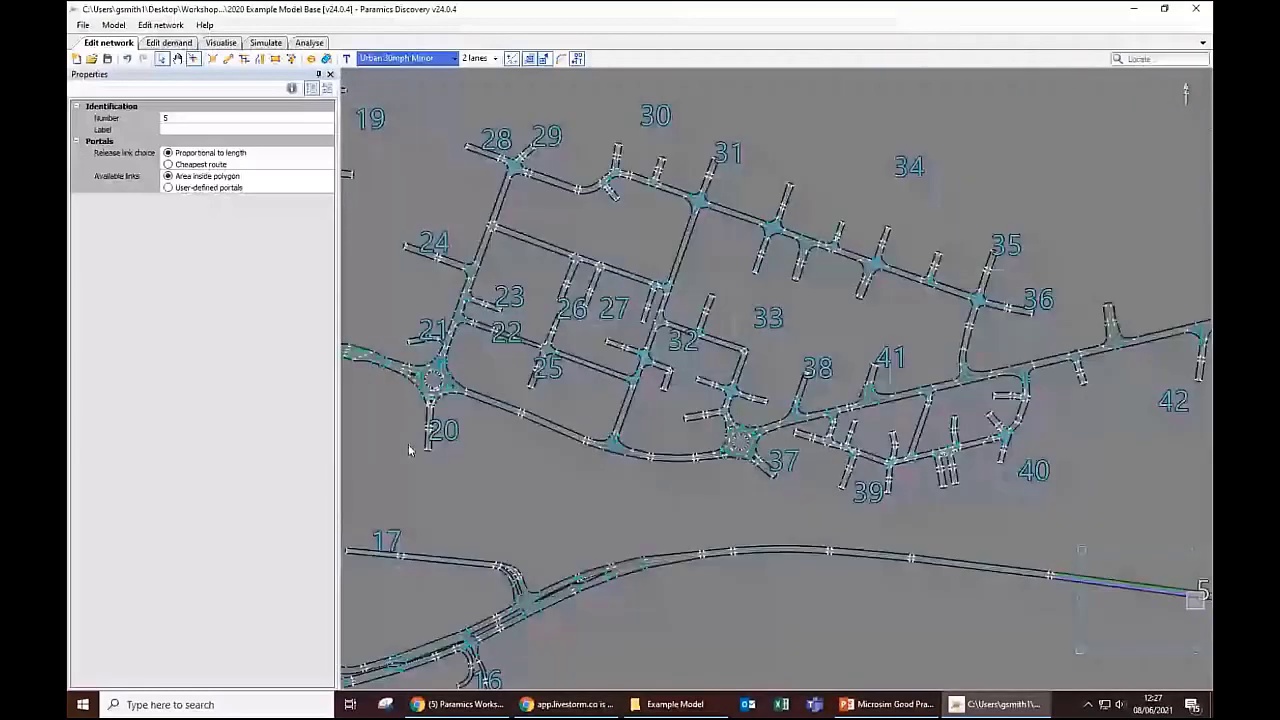
{"action": "scroll", "coordinate": [695, 452], "scroll_direction": "up", "scroll_amount": 3}
{"action": "left_click", "coordinate": [873, 455]}
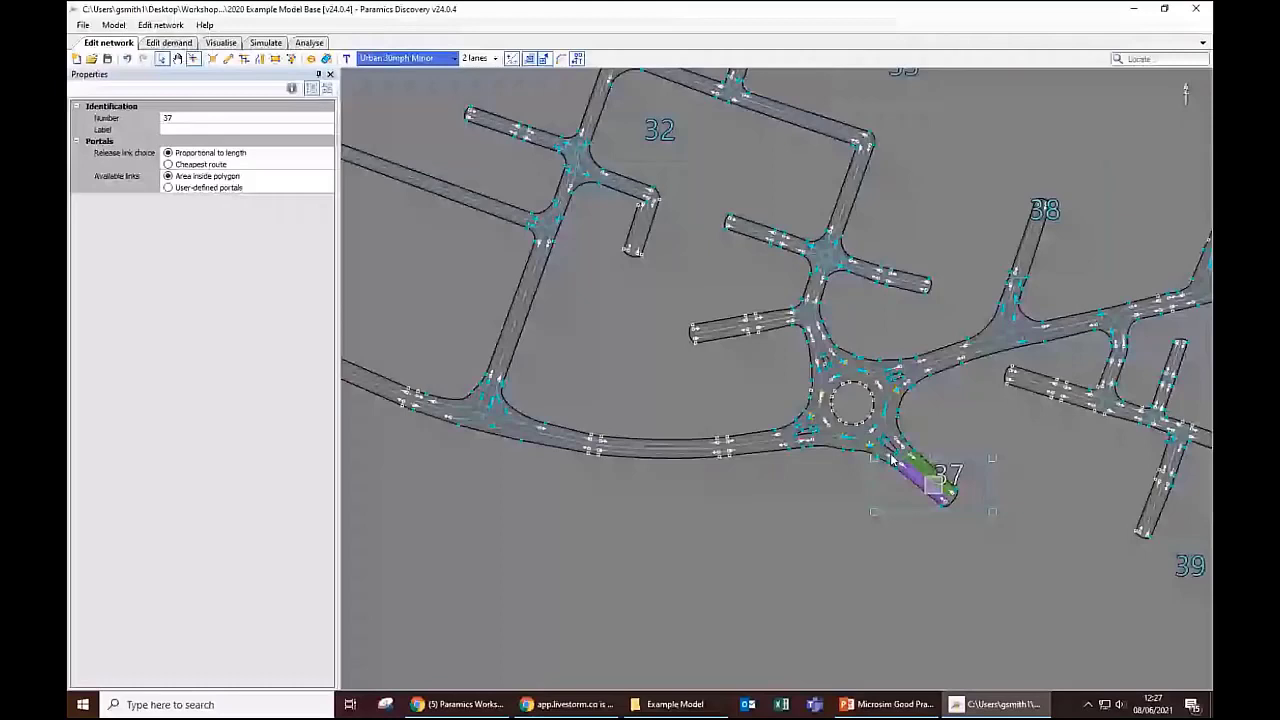
{"action": "left_click_drag", "start_coordinate": [893, 459], "coordinate": [853, 438]}
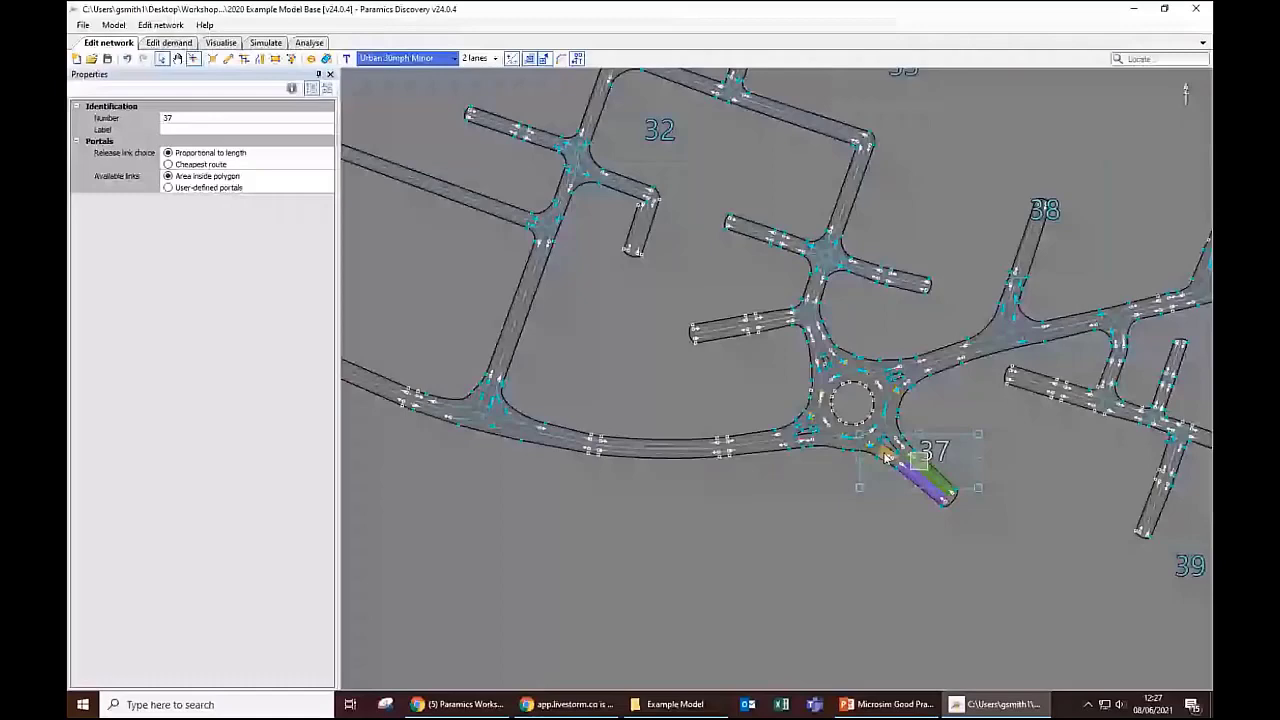
Step: Select zone 19 west of zones 28 and 29, and inspect its two user-defined portals and their demand percentages
{"action": "scroll", "coordinate": [690, 525], "scroll_direction": "down", "scroll_amount": 5}
{"action": "scroll", "coordinate": [690, 522], "scroll_direction": "down", "scroll_amount": 2}
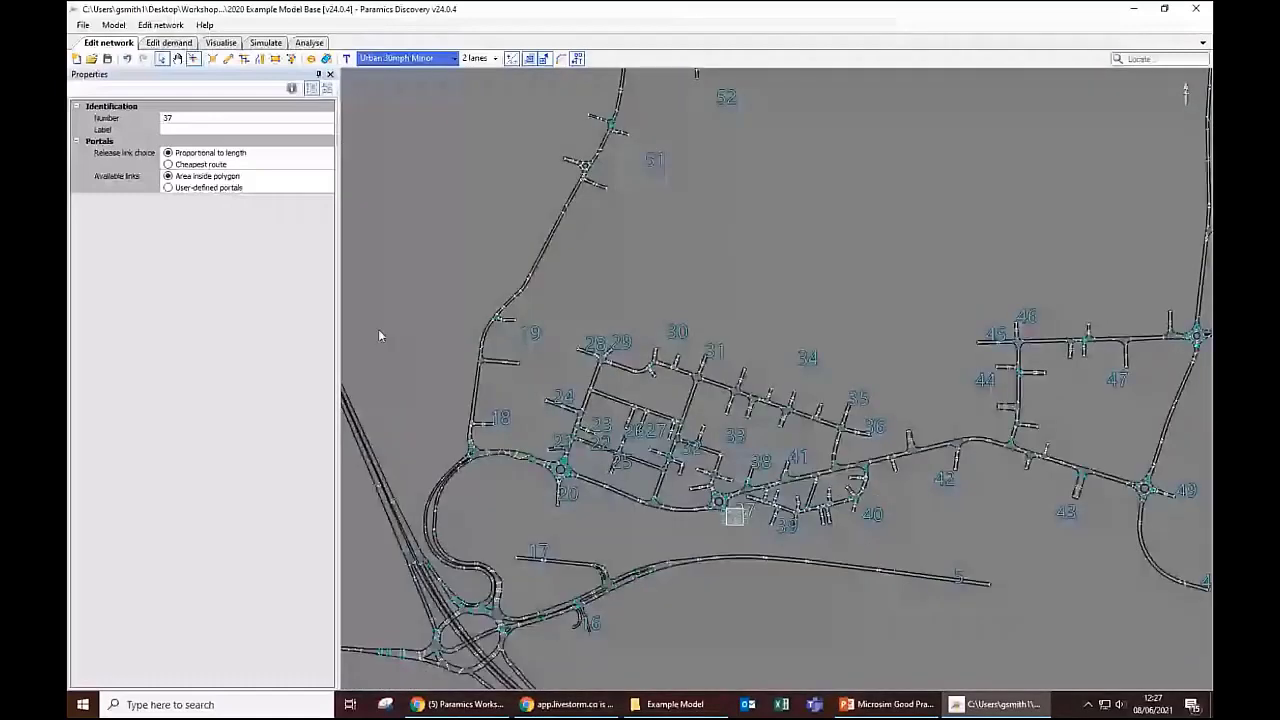
{"action": "scroll", "coordinate": [524, 336], "scroll_direction": "up", "scroll_amount": 2}
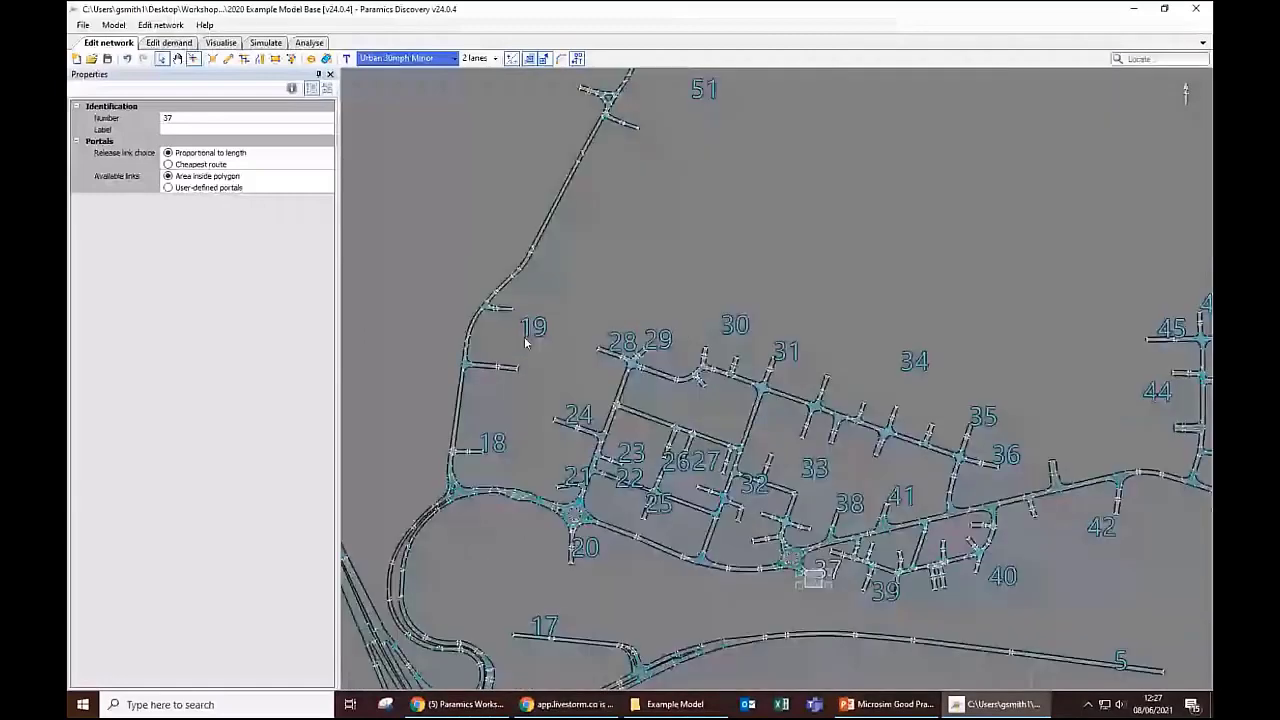
{"action": "left_click", "coordinate": [524, 337]}
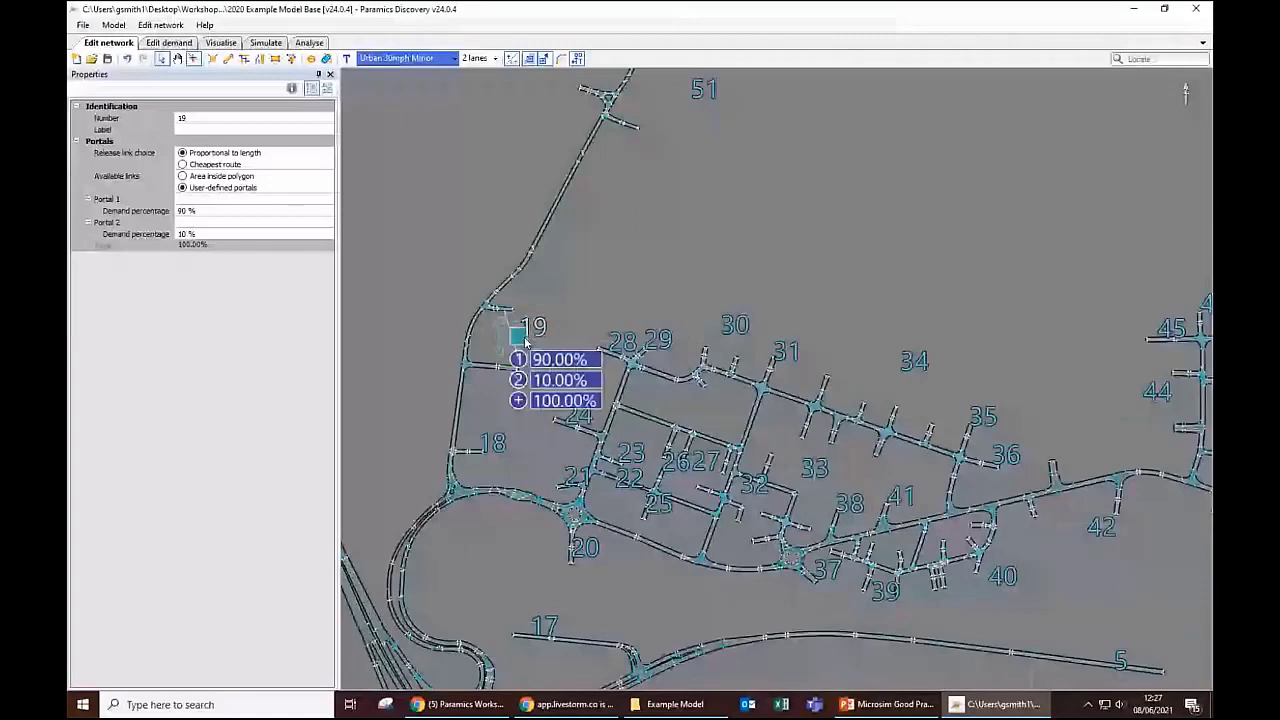
{"action": "scroll", "coordinate": [524, 340], "scroll_direction": "up", "scroll_amount": 2}
{"action": "scroll", "coordinate": [561, 320], "scroll_direction": "up", "scroll_amount": 2}
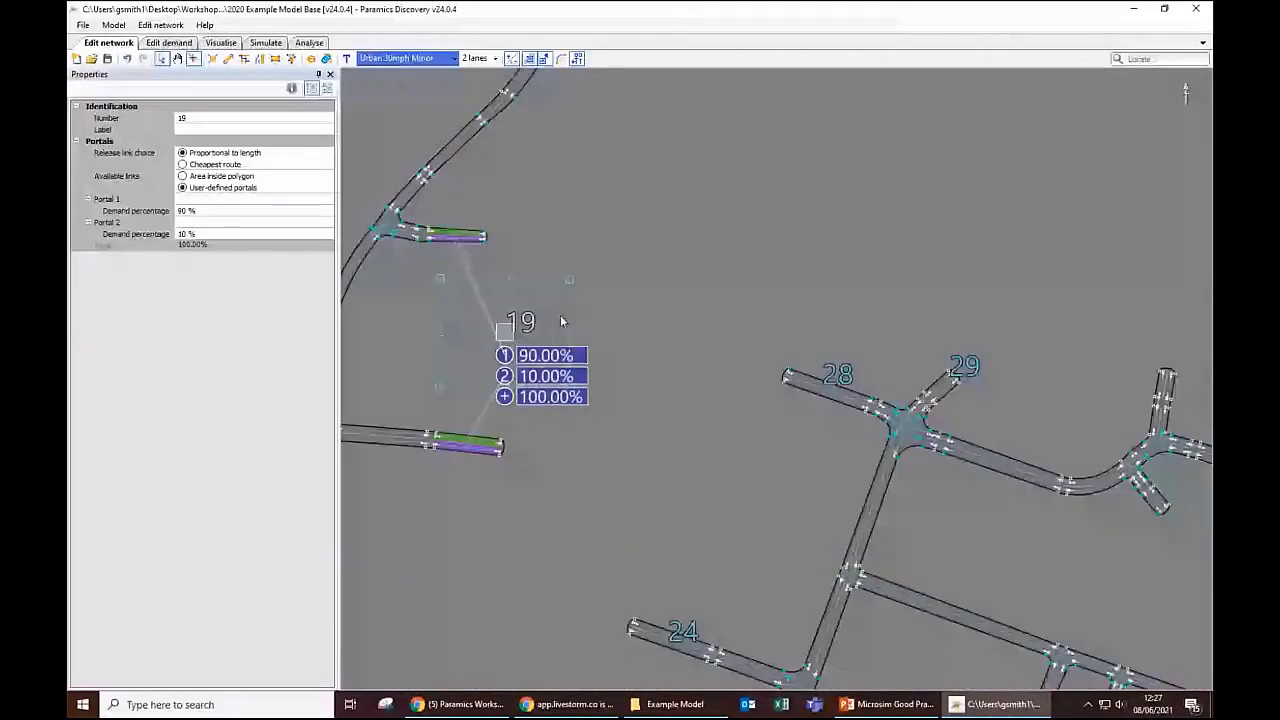
{"action": "left_click_drag", "start_coordinate": [561, 321], "coordinate": [728, 331]}
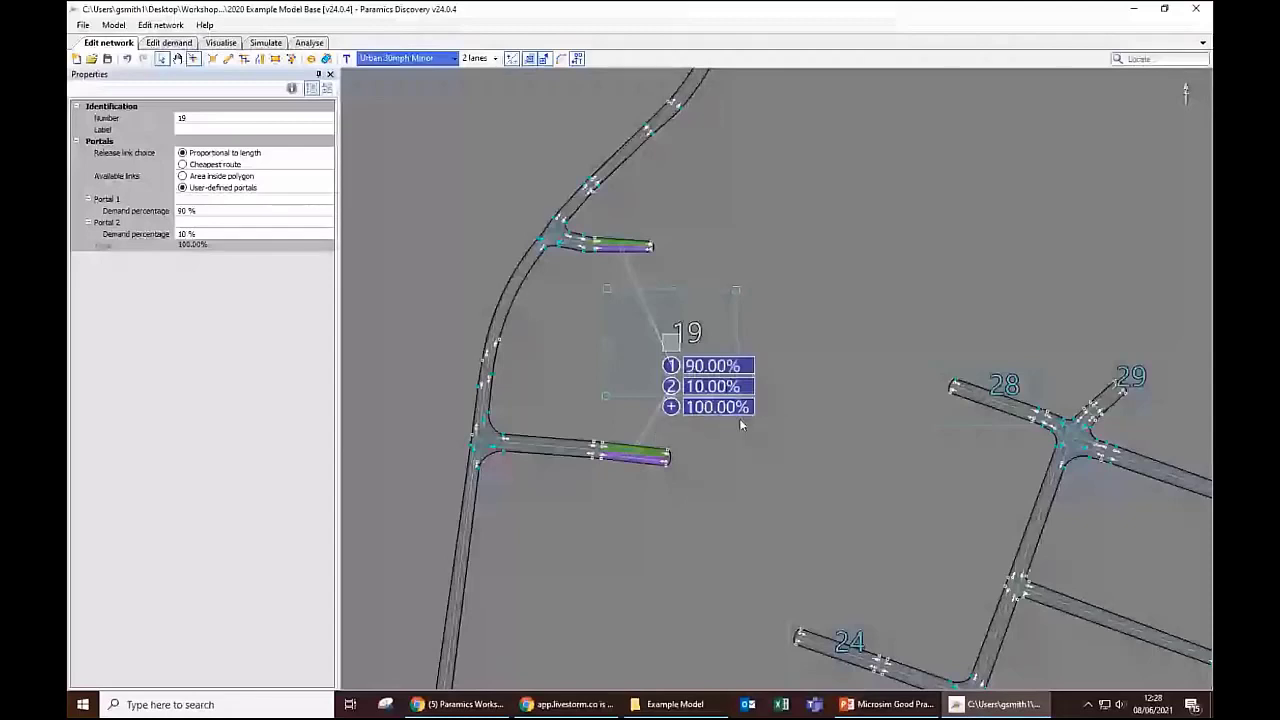
{"action": "scroll", "coordinate": [739, 422], "scroll_direction": "down", "scroll_amount": 1}
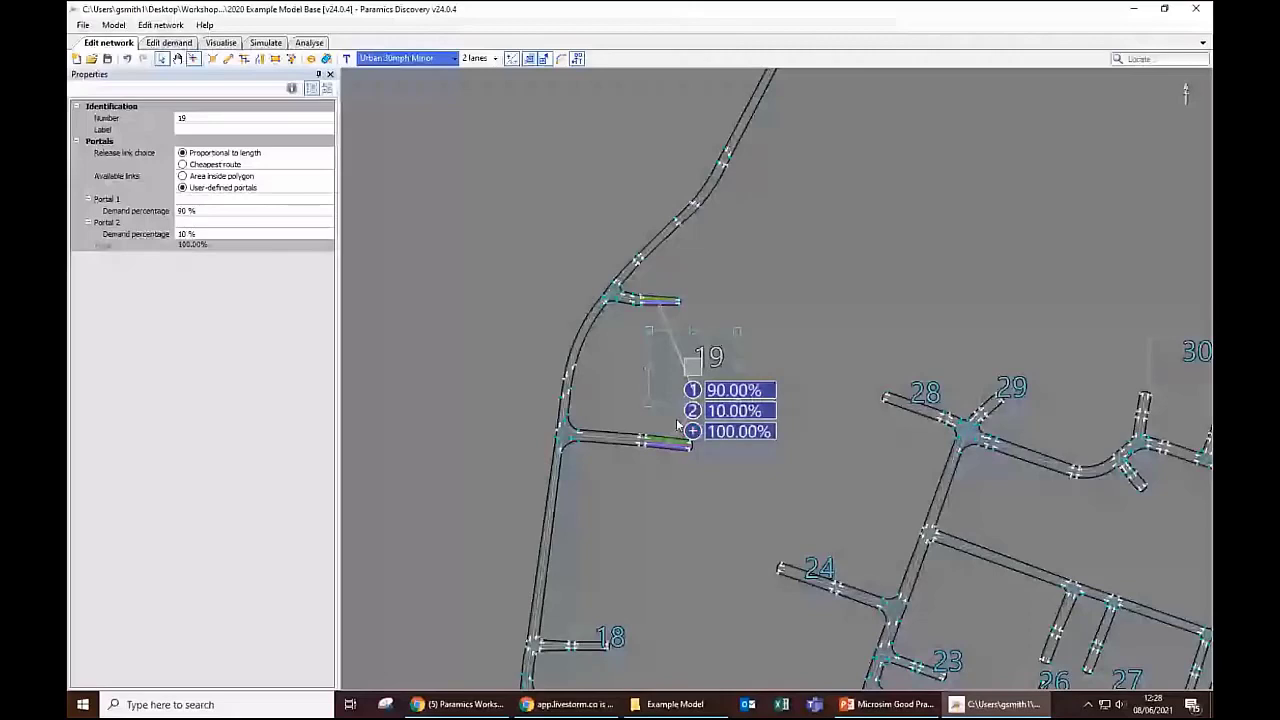
Step: List the model's zones in the Inspector and sort them in ascending order of total demand percentage
{"action": "left_click", "coordinate": [160, 24]}
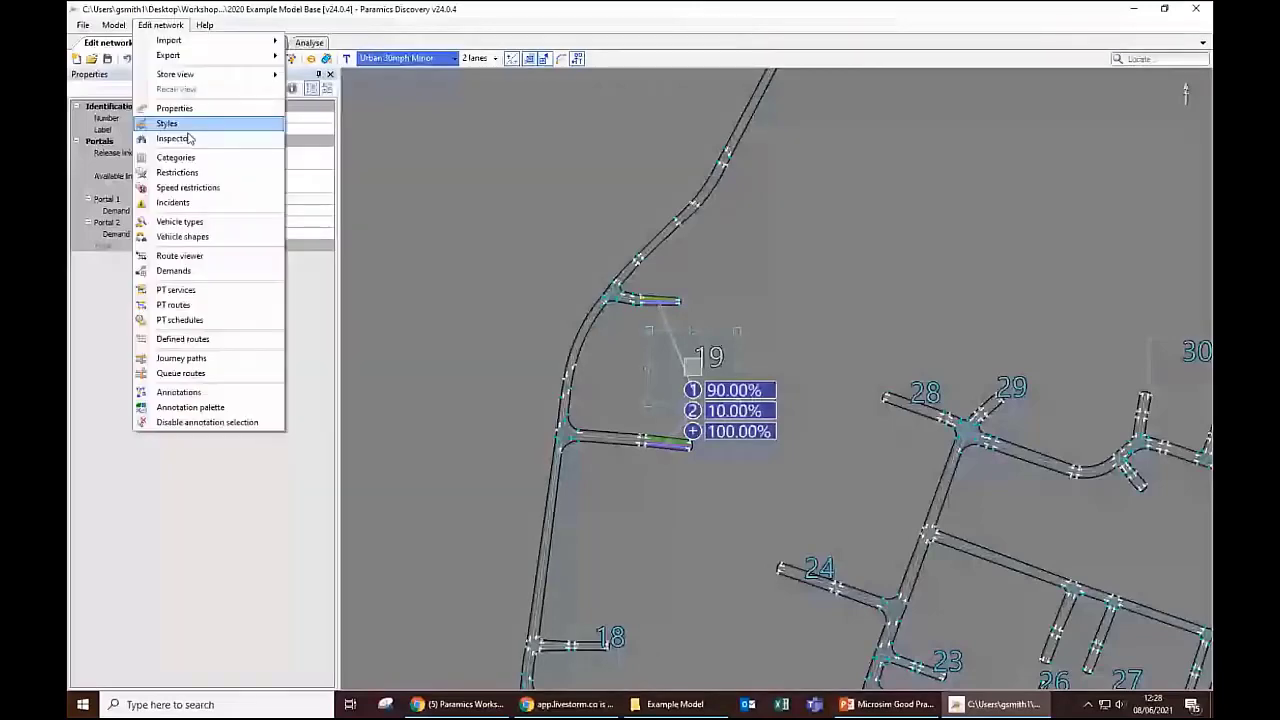
{"action": "left_click", "coordinate": [189, 139]}
{"action": "left_click", "coordinate": [1058, 91]}
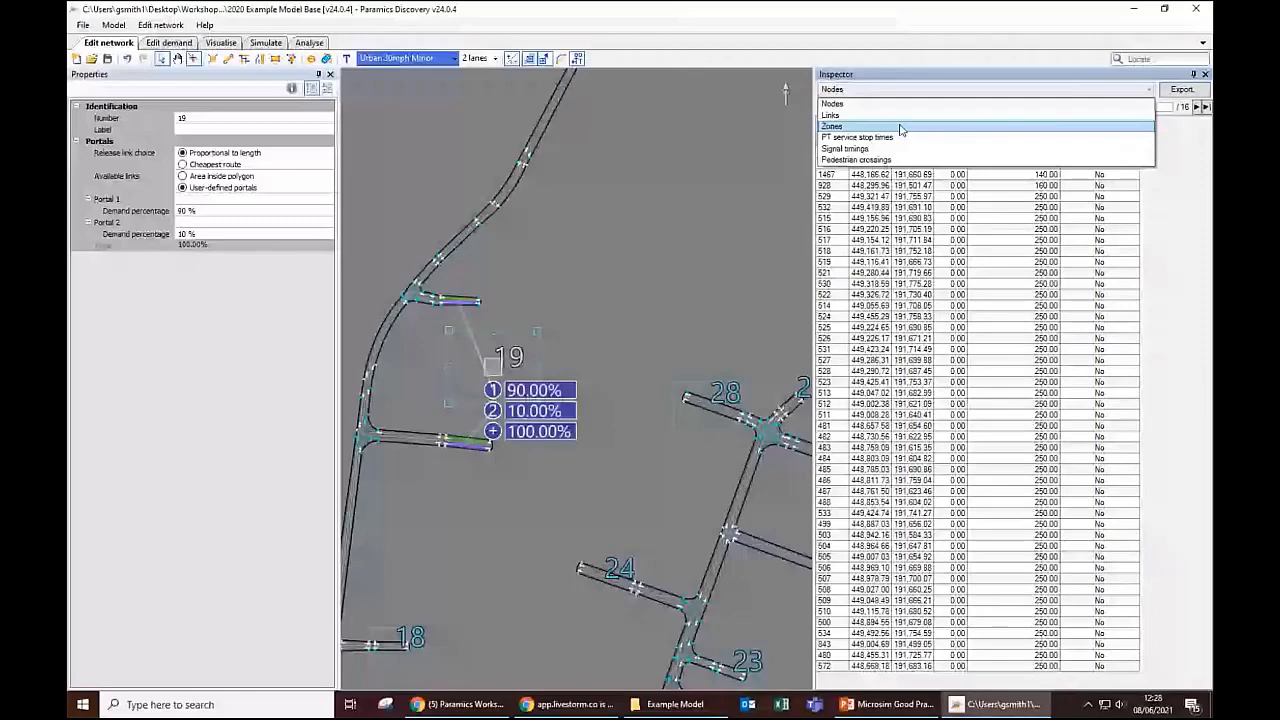
{"action": "left_click", "coordinate": [900, 128]}
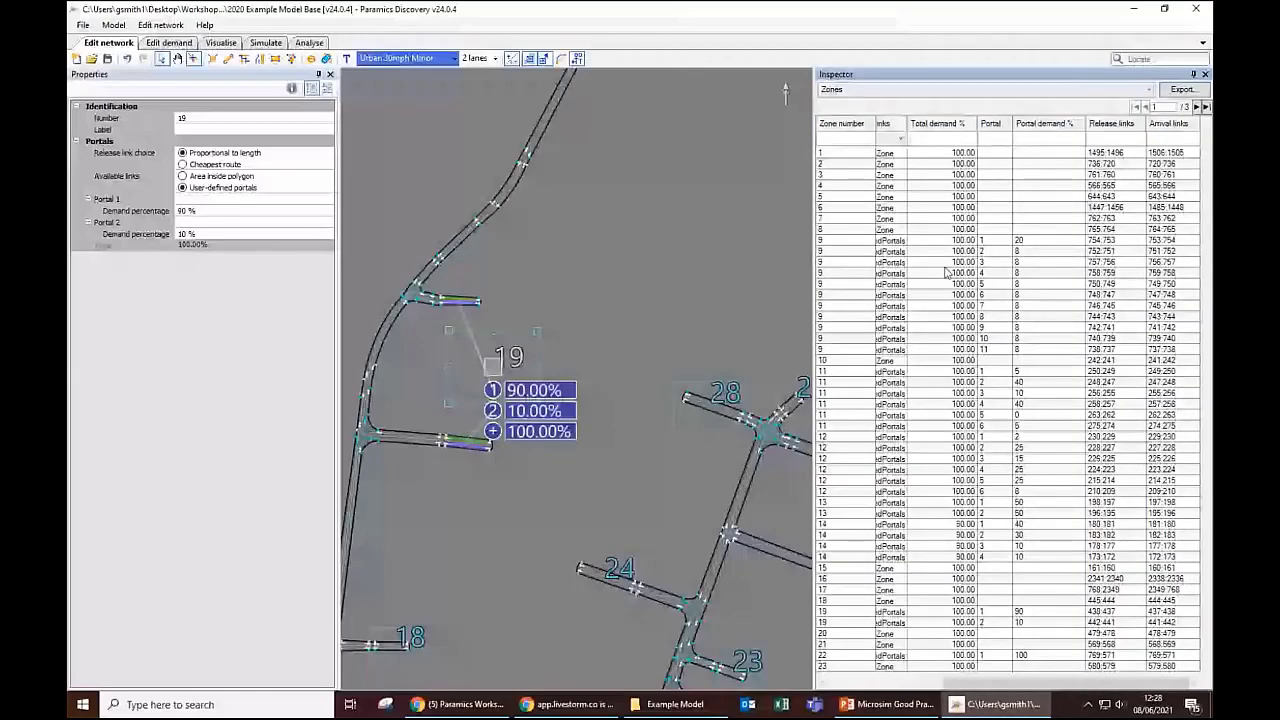
{"action": "left_click", "coordinate": [943, 126]}
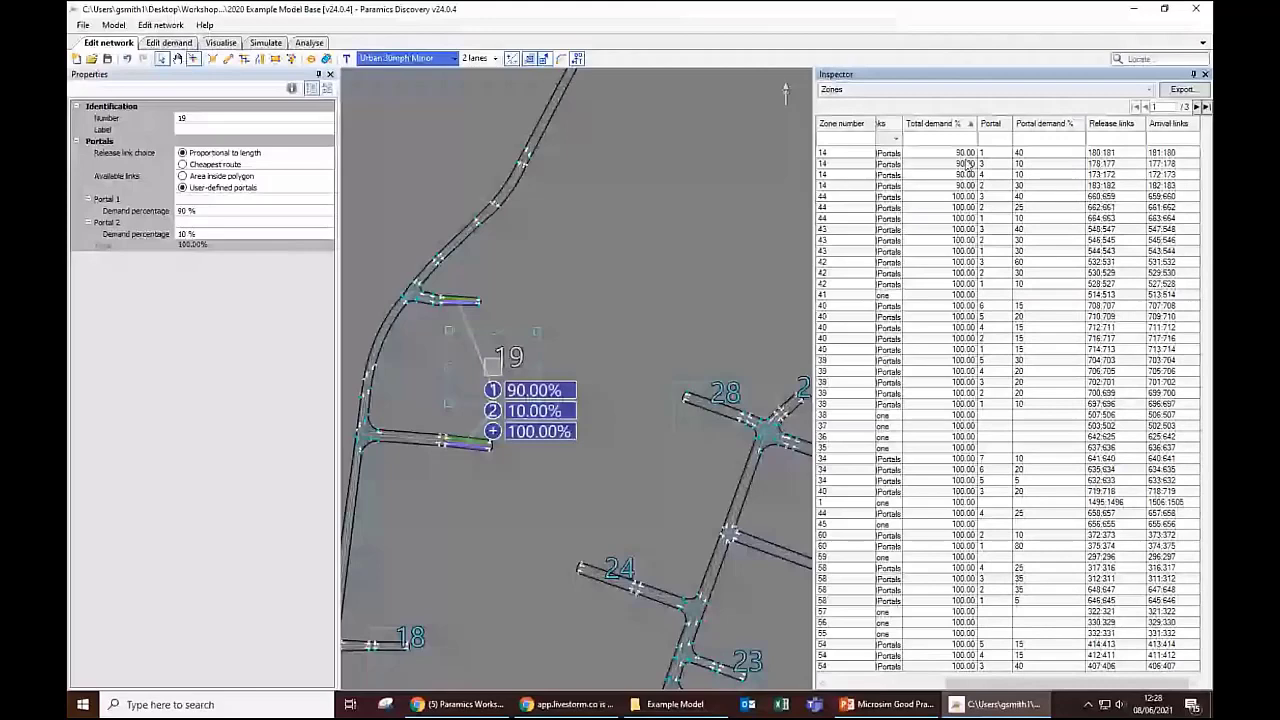
Step: Locate zone 14 from the sorted zone list, examine its portal demand percentages, and close the Inspector and properties
{"action": "double_click", "coordinate": [966, 157]}
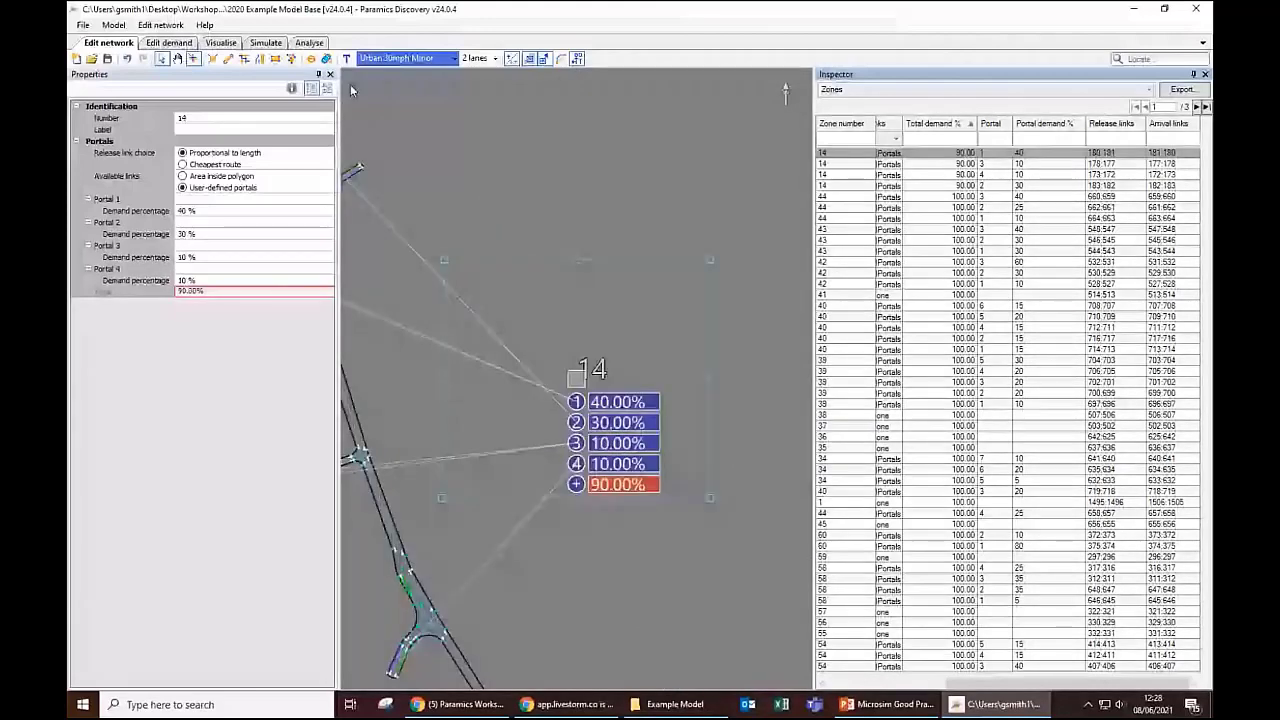
{"action": "left_click_drag", "start_coordinate": [350, 85], "coordinate": [369, 88]}
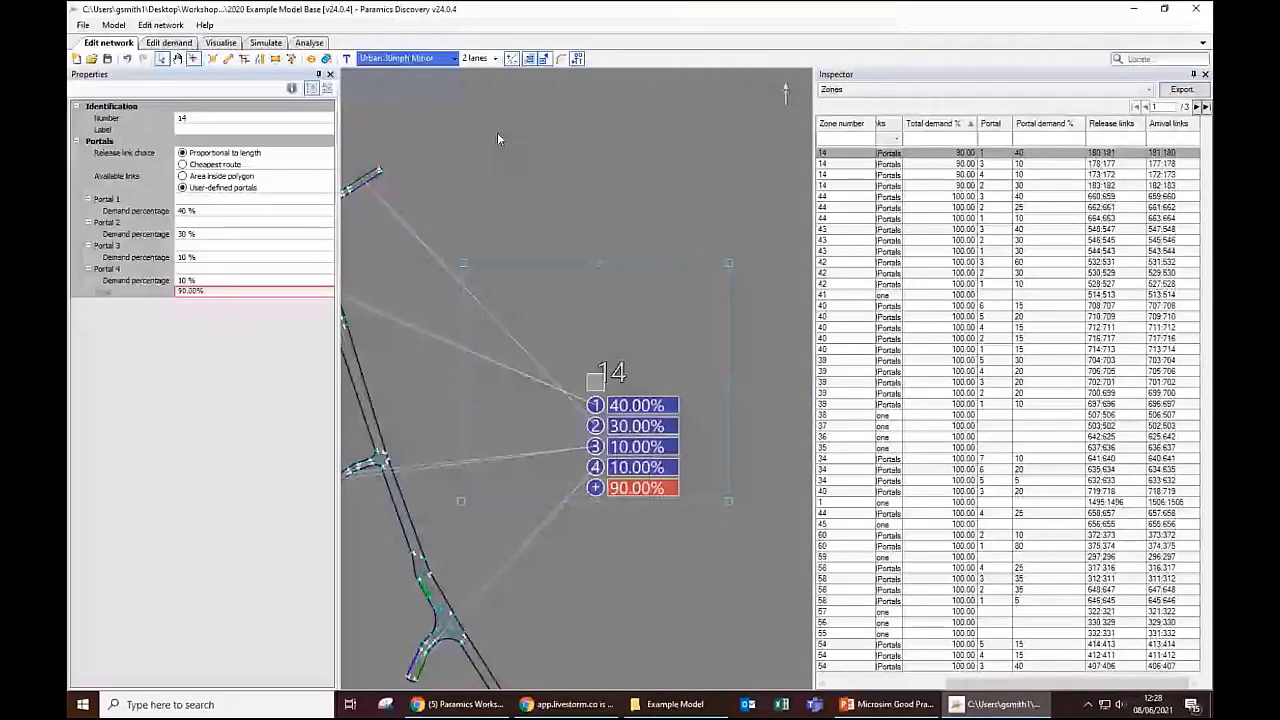
{"action": "scroll", "coordinate": [498, 133], "scroll_direction": "down", "scroll_amount": 2}
{"action": "left_click_drag", "start_coordinate": [498, 133], "coordinate": [591, 168]}
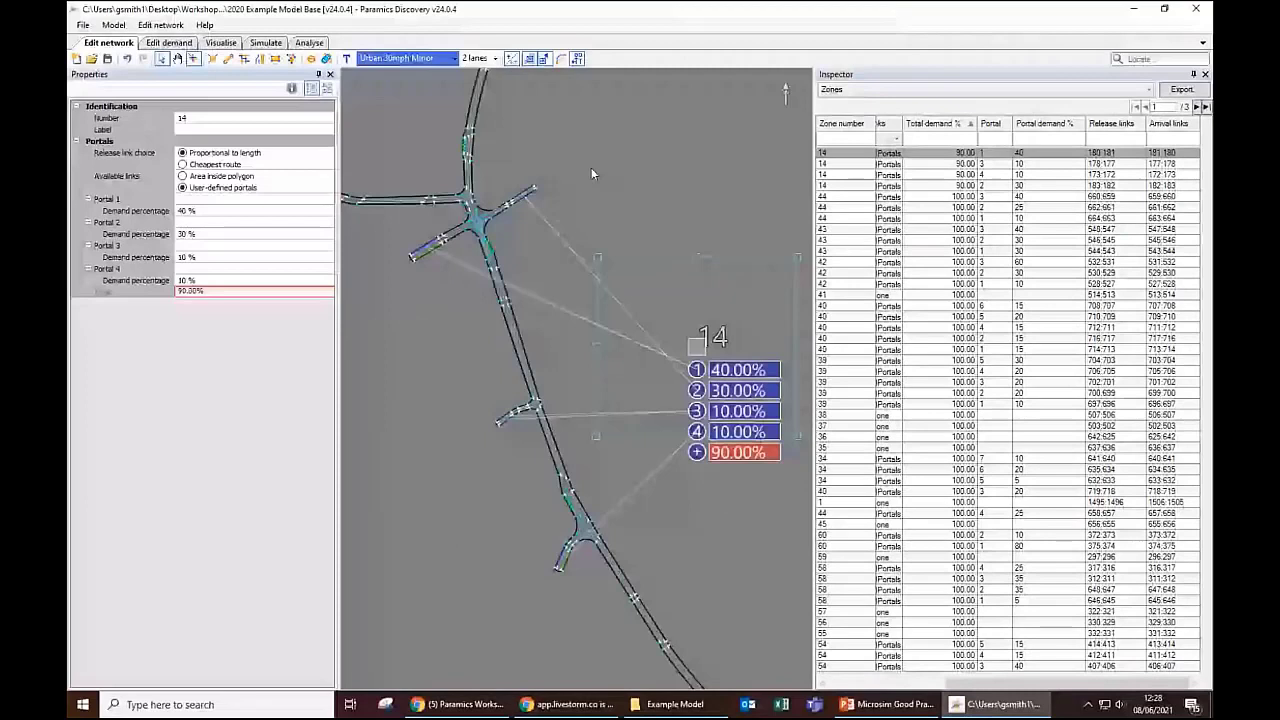
{"action": "left_click", "coordinate": [957, 162]}
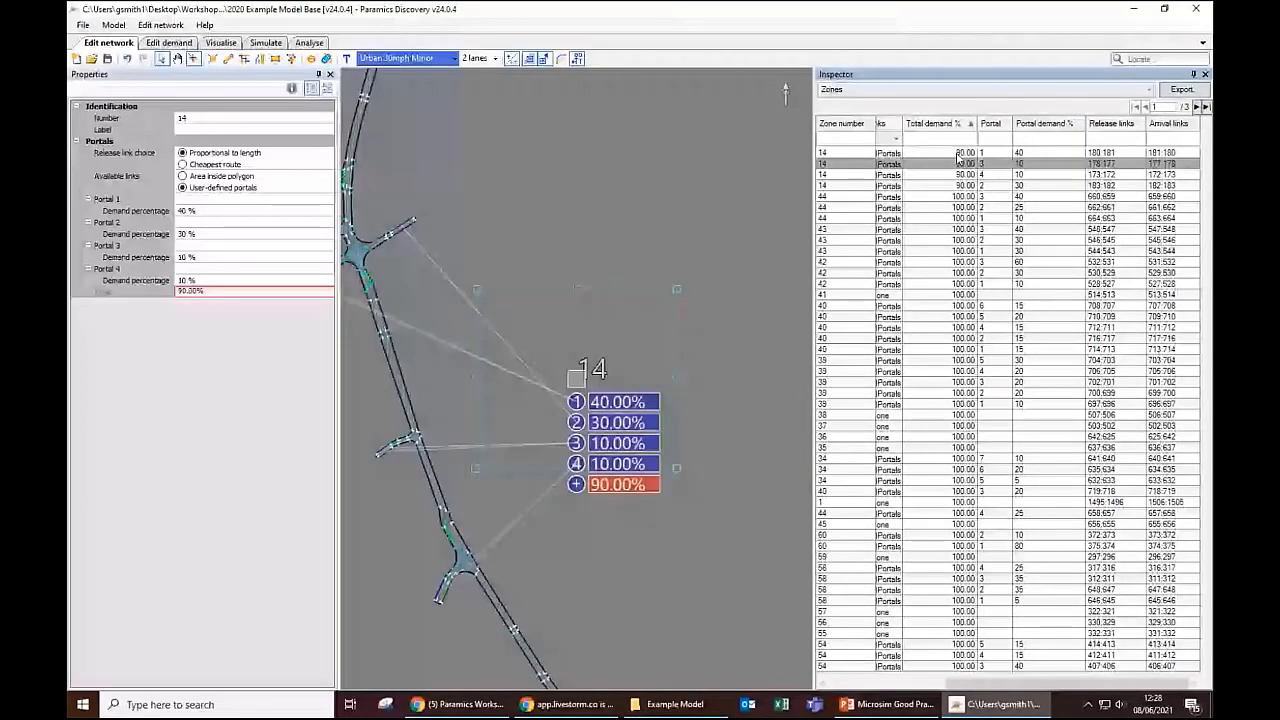
{"action": "left_click", "coordinate": [957, 153]}
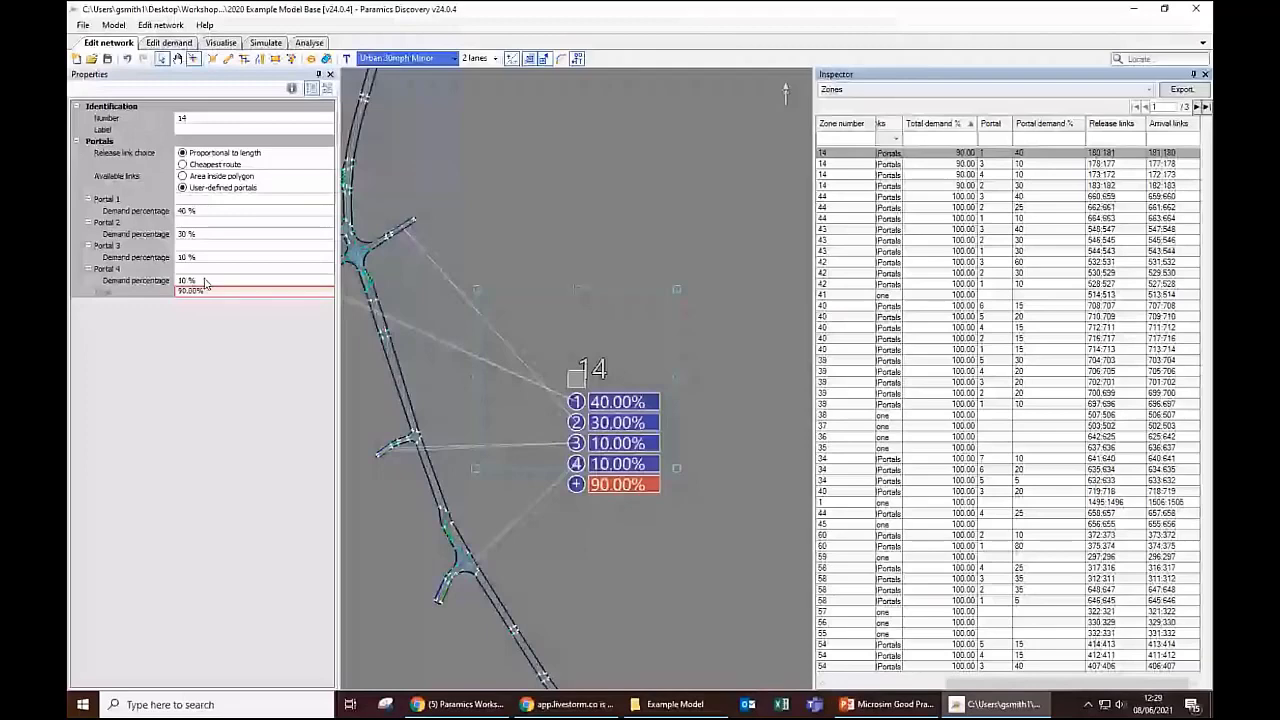
{"action": "left_click", "coordinate": [330, 74]}
{"action": "left_click", "coordinate": [1205, 74]}
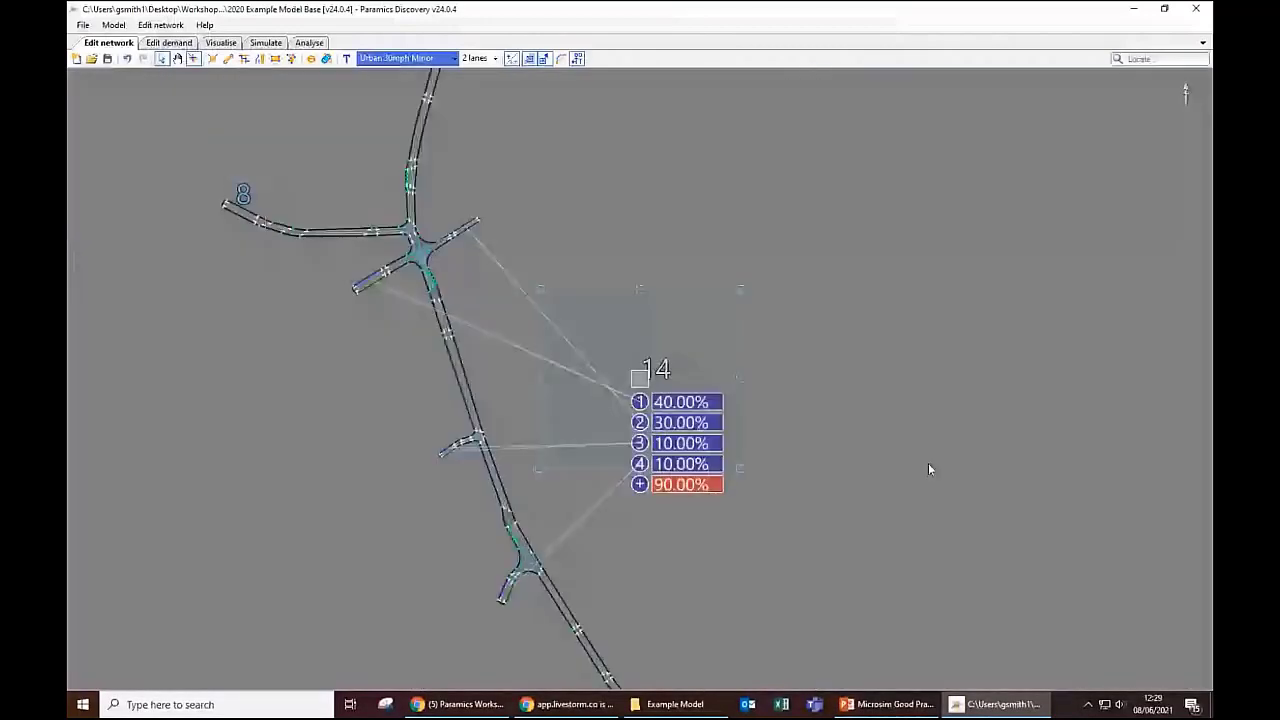
Step: Hide the kerb points at the T-junction where zone 19's southern side road meets the main road
{"action": "scroll", "coordinate": [930, 469], "scroll_direction": "down", "scroll_amount": 4}
{"action": "left_click_drag", "start_coordinate": [930, 469], "coordinate": [692, 308]}
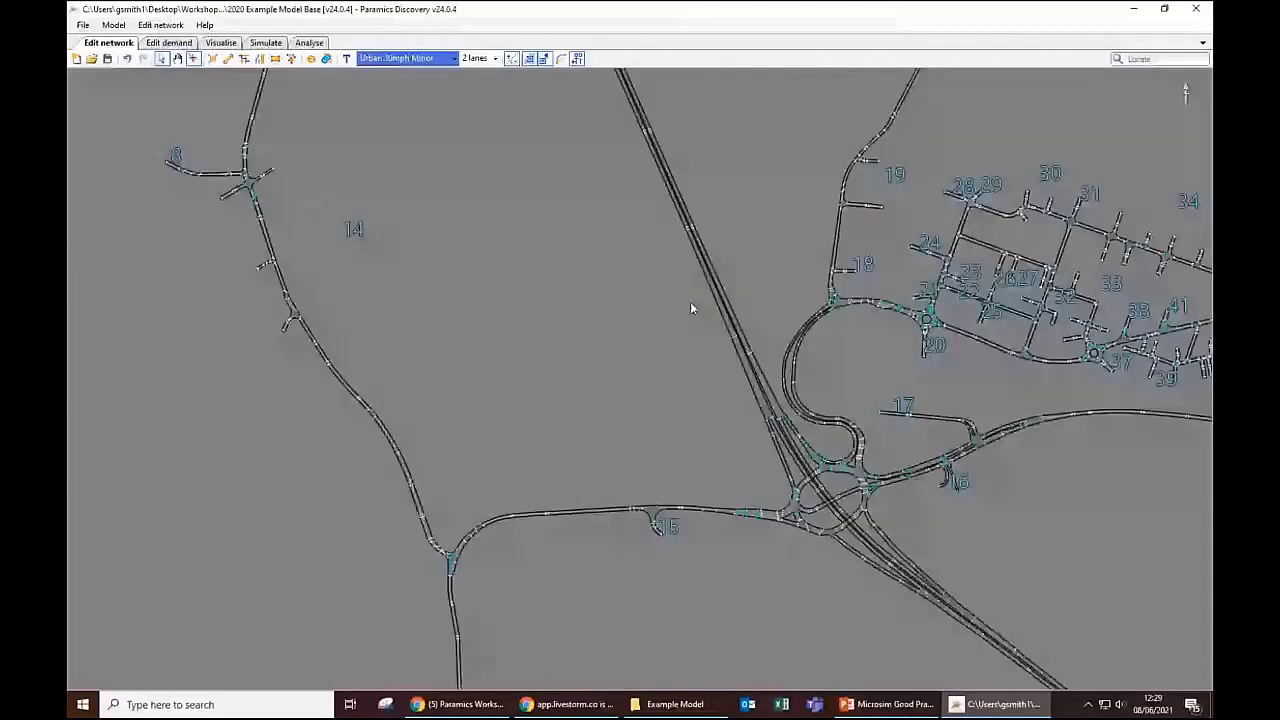
{"action": "left_click_drag", "start_coordinate": [909, 234], "coordinate": [837, 271]}
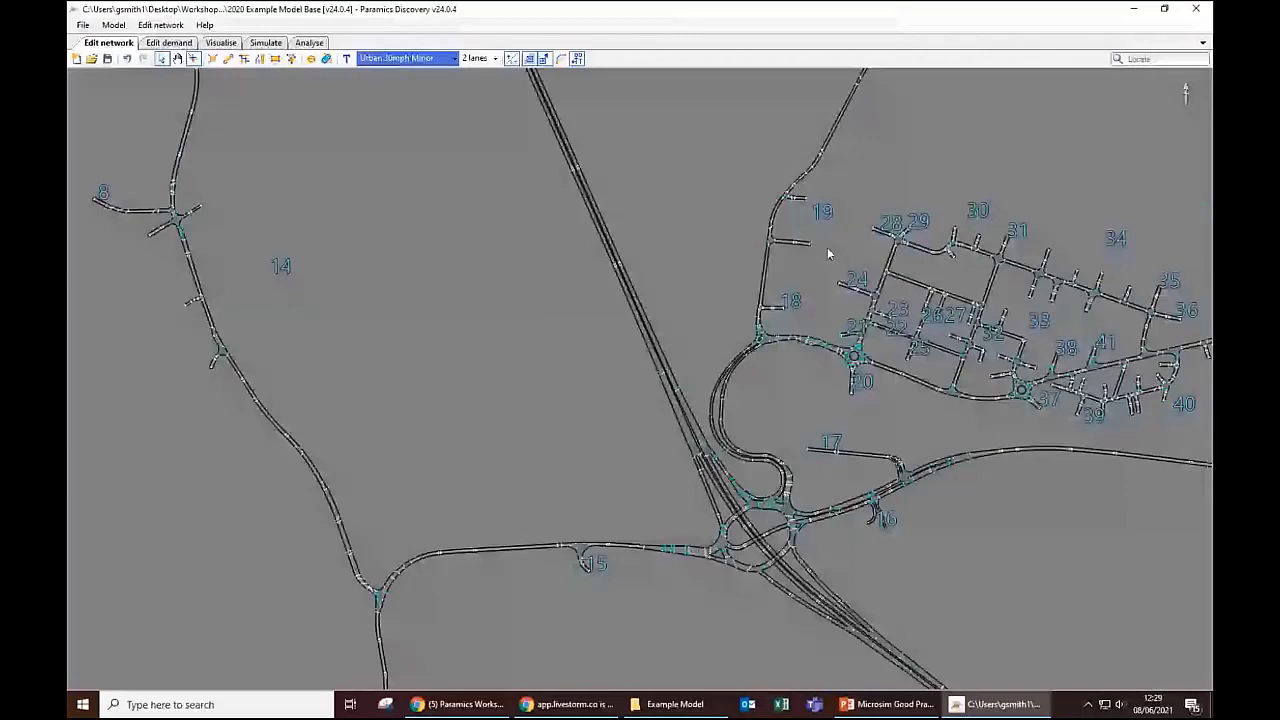
{"action": "scroll", "coordinate": [814, 247], "scroll_direction": "up", "scroll_amount": 1}
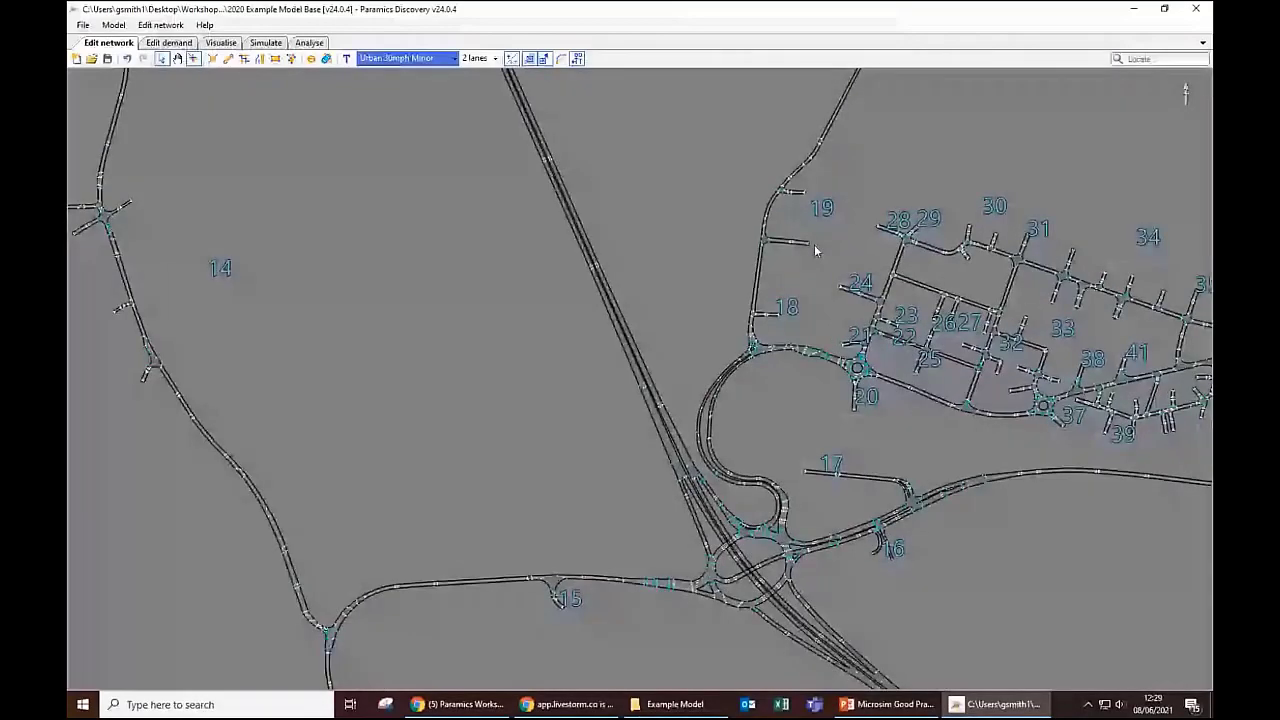
{"action": "scroll", "coordinate": [750, 241], "scroll_direction": "up", "scroll_amount": 10}
{"action": "scroll", "coordinate": [750, 241], "scroll_direction": "up", "scroll_amount": 2}
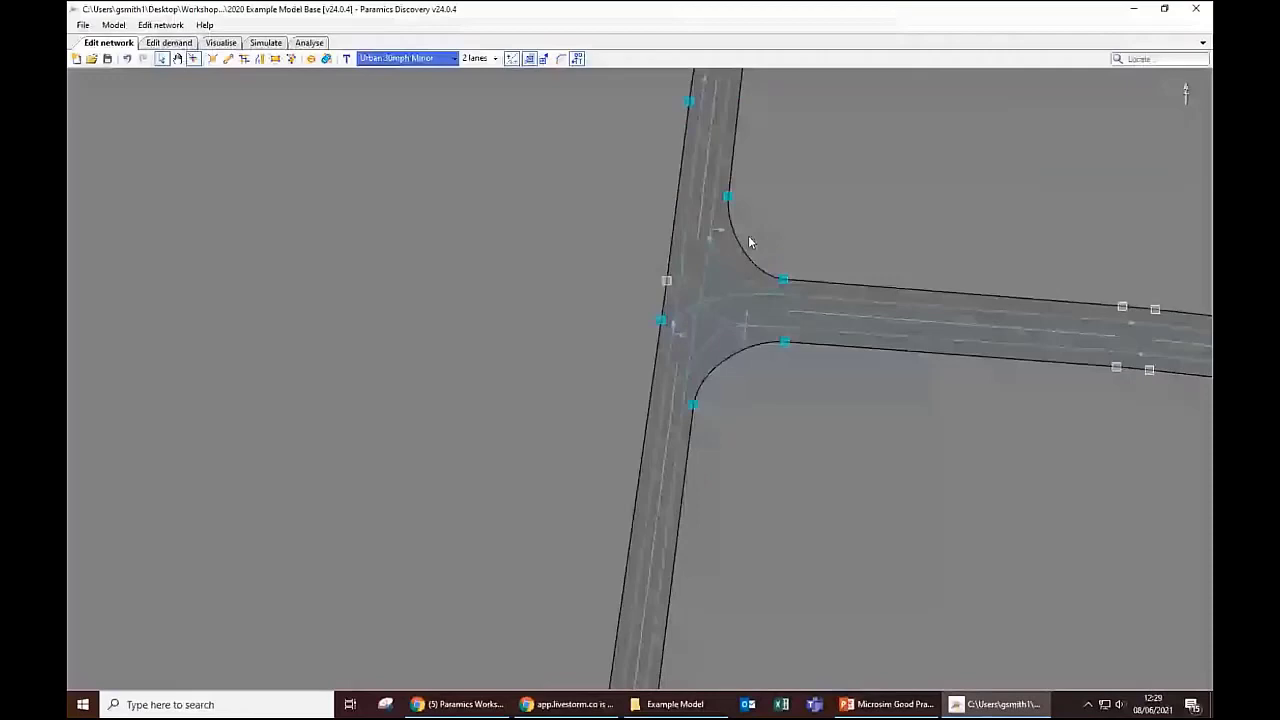
{"action": "left_click", "coordinate": [529, 58]}
{"action": "scroll", "coordinate": [750, 242], "scroll_direction": "up", "scroll_amount": 1}
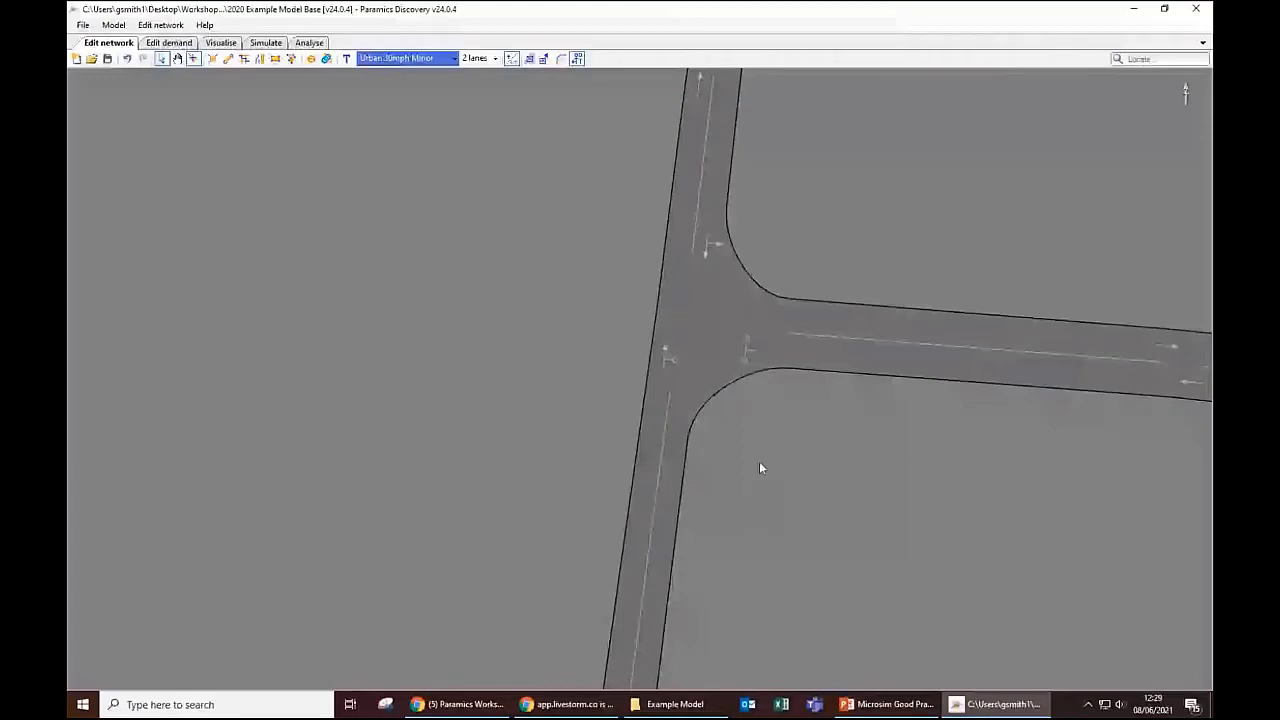
Step: Examine the lane arrows and priority markings at the triangular-island junction and at the roundabout between zones 20 and 21
{"action": "scroll", "coordinate": [777, 476], "scroll_direction": "down", "scroll_amount": 1}
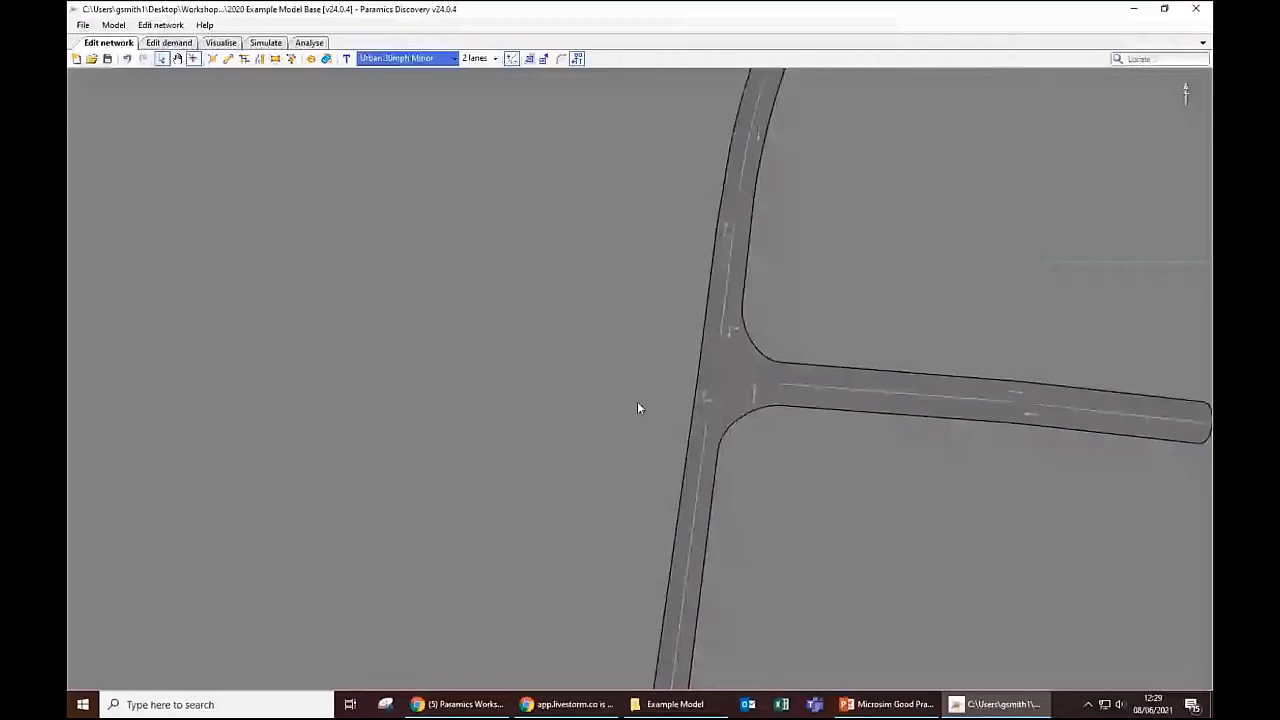
{"action": "key", "text": "a"}
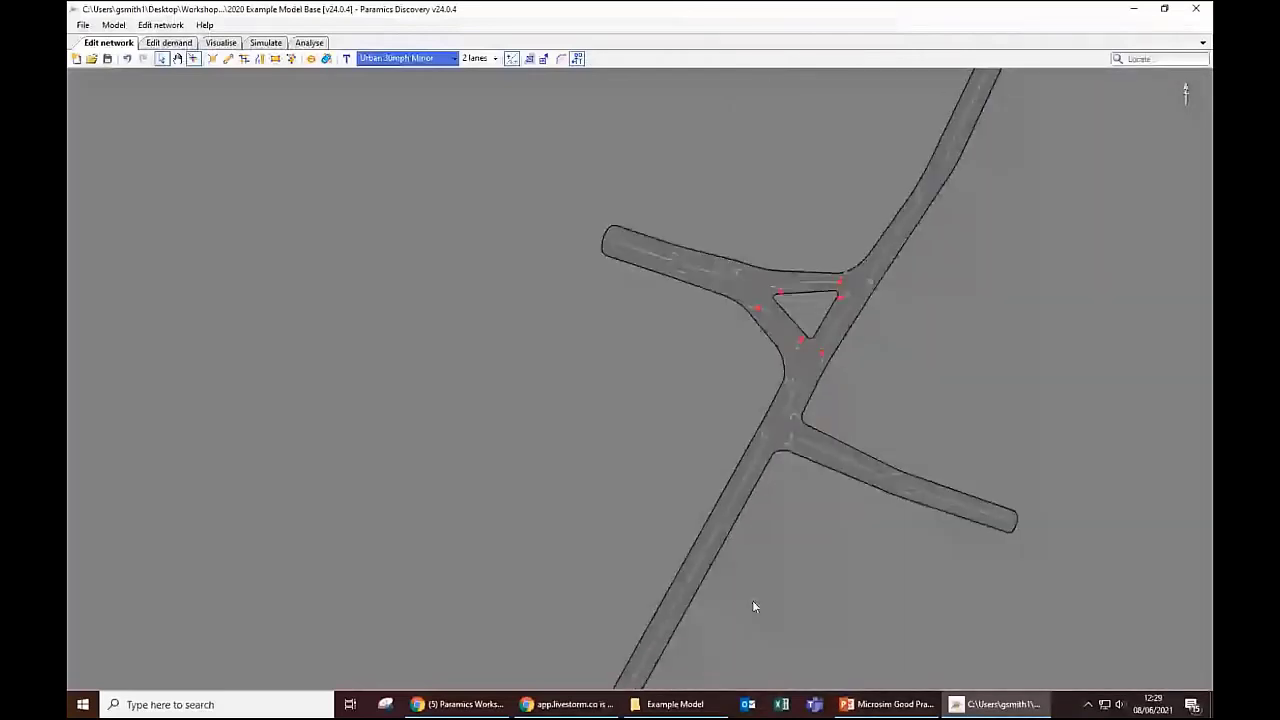
{"action": "scroll", "coordinate": [812, 495], "scroll_direction": "down", "scroll_amount": 1}
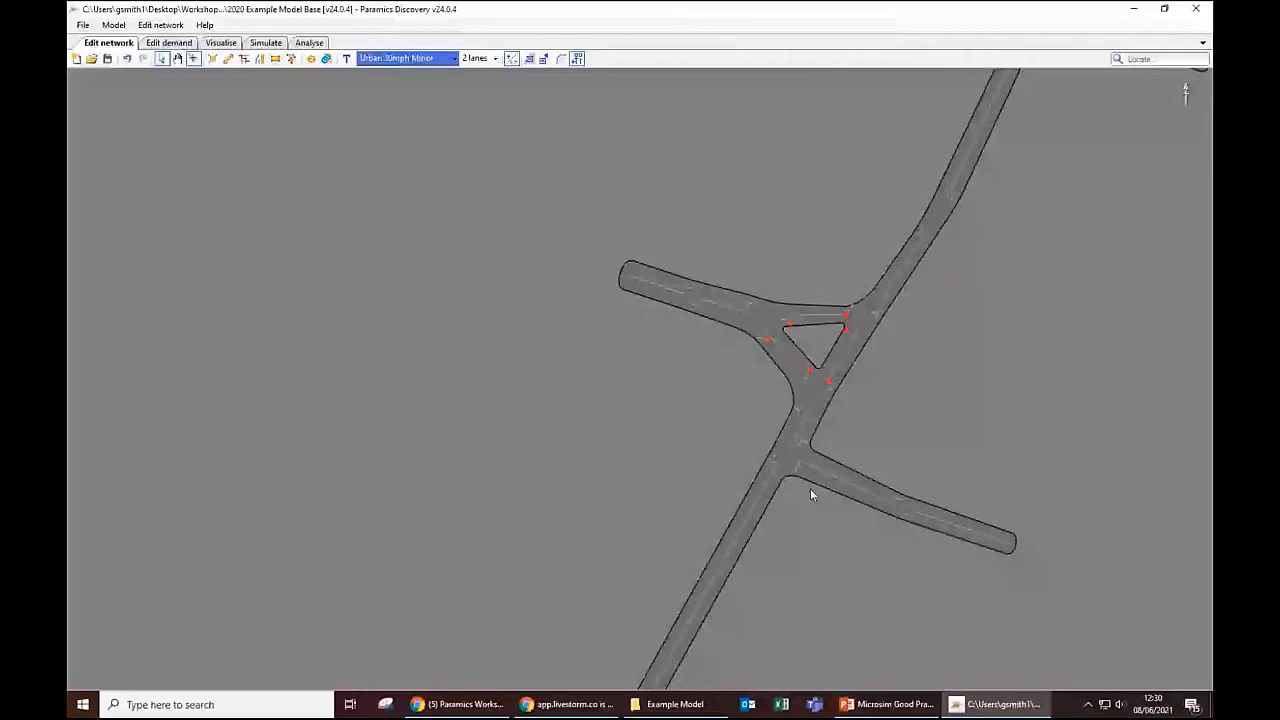
{"action": "scroll", "coordinate": [810, 492], "scroll_direction": "down", "scroll_amount": 1}
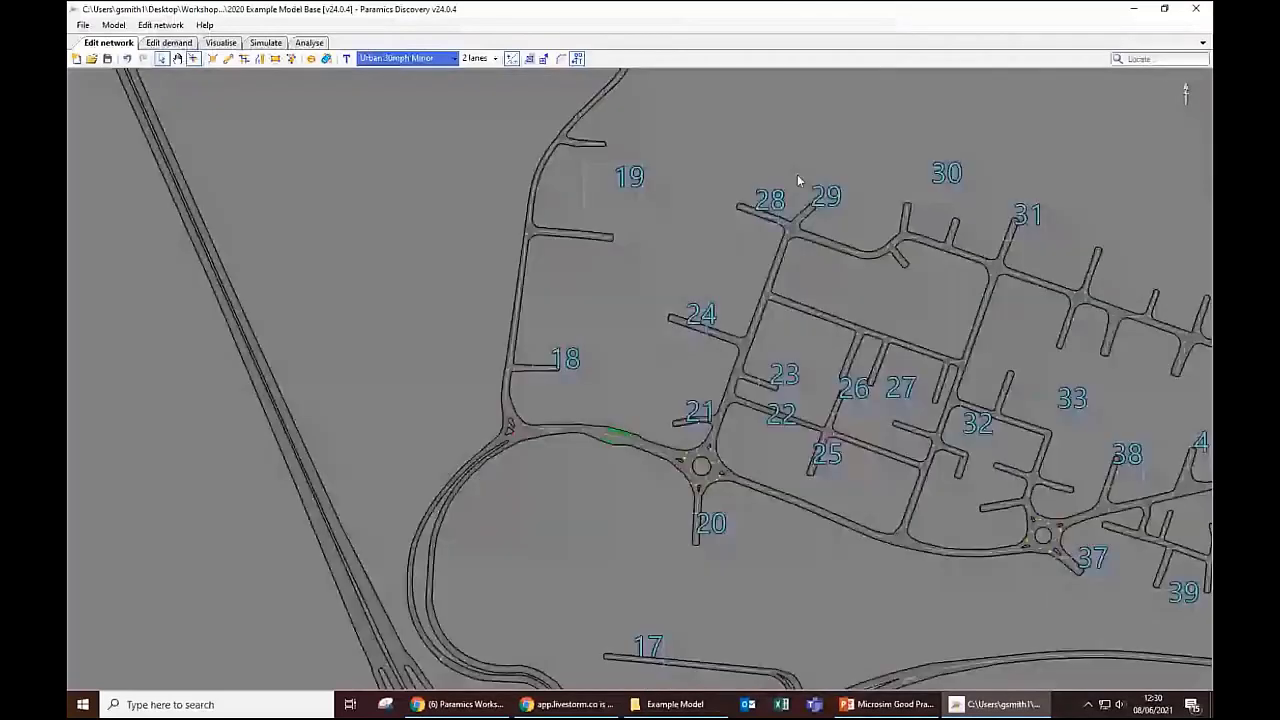
{"action": "scroll", "coordinate": [751, 515], "scroll_direction": "up", "scroll_amount": 5}
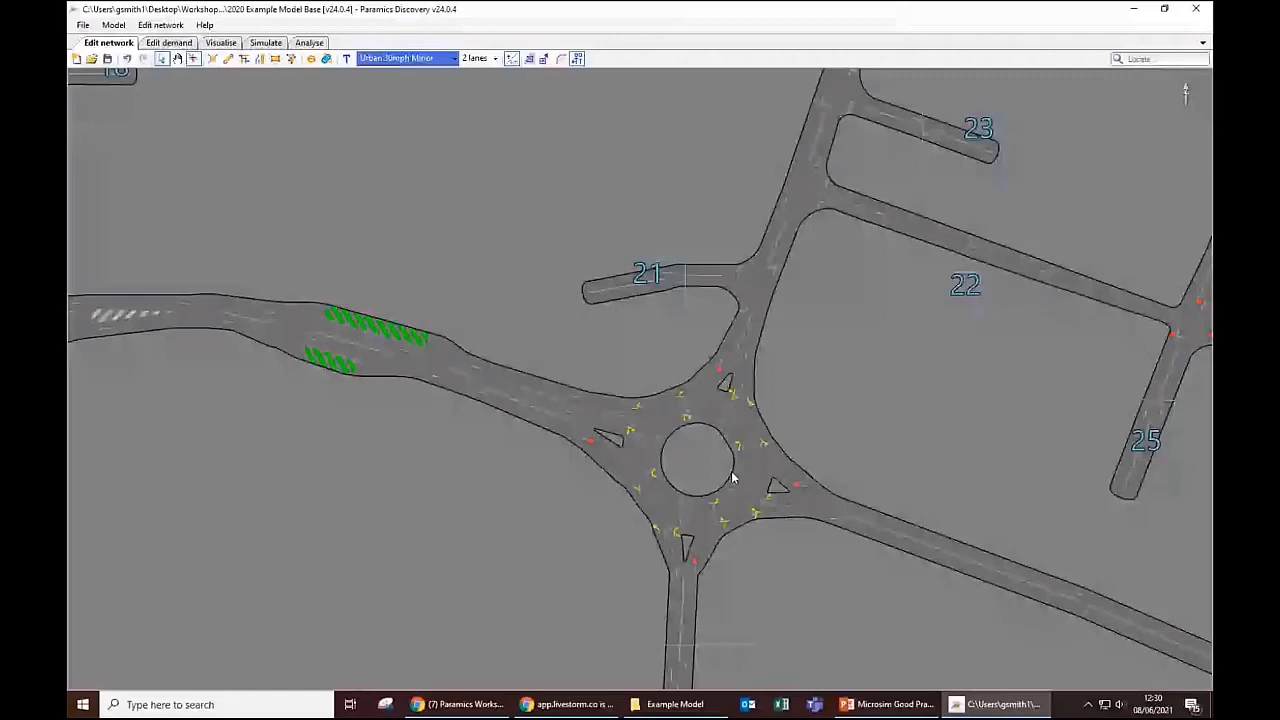
{"action": "scroll", "coordinate": [732, 478], "scroll_direction": "up", "scroll_amount": 2}
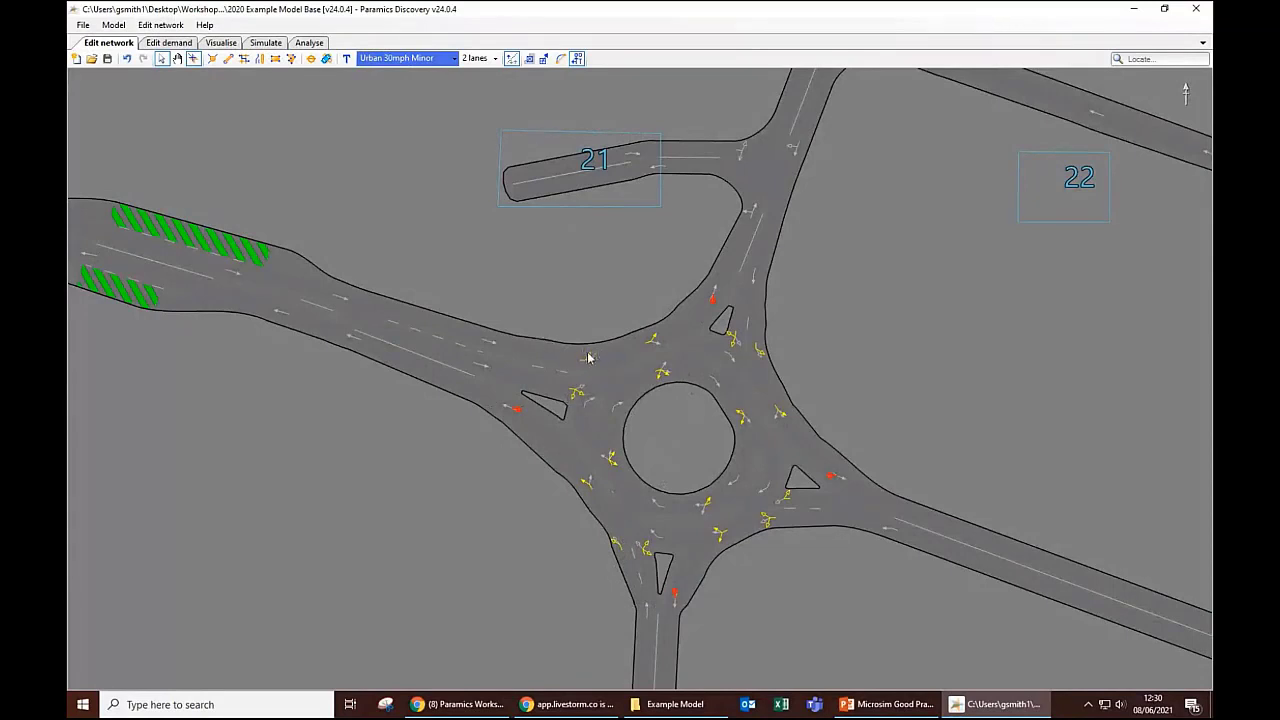
{"action": "scroll", "coordinate": [586, 366], "scroll_direction": "up", "scroll_amount": 2}
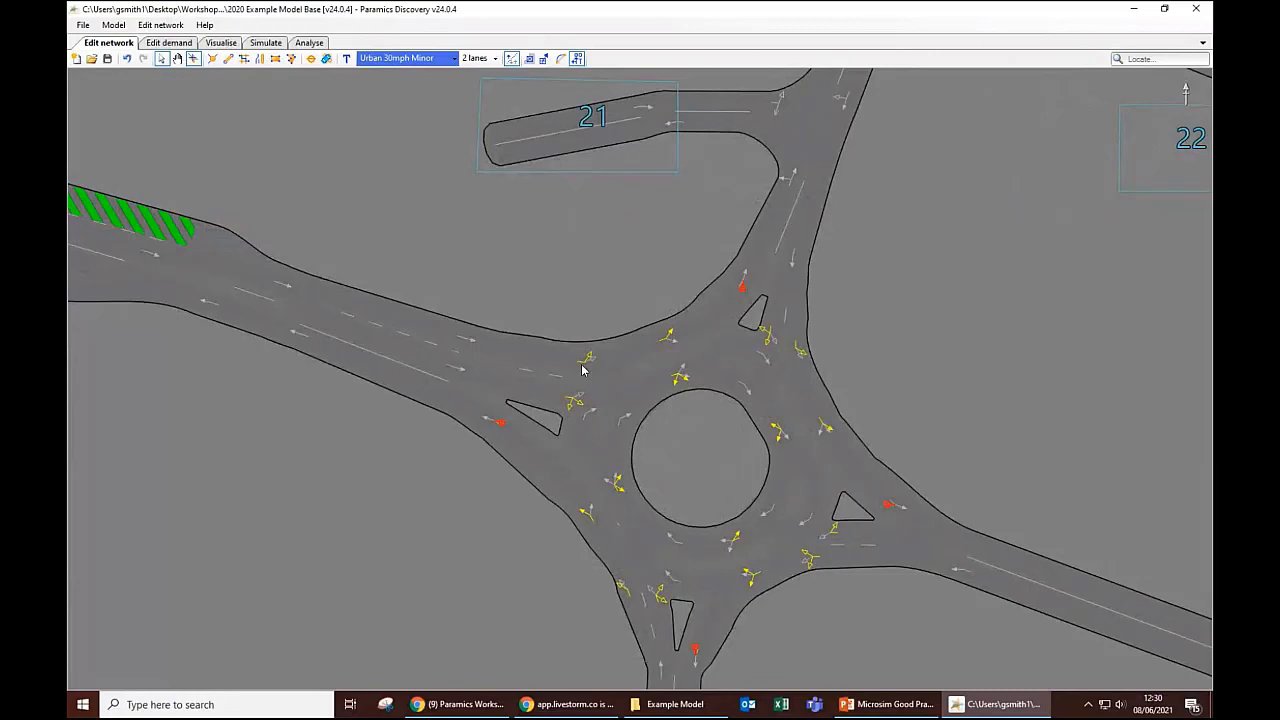
Step: Open the signal settings of node 940 and compare the stage timings for the 07:00, 10:00 and 16:00 time frames
{"action": "scroll", "coordinate": [582, 370], "scroll_direction": "down", "scroll_amount": 5}
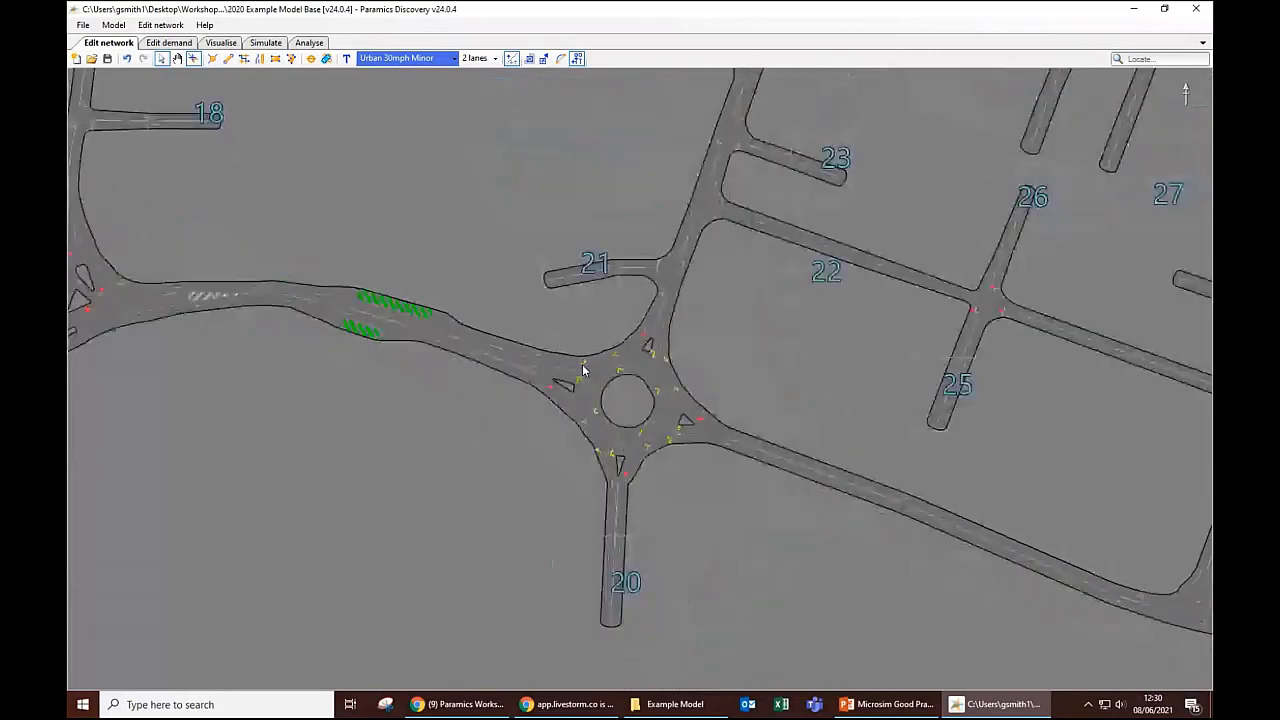
{"action": "scroll", "coordinate": [583, 370], "scroll_direction": "down", "scroll_amount": 3}
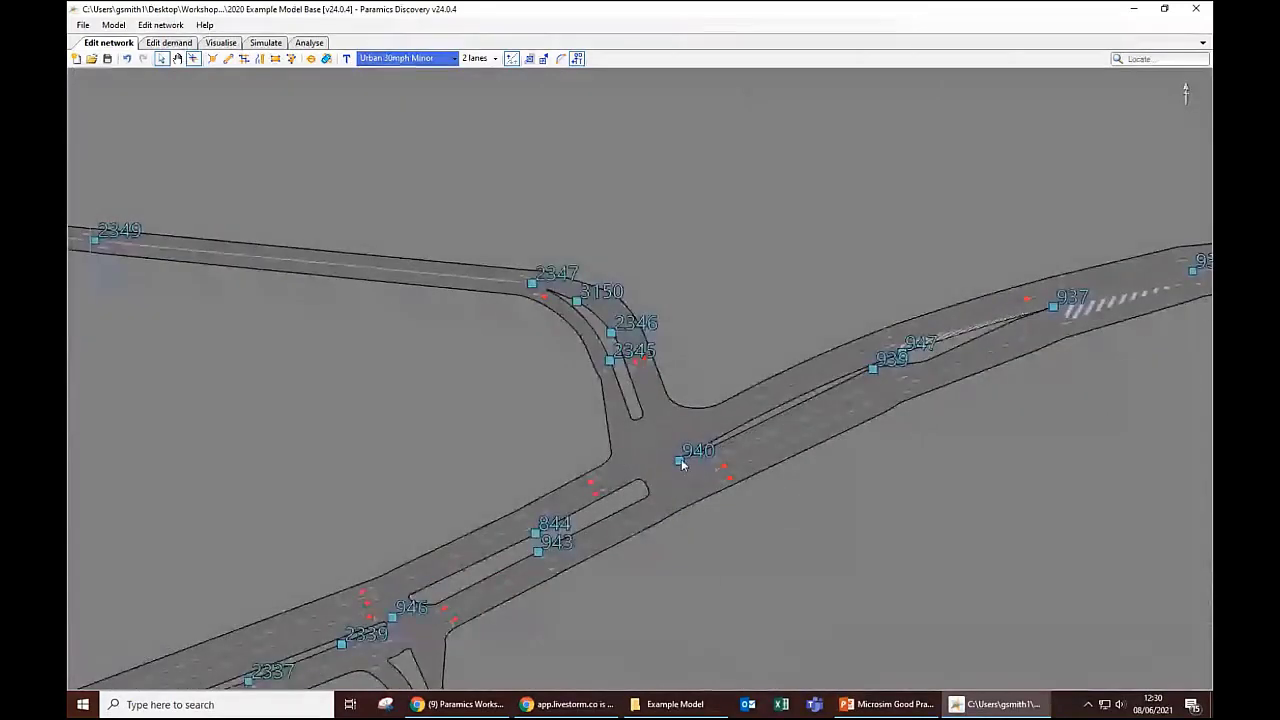
{"action": "right_click", "coordinate": [680, 462]}
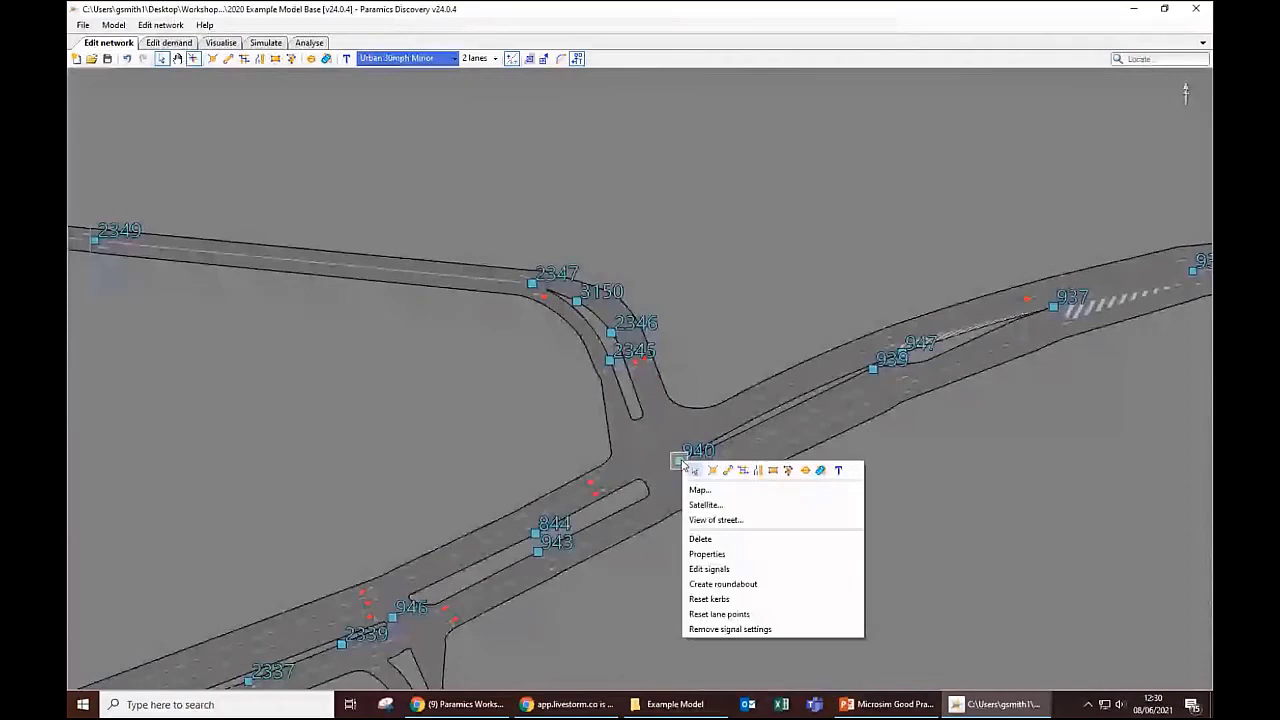
{"action": "left_click", "coordinate": [745, 568]}
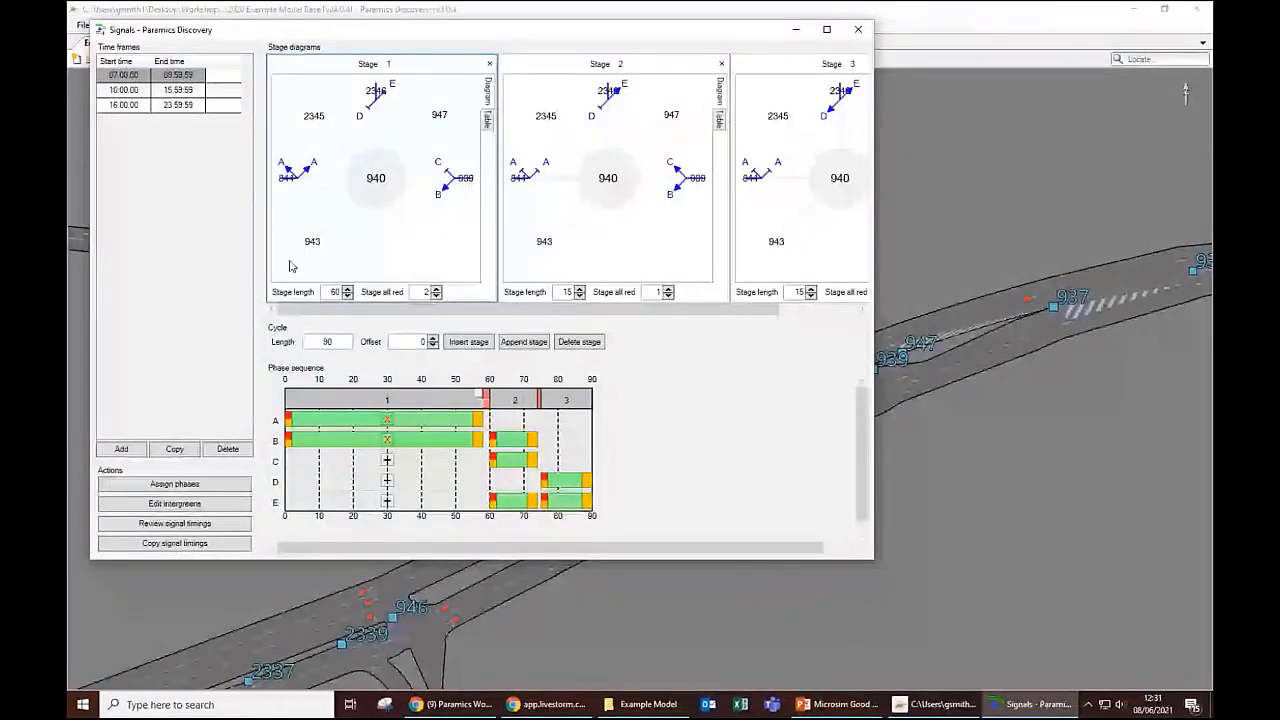
{"action": "left_click", "coordinate": [154, 92]}
{"action": "left_click", "coordinate": [162, 106]}
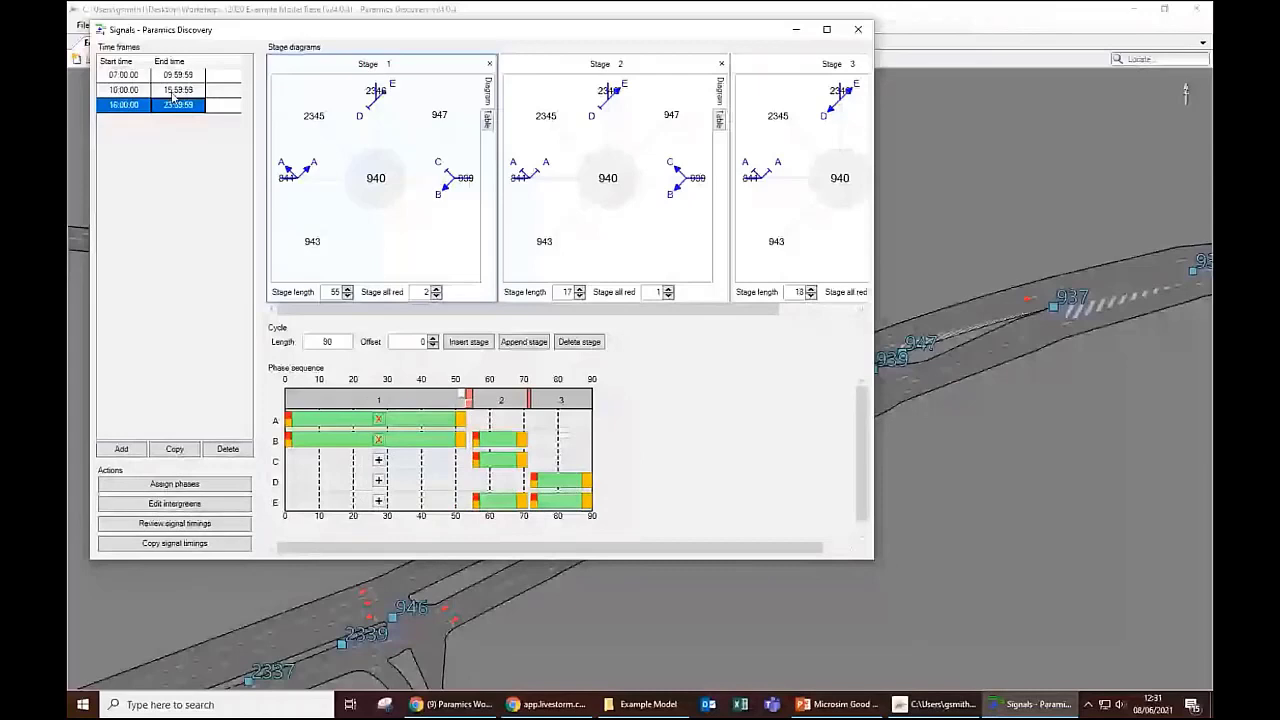
{"action": "left_click", "coordinate": [180, 90]}
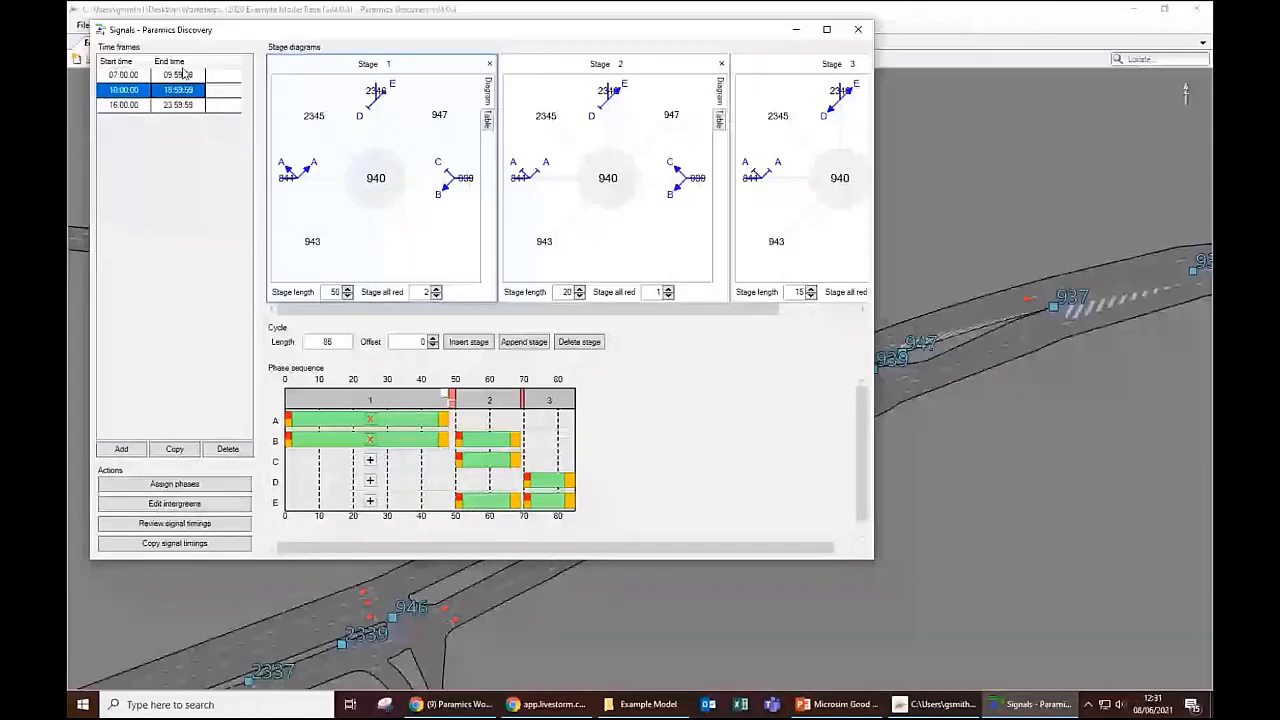
{"action": "left_click", "coordinate": [184, 74]}
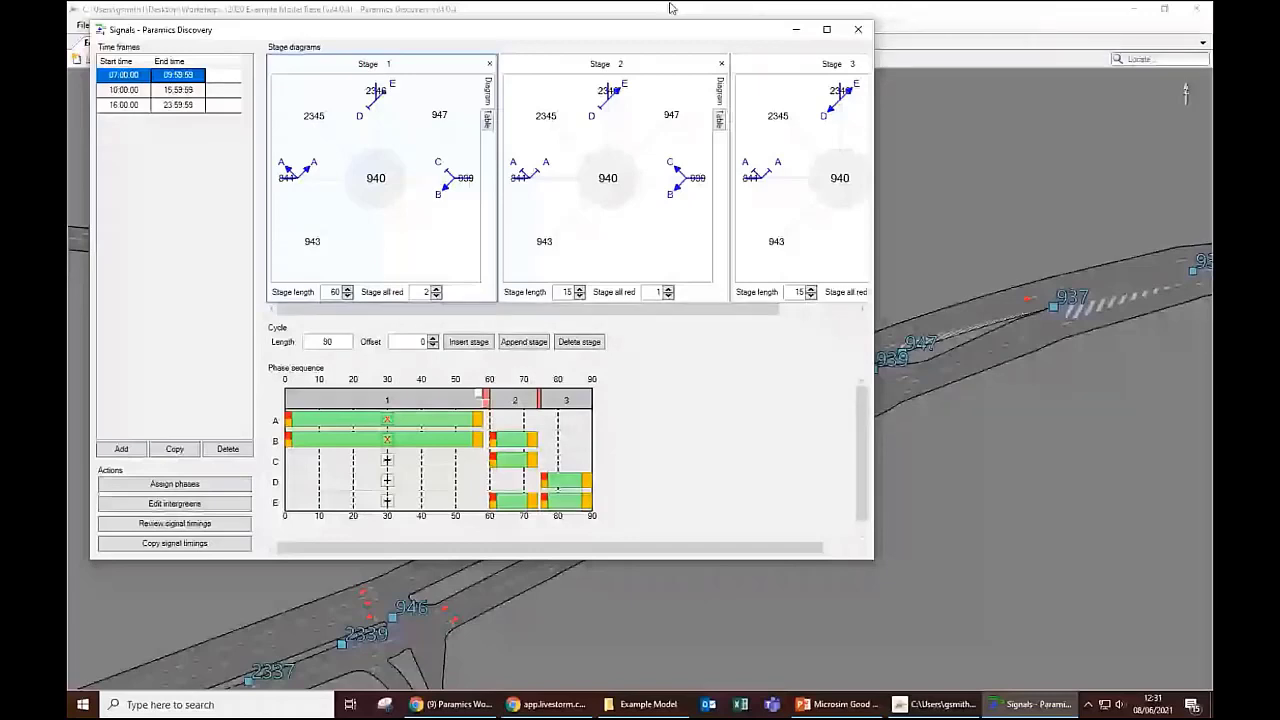
Step: Close the signal settings of node 940 and open the display styles for the whole network
{"action": "left_click", "coordinate": [858, 30]}
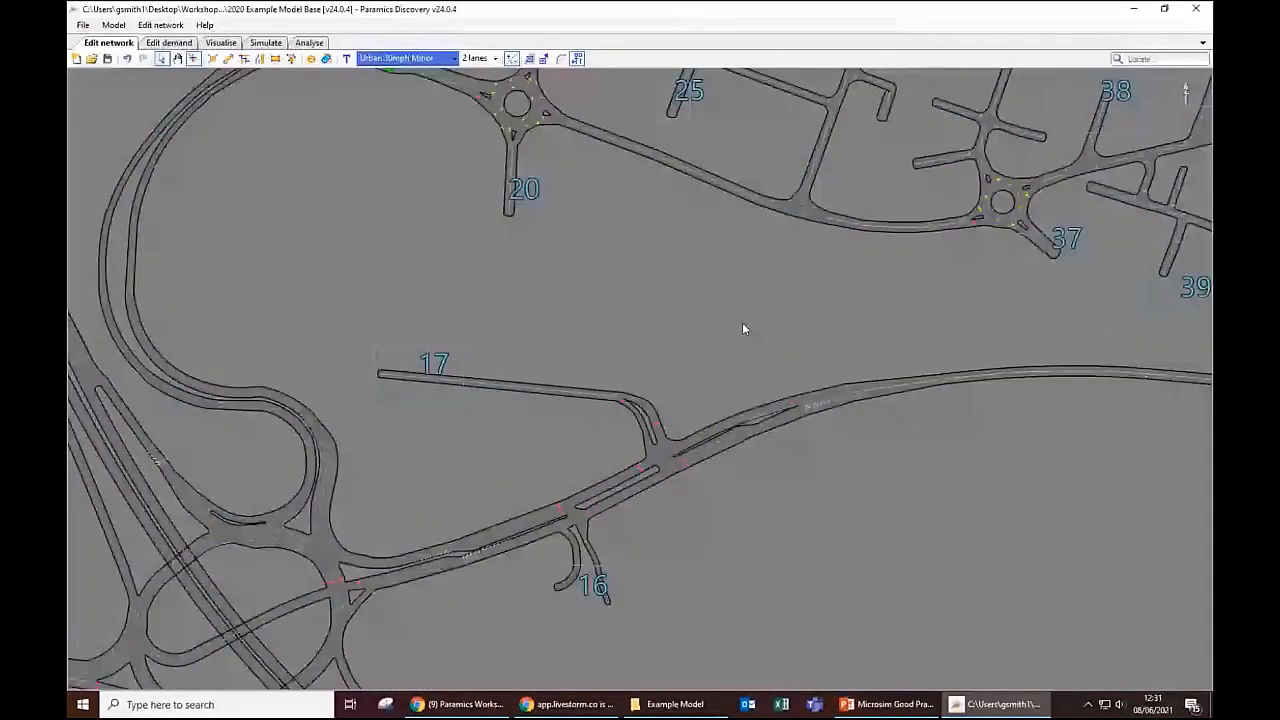
{"action": "scroll", "coordinate": [743, 328], "scroll_direction": "down", "scroll_amount": 5}
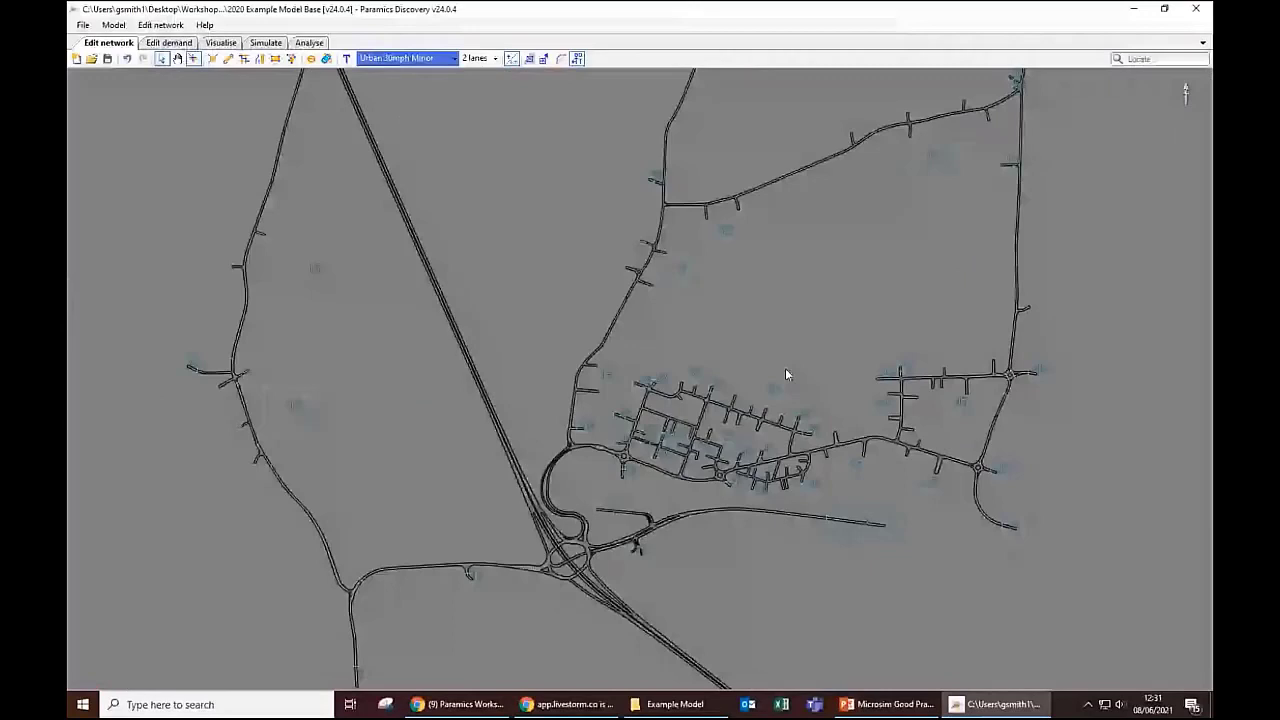
{"action": "left_click", "coordinate": [160, 25]}
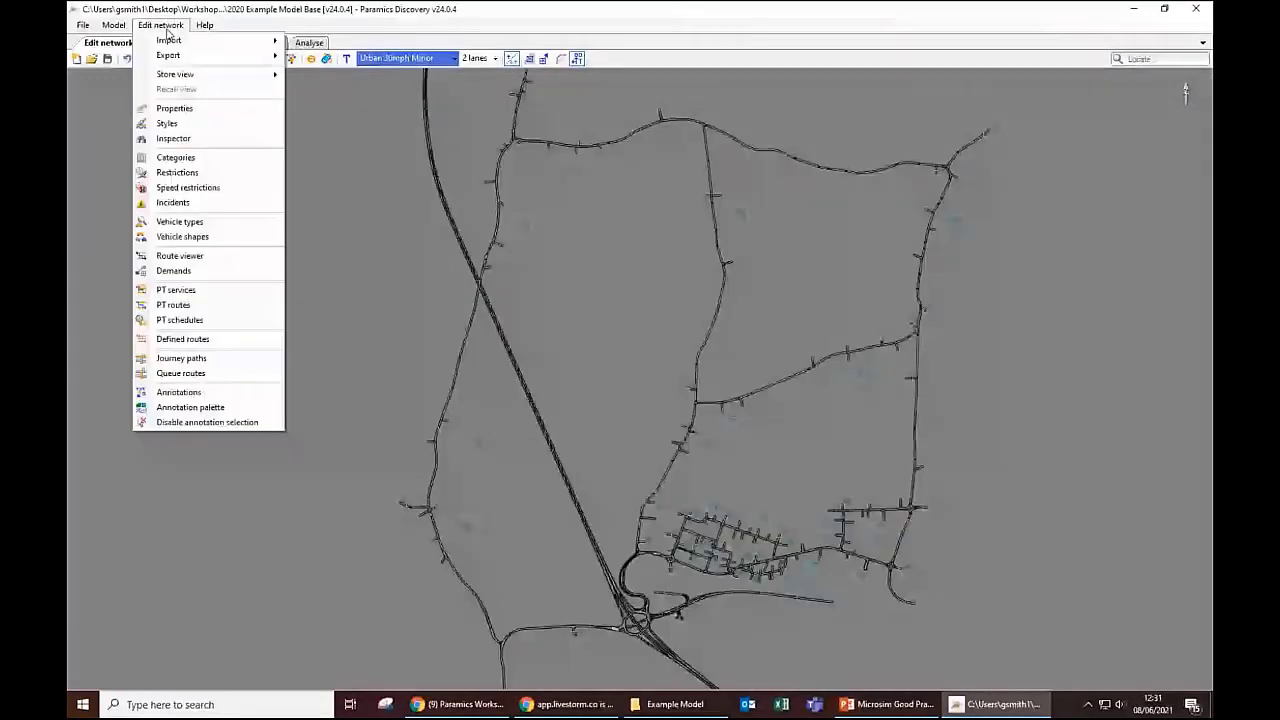
{"action": "left_click", "coordinate": [166, 123]}
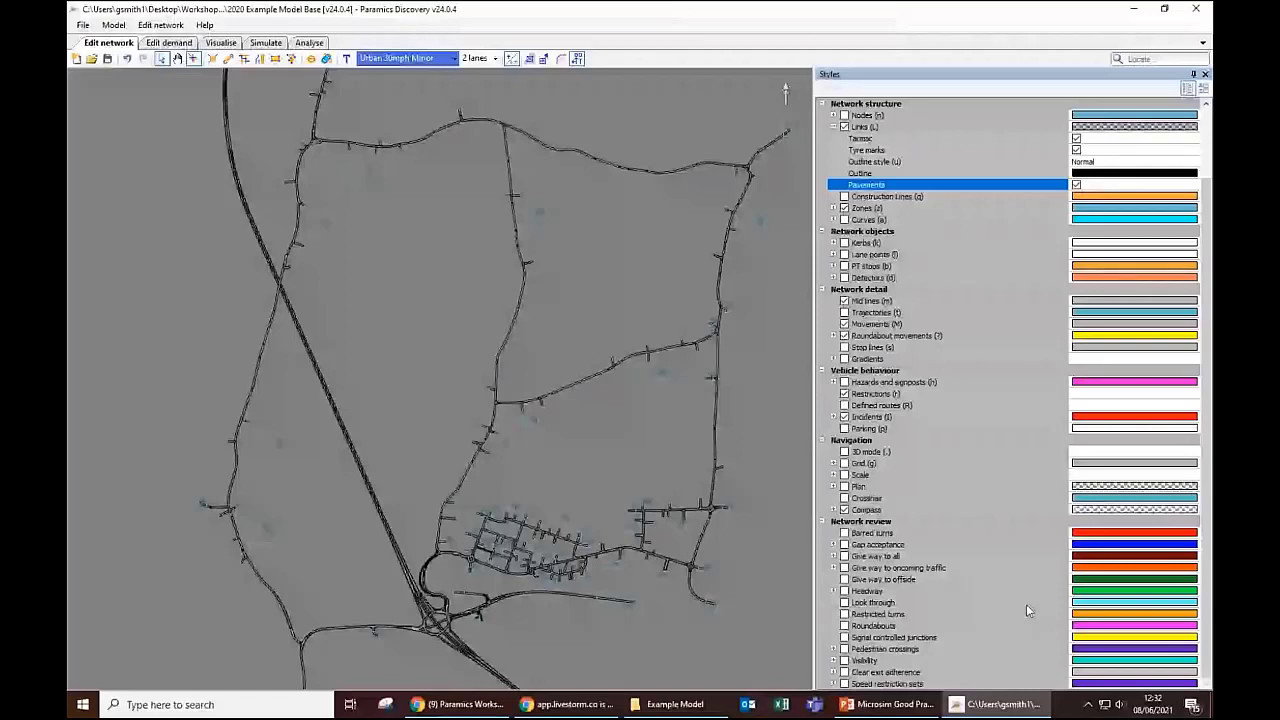
Step: Show the Visibility review overlay, examine its values along the road past zones 18, 19 and 51, and hide it again
{"action": "left_click_drag", "start_coordinate": [557, 483], "coordinate": [569, 428]}
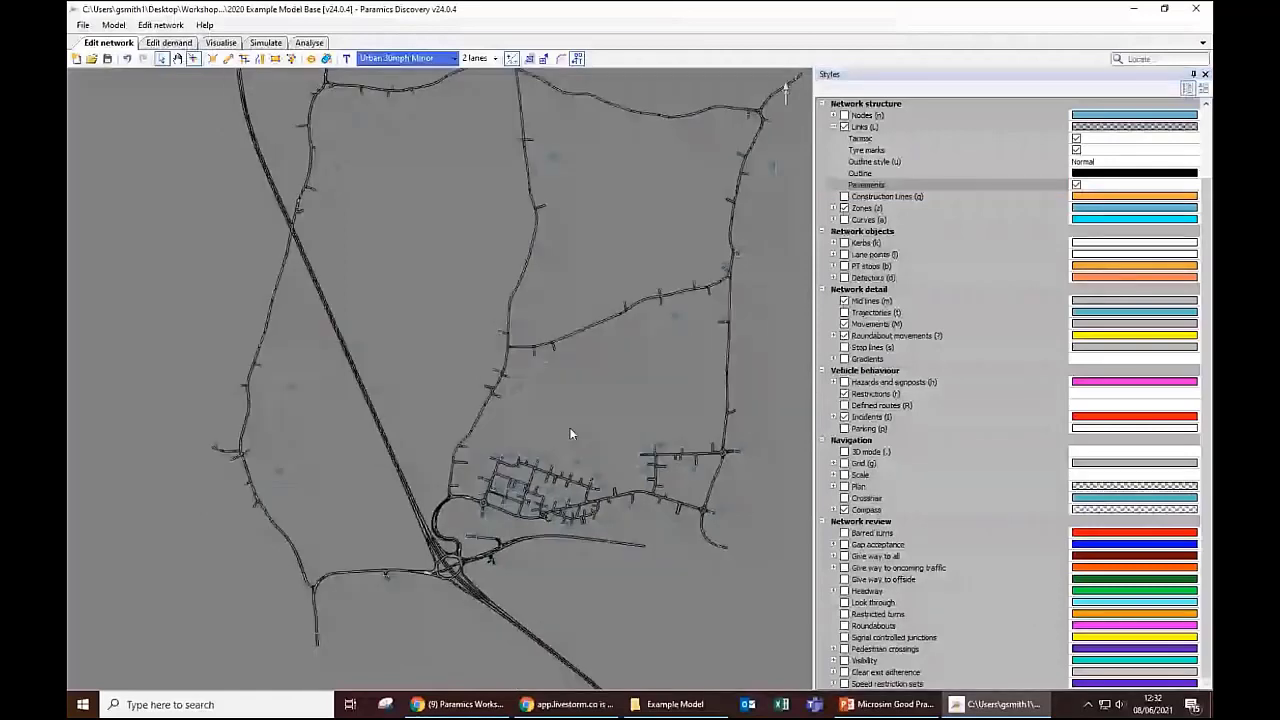
{"action": "left_click", "coordinate": [844, 660]}
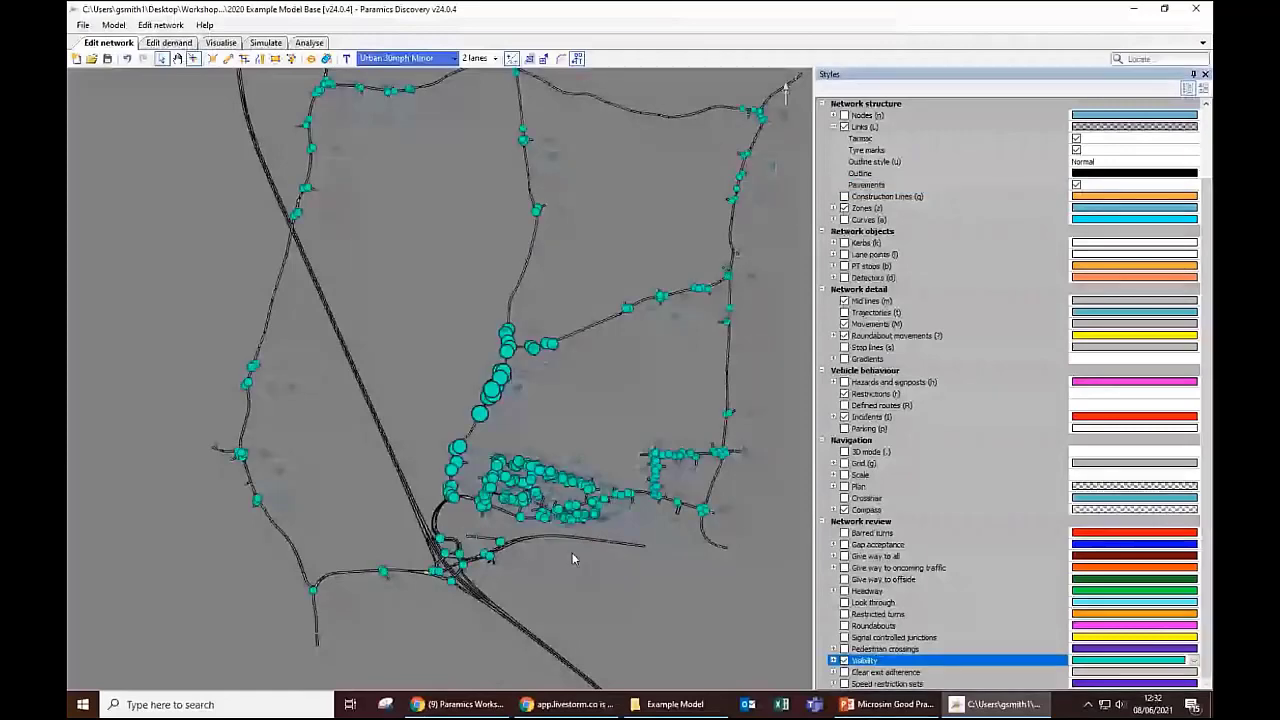
{"action": "scroll", "coordinate": [435, 463], "scroll_direction": "up", "scroll_amount": 2}
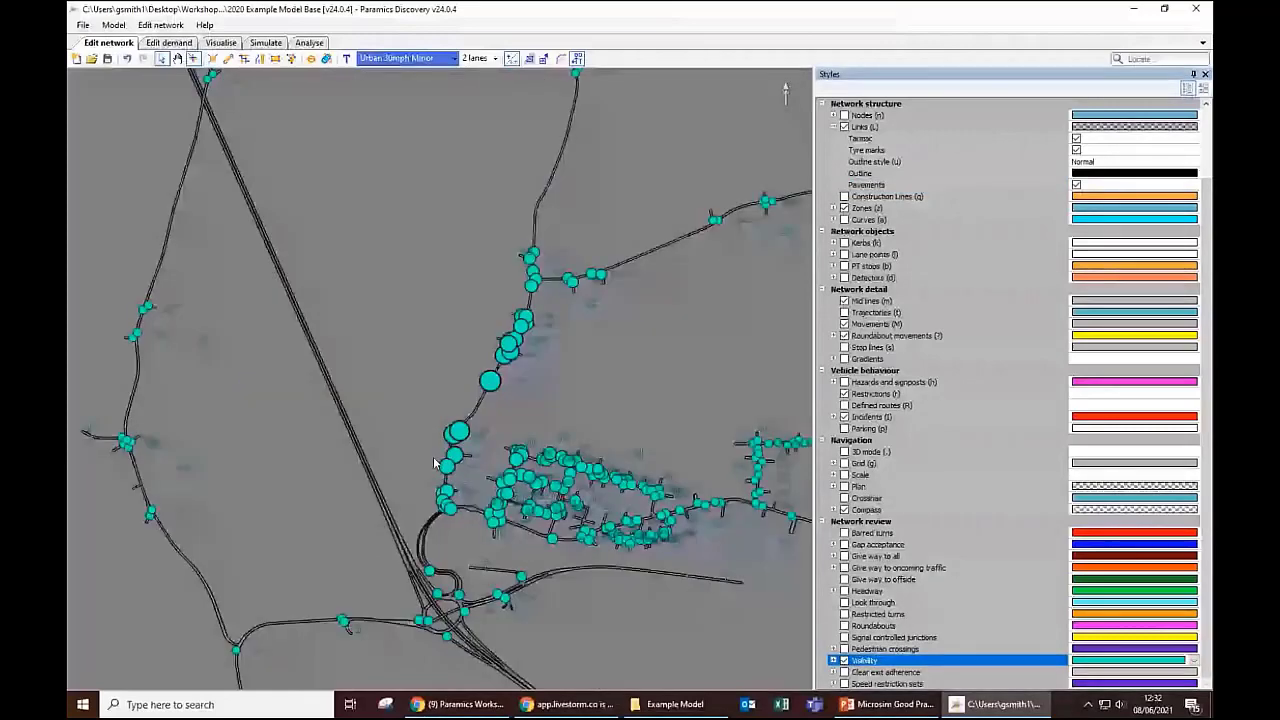
{"action": "scroll", "coordinate": [437, 463], "scroll_direction": "up", "scroll_amount": 3}
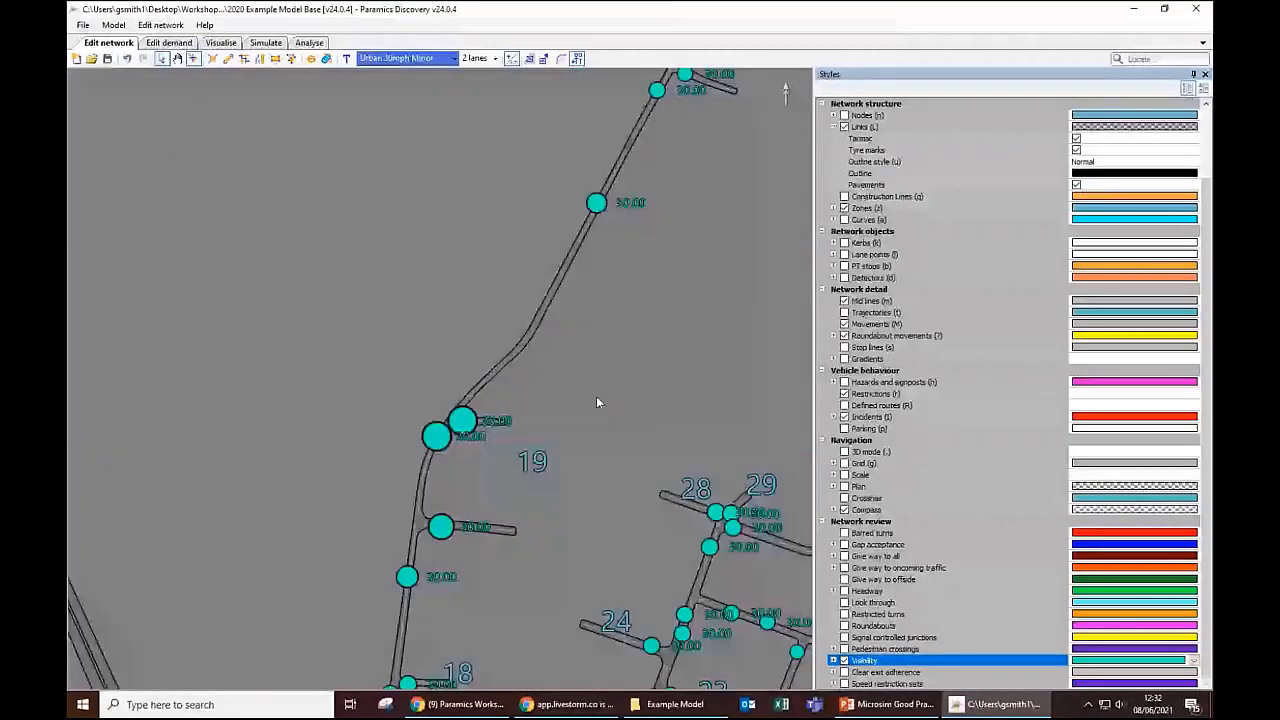
{"action": "scroll", "coordinate": [600, 400], "scroll_direction": "up", "scroll_amount": 2}
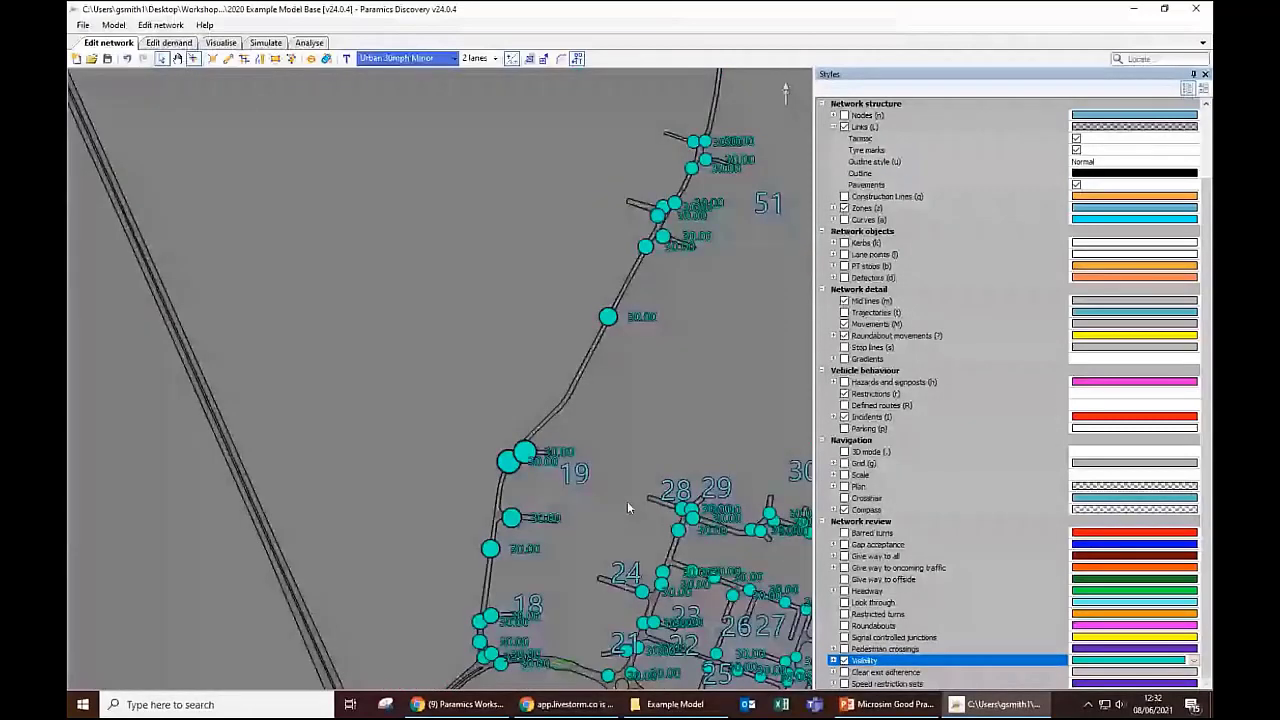
{"action": "scroll", "coordinate": [627, 501], "scroll_direction": "down", "scroll_amount": 5}
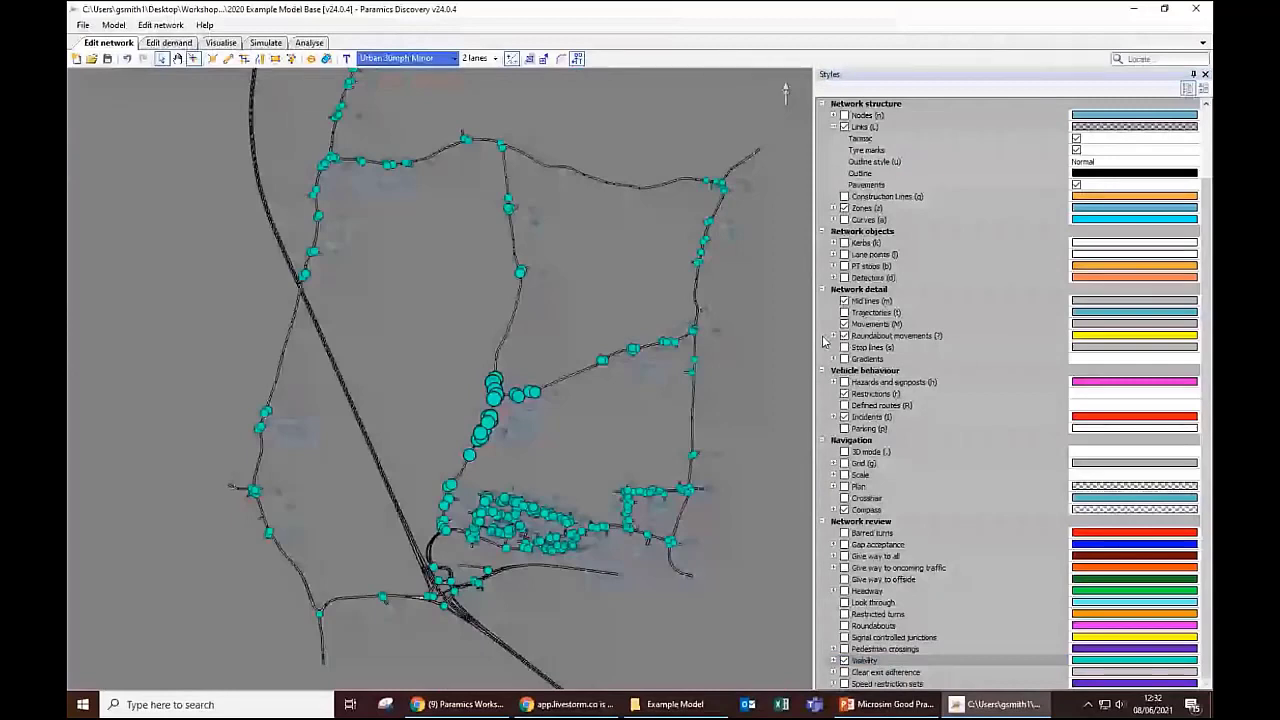
{"action": "left_click", "coordinate": [844, 660]}
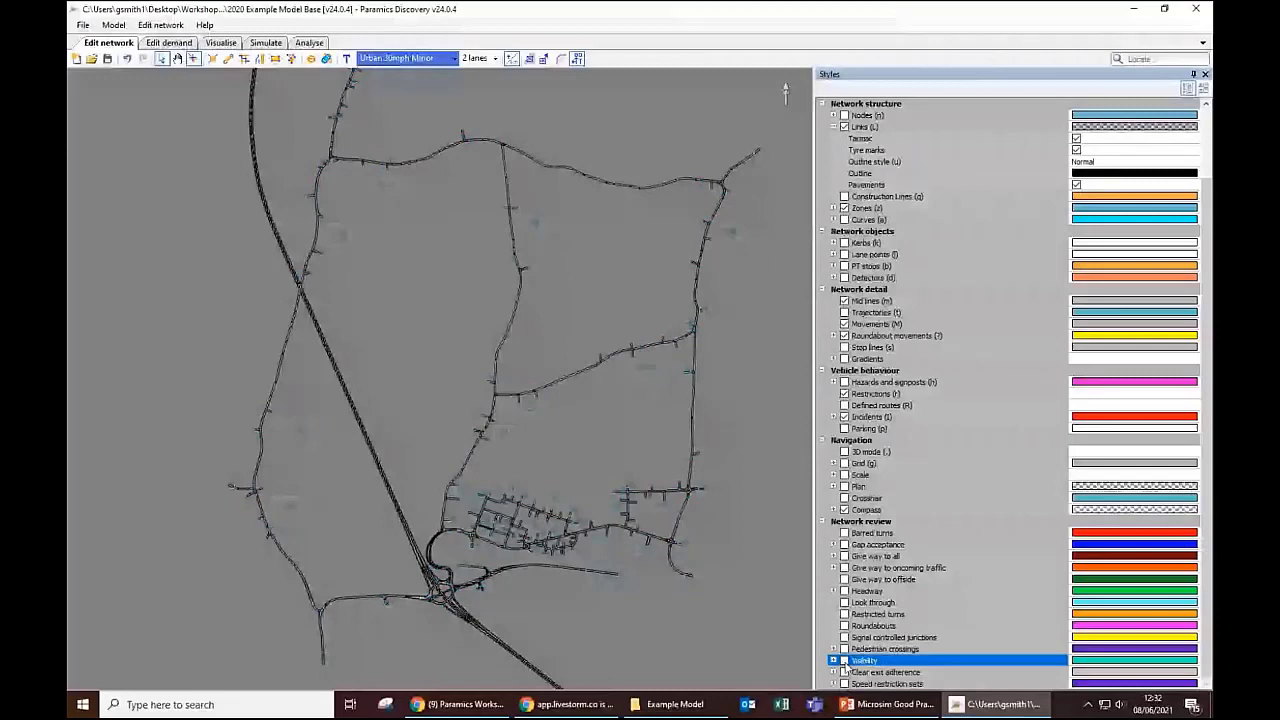
Step: Check the Look through, Headway and Gap acceptance review overlays across the network one at a time, hiding each again
{"action": "left_click", "coordinate": [844, 602]}
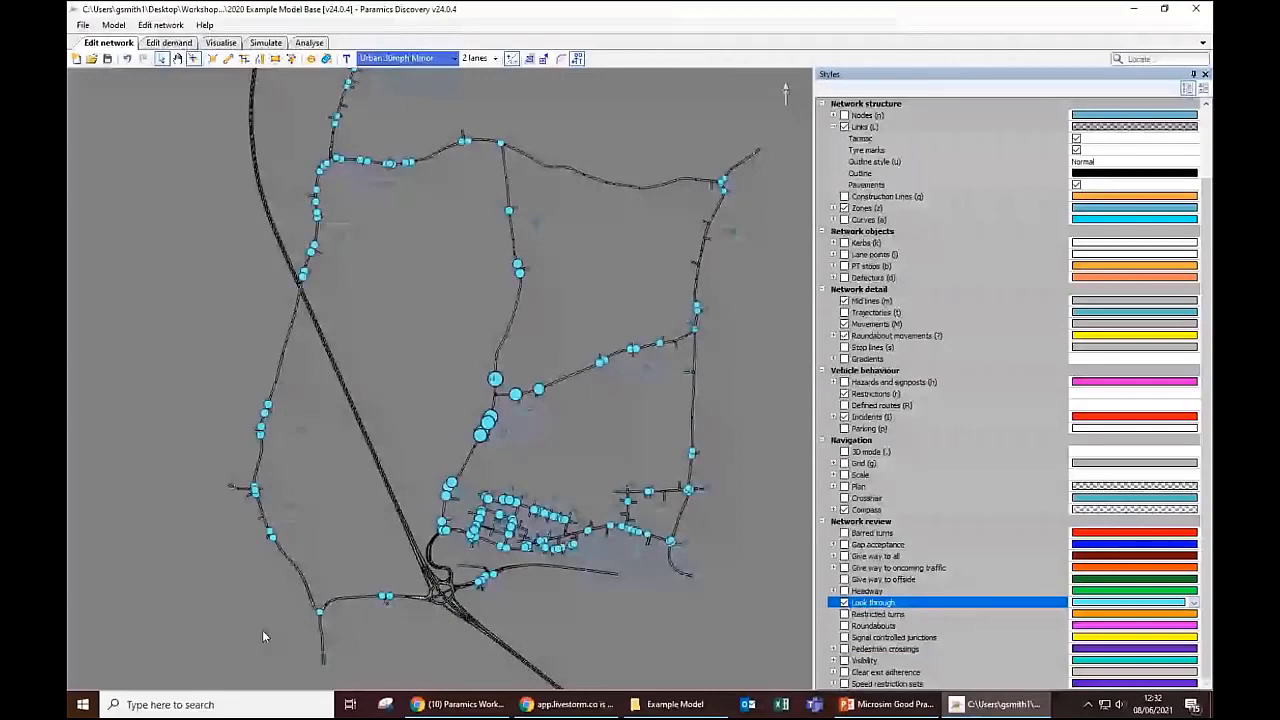
{"action": "left_click", "coordinate": [844, 602]}
{"action": "left_click", "coordinate": [844, 591]}
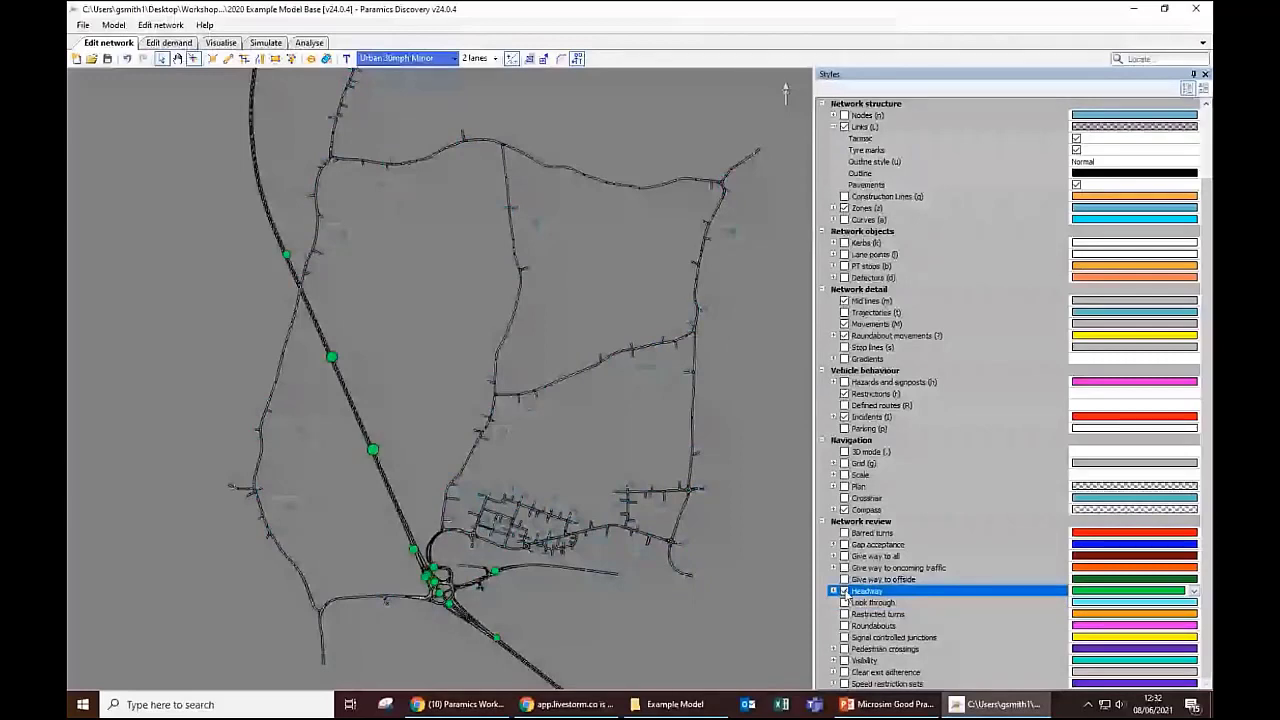
{"action": "left_click", "coordinate": [844, 591]}
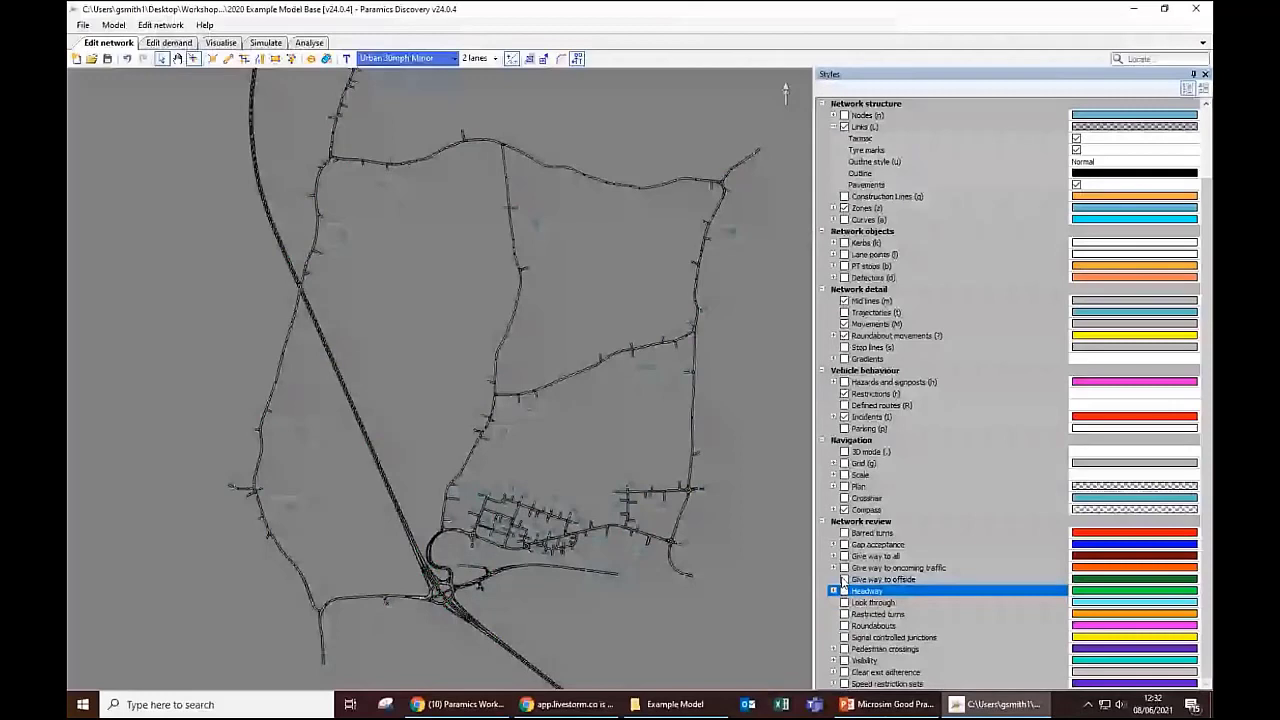
{"action": "left_click", "coordinate": [845, 546]}
{"action": "left_click", "coordinate": [845, 546]}
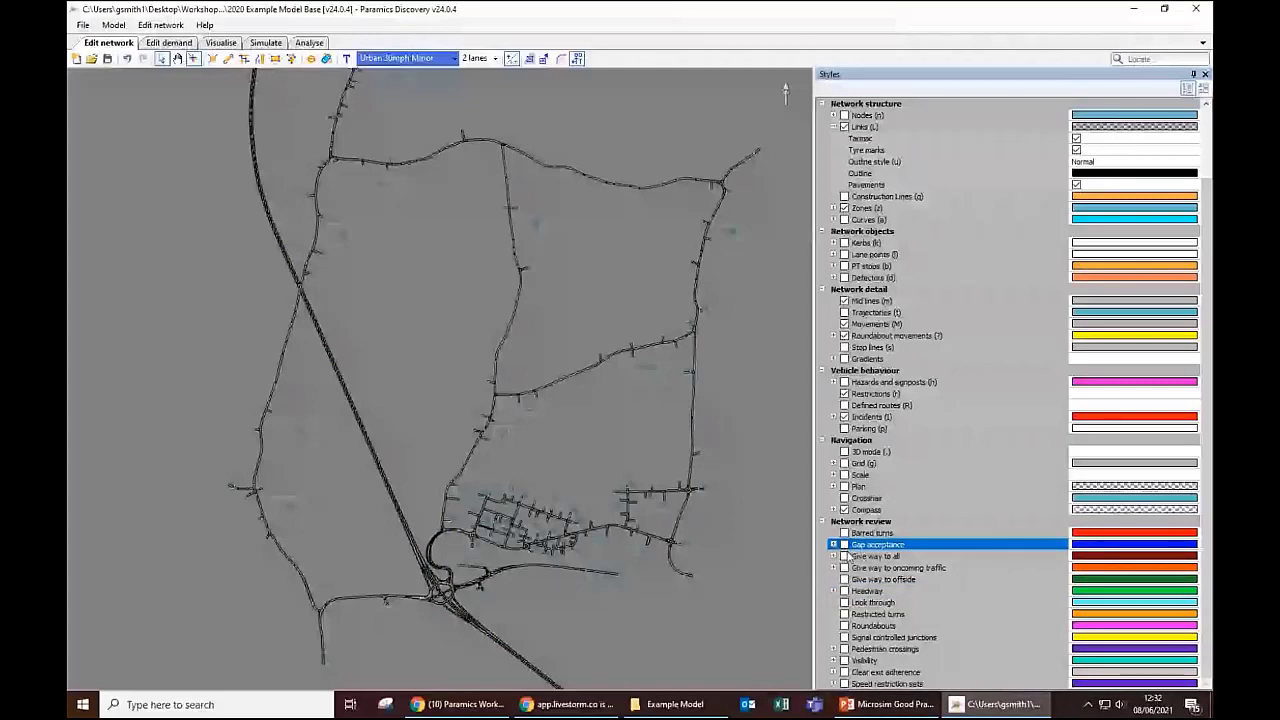
Step: Show the Give way to all review overlay and examine its values at the roundabout between zones 20 and 21
{"action": "left_click", "coordinate": [844, 556]}
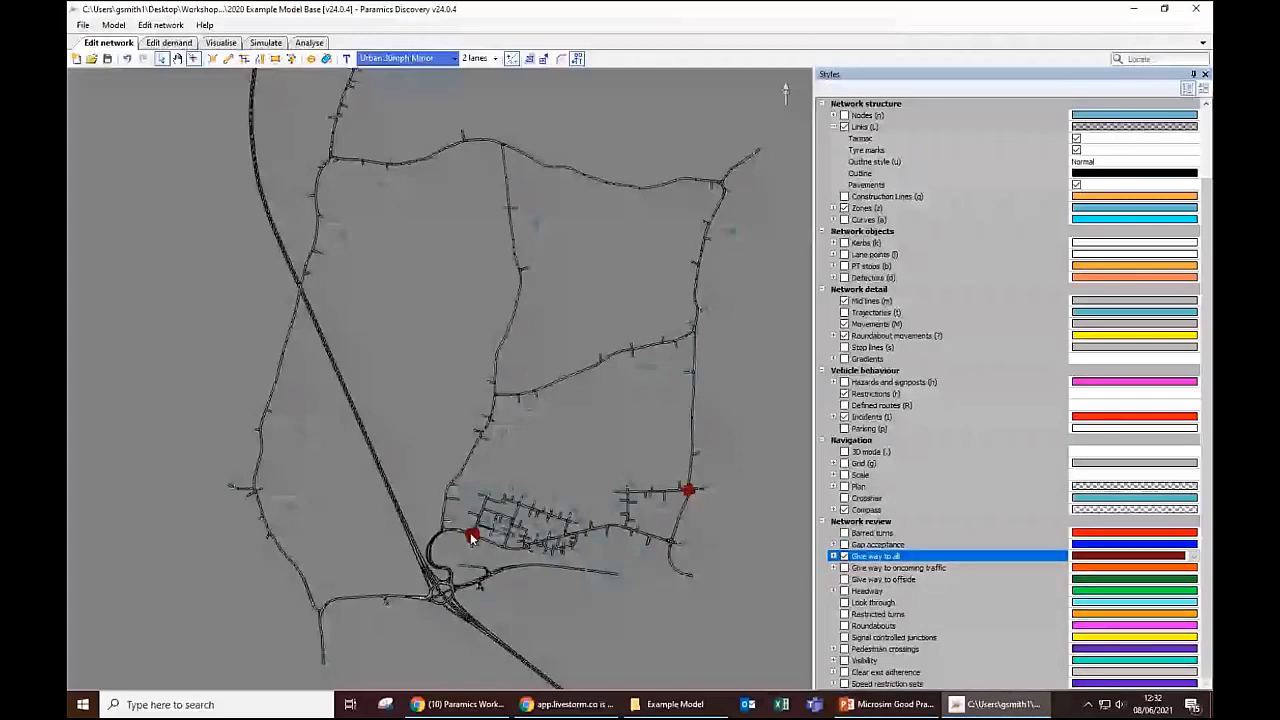
{"action": "scroll", "coordinate": [472, 537], "scroll_direction": "up", "scroll_amount": 5}
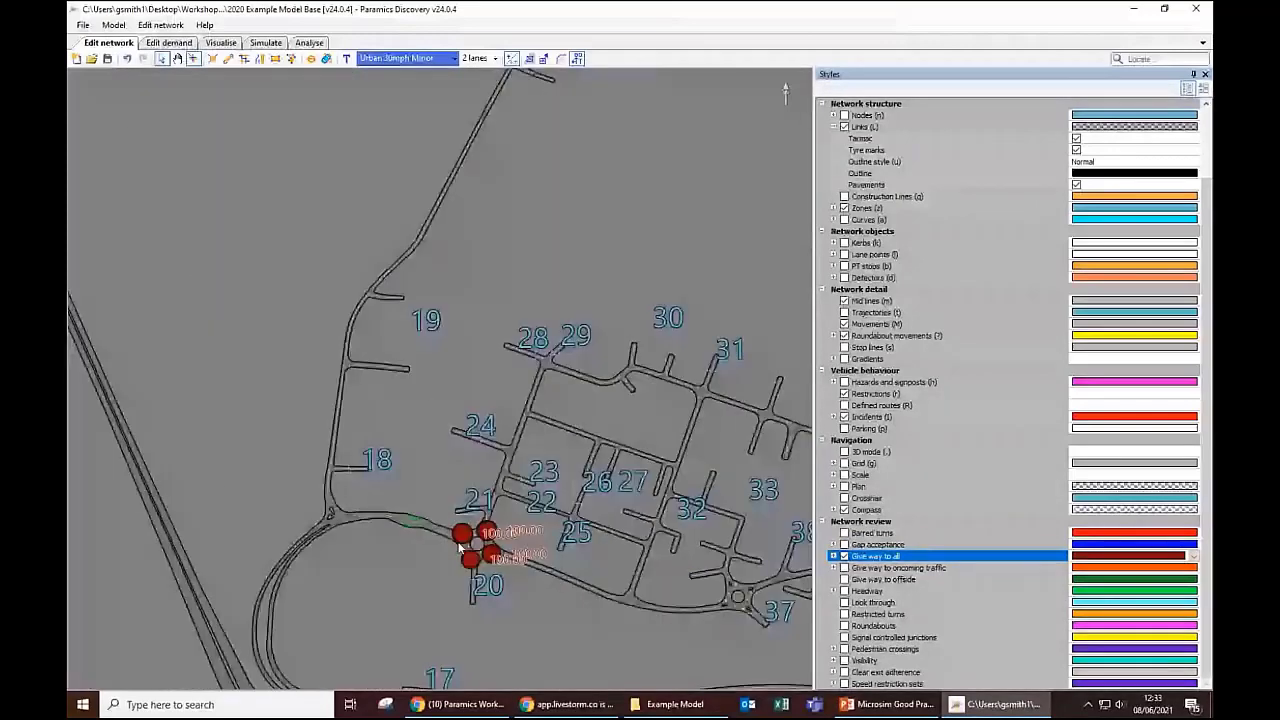
{"action": "scroll", "coordinate": [461, 544], "scroll_direction": "up", "scroll_amount": 5}
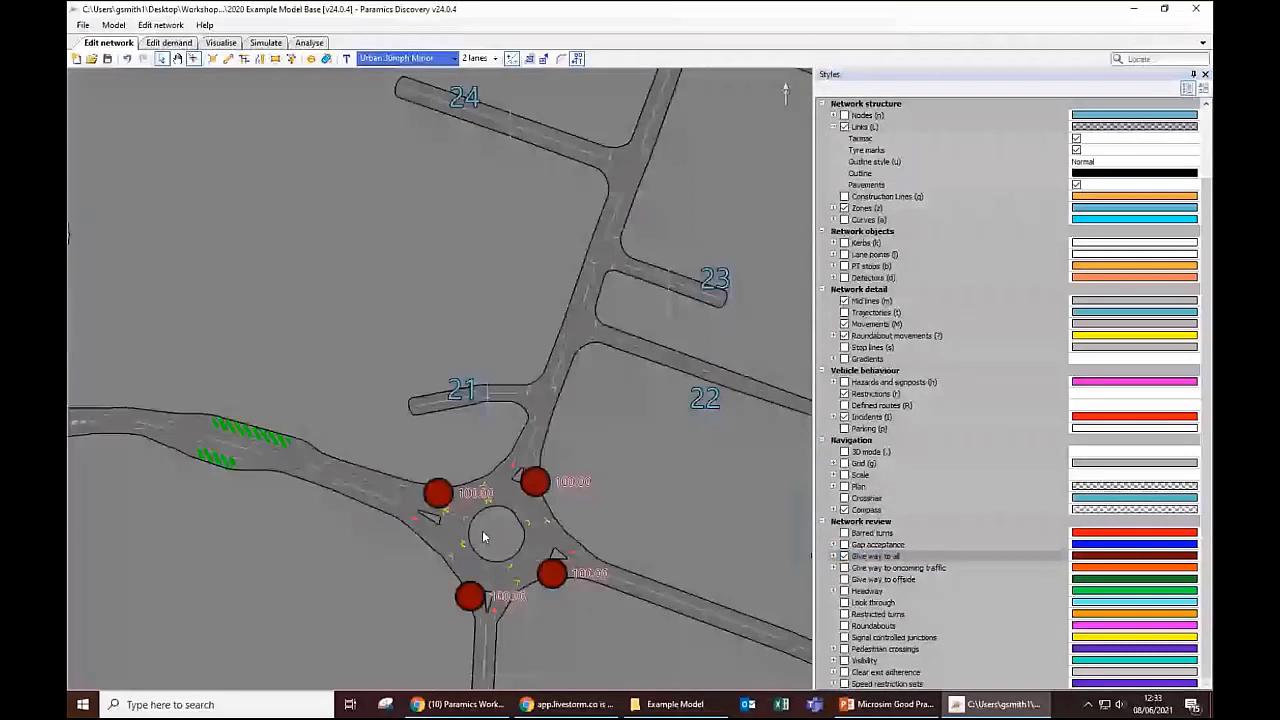
{"action": "scroll", "coordinate": [483, 537], "scroll_direction": "up", "scroll_amount": 3}
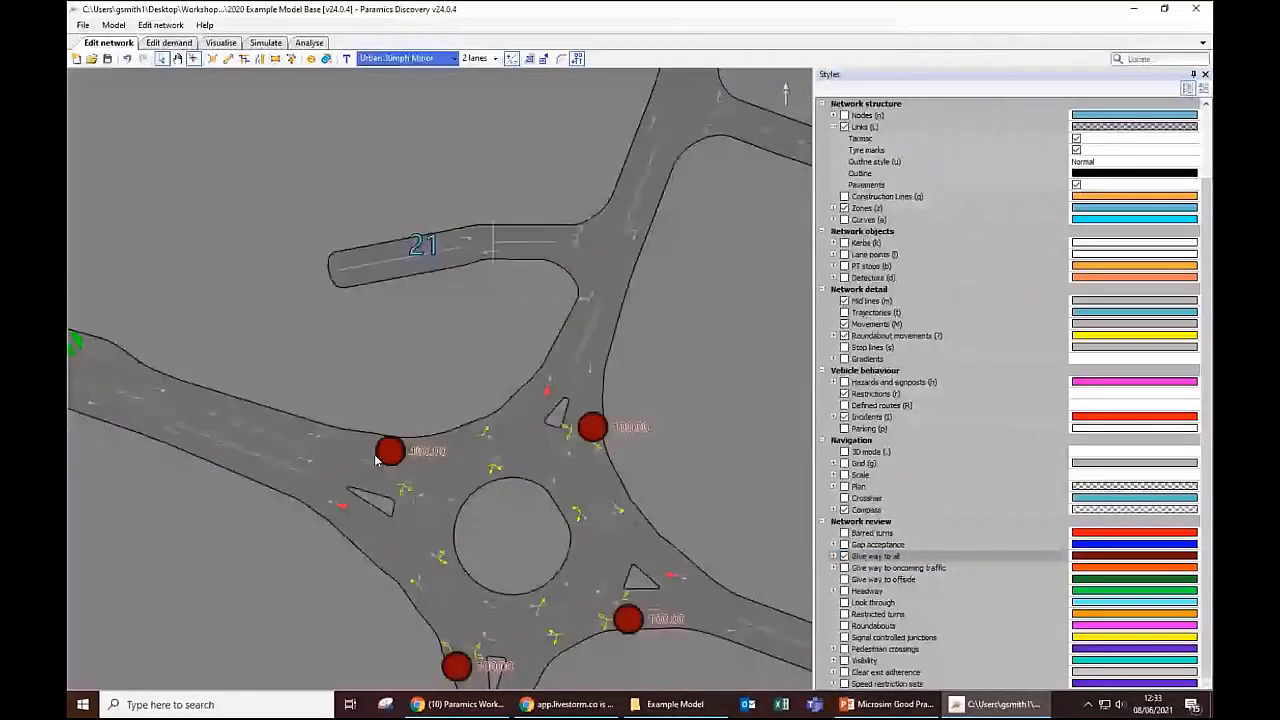
{"action": "left_click_drag", "start_coordinate": [614, 499], "coordinate": [623, 376]}
{"action": "scroll", "coordinate": [623, 376], "scroll_direction": "down", "scroll_amount": 1}
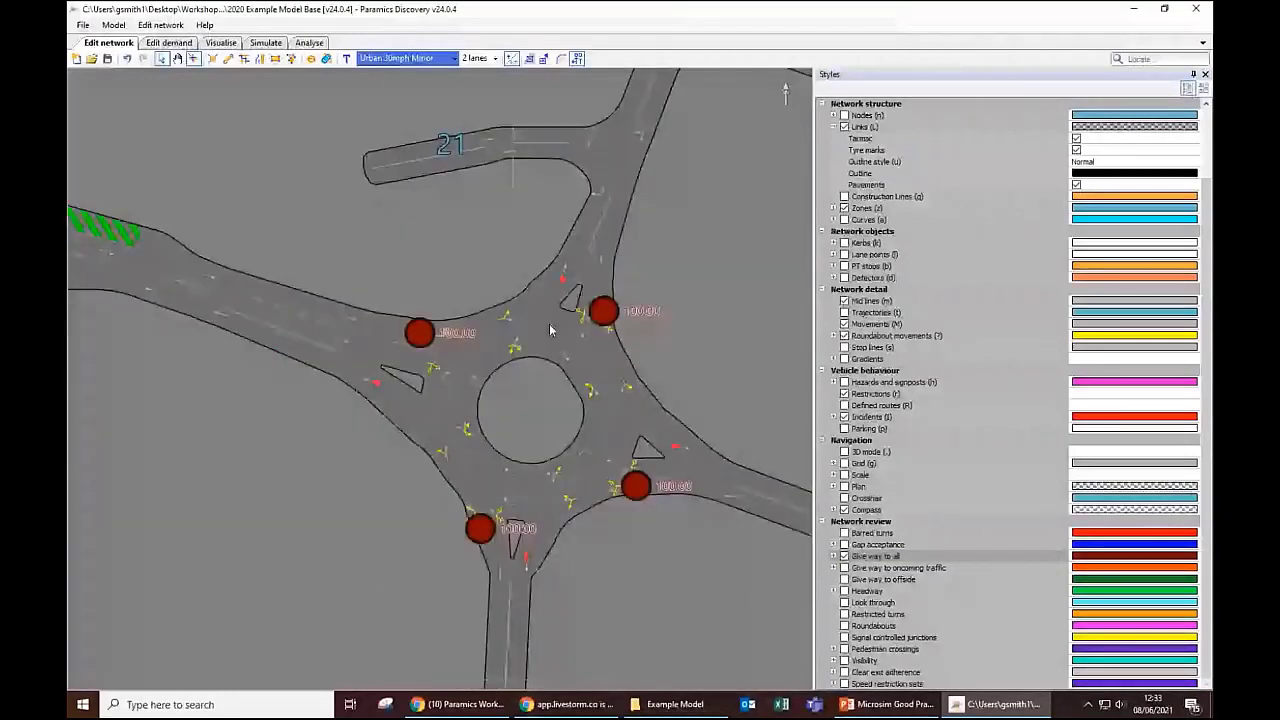
Step: Show vehicle trajectories at the roundabout between zones 20 and 21 and examine the paths past its western entry link
{"action": "key", "text": "t"}
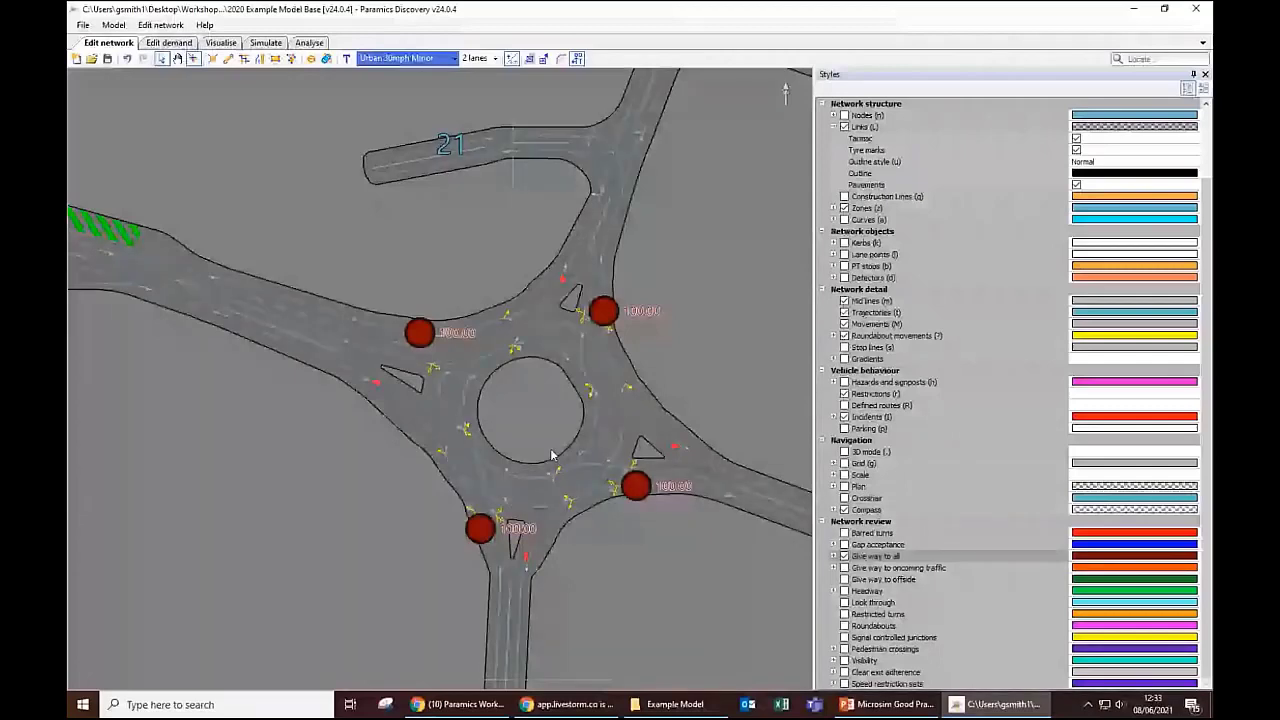
{"action": "scroll", "coordinate": [347, 318], "scroll_direction": "up", "scroll_amount": 2}
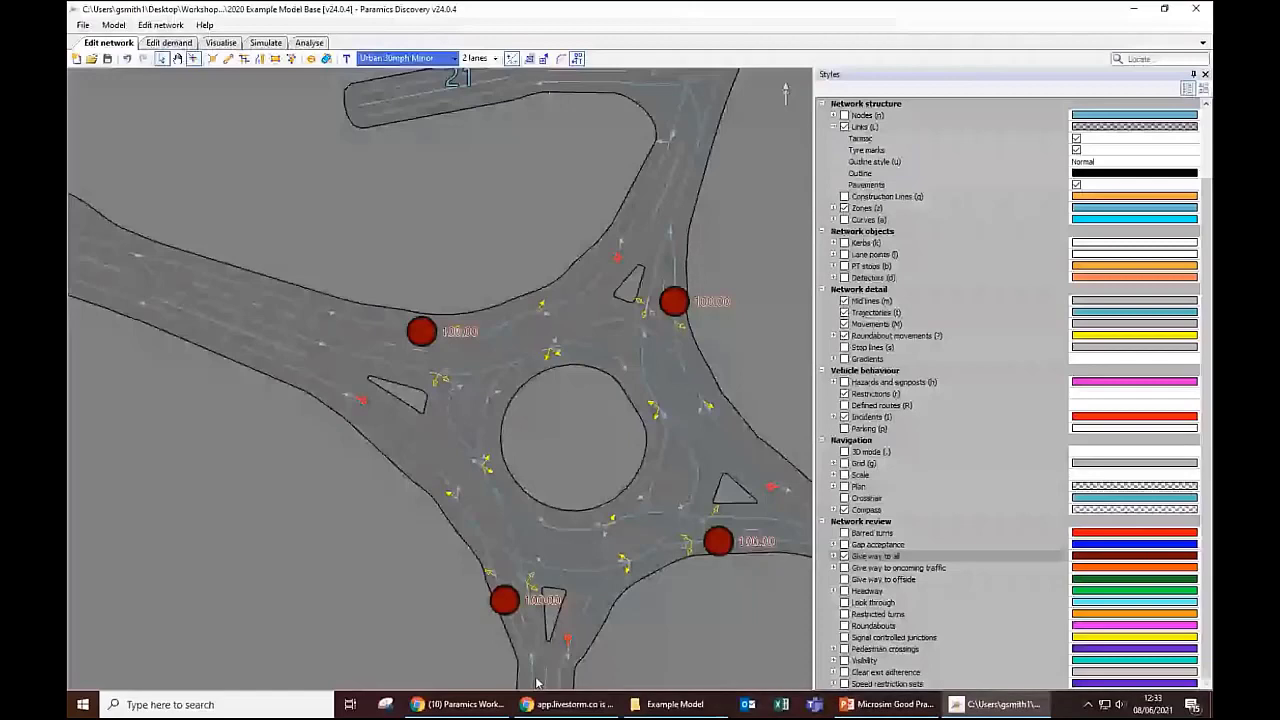
{"action": "scroll", "coordinate": [536, 683], "scroll_direction": "down", "scroll_amount": 1}
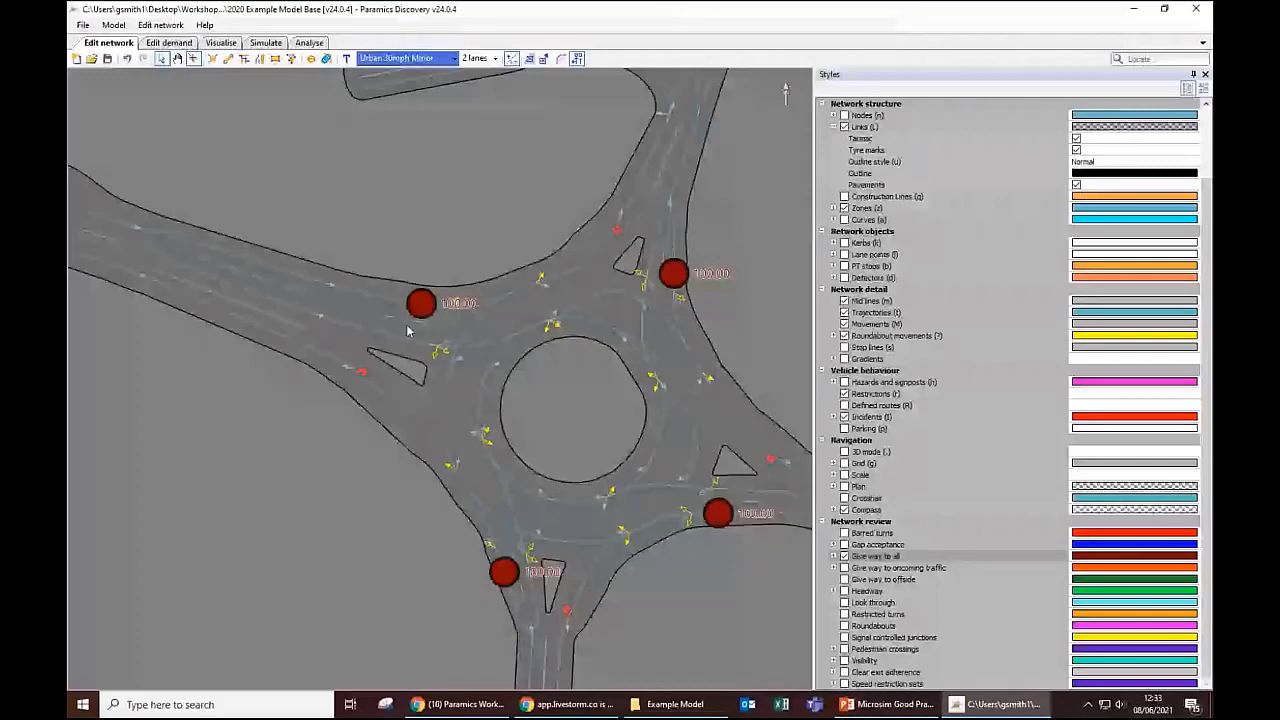
{"action": "left_click", "coordinate": [367, 290]}
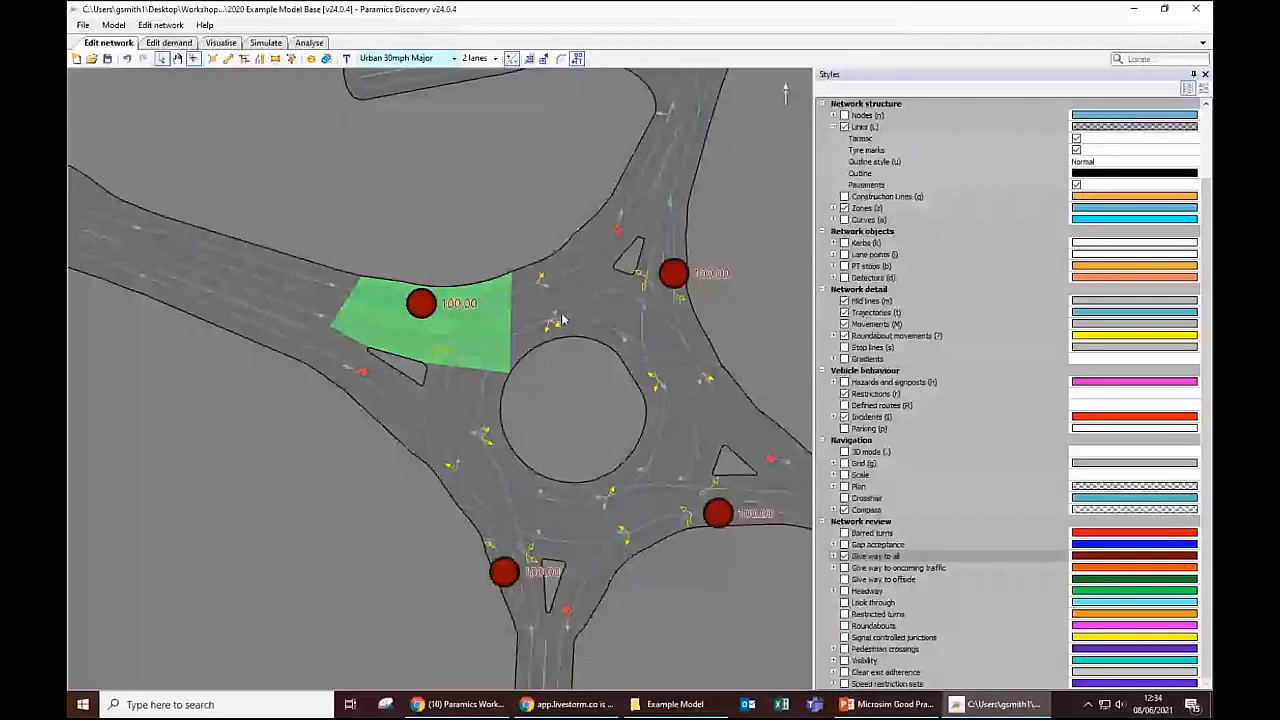
{"action": "left_click", "coordinate": [433, 193]}
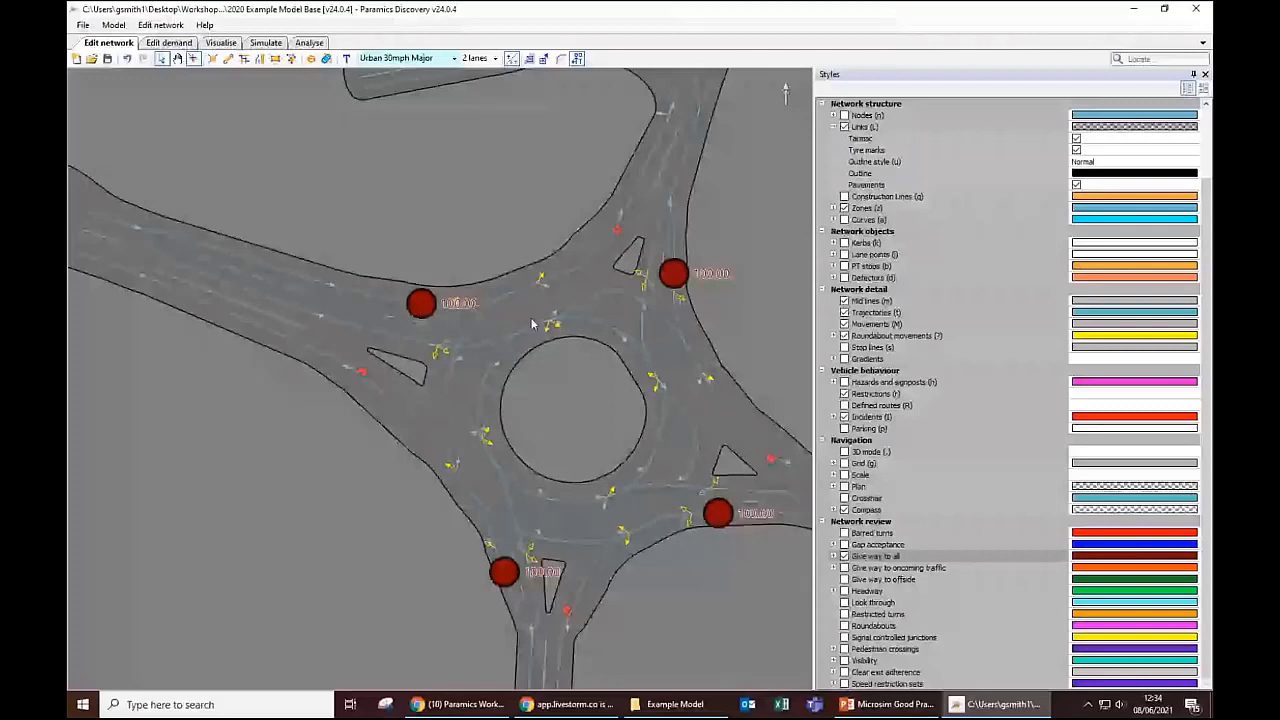
Step: Switch Give way to all off and back on for the roundabout's western entry link, and set its adherence to 50%
{"action": "scroll", "coordinate": [405, 296], "scroll_direction": "down", "scroll_amount": 1}
{"action": "left_click", "coordinate": [405, 296]}
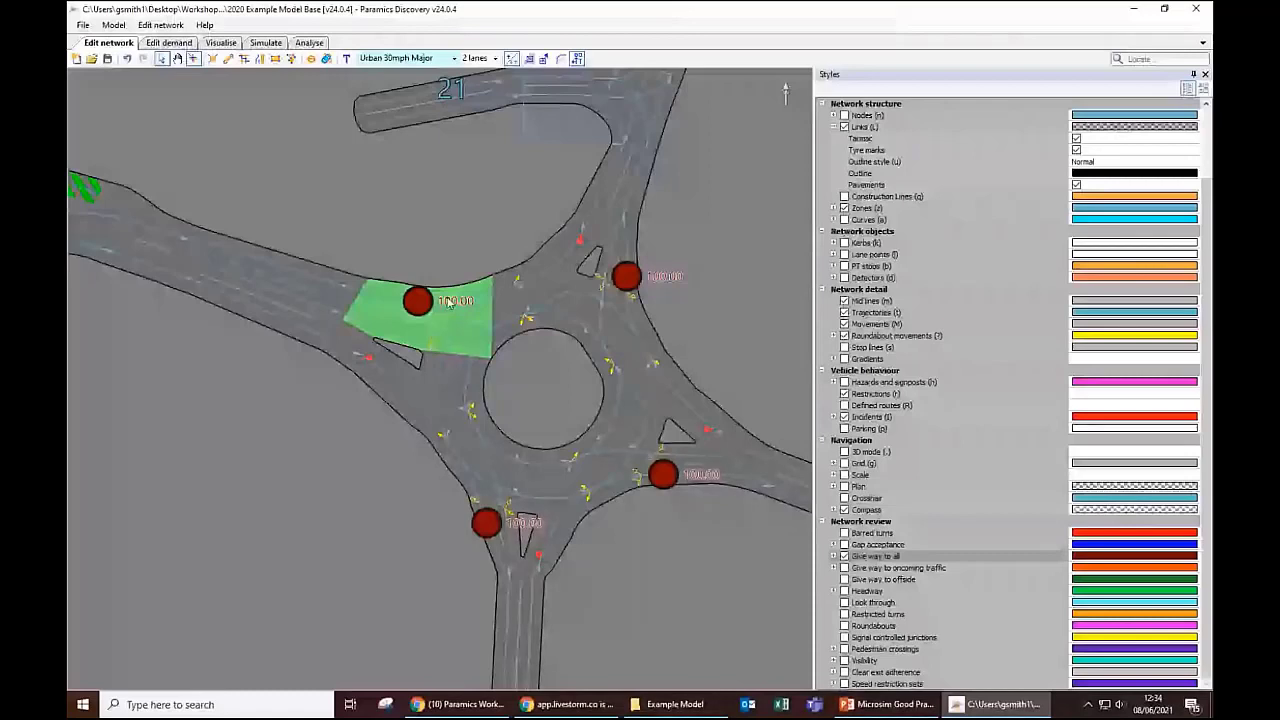
{"action": "double_click", "coordinate": [398, 320]}
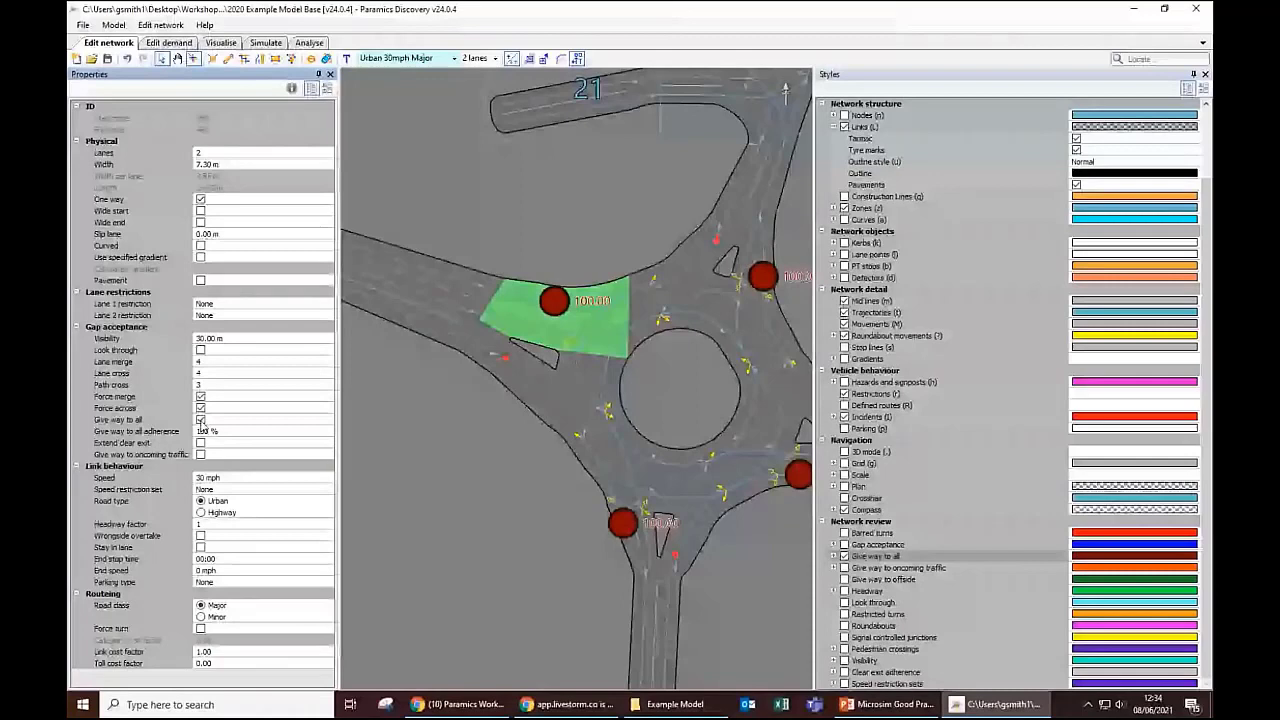
{"action": "left_click", "coordinate": [201, 420]}
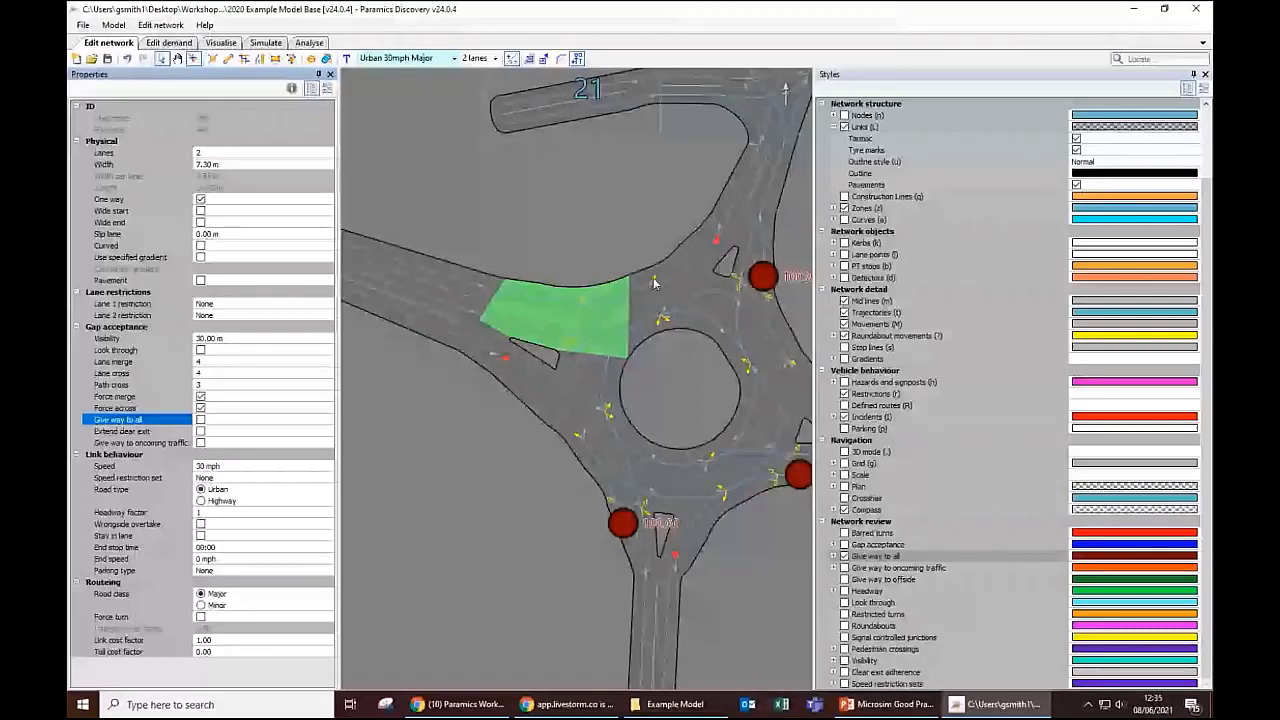
{"action": "left_click", "coordinate": [200, 419]}
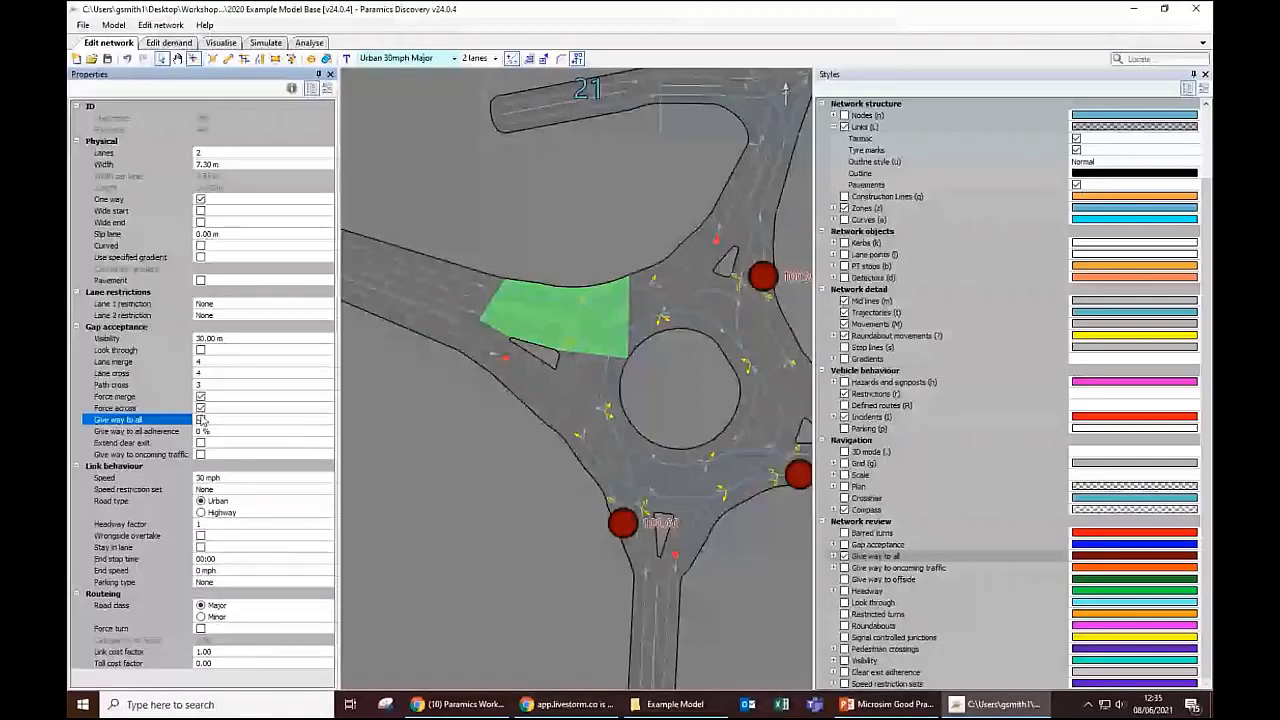
{"action": "left_click", "coordinate": [210, 431]}
{"action": "type", "text": "50"}
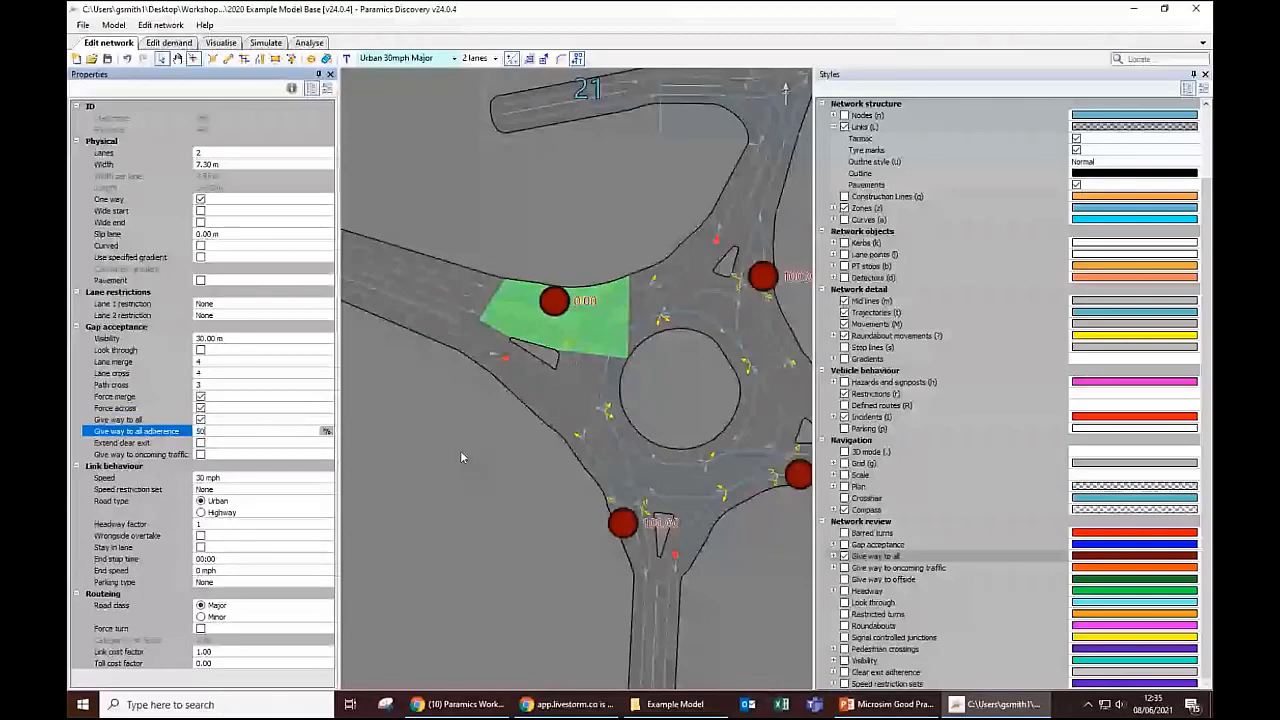
{"action": "key", "text": "Return"}
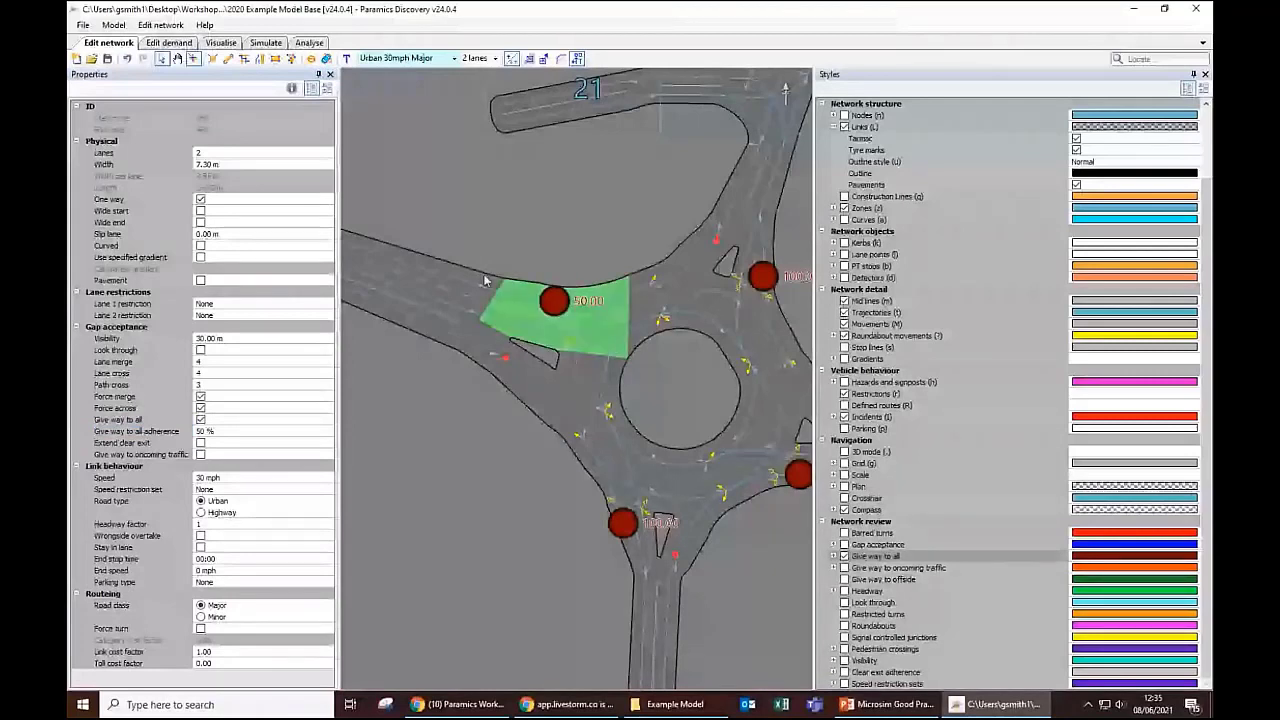
Step: Deselect the link and compare the Give way to all overlay at the roundabout beside zone 37
{"action": "left_click", "coordinate": [548, 221]}
{"action": "scroll", "coordinate": [548, 221], "scroll_direction": "down", "scroll_amount": 3}
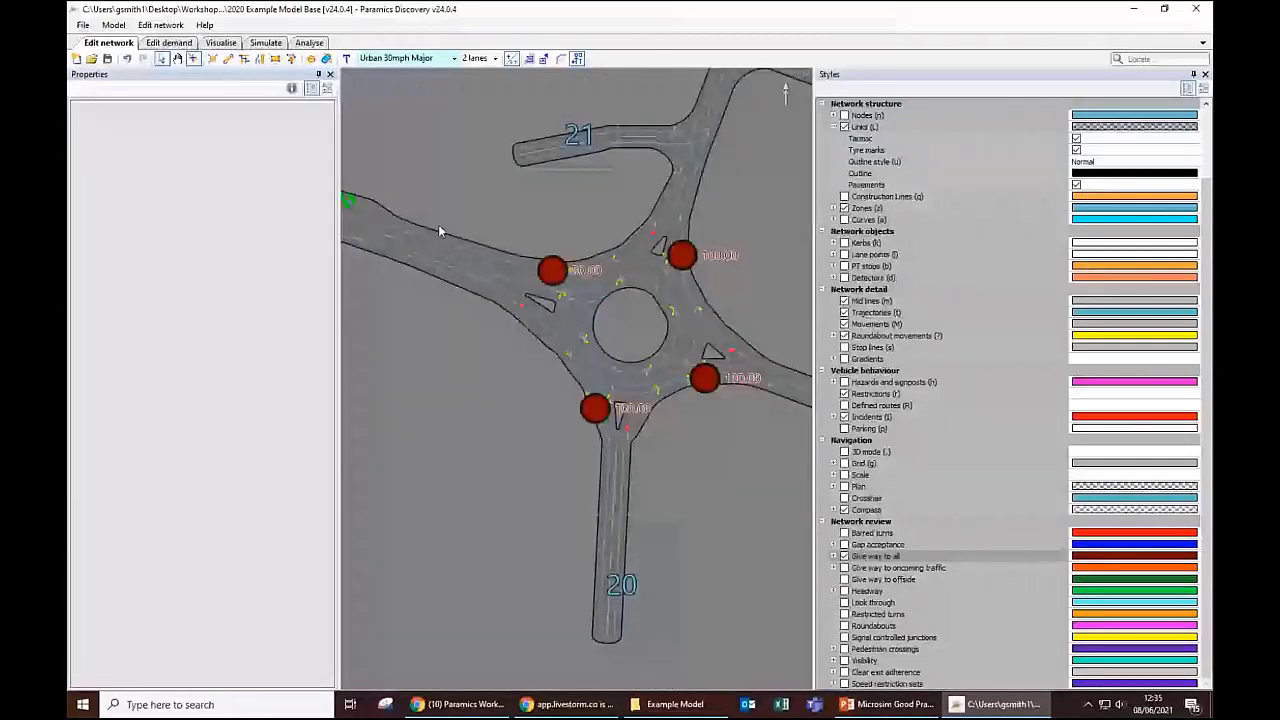
{"action": "scroll", "coordinate": [369, 357], "scroll_direction": "down", "scroll_amount": 3}
{"action": "left_click_drag", "start_coordinate": [790, 530], "coordinate": [355, 497]}
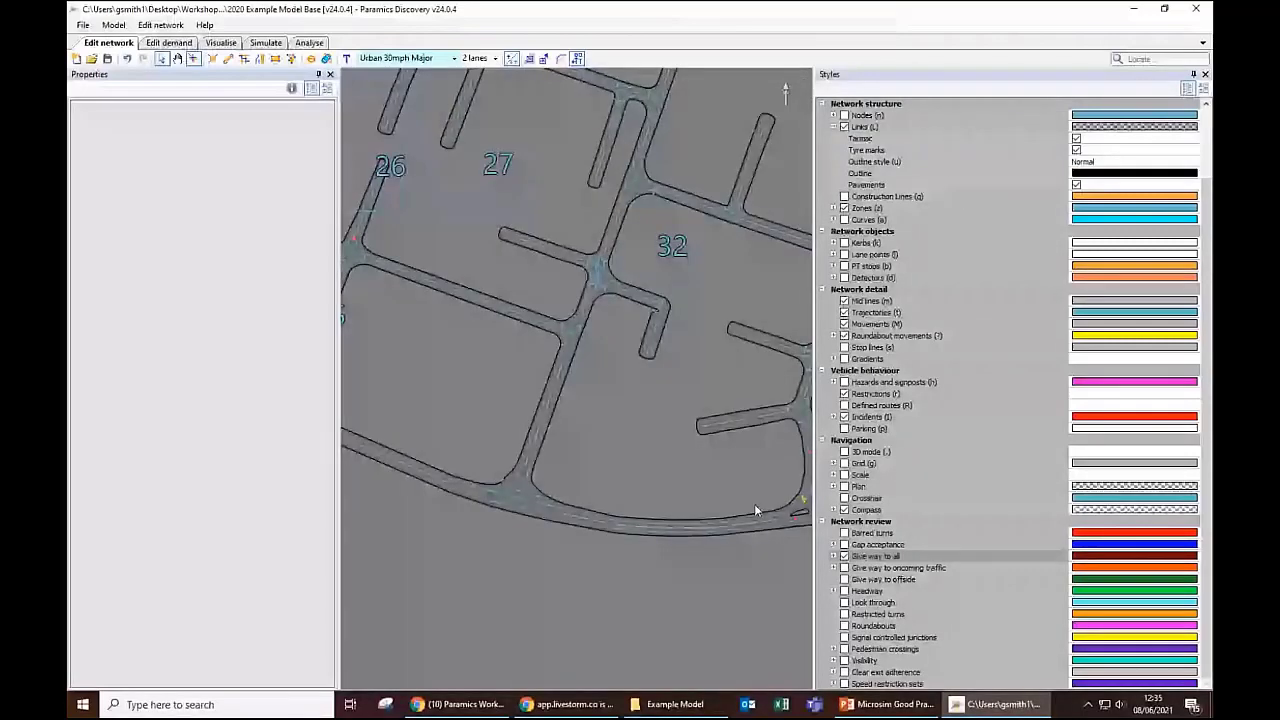
{"action": "left_click_drag", "start_coordinate": [757, 510], "coordinate": [480, 463]}
{"action": "scroll", "coordinate": [531, 421], "scroll_direction": "up", "scroll_amount": 3}
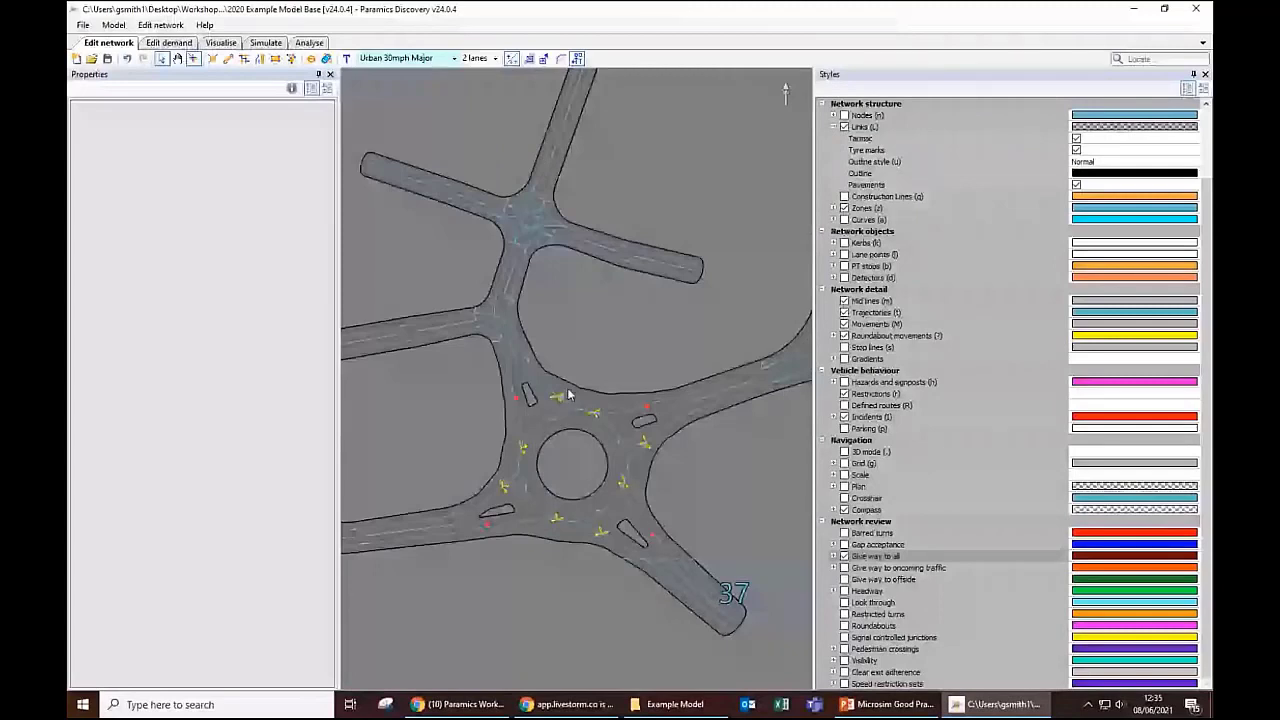
{"action": "scroll", "coordinate": [568, 395], "scroll_direction": "down", "scroll_amount": 1}
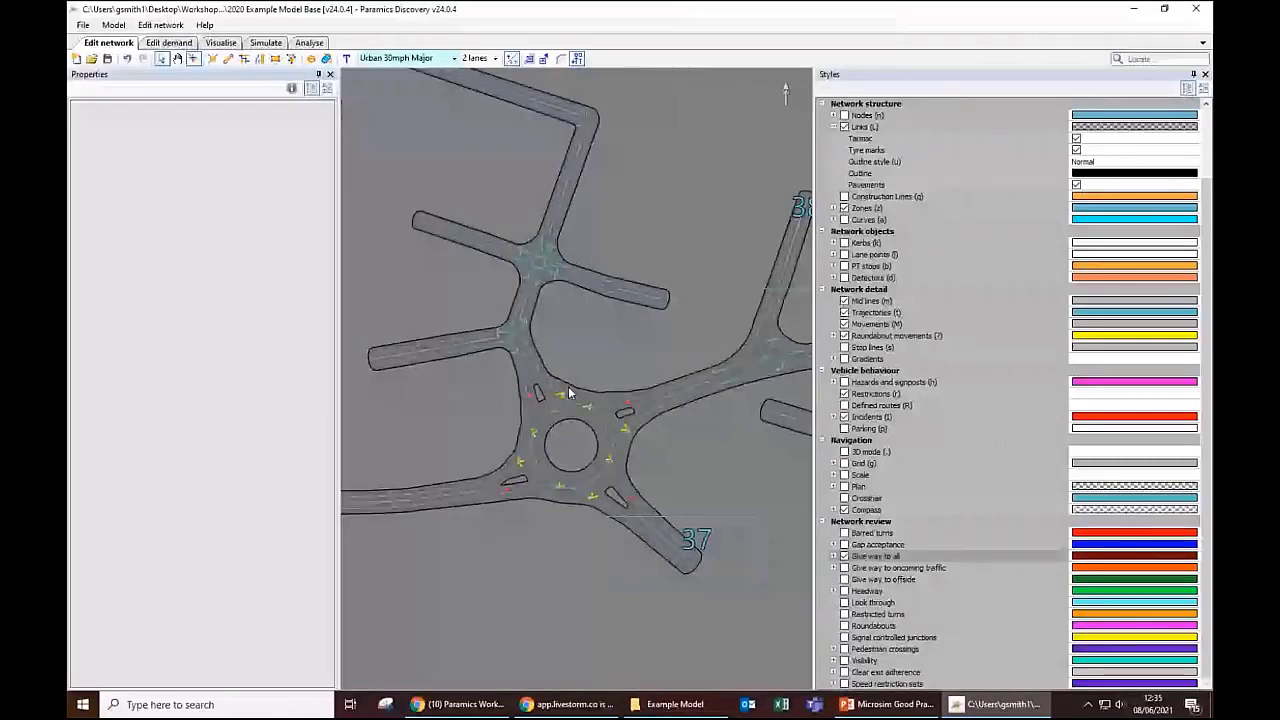
Step: Replace the Give way to all review overlay with Give way to oncoming traffic and locate the marked link west of zone 54
{"action": "scroll", "coordinate": [568, 393], "scroll_direction": "down", "scroll_amount": 3}
{"action": "left_click", "coordinate": [845, 557]}
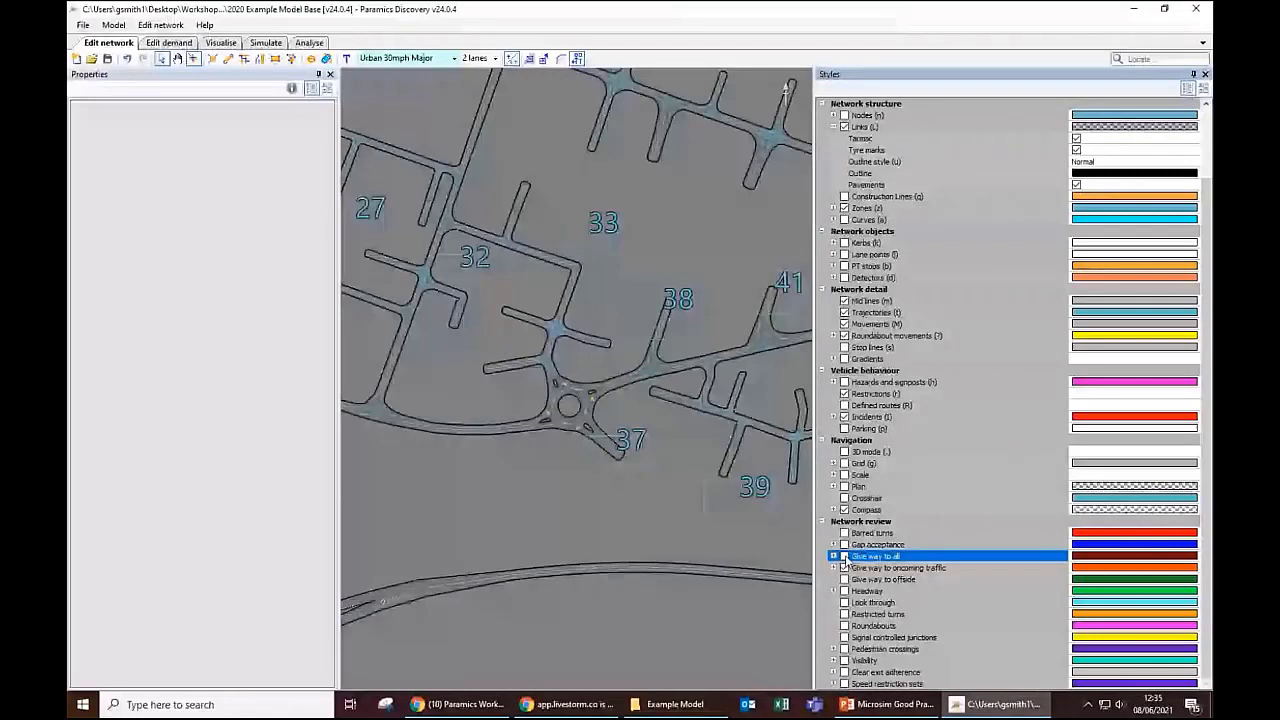
{"action": "scroll", "coordinate": [758, 440], "scroll_direction": "down", "scroll_amount": 3}
{"action": "left_click_drag", "start_coordinate": [732, 367], "coordinate": [620, 693]}
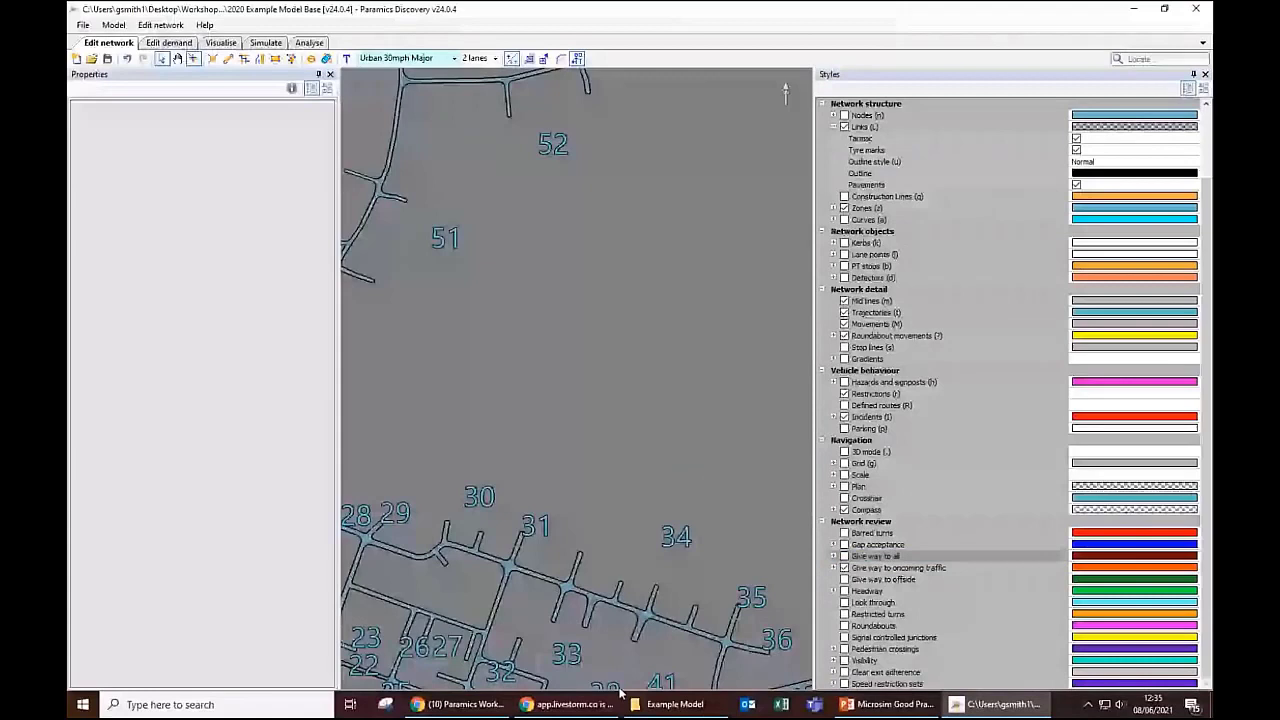
{"action": "left_click_drag", "start_coordinate": [700, 120], "coordinate": [546, 685]}
{"action": "scroll", "coordinate": [508, 325], "scroll_direction": "up", "scroll_amount": 3}
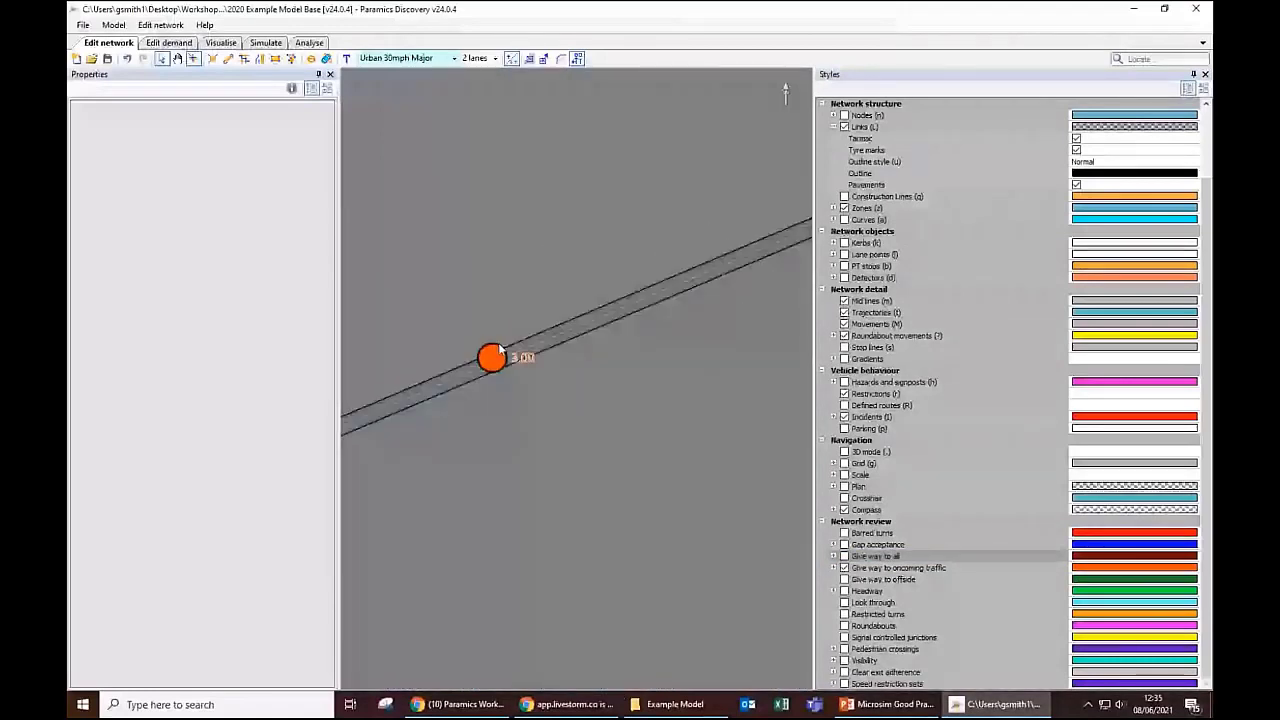
Step: Select the link marked for giving way to oncoming traffic and examine its gap acceptance properties and the surrounding network
{"action": "left_click", "coordinate": [540, 333]}
{"action": "left_click_drag", "start_coordinate": [540, 333], "coordinate": [568, 293]}
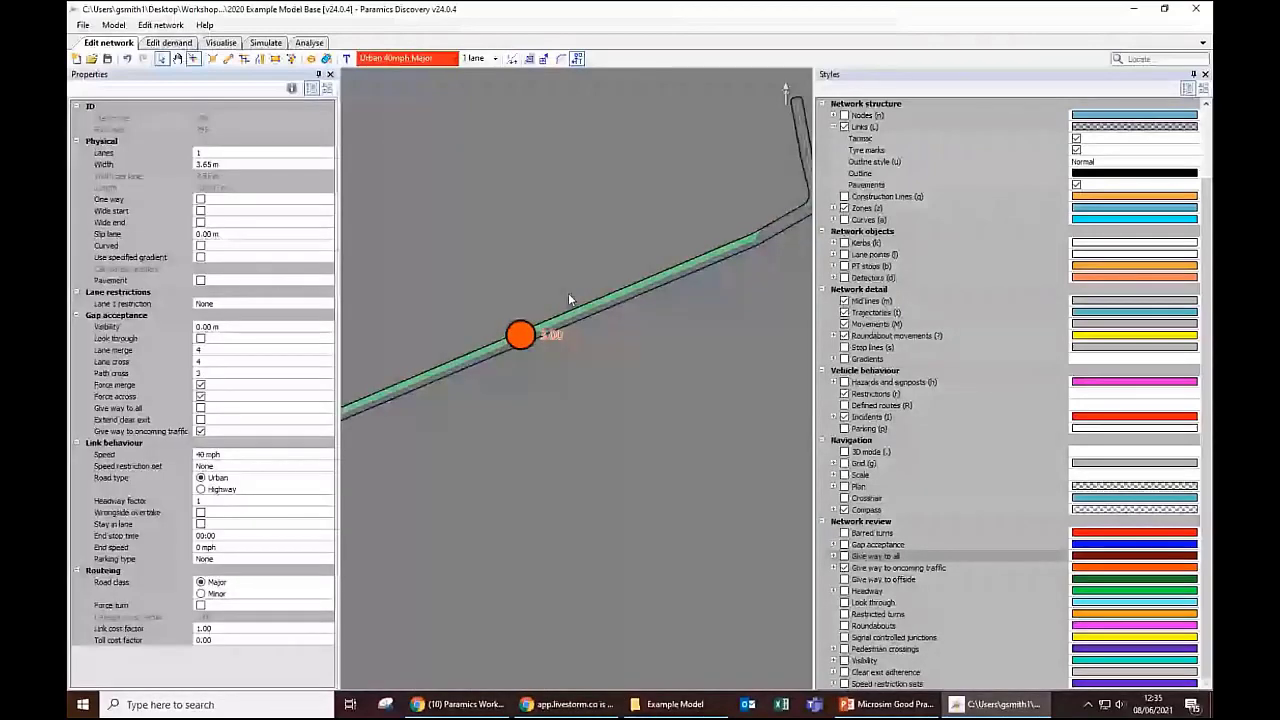
{"action": "scroll", "coordinate": [568, 293], "scroll_direction": "down", "scroll_amount": 1}
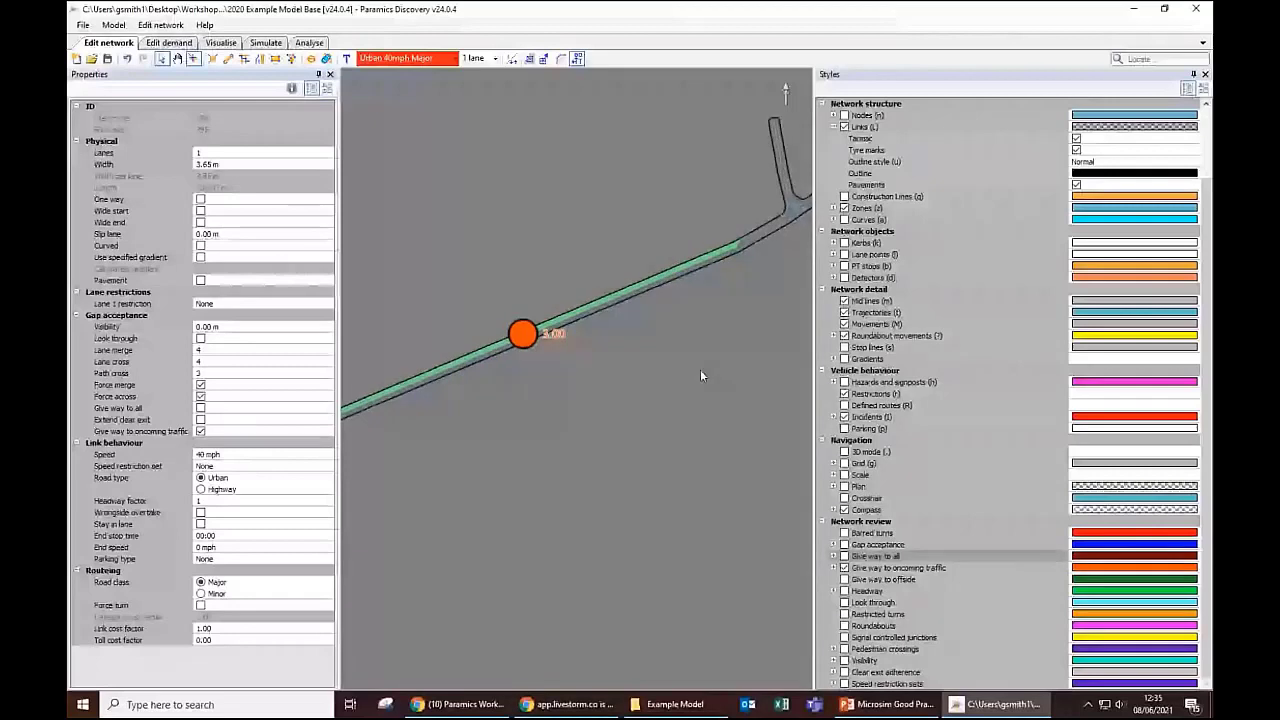
{"action": "left_click_drag", "start_coordinate": [742, 246], "coordinate": [677, 346]}
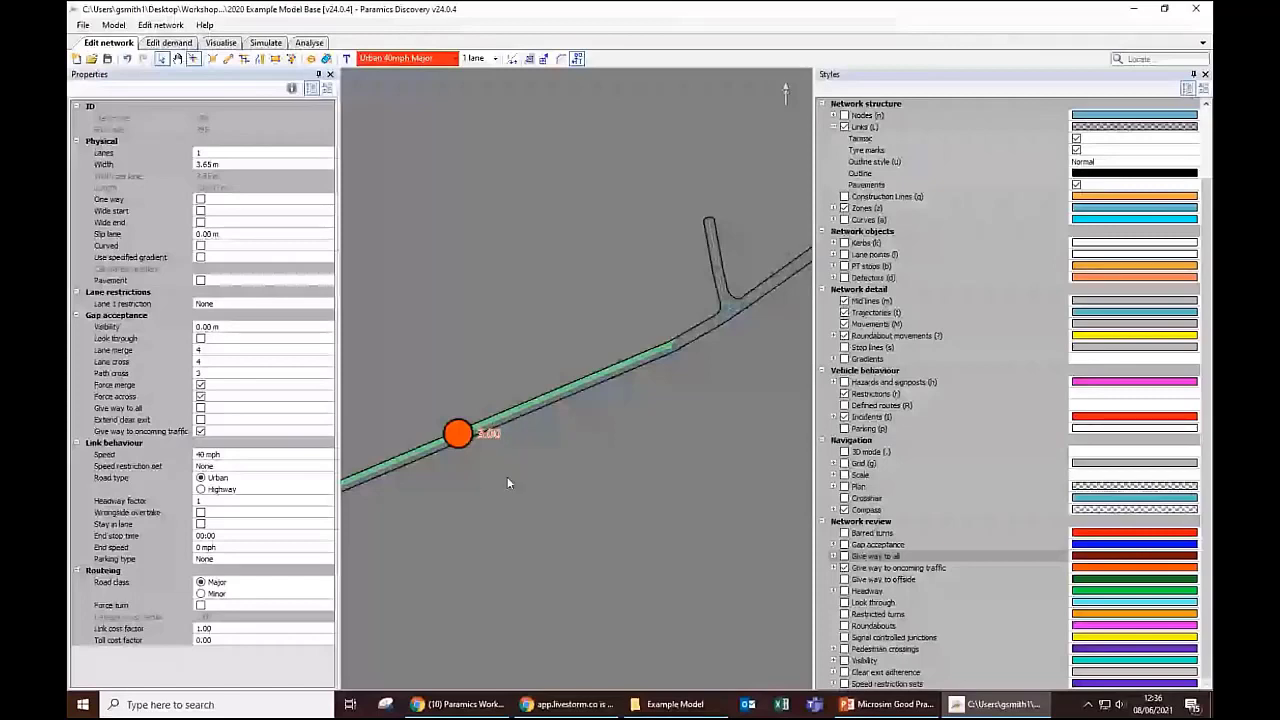
{"action": "scroll", "coordinate": [555, 430], "scroll_direction": "down", "scroll_amount": 3}
{"action": "scroll", "coordinate": [619, 376], "scroll_direction": "down", "scroll_amount": 2}
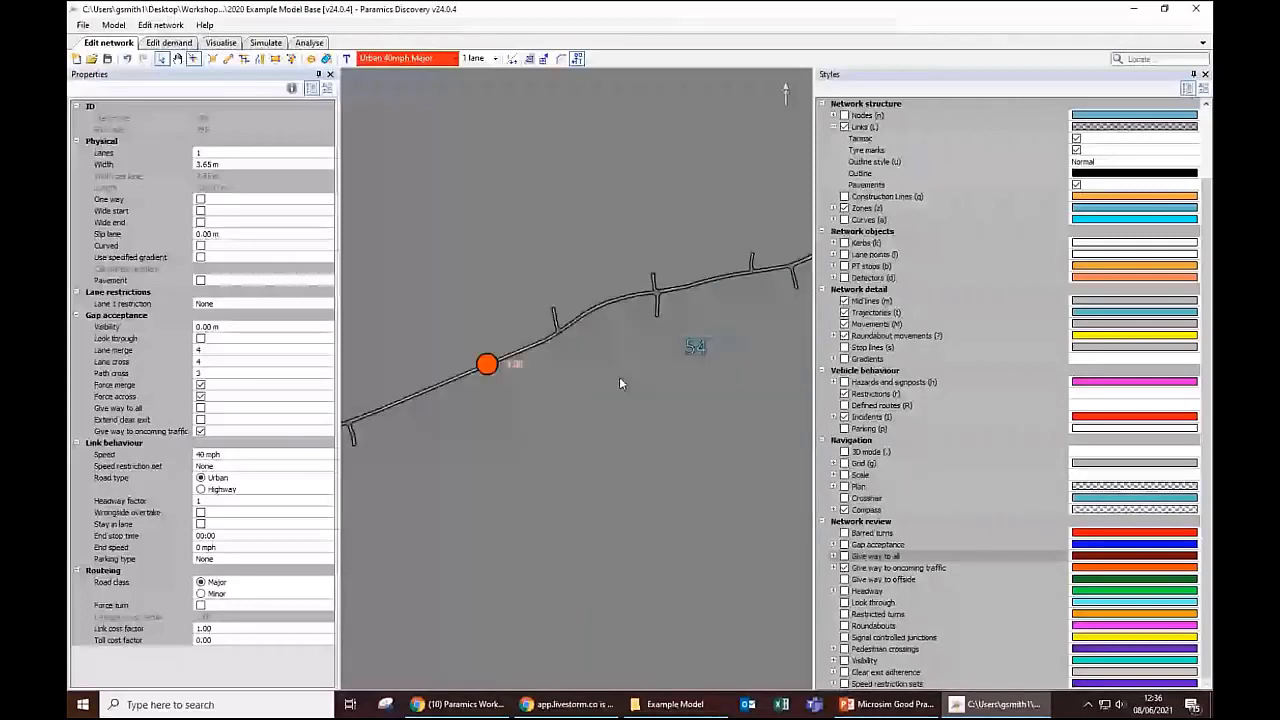
{"action": "scroll", "coordinate": [589, 491], "scroll_direction": "down", "scroll_amount": 1}
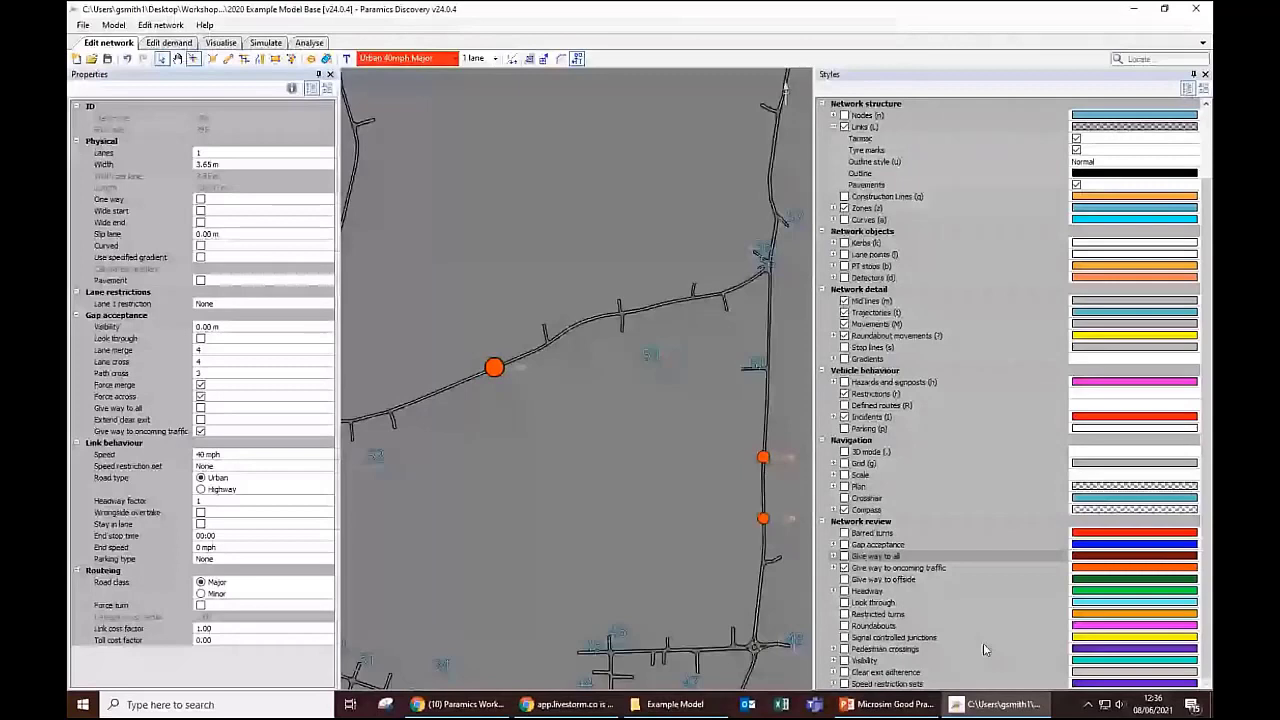
Step: Replace the oncoming traffic overlay with Give way to offside and examine the marked crossroads beside zone 31
{"action": "left_click", "coordinate": [844, 568]}
{"action": "left_click", "coordinate": [844, 580]}
{"action": "left_click_drag", "start_coordinate": [430, 516], "coordinate": [501, 321]}
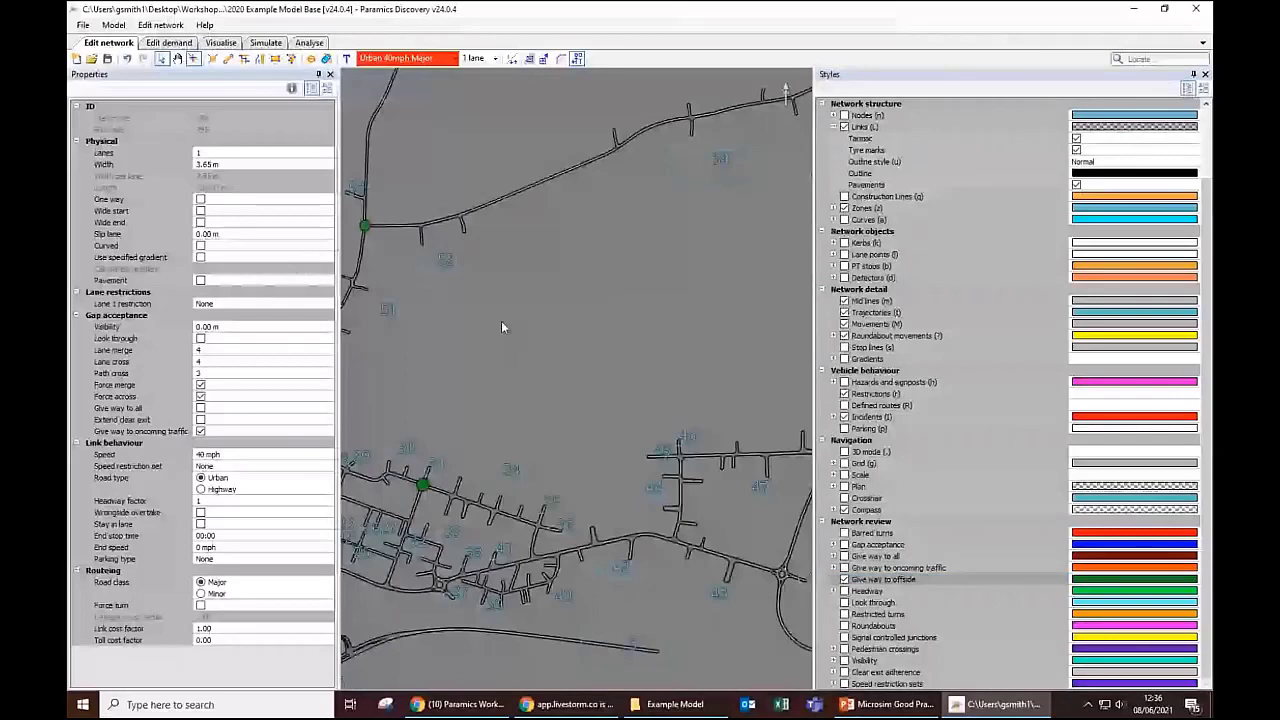
{"action": "left_click_drag", "start_coordinate": [423, 484], "coordinate": [542, 388]}
{"action": "scroll", "coordinate": [542, 388], "scroll_direction": "up", "scroll_amount": 2}
{"action": "scroll", "coordinate": [543, 393], "scroll_direction": "up", "scroll_amount": 3}
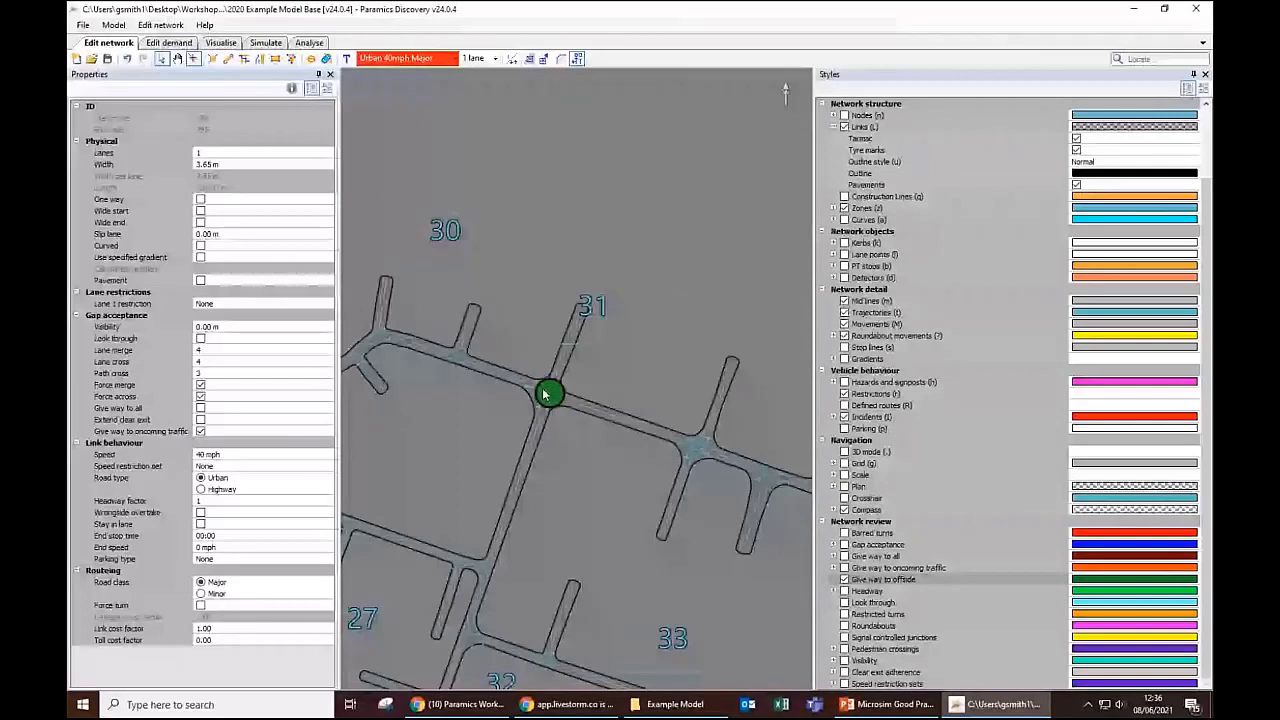
{"action": "scroll", "coordinate": [544, 393], "scroll_direction": "up", "scroll_amount": 3}
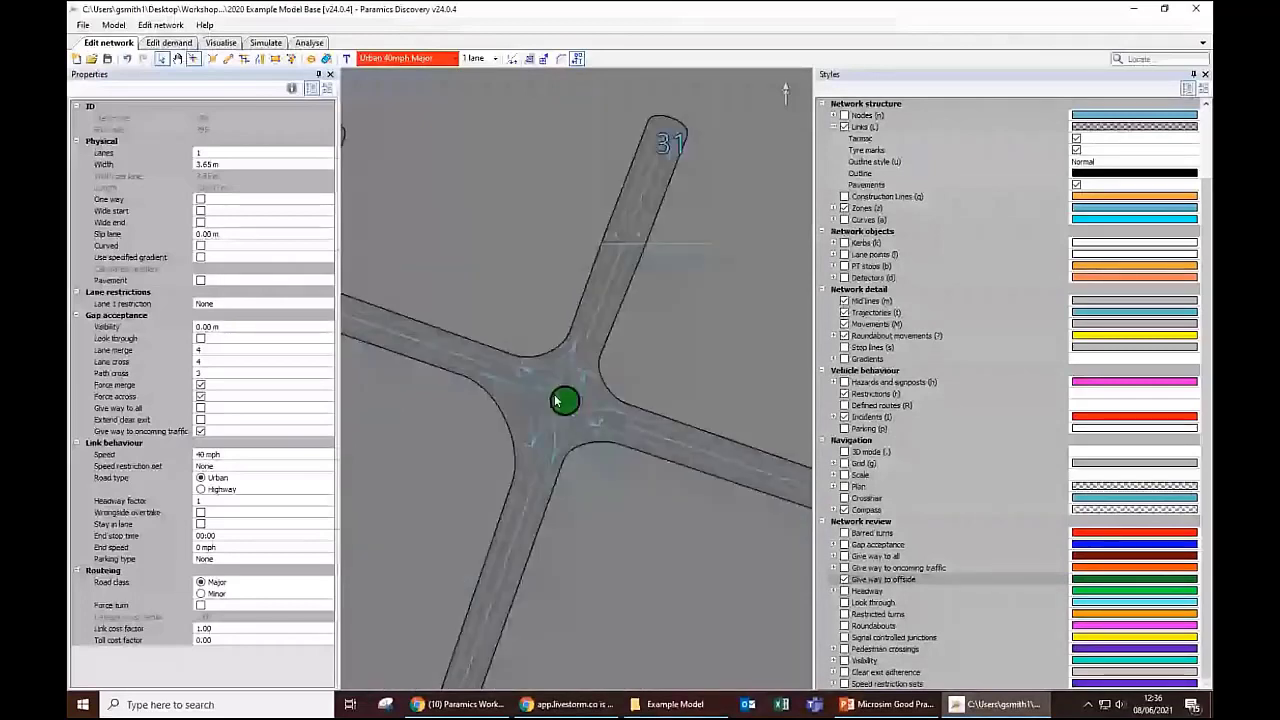
Step: Hide trajectories, show nodes at the crossroads beside zone 31, and inspect the Give way to offside property of node 586
{"action": "scroll", "coordinate": [557, 401], "scroll_direction": "up", "scroll_amount": 2}
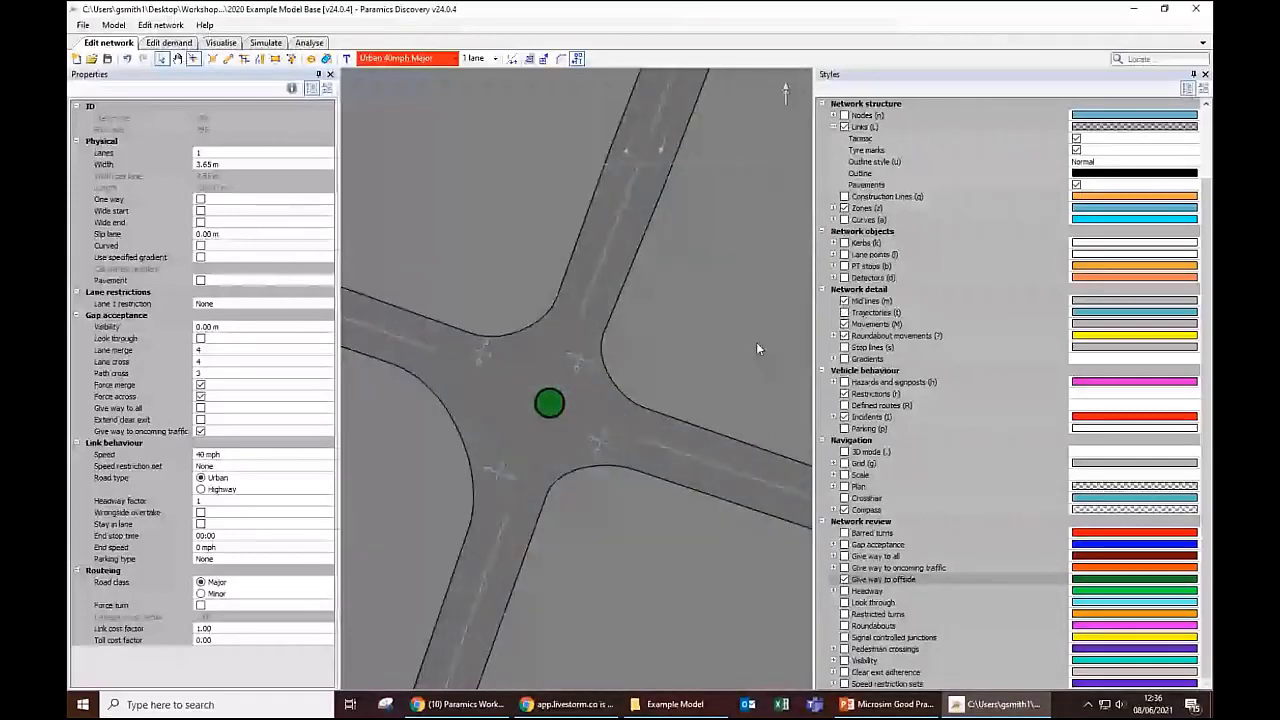
{"action": "key", "text": "n"}
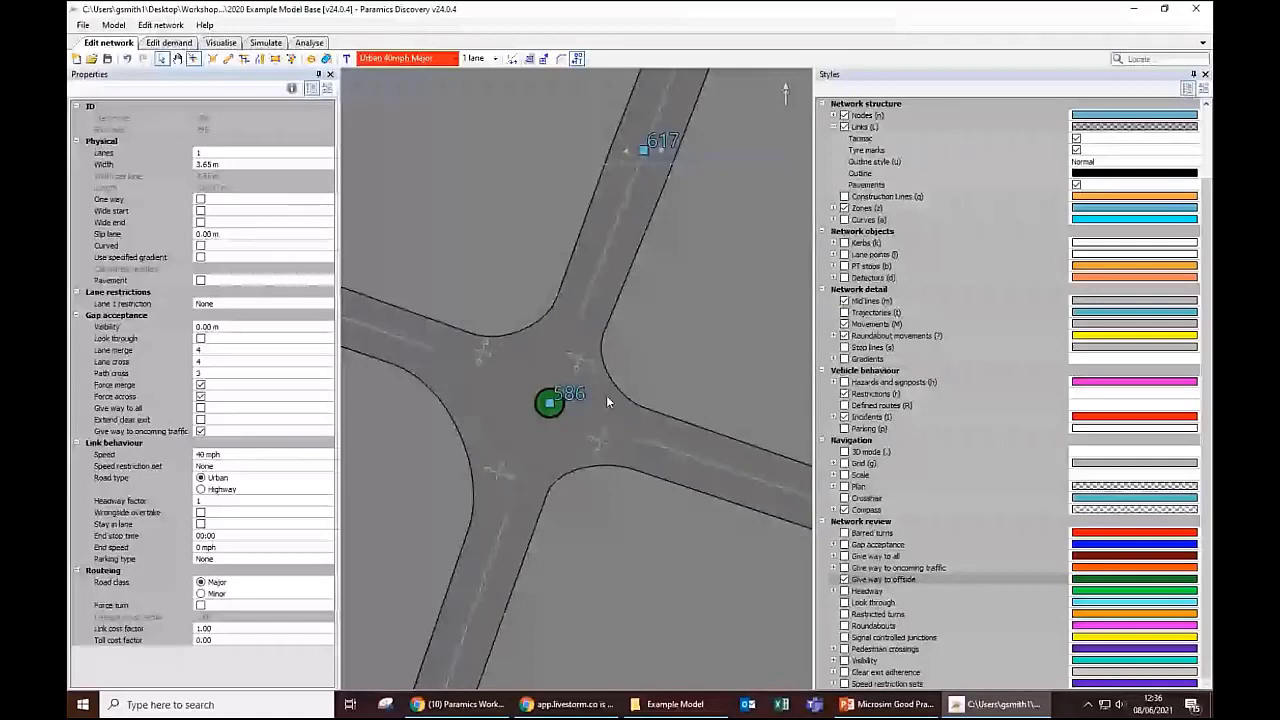
{"action": "left_click", "coordinate": [549, 402]}
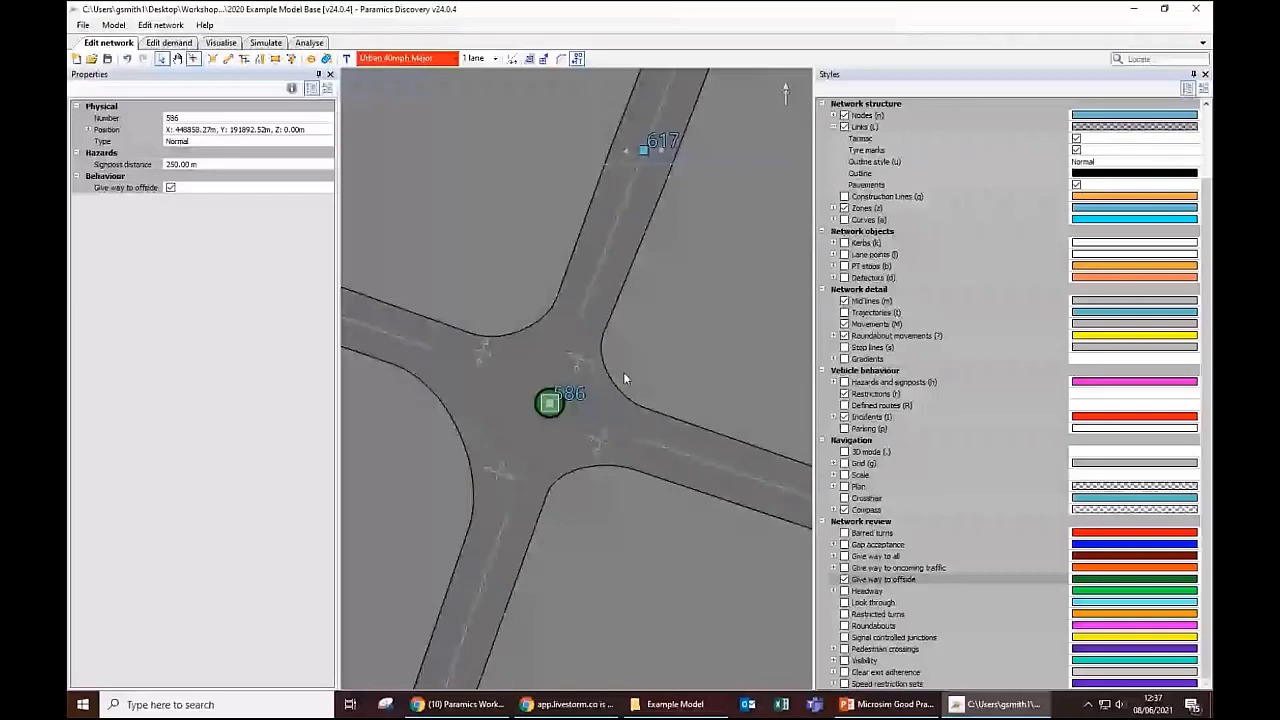
{"action": "scroll", "coordinate": [623, 372], "scroll_direction": "down", "scroll_amount": 10}
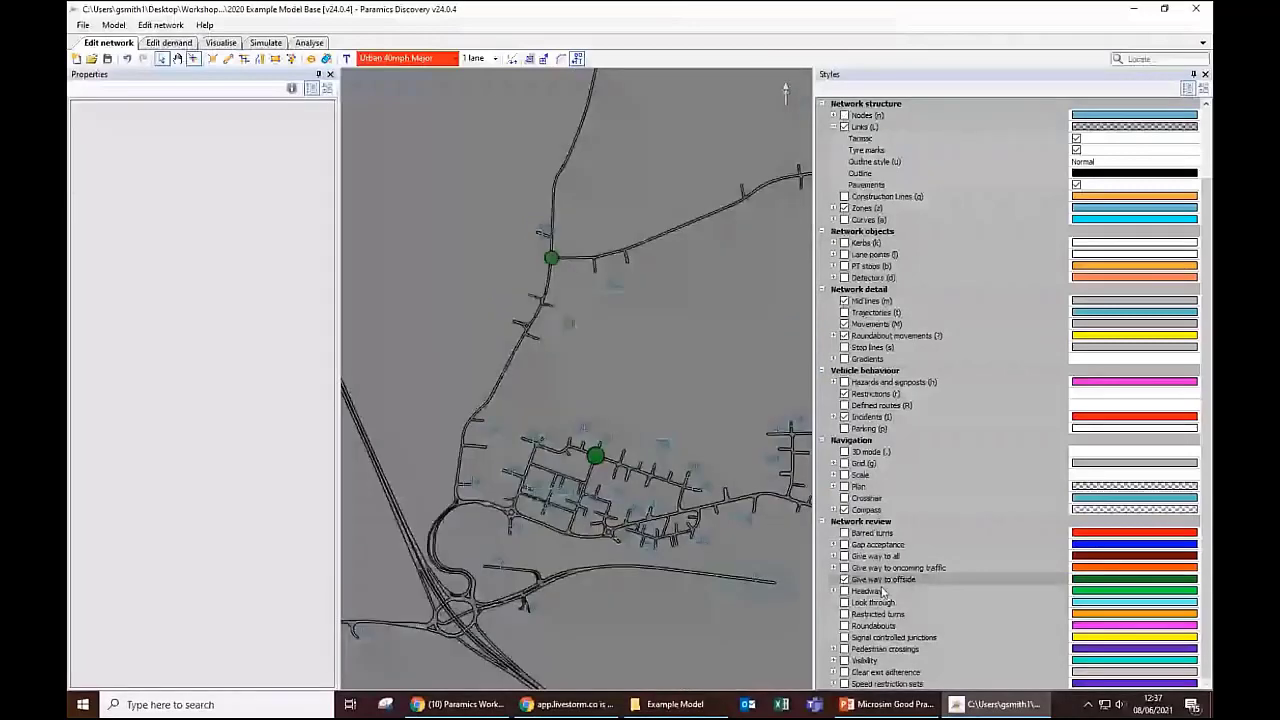
Step: Turn off the Give way to offside overlay and close the Styles and Properties panes
{"action": "left_click", "coordinate": [843, 580]}
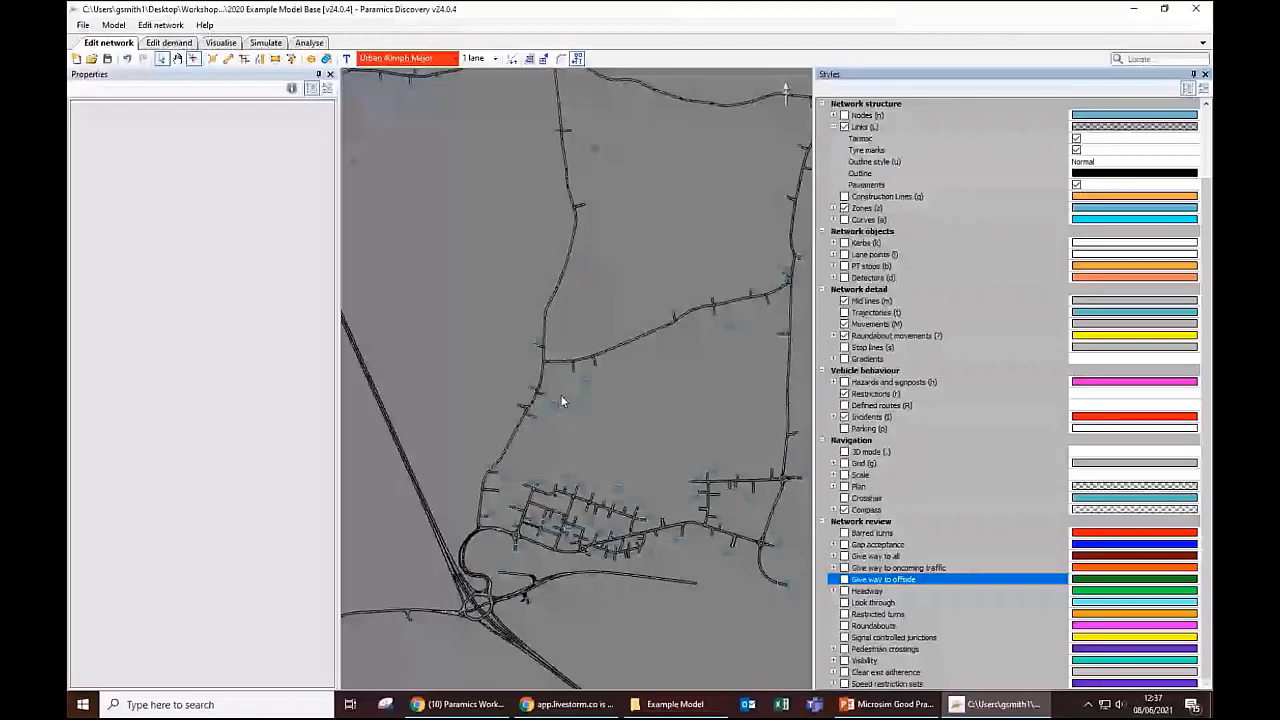
{"action": "left_click", "coordinate": [1205, 74]}
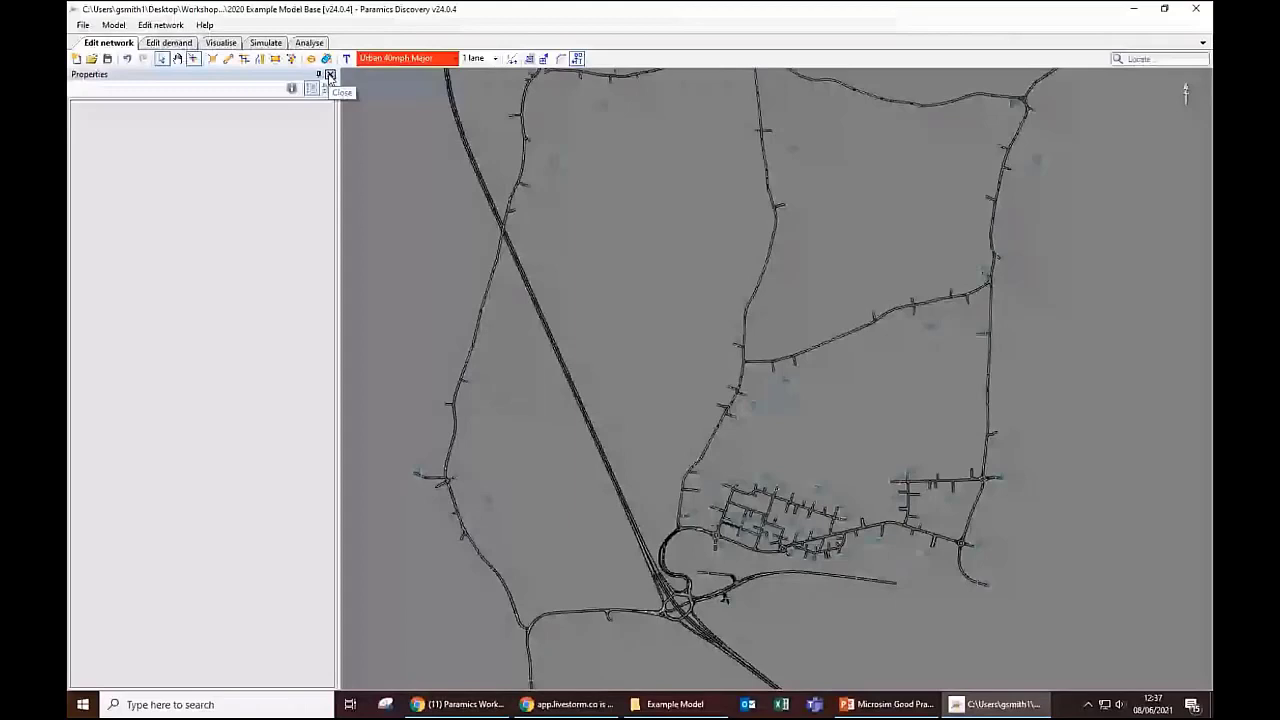
{"action": "left_click", "coordinate": [330, 75]}
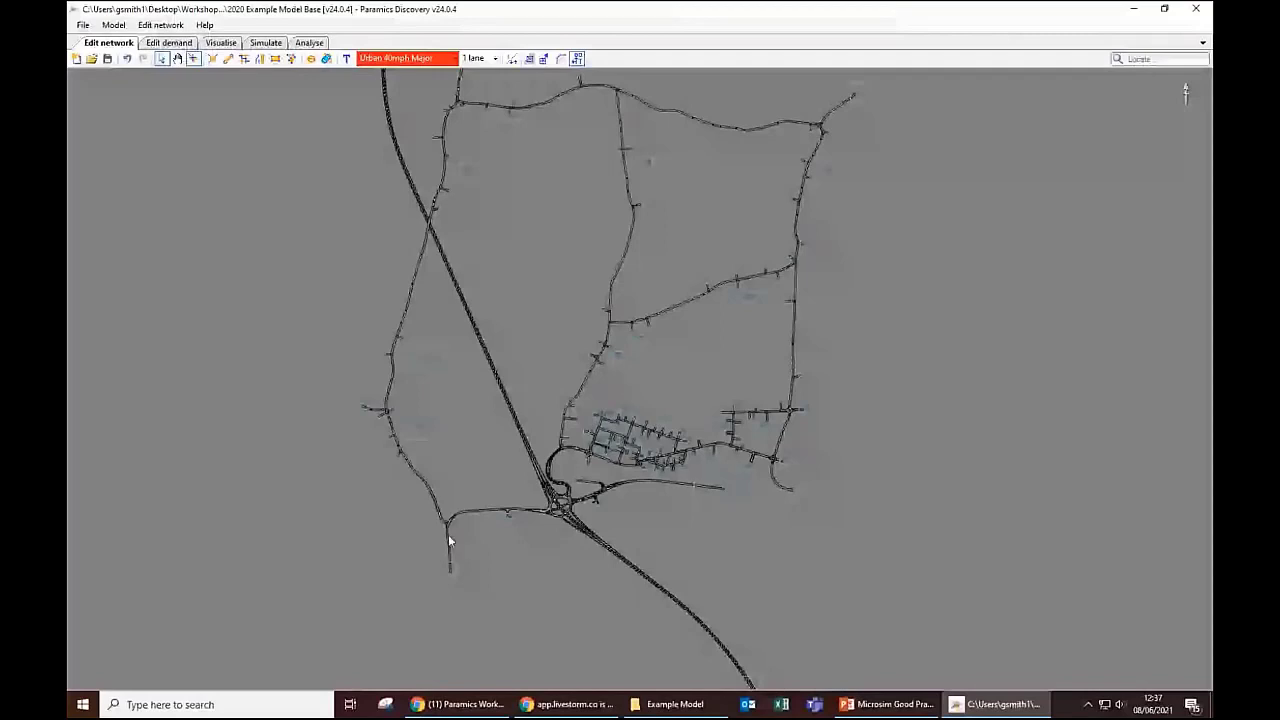
Step: Display the car route from link 153:152 near zone 7 to zone 3 in the Route viewer
{"action": "left_click", "coordinate": [160, 25]}
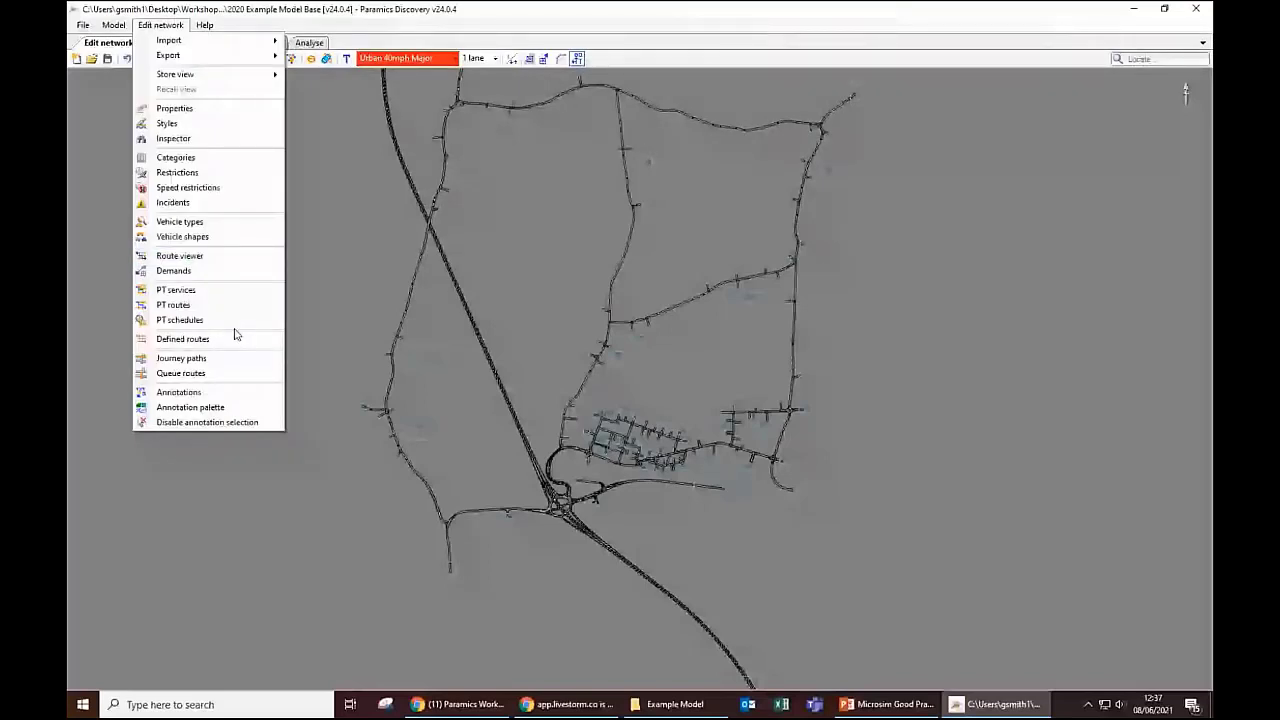
{"action": "left_click", "coordinate": [180, 255]}
{"action": "scroll", "coordinate": [628, 537], "scroll_direction": "up", "scroll_amount": 5}
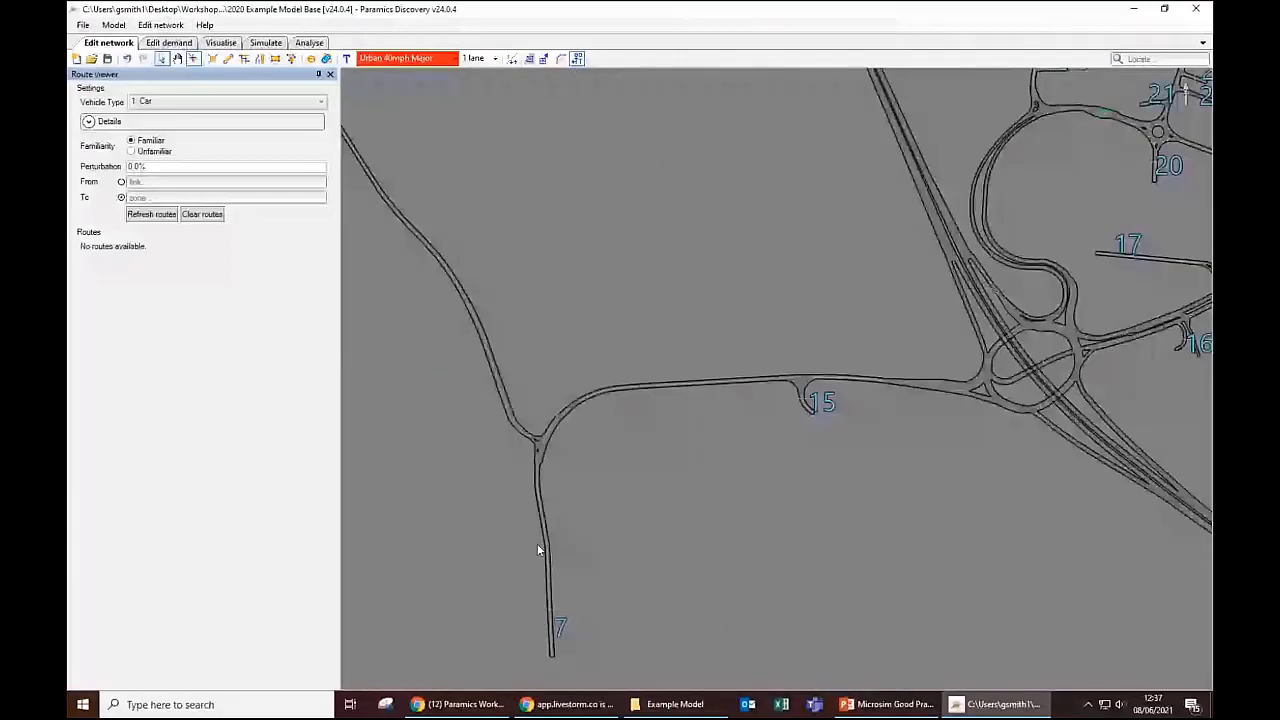
{"action": "left_click", "coordinate": [538, 550]}
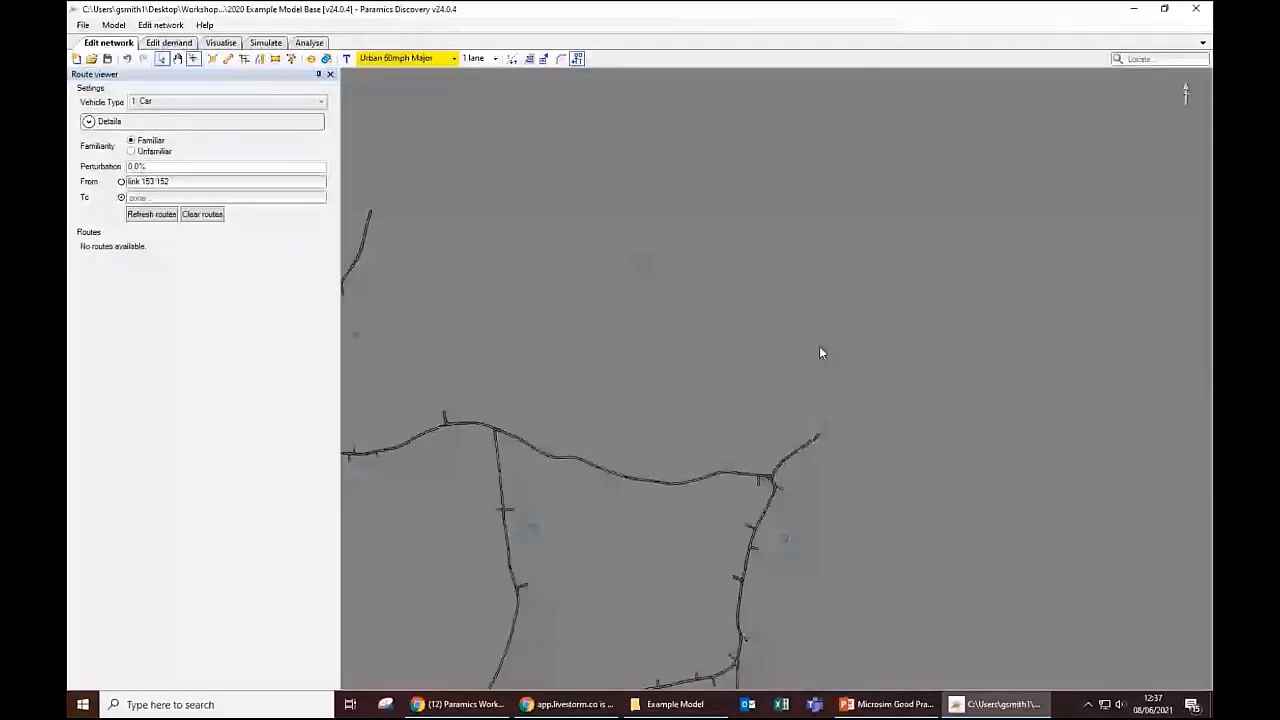
{"action": "left_click", "coordinate": [826, 437]}
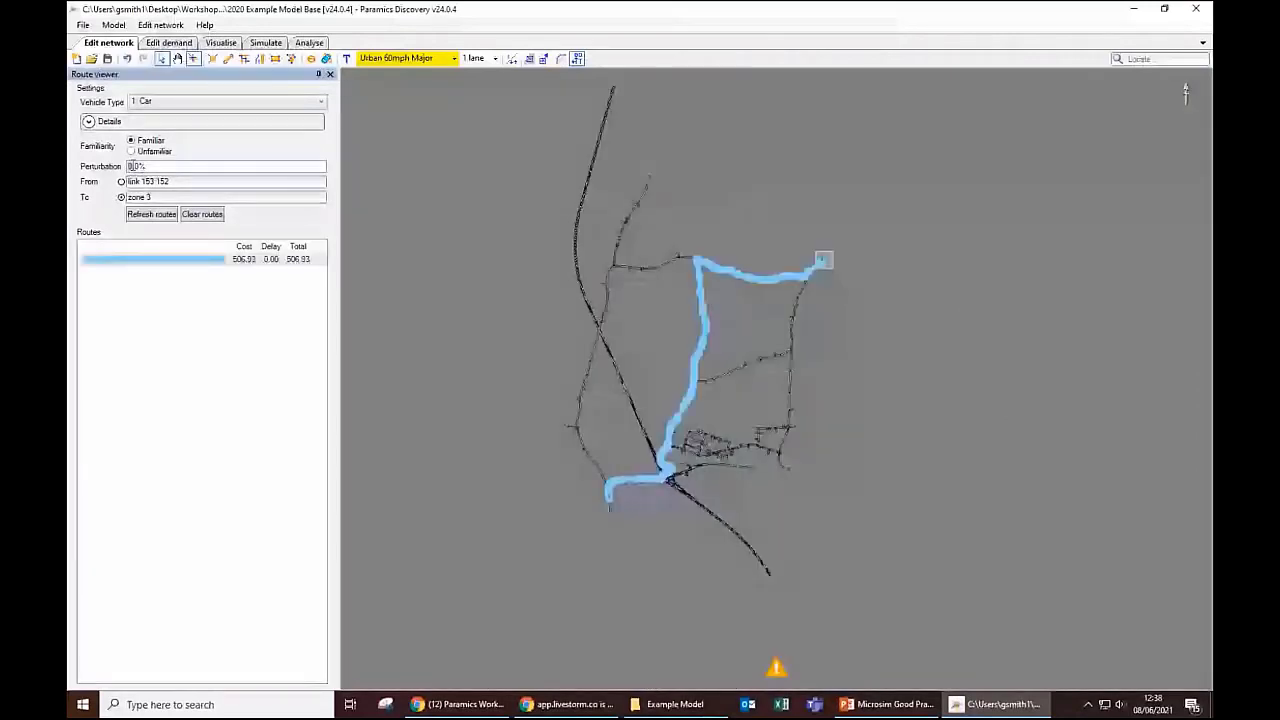
Step: Set the route perturbation to 5% and compare the alternative routes to zone 3 across the network
{"action": "type", "text": "5"}
{"action": "key", "text": "Return"}
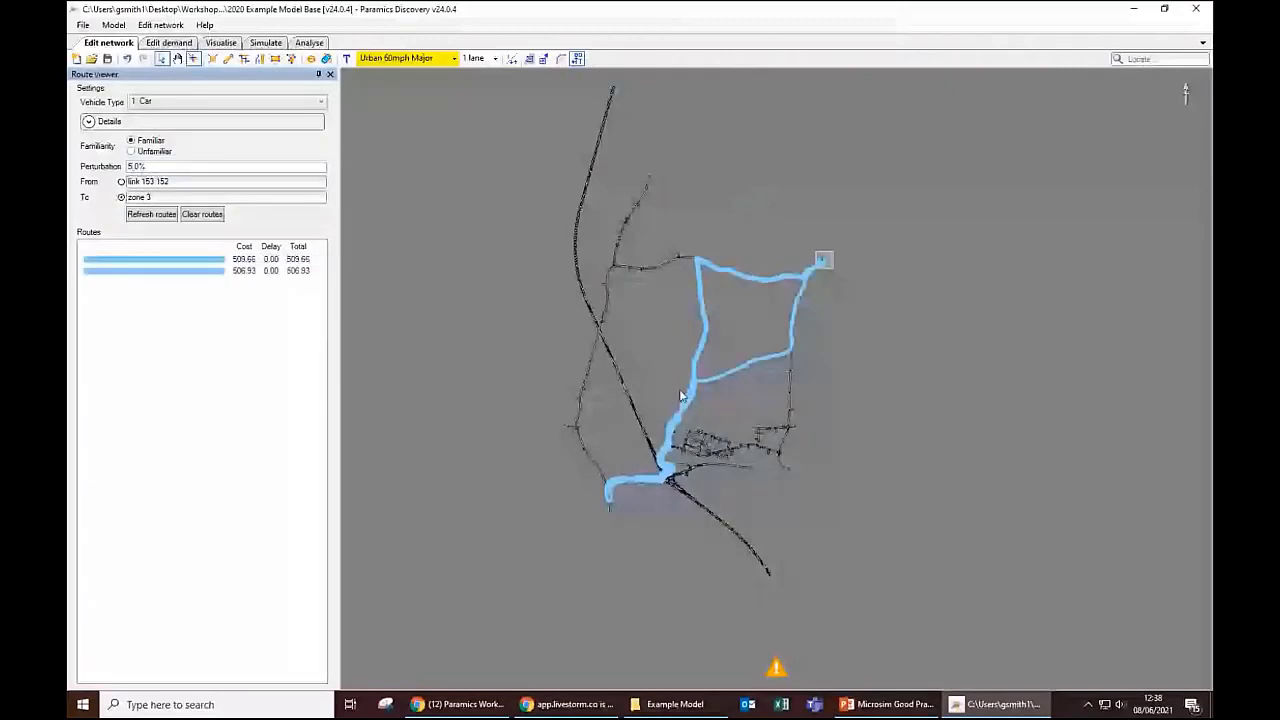
{"action": "scroll", "coordinate": [725, 440], "scroll_direction": "up", "scroll_amount": 1}
{"action": "scroll", "coordinate": [725, 440], "scroll_direction": "up", "scroll_amount": 1}
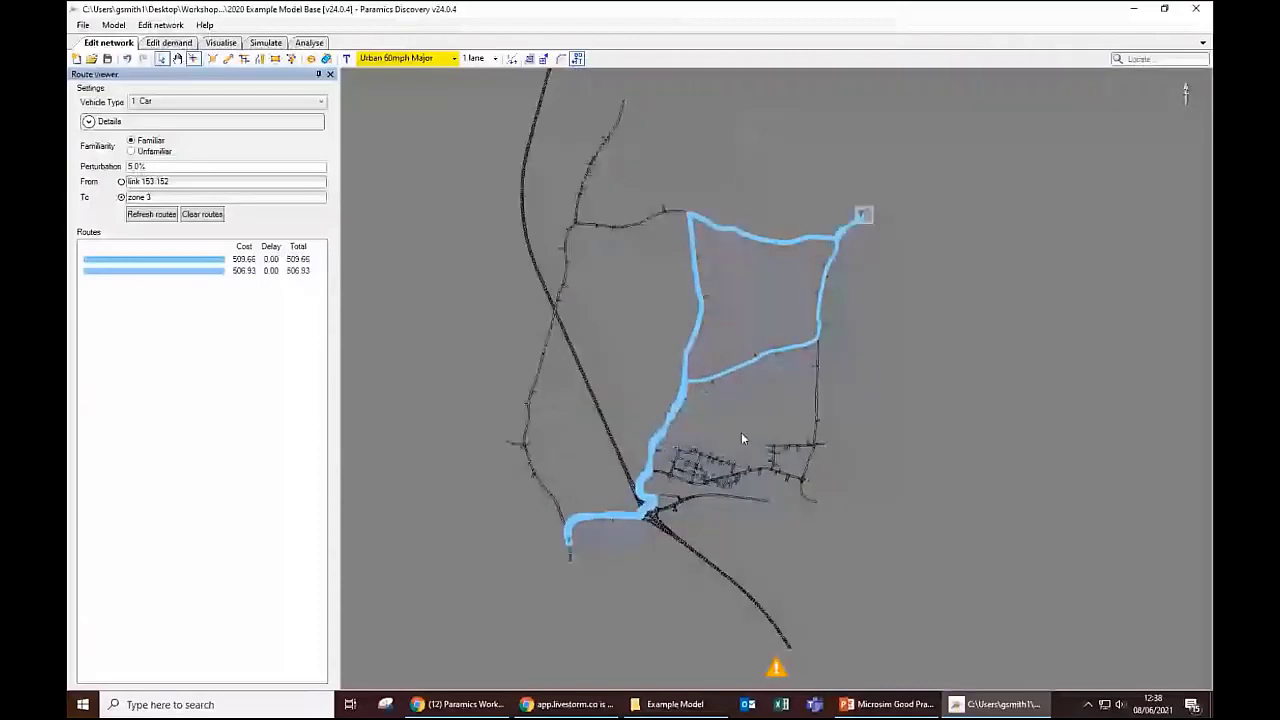
{"action": "scroll", "coordinate": [720, 440], "scroll_direction": "up", "scroll_amount": 1}
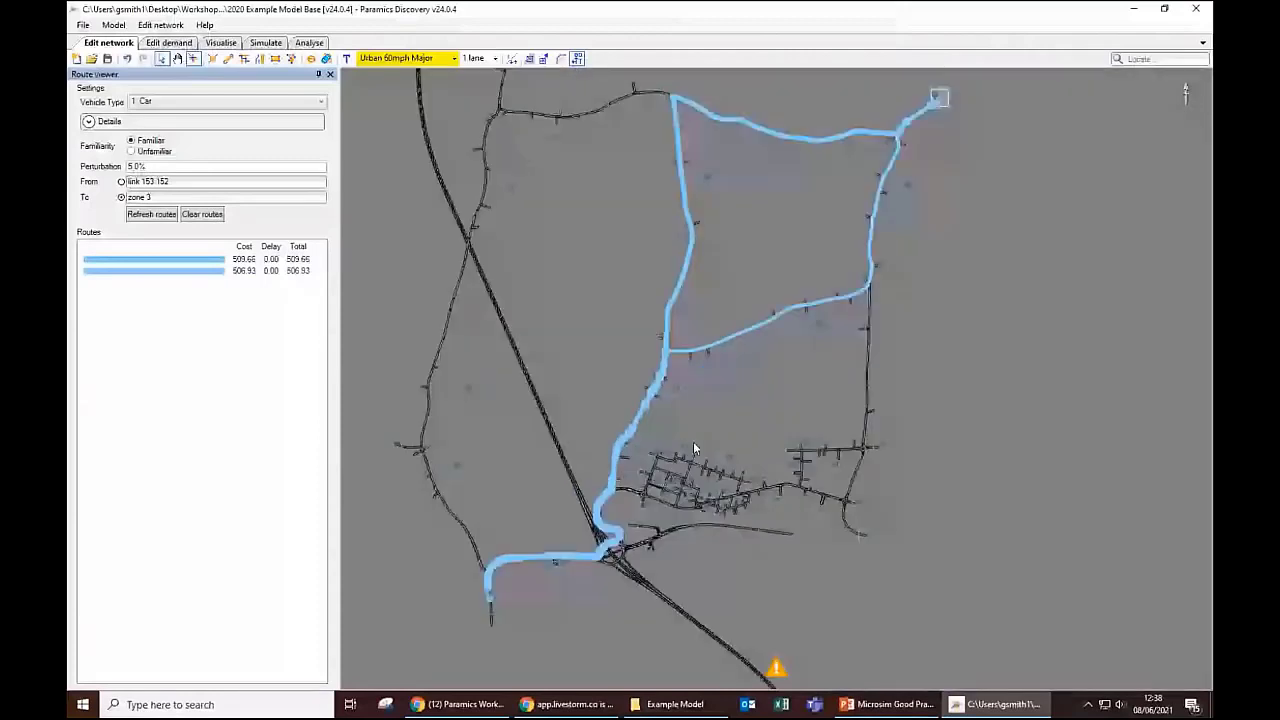
{"action": "scroll", "coordinate": [630, 470], "scroll_direction": "up", "scroll_amount": 1}
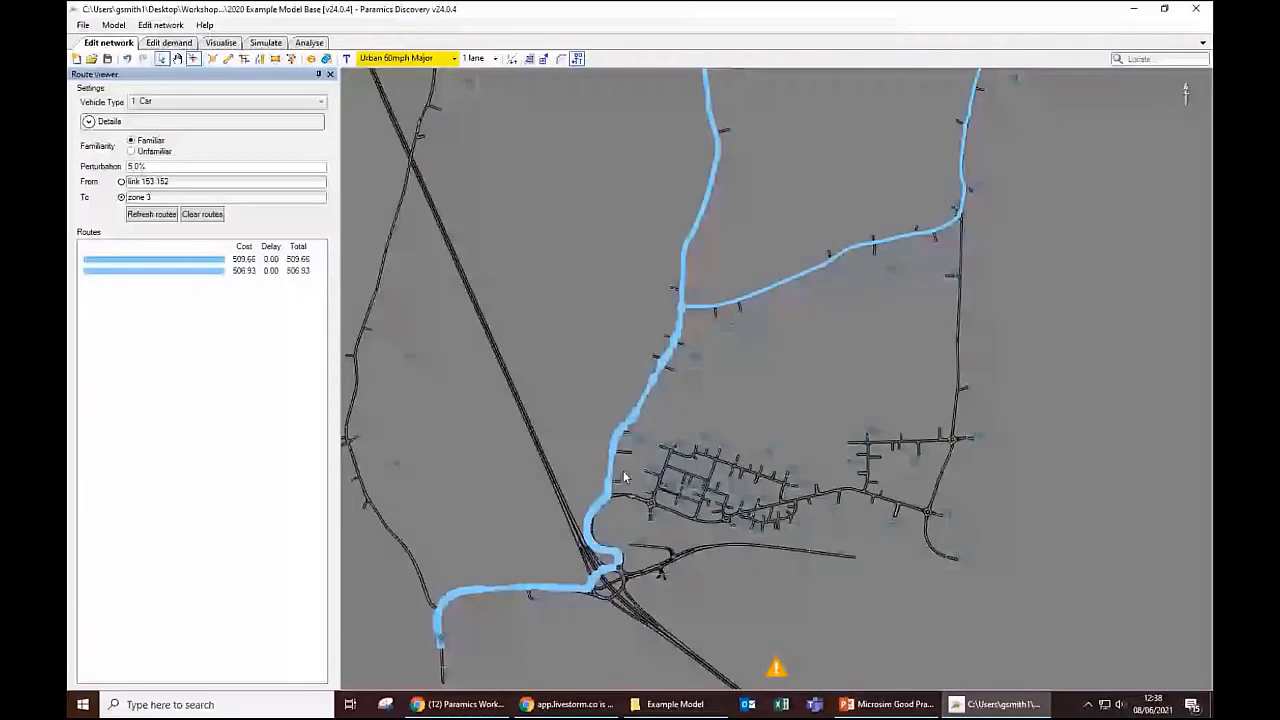
{"action": "scroll", "coordinate": [624, 477], "scroll_direction": "down", "scroll_amount": 1}
{"action": "scroll", "coordinate": [627, 476], "scroll_direction": "down", "scroll_amount": 1}
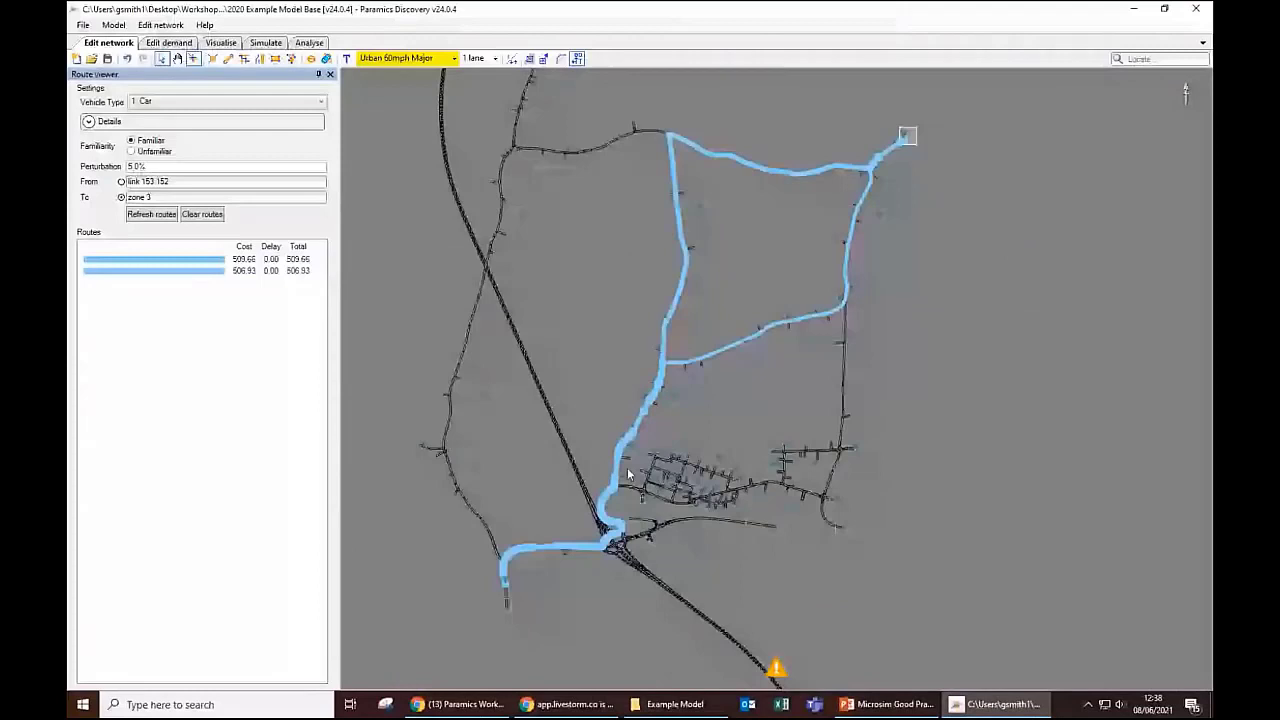
{"action": "scroll", "coordinate": [627, 467], "scroll_direction": "up", "scroll_amount": 1}
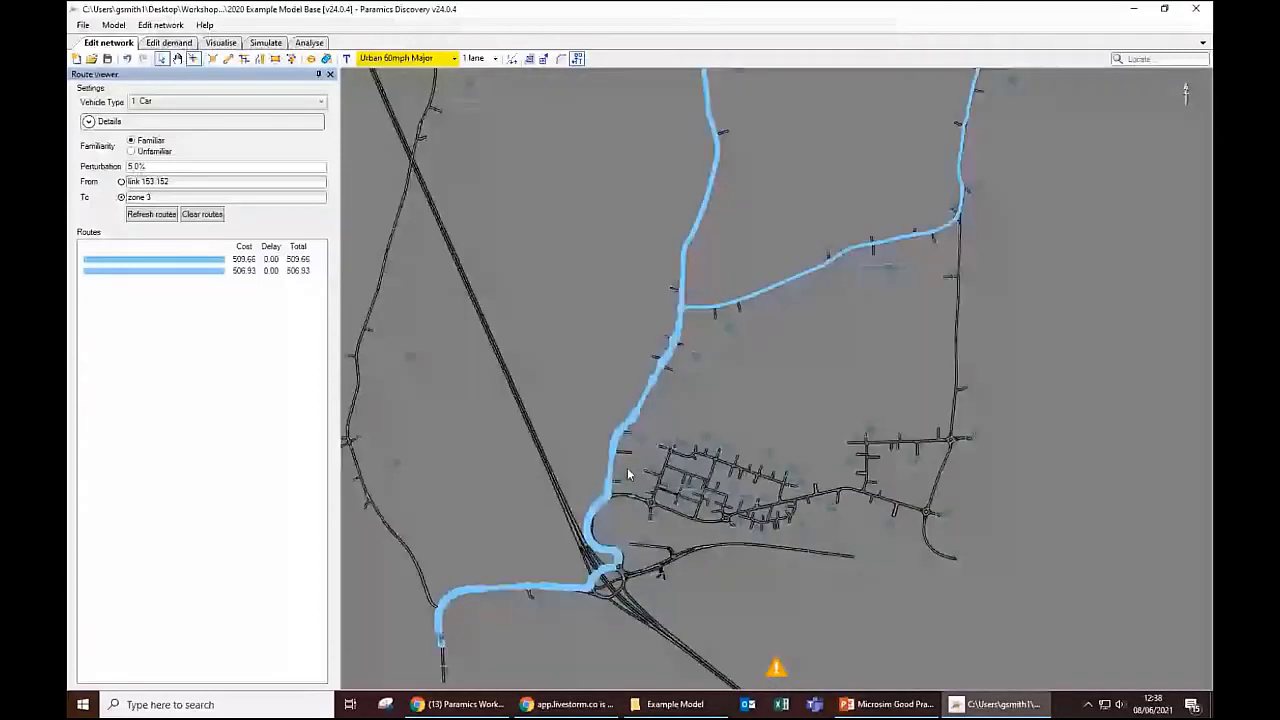
{"action": "scroll", "coordinate": [627, 467], "scroll_direction": "up", "scroll_amount": 1}
Step: Display the route from link 439:440 near zone 19 to zone 7, with perturbation set to 10%
{"action": "left_click", "coordinate": [627, 498]}
{"action": "left_click_drag", "start_coordinate": [587, 546], "coordinate": [733, 250]}
{"action": "scroll", "coordinate": [542, 434], "scroll_direction": "up", "scroll_amount": 1}
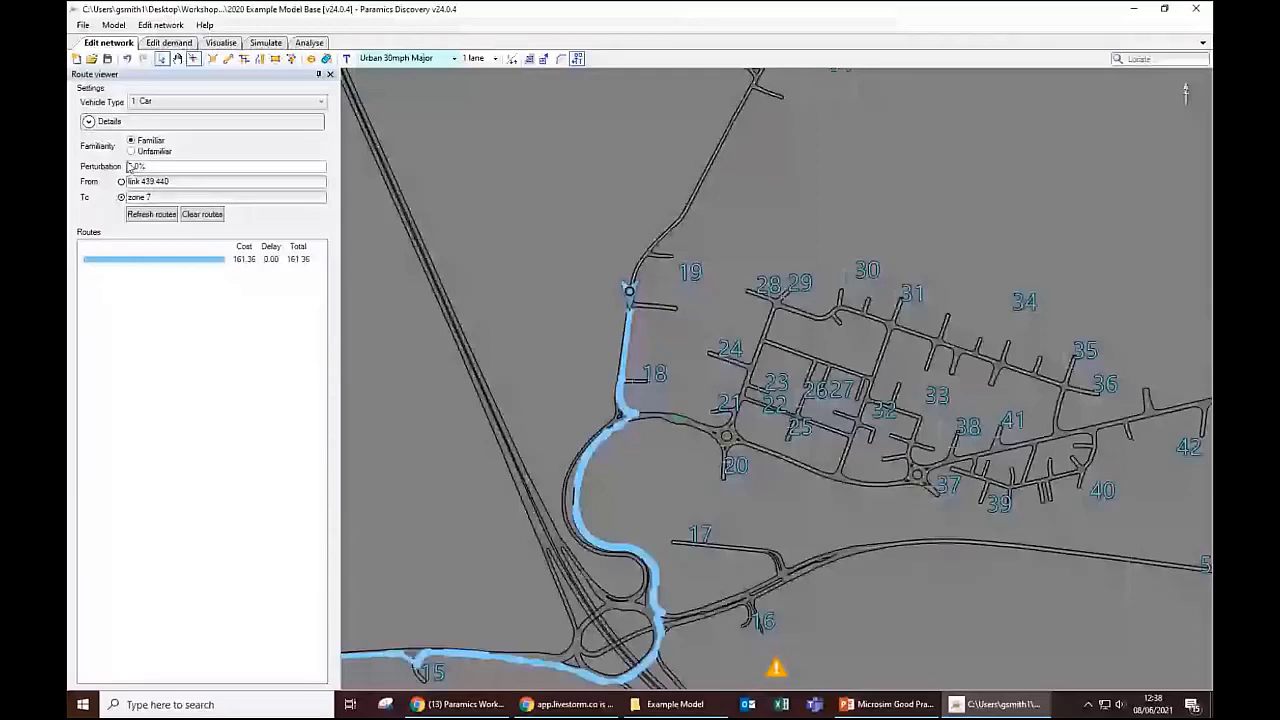
{"action": "left_click_drag", "start_coordinate": [134, 166], "coordinate": [128, 166]}
{"action": "type", "text": "10"}
{"action": "left_click", "coordinate": [280, 375]}
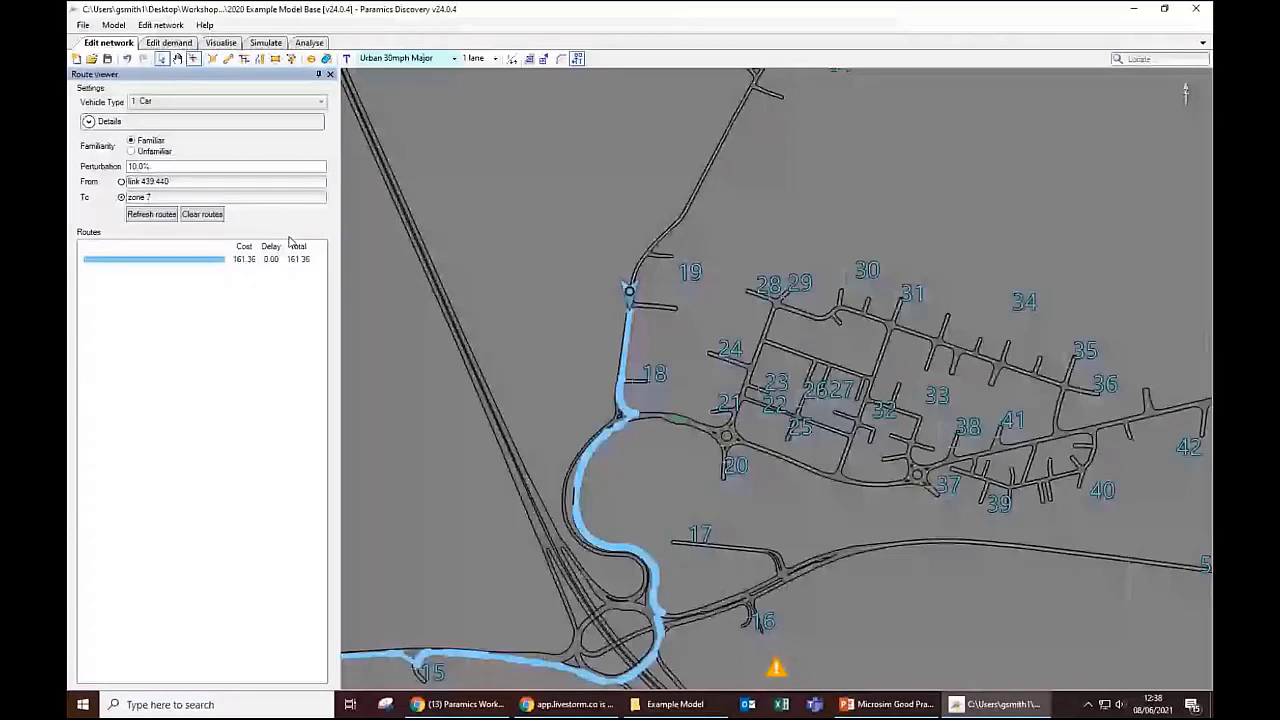
Step: Raise the perturbation to 20% and examine the routes to zone 7 between the junction near zone 18 and the zone 20 roundabout
{"action": "left_click", "coordinate": [165, 197]}
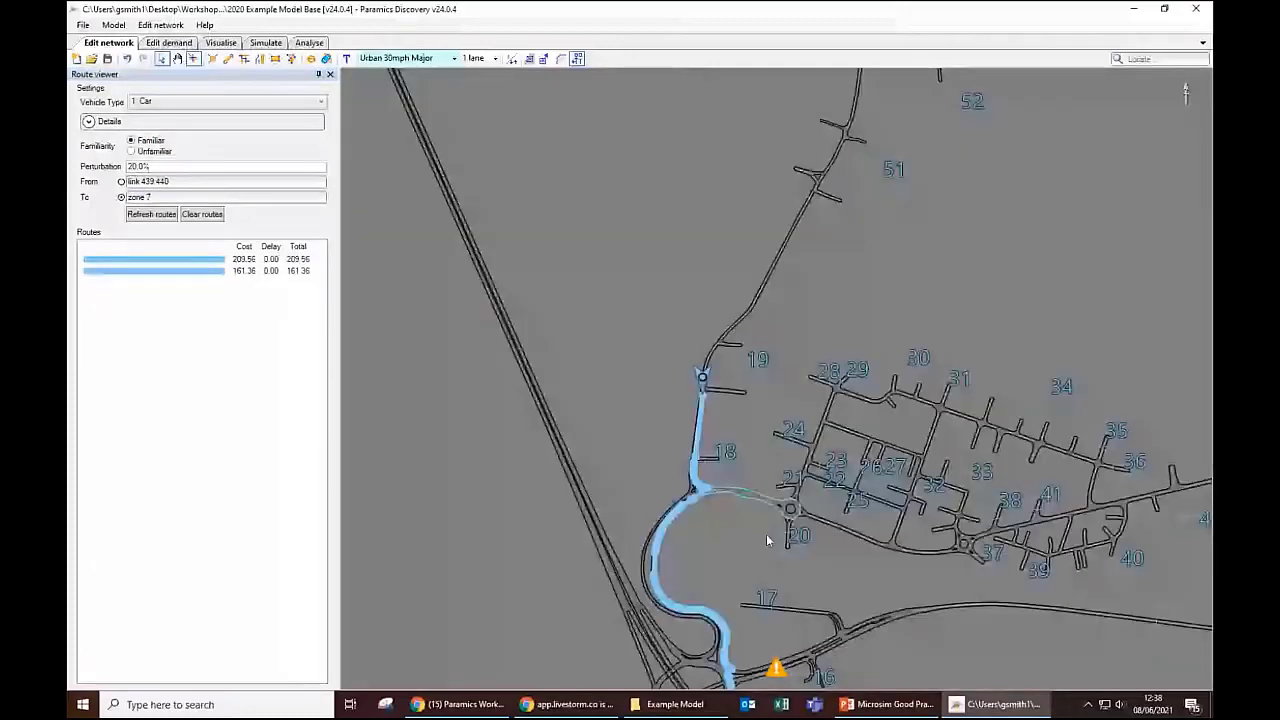
{"action": "scroll", "coordinate": [766, 534], "scroll_direction": "up", "scroll_amount": 2}
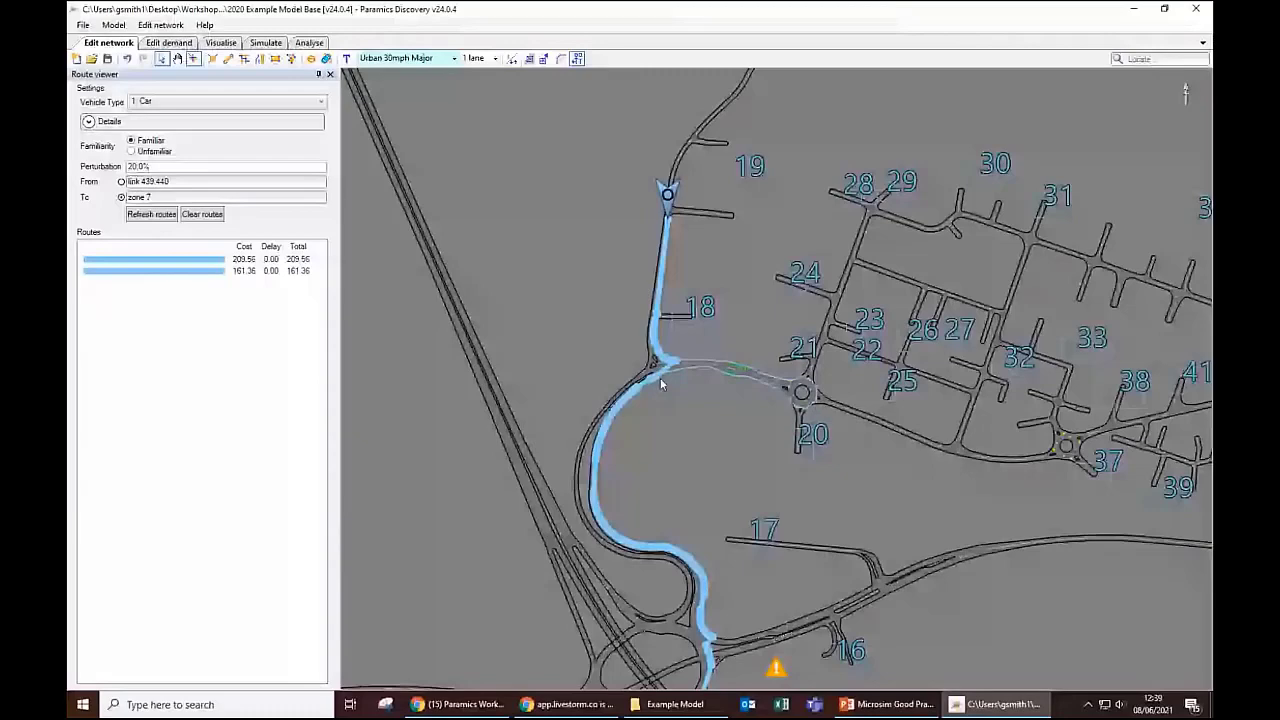
{"action": "scroll", "coordinate": [660, 378], "scroll_direction": "up", "scroll_amount": 2}
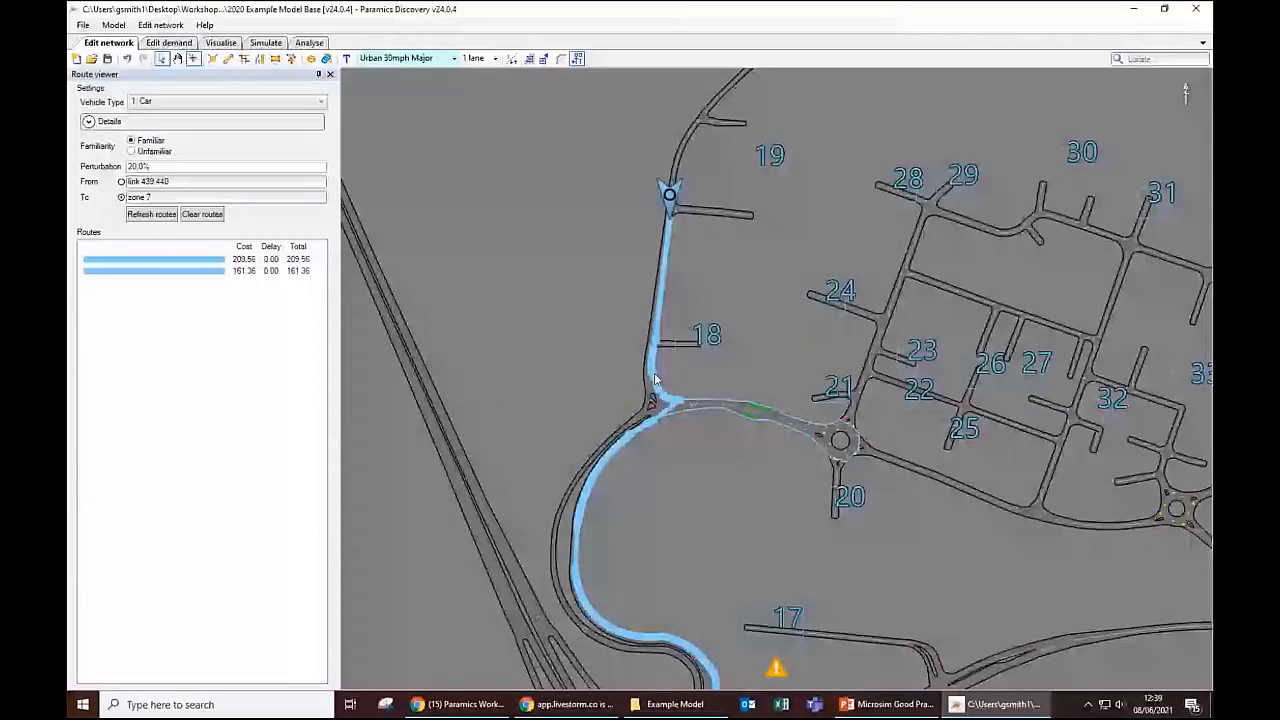
{"action": "scroll", "coordinate": [655, 378], "scroll_direction": "up", "scroll_amount": 1}
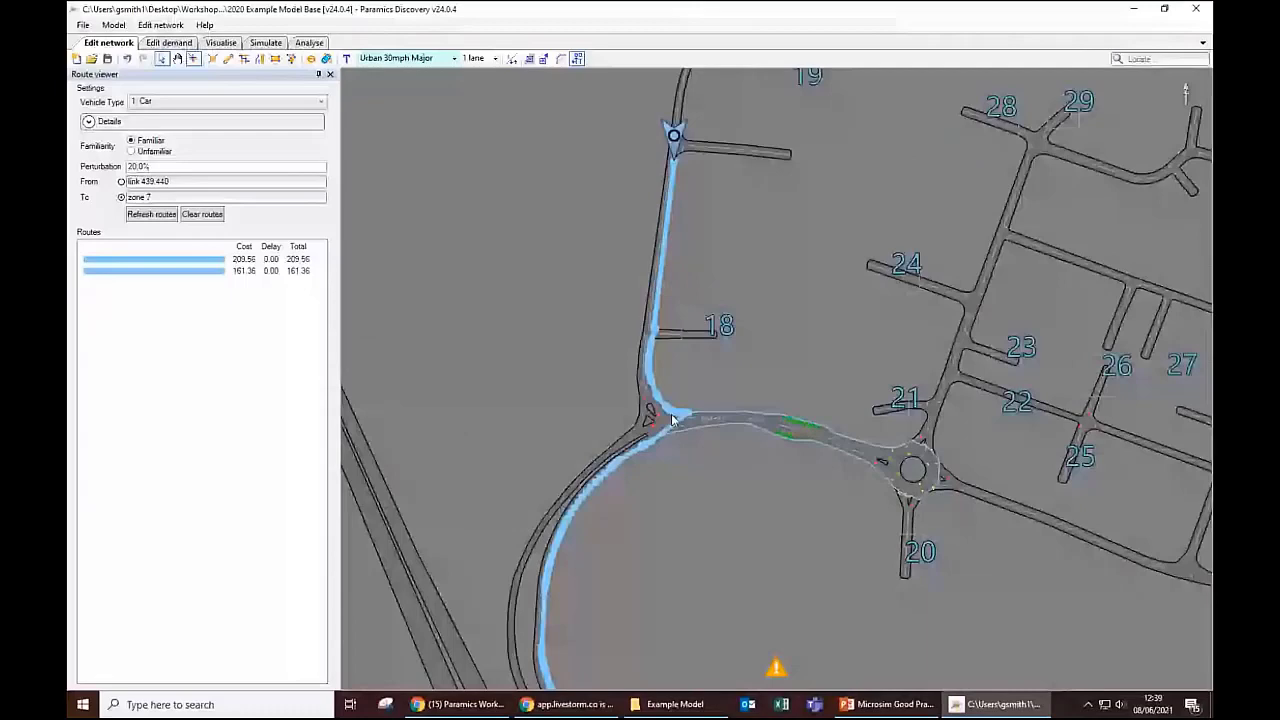
{"action": "scroll", "coordinate": [809, 461], "scroll_direction": "down", "scroll_amount": 3}
{"action": "scroll", "coordinate": [809, 461], "scroll_direction": "up", "scroll_amount": 1}
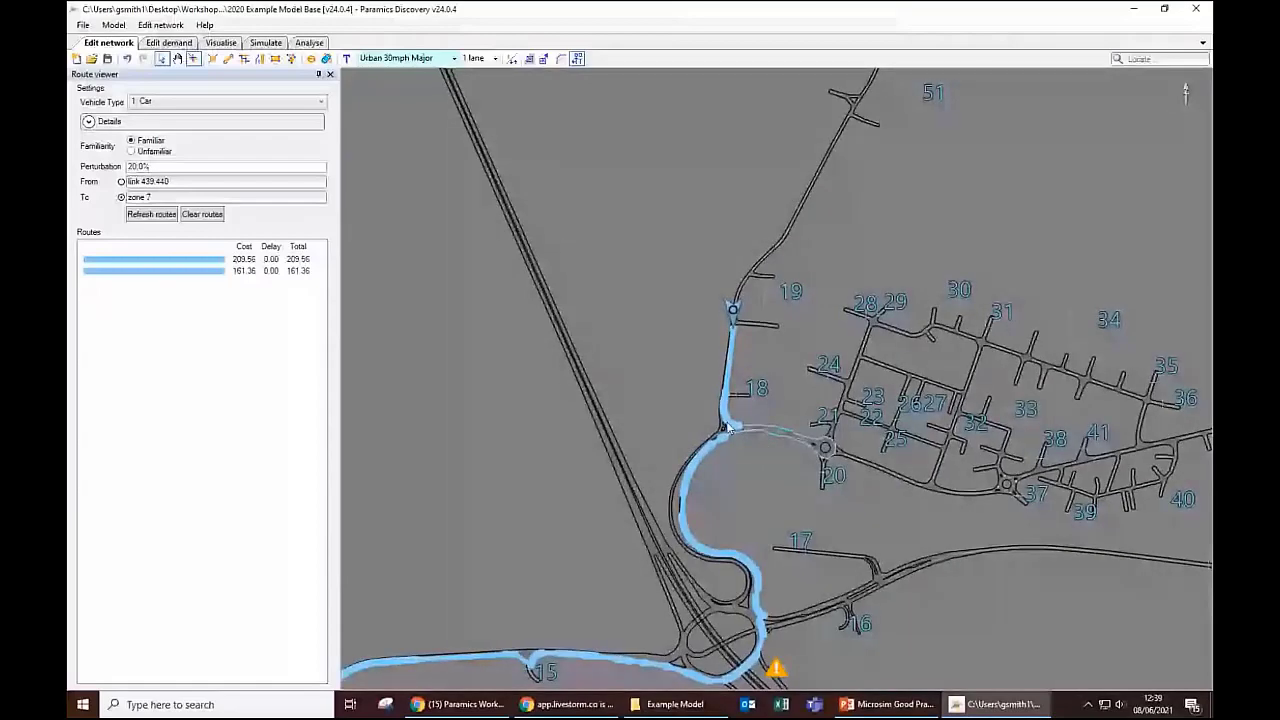
Step: Close the Route viewer and review the route, enabled schedule and stops of the 33 Southbound PT service
{"action": "left_click", "coordinate": [330, 74]}
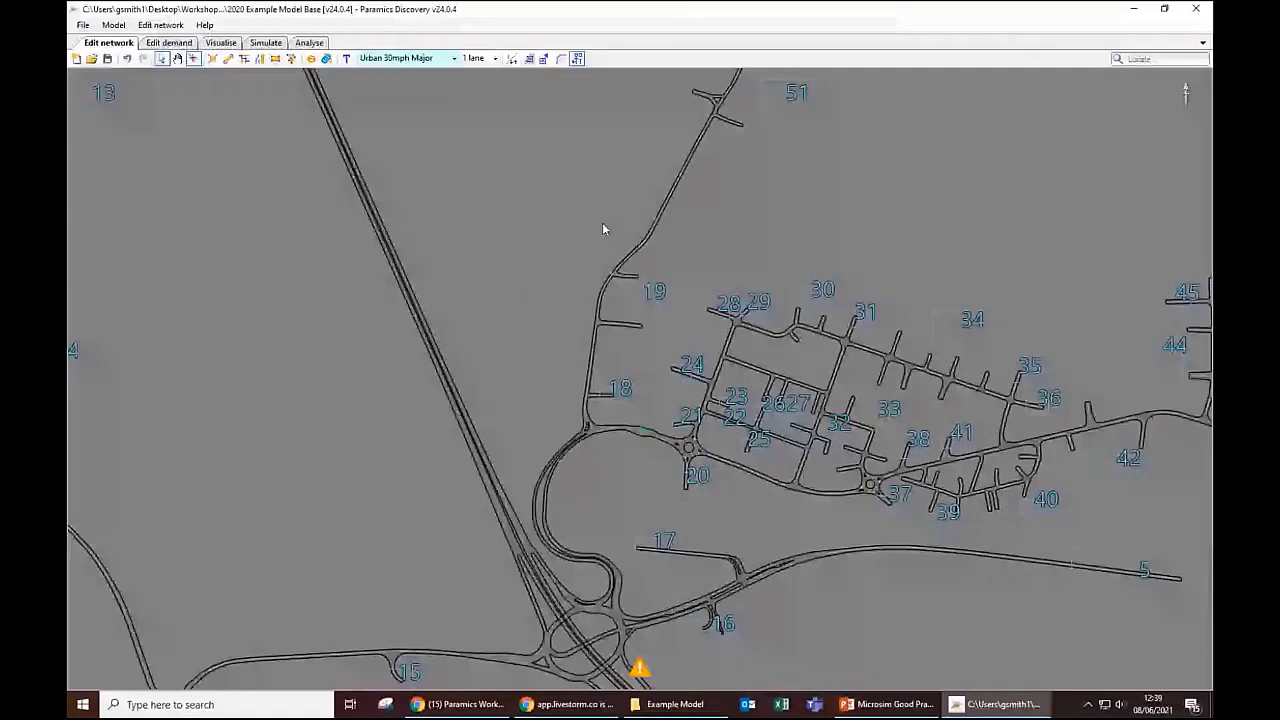
{"action": "left_click", "coordinate": [160, 25]}
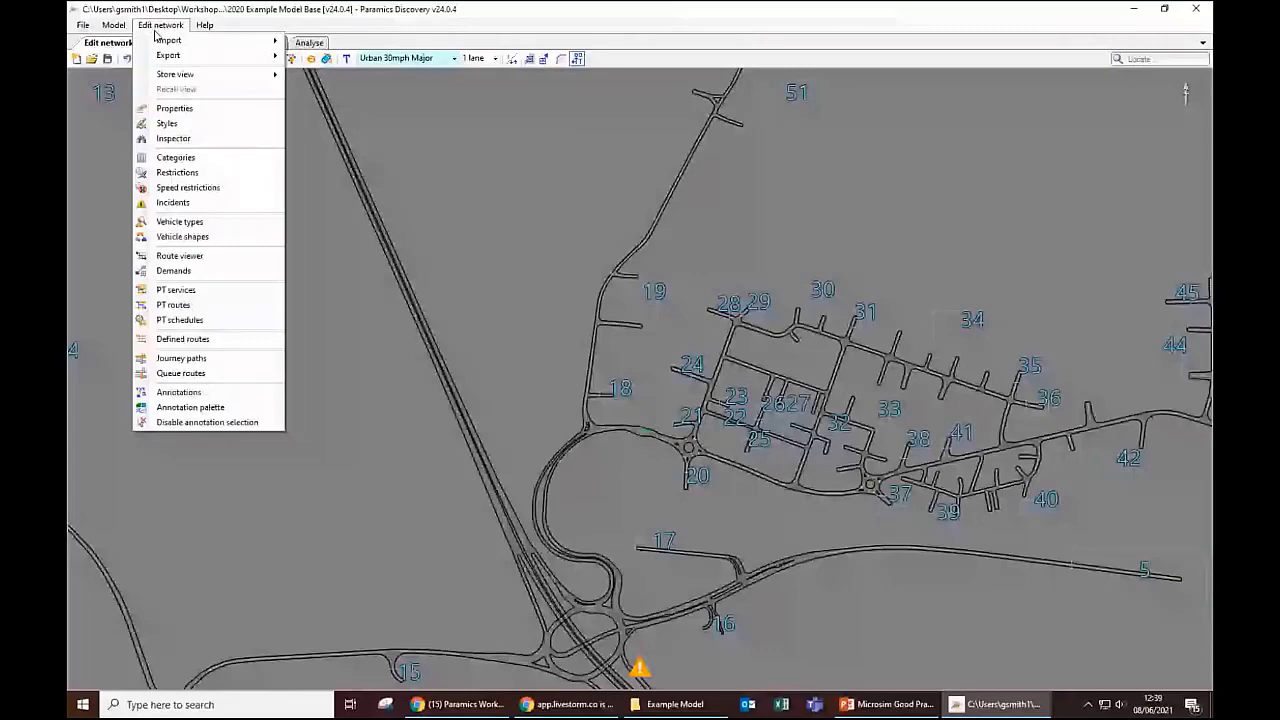
{"action": "left_click", "coordinate": [176, 289]}
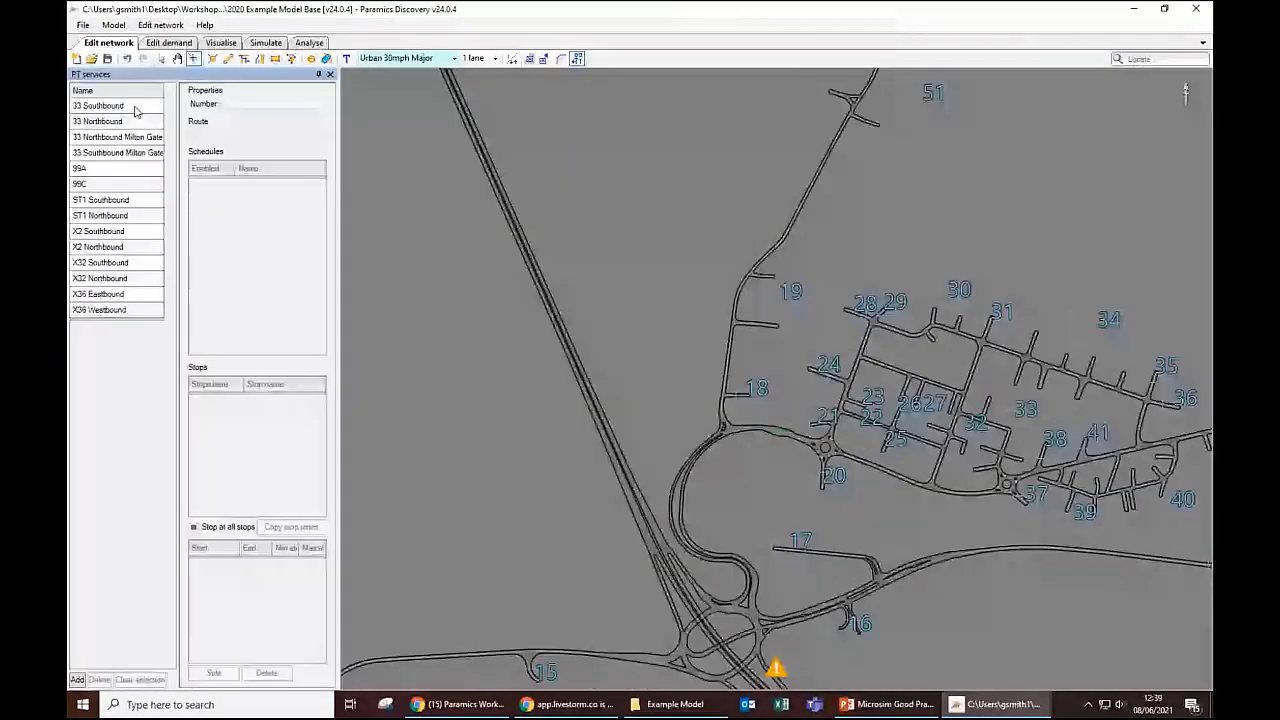
{"action": "left_click", "coordinate": [110, 106]}
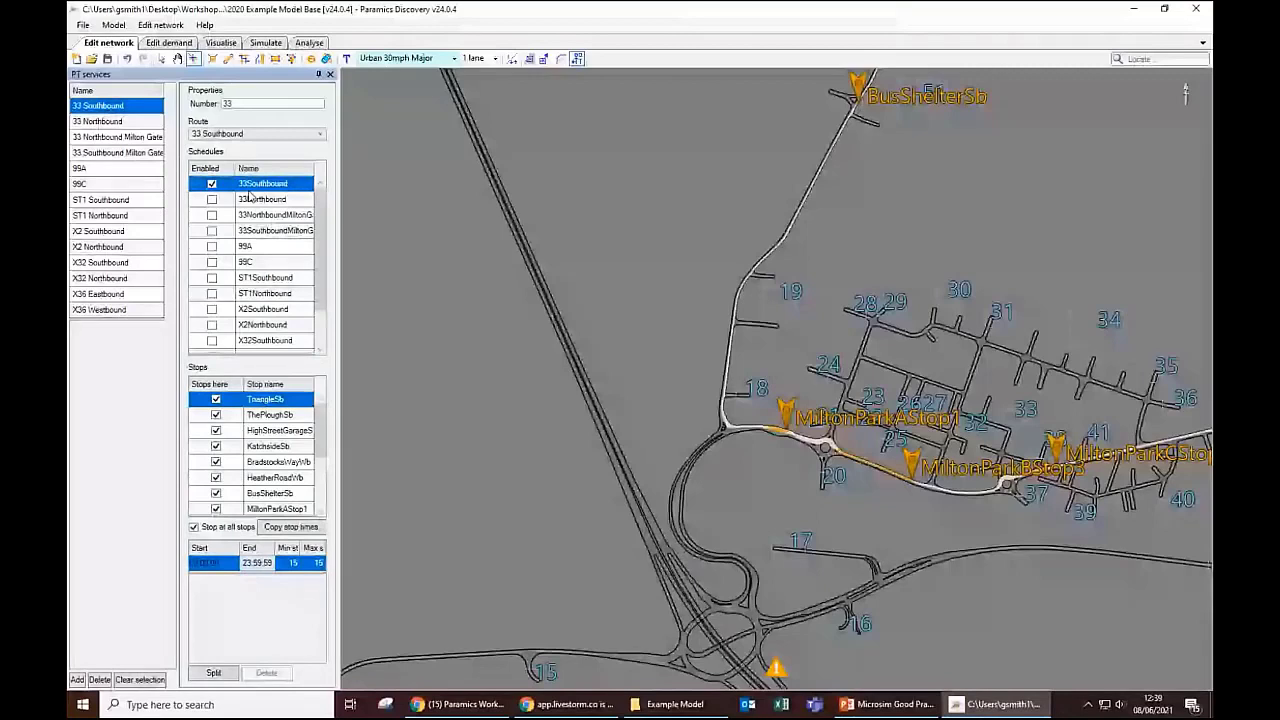
{"action": "scroll", "coordinate": [235, 402], "scroll_direction": "down", "scroll_amount": 1}
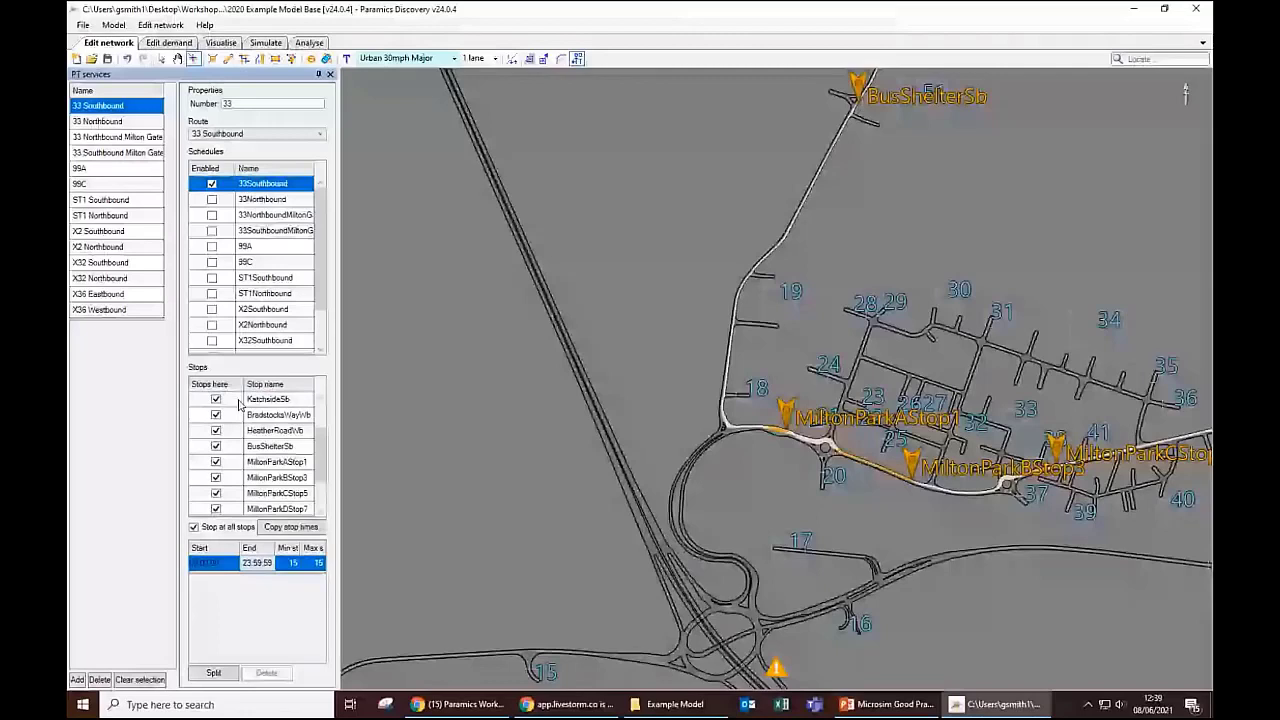
Step: Compare the 33 Southbound Milton Gate service with 33 Southbound, and check the minimum and maximum stop times at ThePloughSb
{"action": "left_click", "coordinate": [112, 152]}
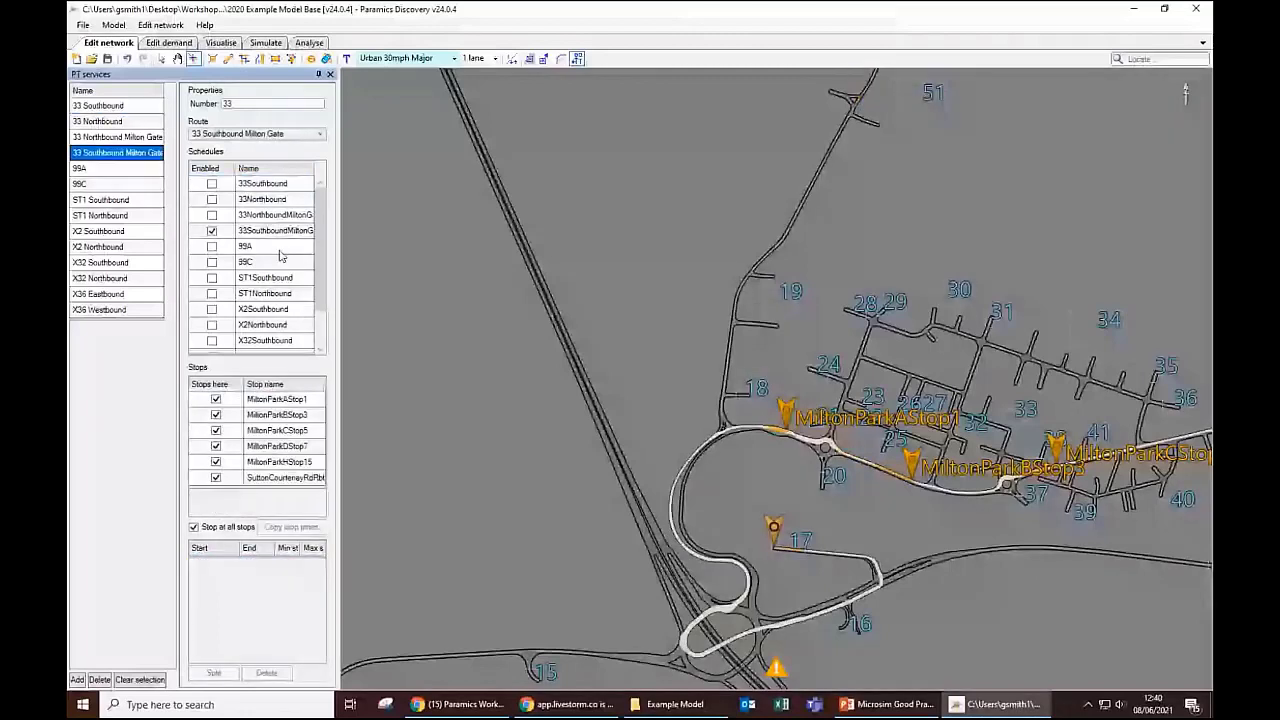
{"action": "left_click", "coordinate": [110, 106]}
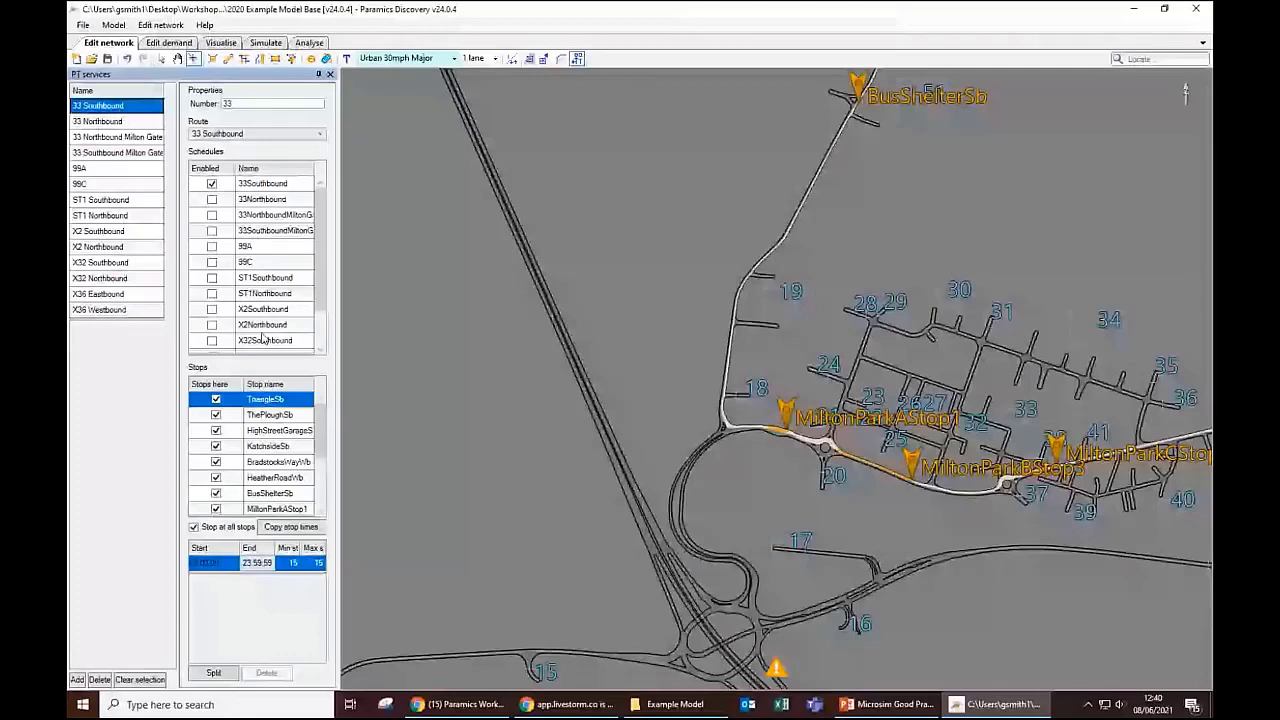
{"action": "left_click", "coordinate": [271, 416]}
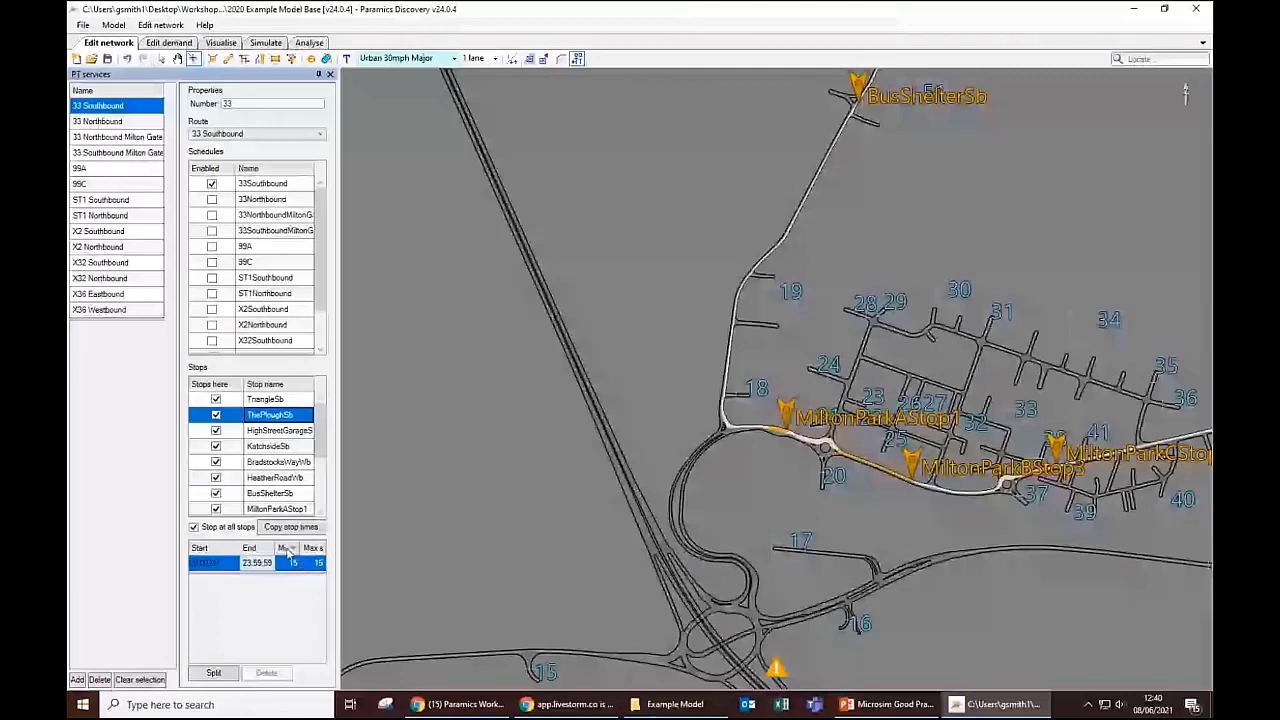
{"action": "key", "text": "Escape"}
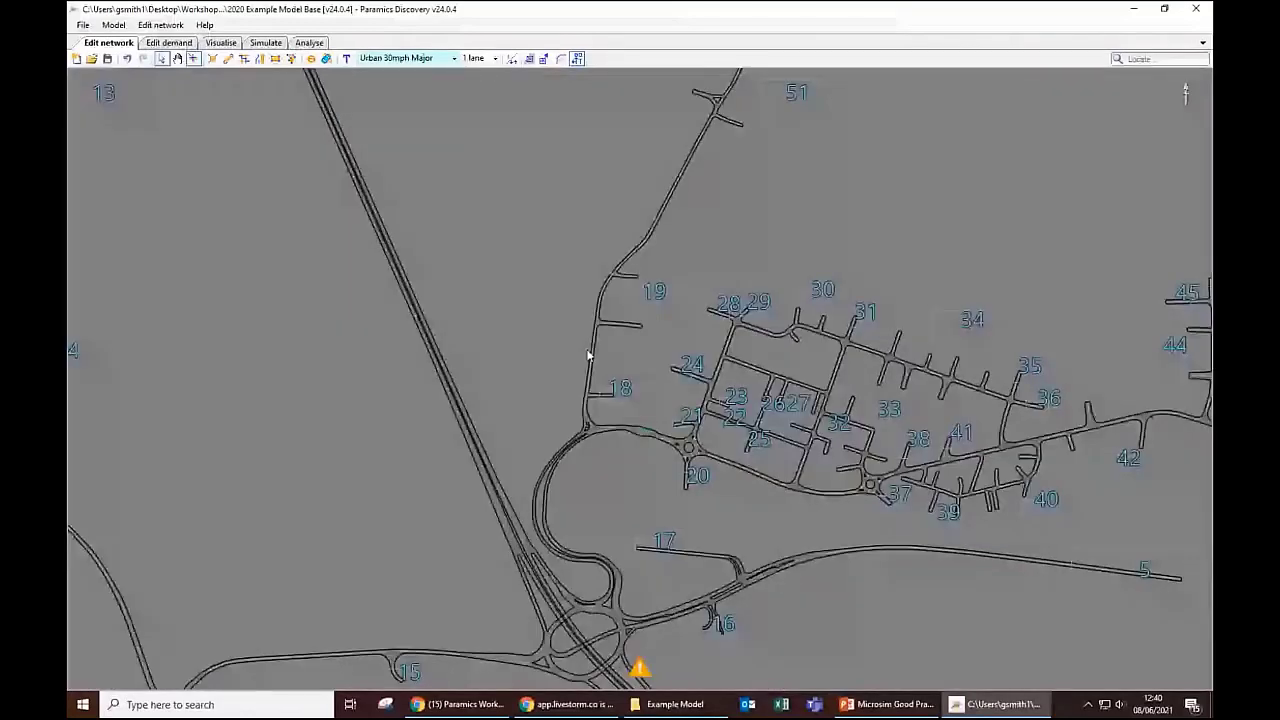
Step: Review the AM demand set's row, column and overall totals in Matrix 1, and the totals of Matrix 2 and Matrix 3
{"action": "left_click", "coordinate": [170, 43]}
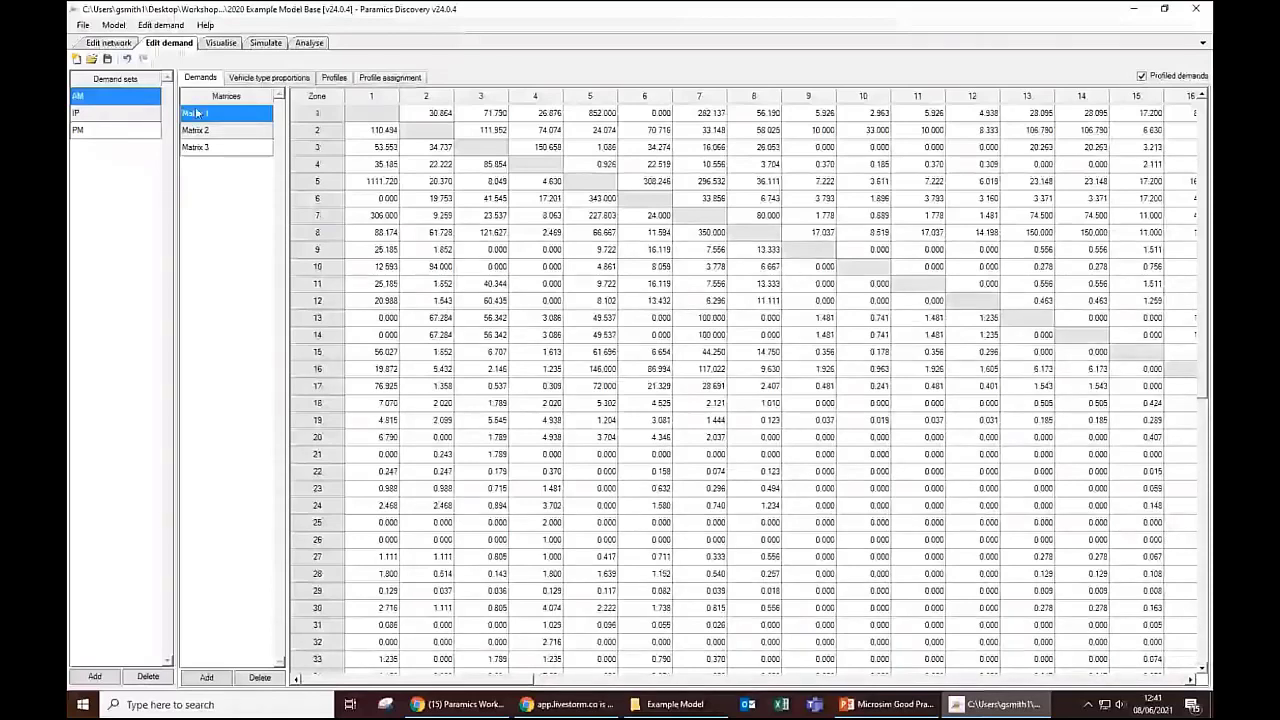
{"action": "scroll", "coordinate": [500, 500], "scroll_direction": "down", "scroll_amount": 10}
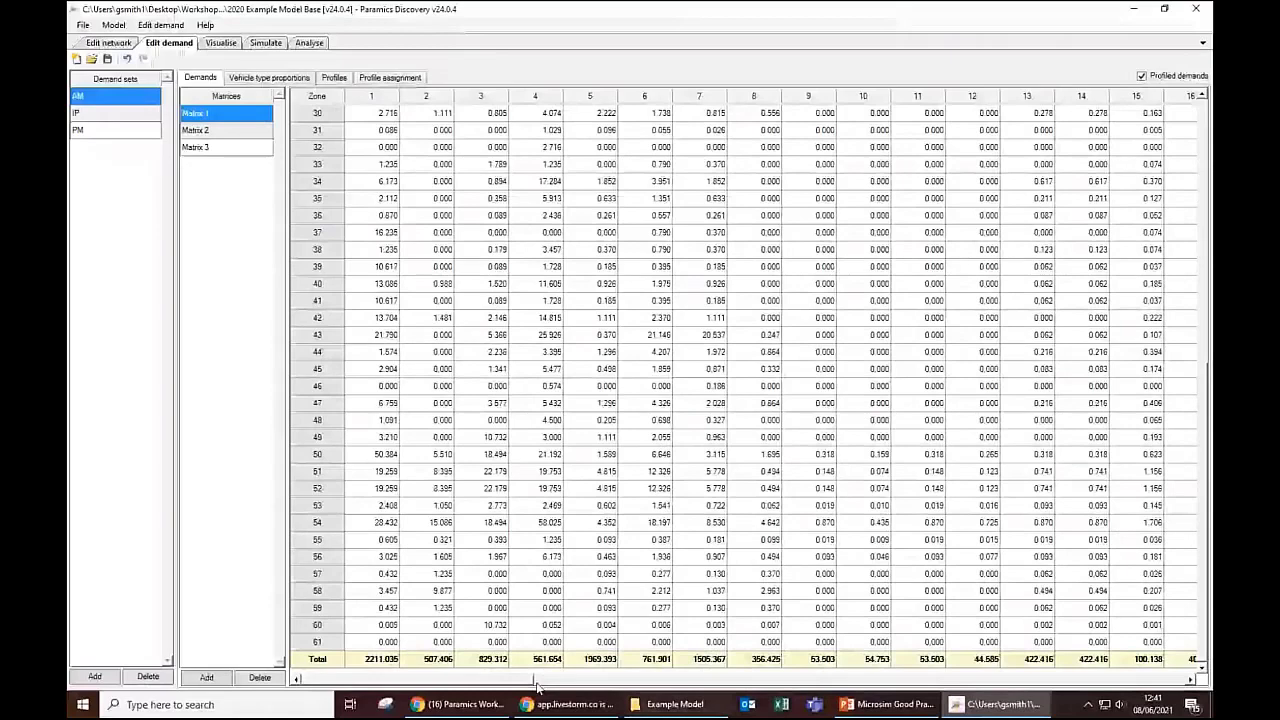
{"action": "left_click", "coordinate": [537, 686]}
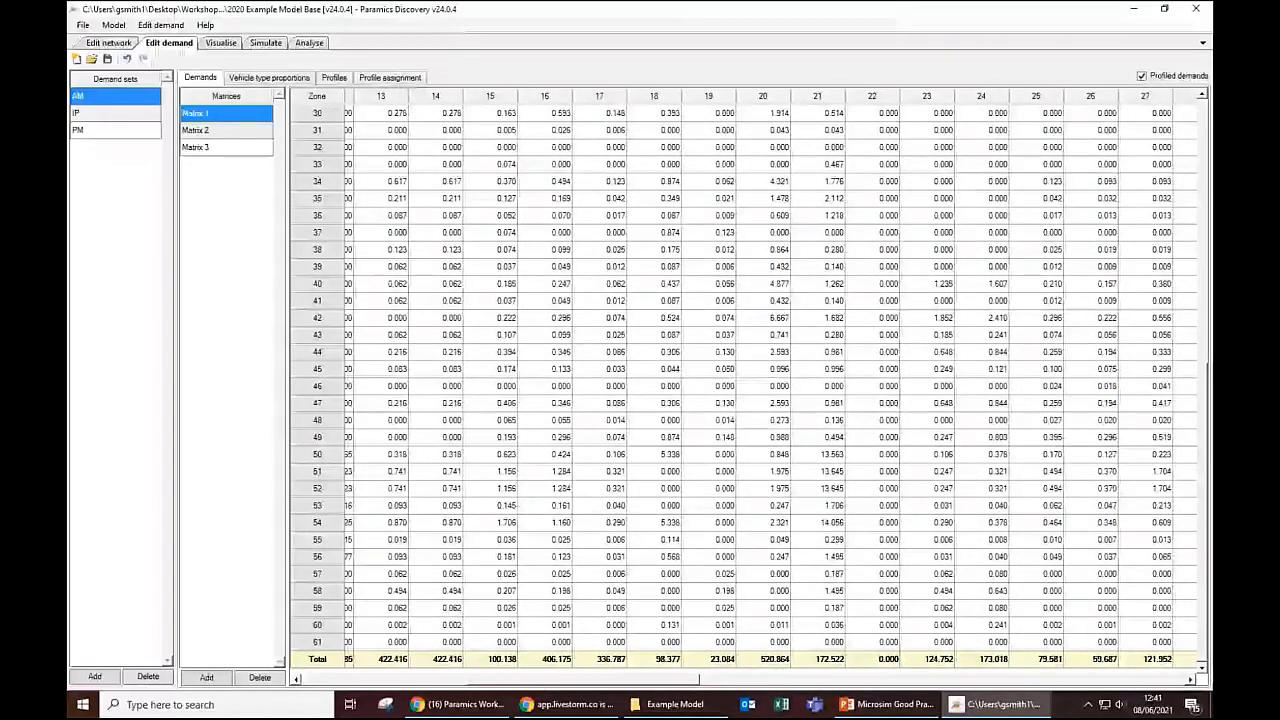
{"action": "left_click_drag", "start_coordinate": [545, 680], "coordinate": [1183, 671]}
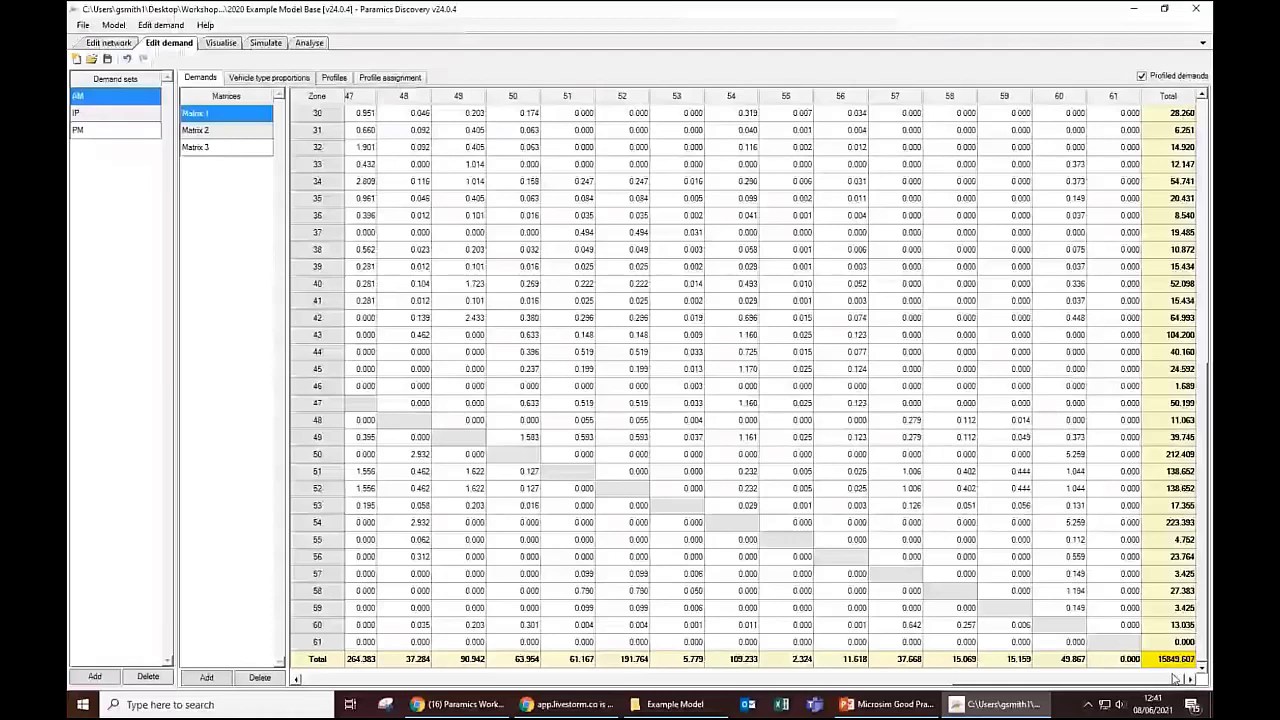
{"action": "left_click", "coordinate": [228, 131]}
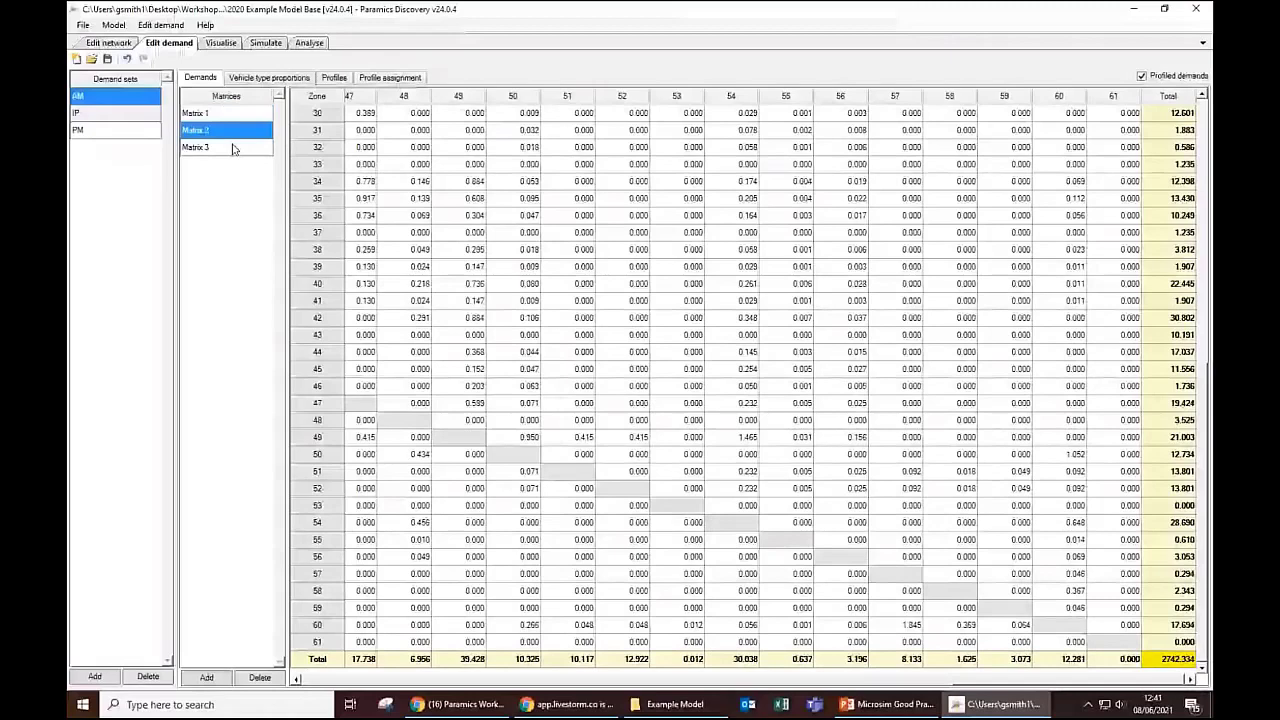
{"action": "left_click", "coordinate": [233, 148]}
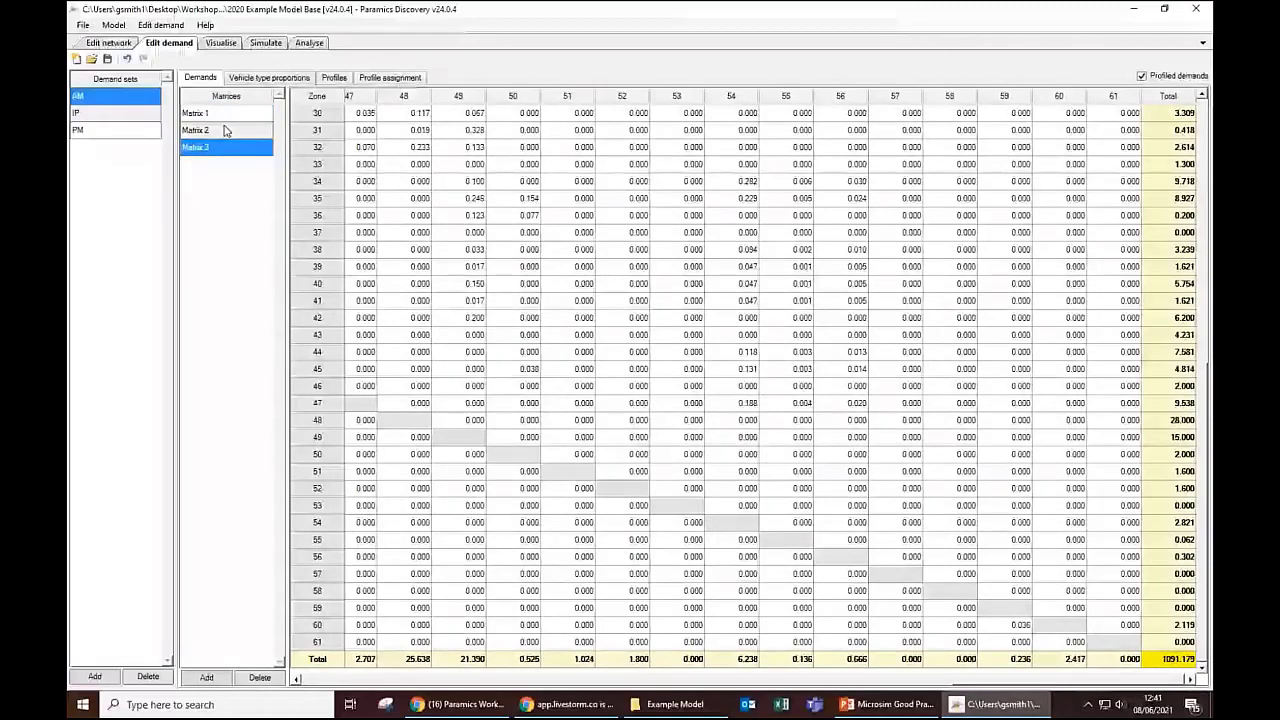
Step: Compare the vehicle type proportions of the three matrices between the AM and IP demand sets
{"action": "left_click", "coordinate": [282, 78]}
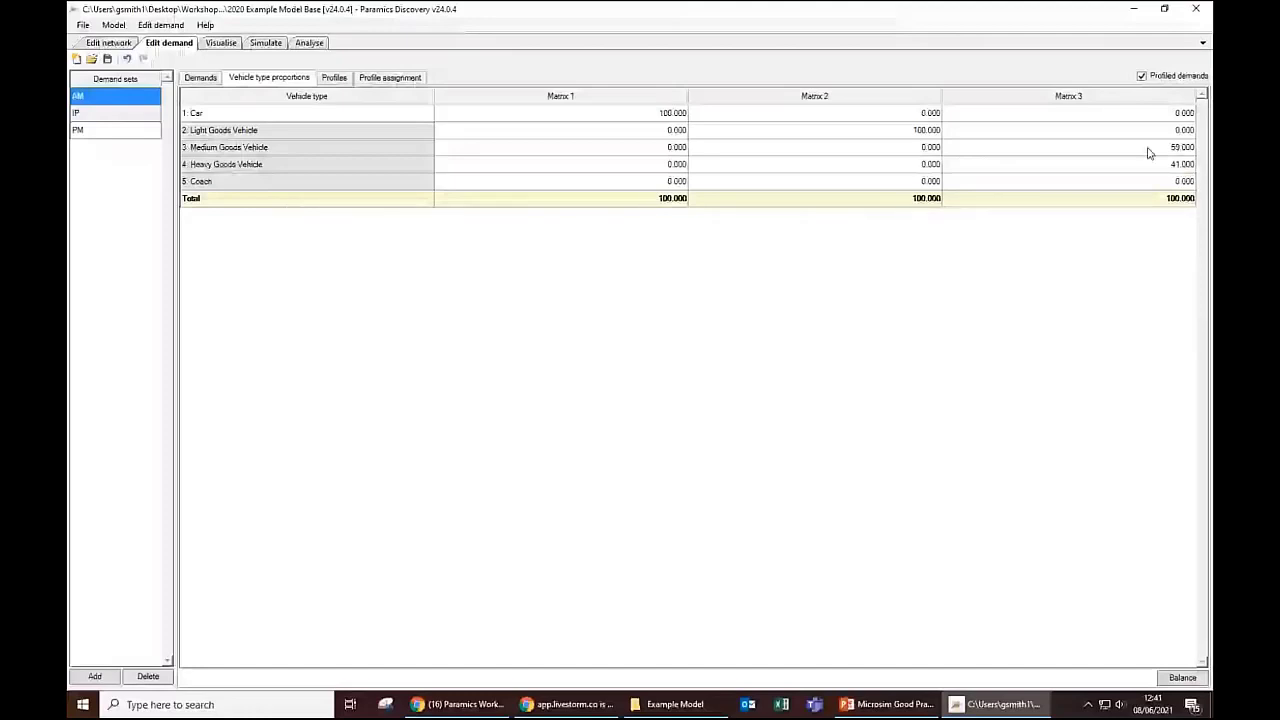
{"action": "key", "text": "Down"}
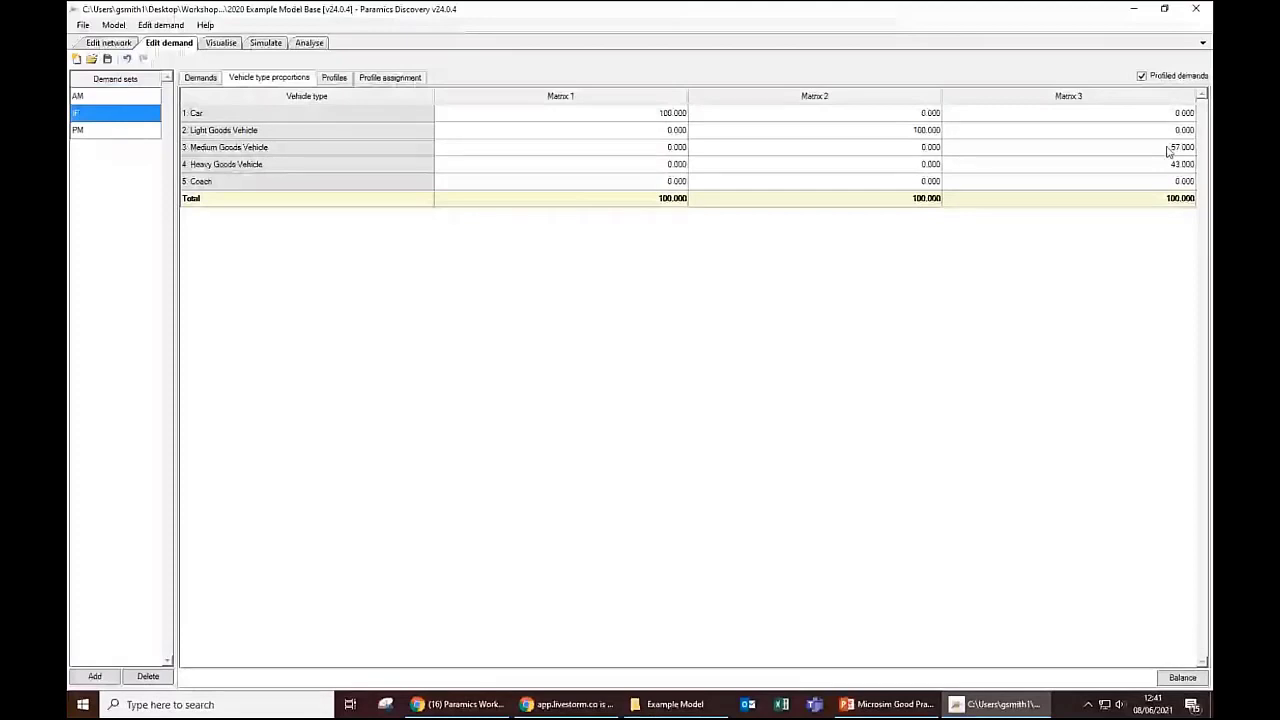
{"action": "left_click", "coordinate": [103, 98]}
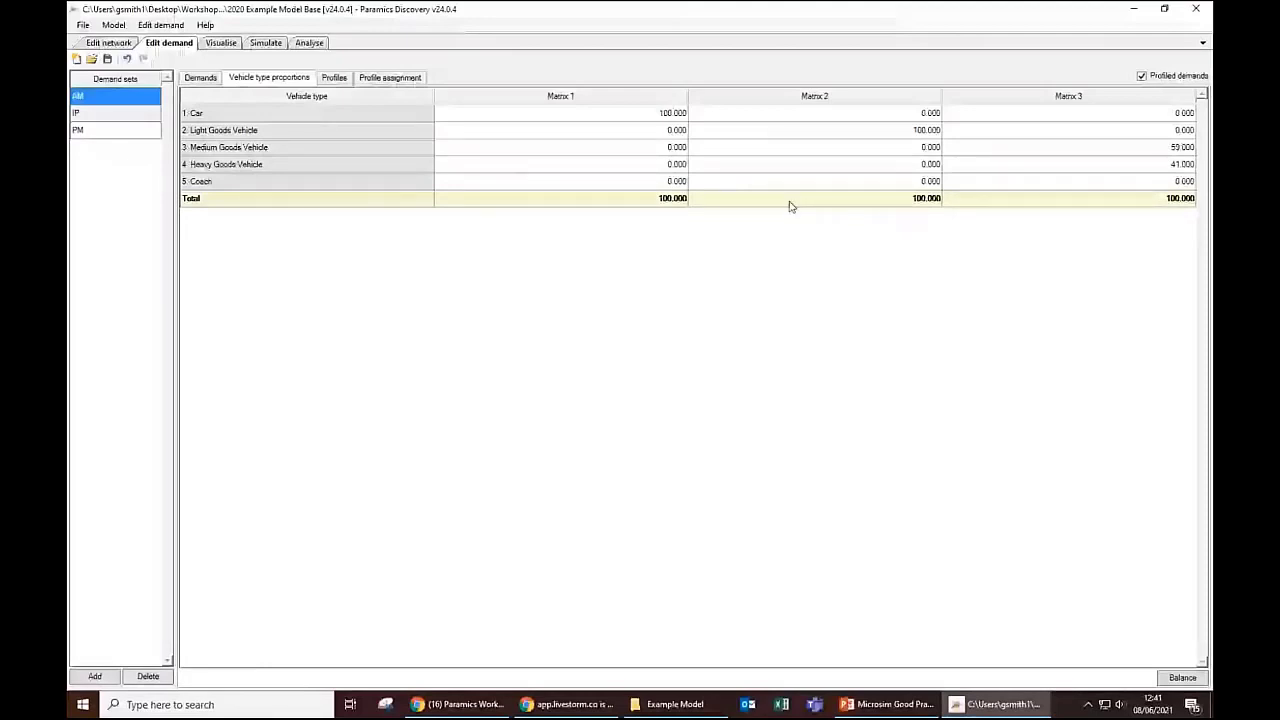
Step: Examine the AM release profiles from FromZone8 to FromZone20 and GeneralCar, checking their five-minute values and profile totals
{"action": "left_click", "coordinate": [335, 78]}
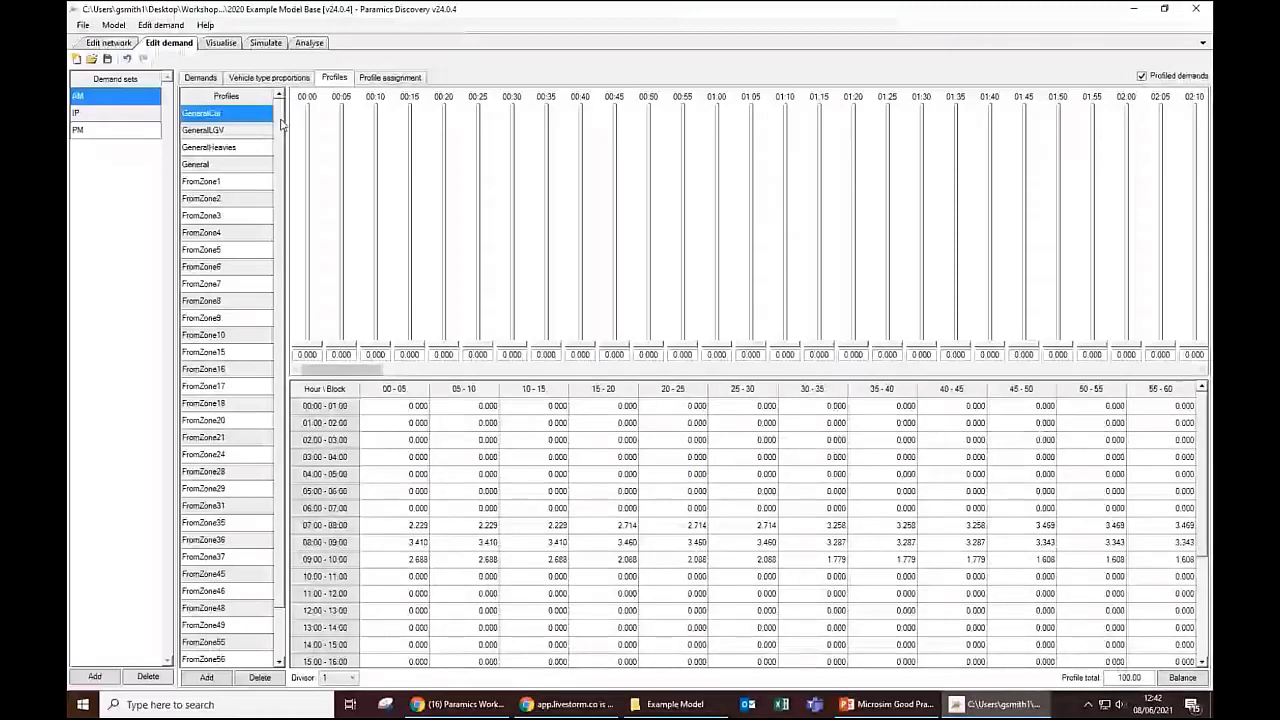
{"action": "left_click", "coordinate": [228, 301]}
{"action": "key", "text": "Down"}
{"action": "key", "text": "Down"}
{"action": "key", "text": "Down"}
{"action": "key", "text": "Down"}
{"action": "key", "text": "Down"}
{"action": "key", "text": "Down"}
{"action": "key", "text": "Down"}
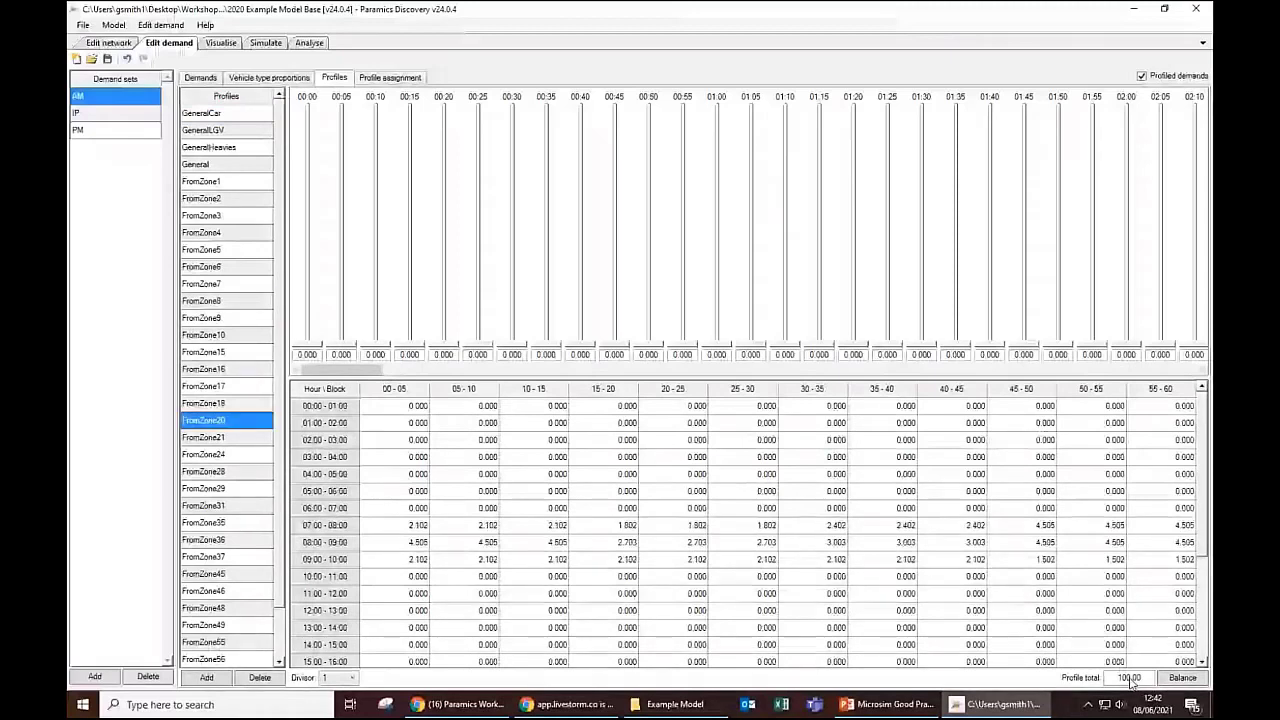
{"action": "key", "text": "Home"}
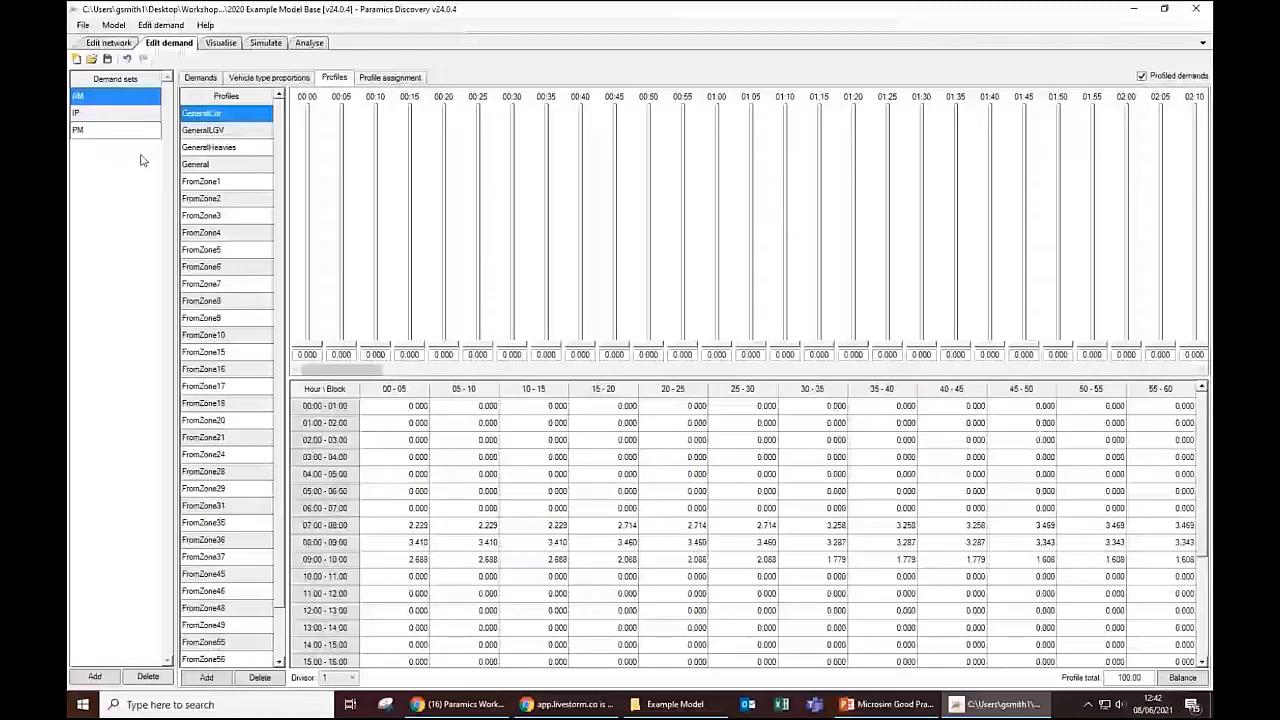
Step: Check where the FromZone1, FromZone4, FromZone6 and GeneralCar profiles are assigned in AM Matrix 1, and view the IP assignment
{"action": "left_click", "coordinate": [392, 78]}
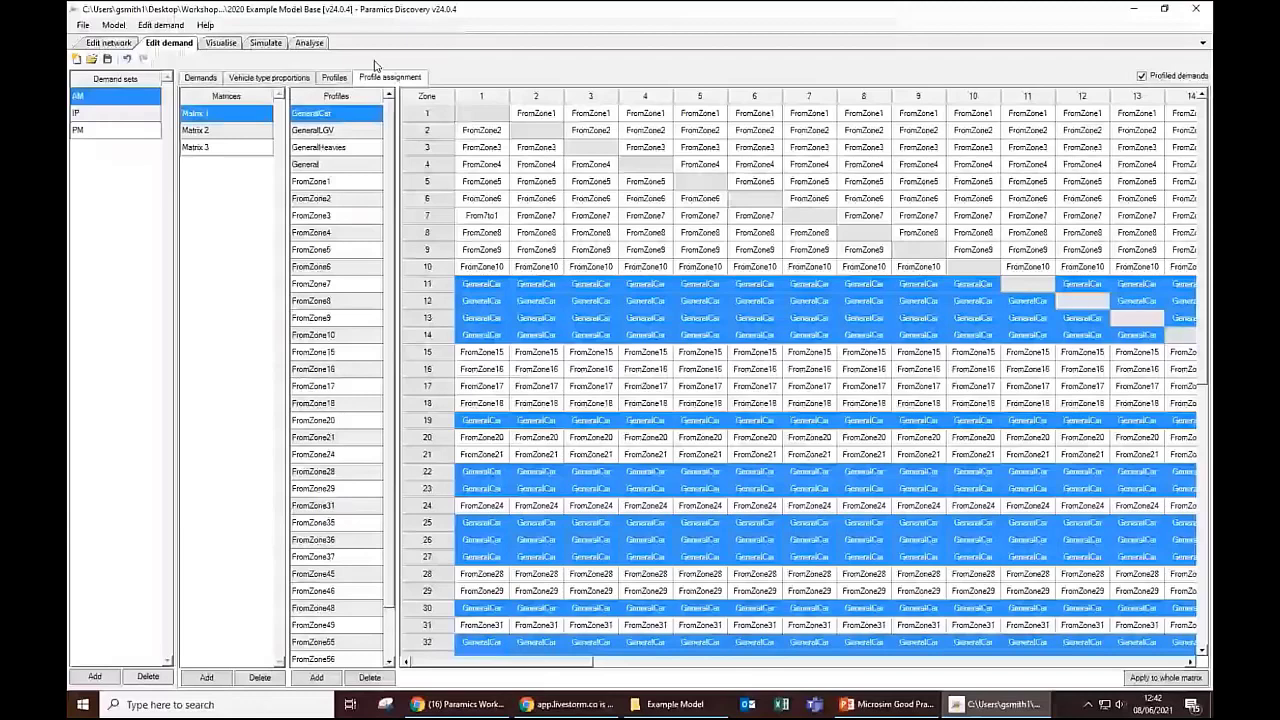
{"action": "left_click", "coordinate": [336, 182]}
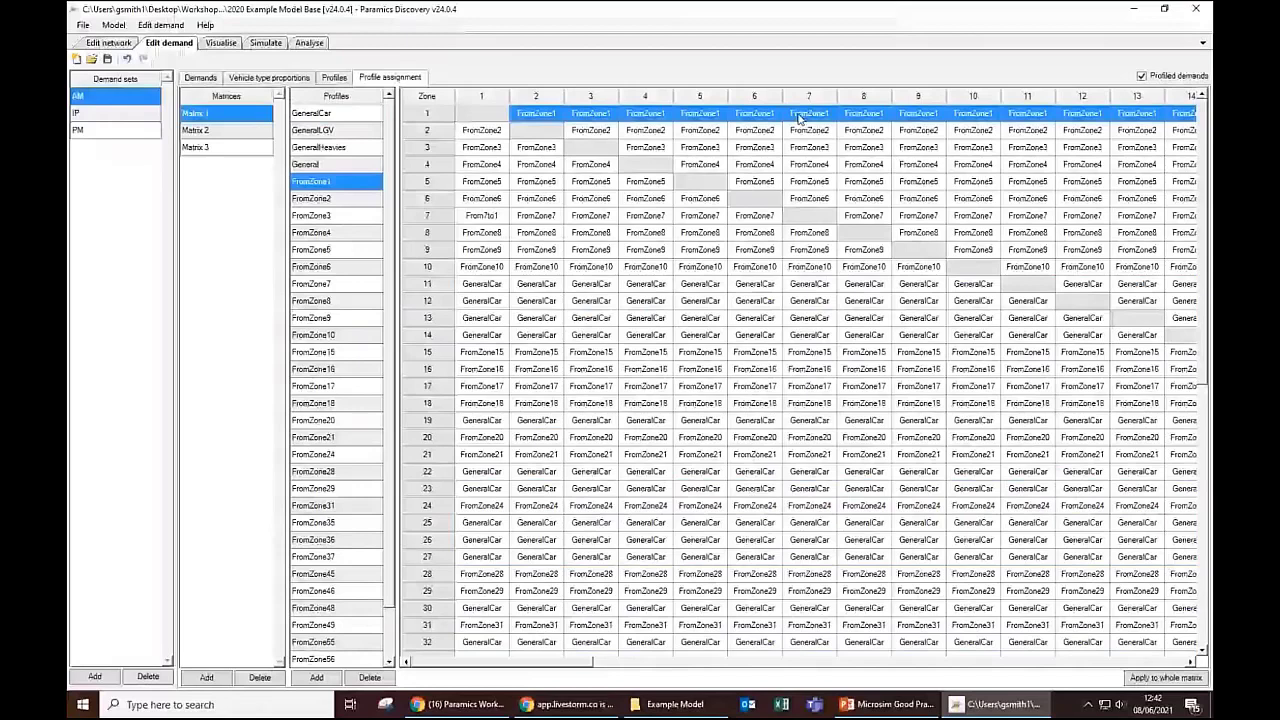
{"action": "left_click", "coordinate": [336, 232]}
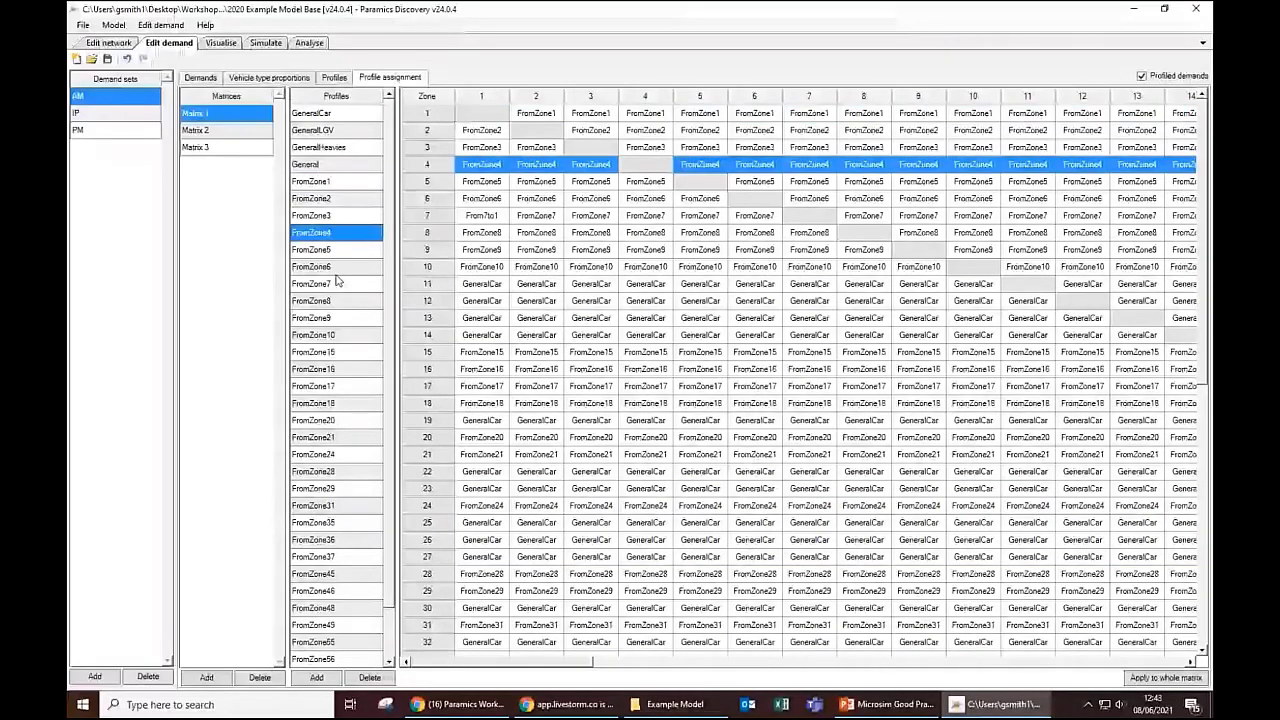
{"action": "left_click", "coordinate": [333, 267]}
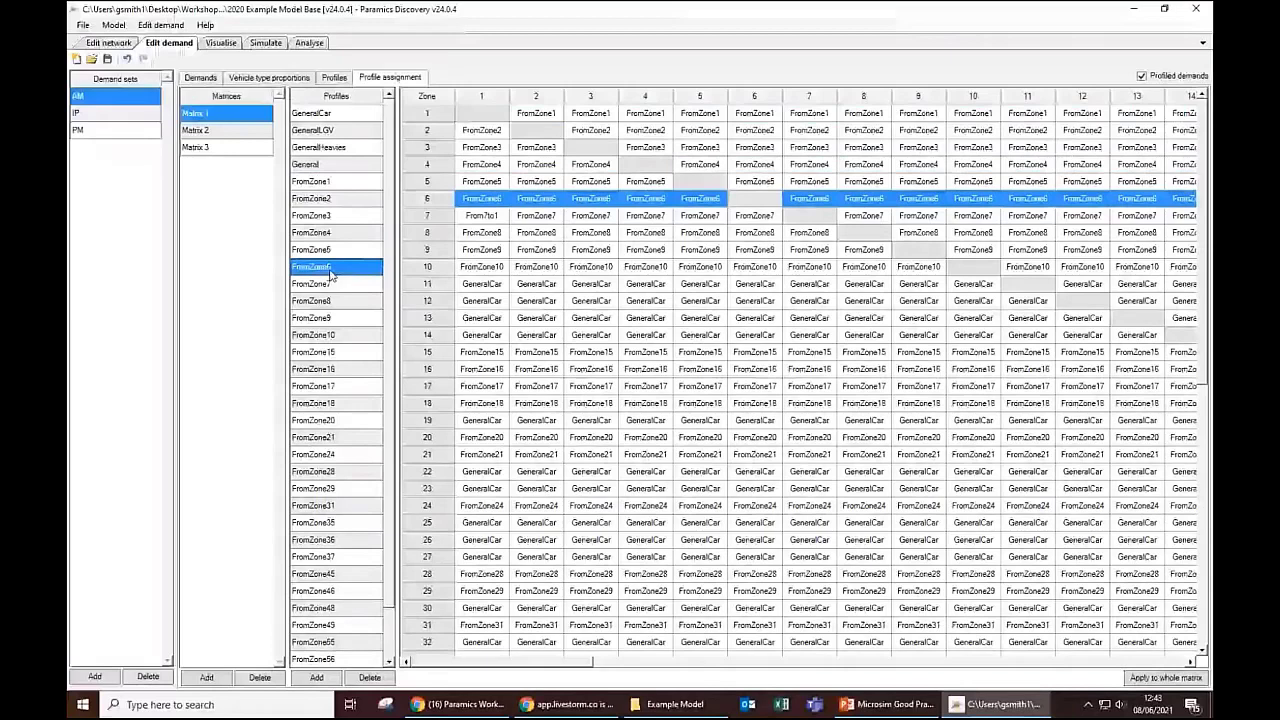
{"action": "left_click", "coordinate": [322, 113]}
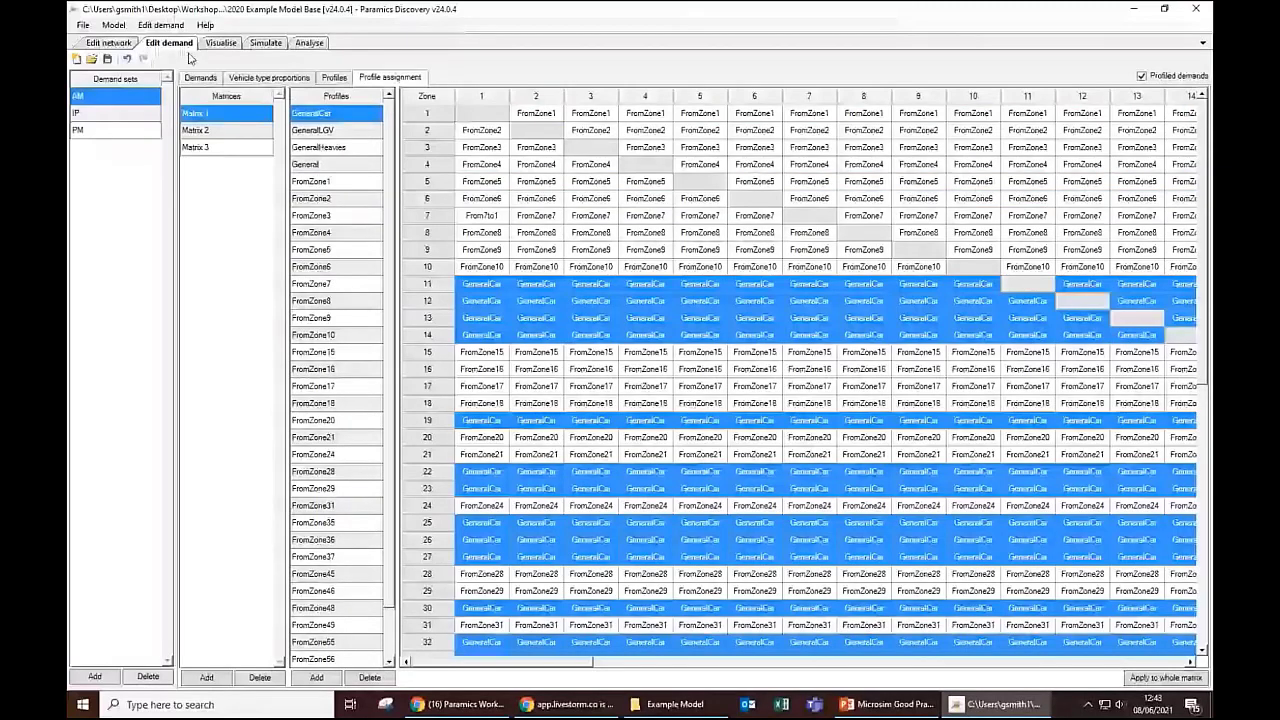
{"action": "left_click", "coordinate": [93, 115]}
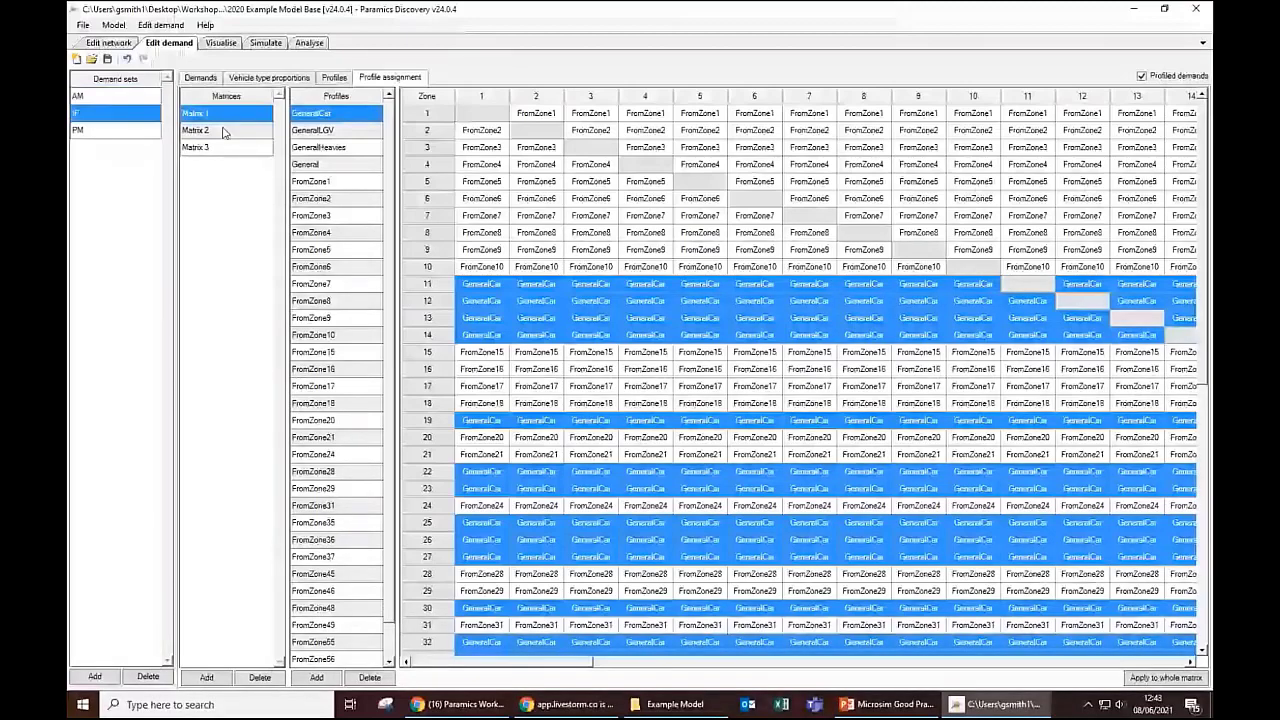
Step: Run the AM simulation visually without the snapshots list and observe traffic on the estate roads and the motorway roundabout
{"action": "left_click", "coordinate": [221, 43]}
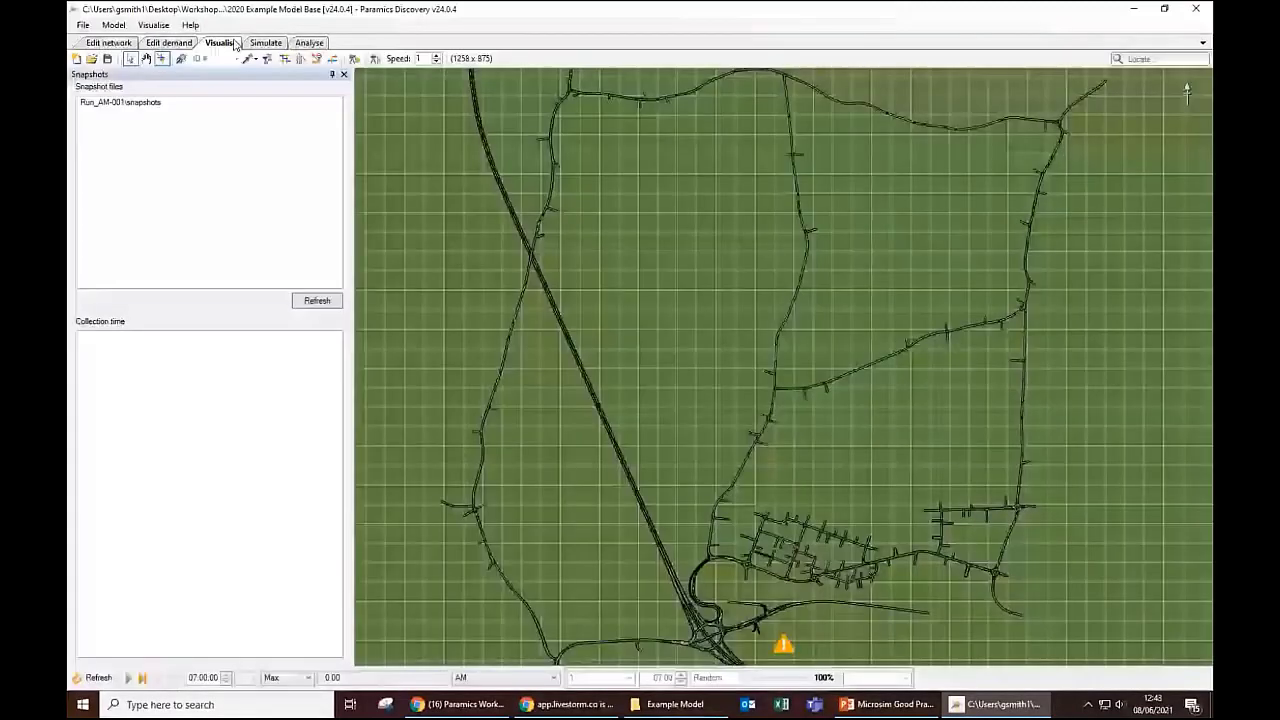
{"action": "left_click", "coordinate": [343, 74]}
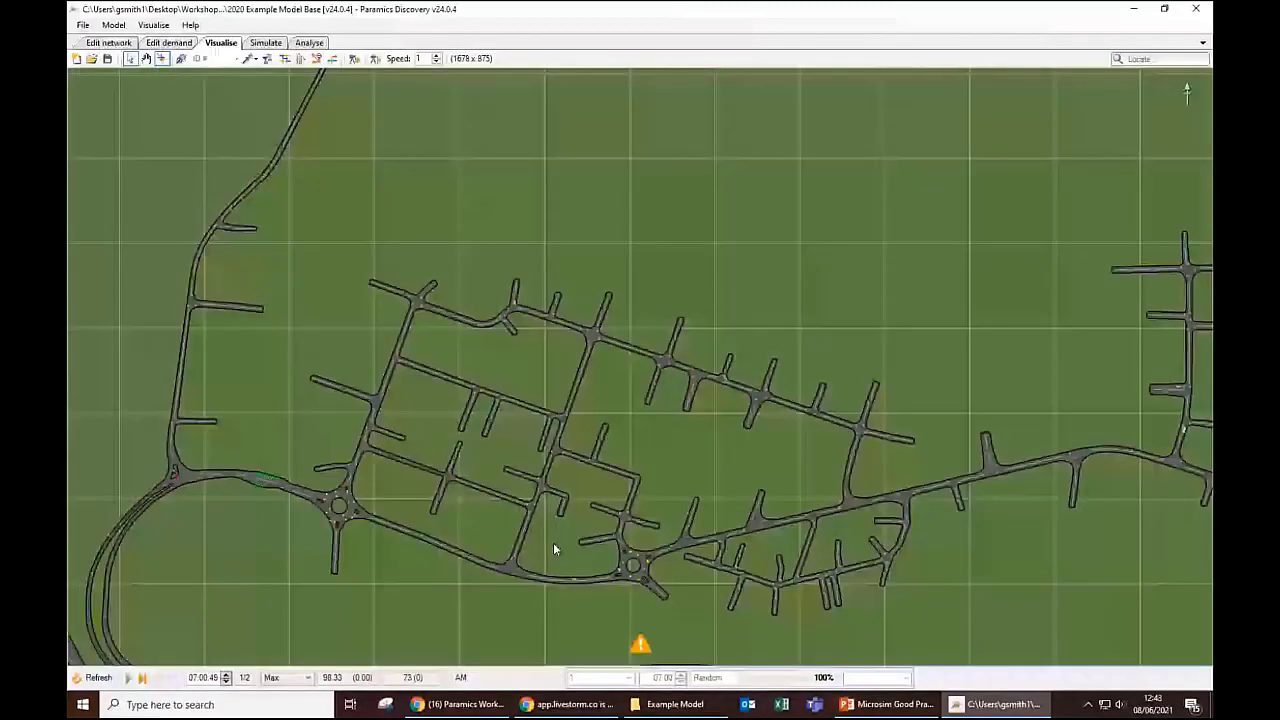
{"action": "left_click_drag", "start_coordinate": [553, 542], "coordinate": [576, 376]}
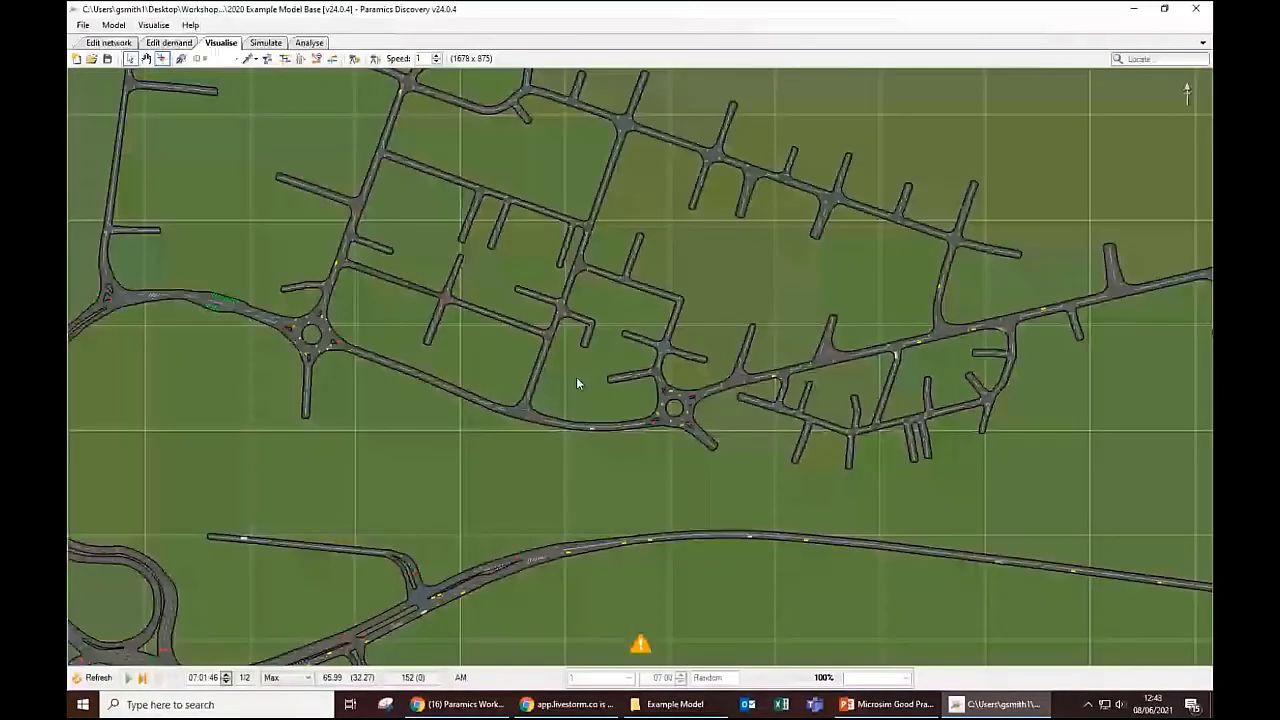
{"action": "scroll", "coordinate": [576, 383], "scroll_direction": "up", "scroll_amount": 1}
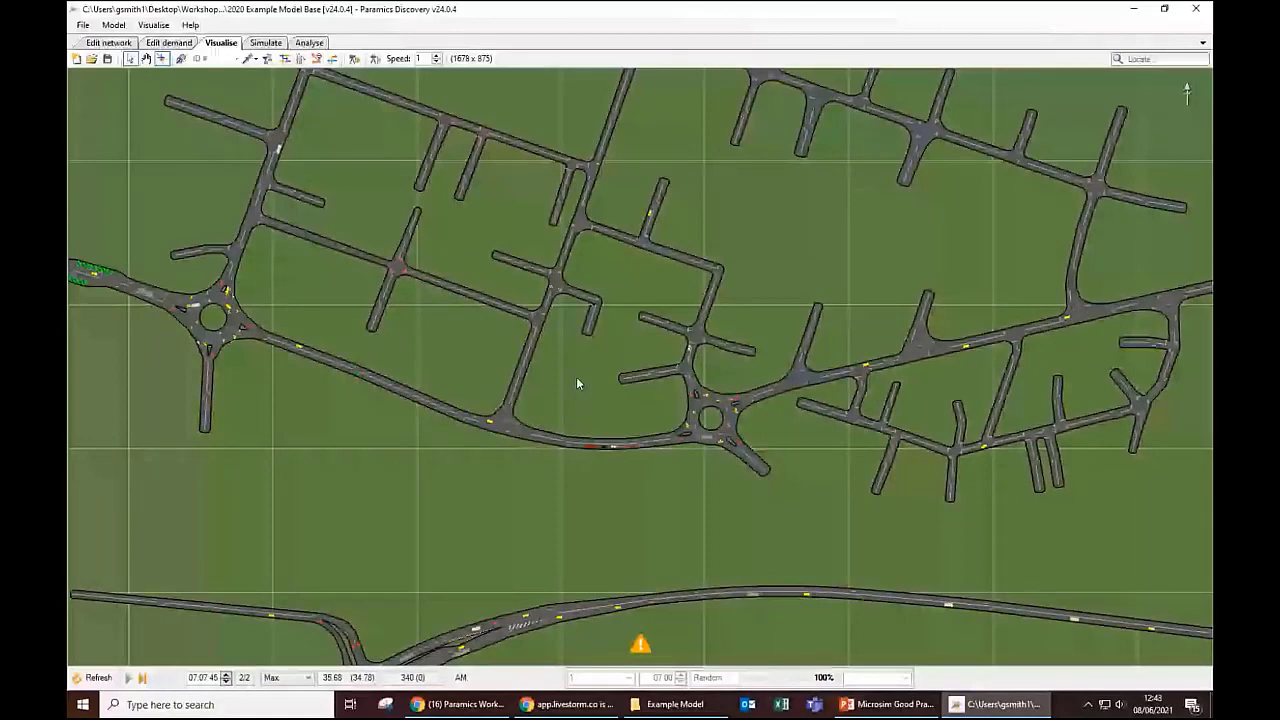
{"action": "scroll", "coordinate": [576, 383], "scroll_direction": "down", "scroll_amount": 1}
{"action": "scroll", "coordinate": [576, 383], "scroll_direction": "down", "scroll_amount": 4}
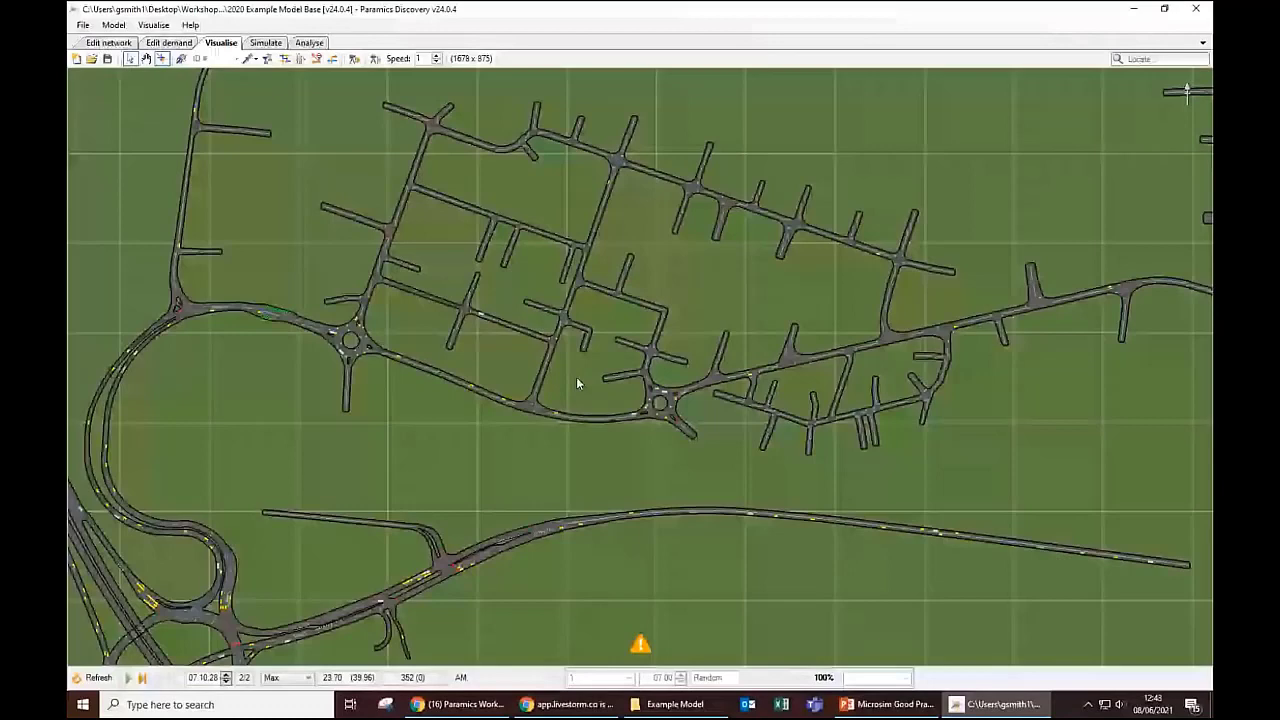
{"action": "left_click_drag", "start_coordinate": [301, 518], "coordinate": [462, 372]}
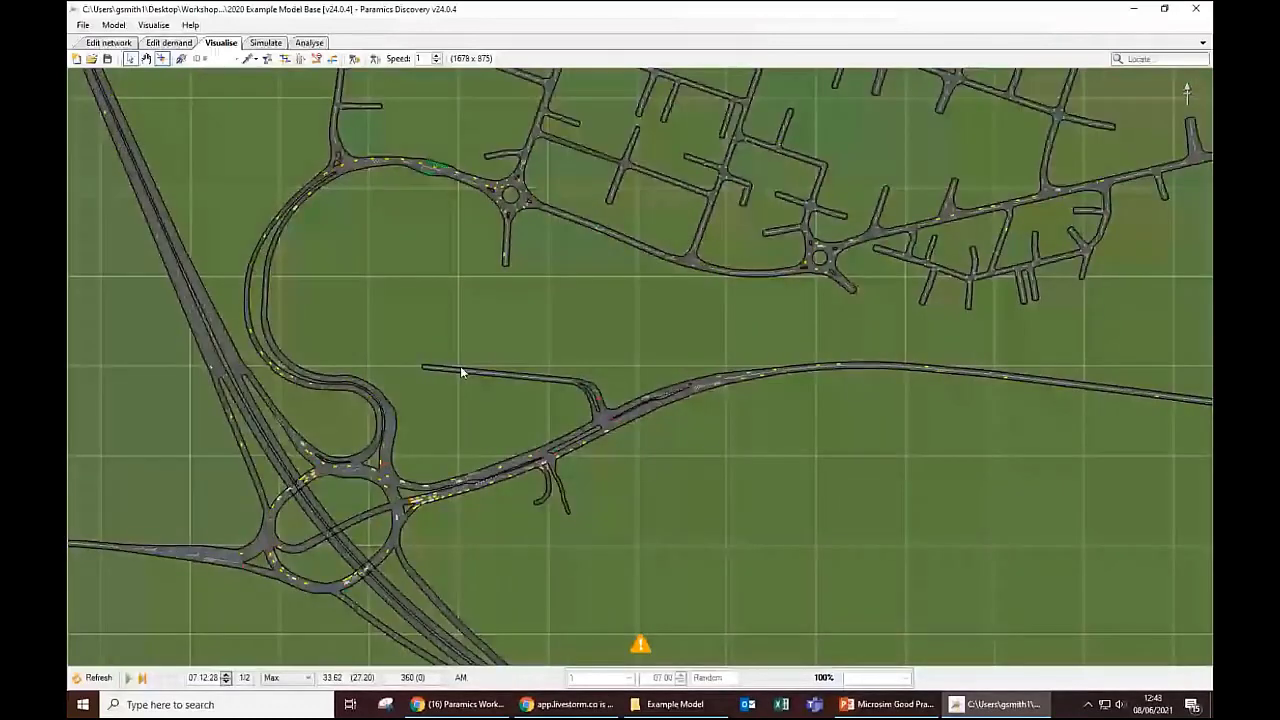
{"action": "scroll", "coordinate": [460, 370], "scroll_direction": "down", "scroll_amount": 4}
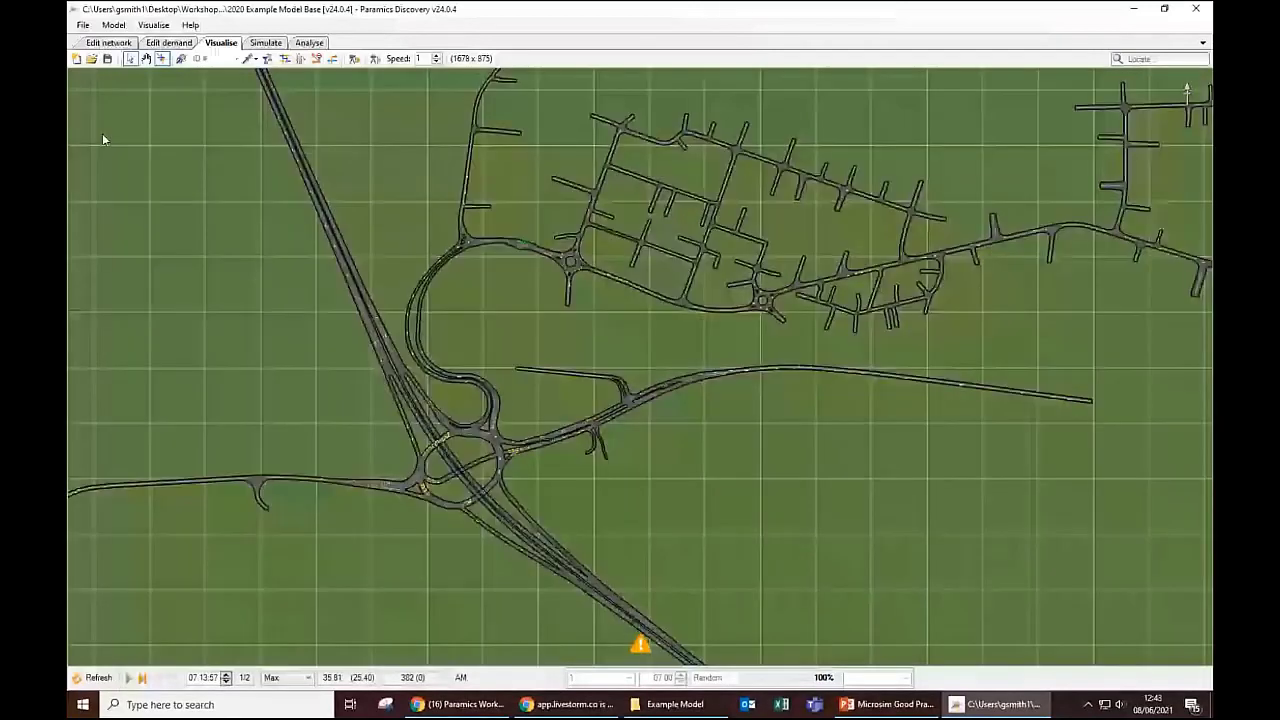
Step: Load the 08:40:00 snapshot of the Run_AM-001 simulation run
{"action": "left_click", "coordinate": [152, 26]}
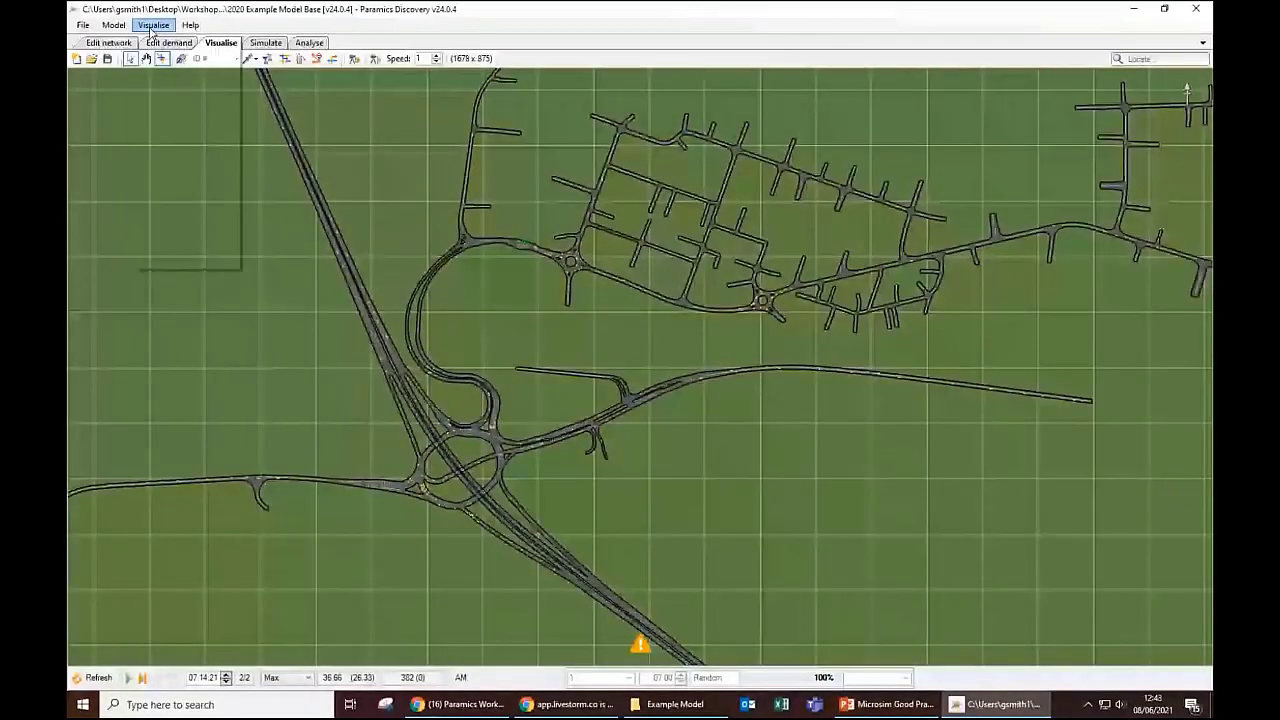
{"action": "scroll", "coordinate": [651, 544], "scroll_direction": "up", "scroll_amount": 3}
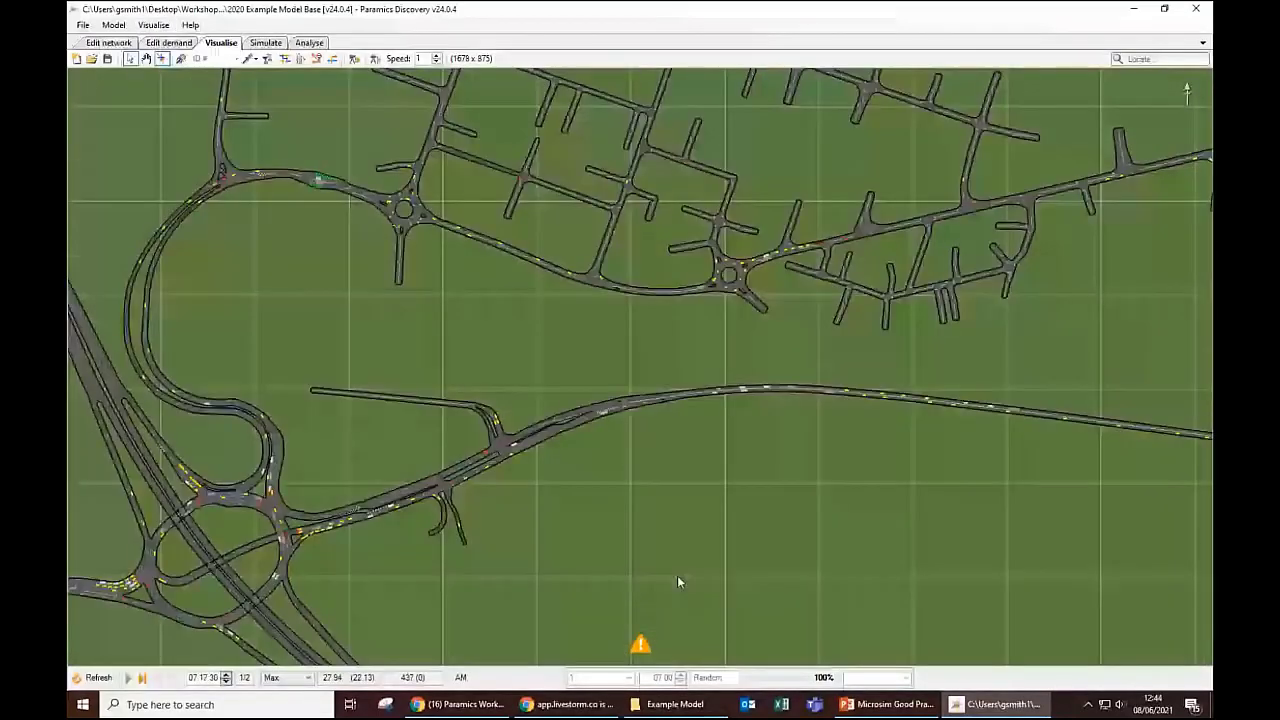
{"action": "scroll", "coordinate": [761, 545], "scroll_direction": "down", "scroll_amount": 1}
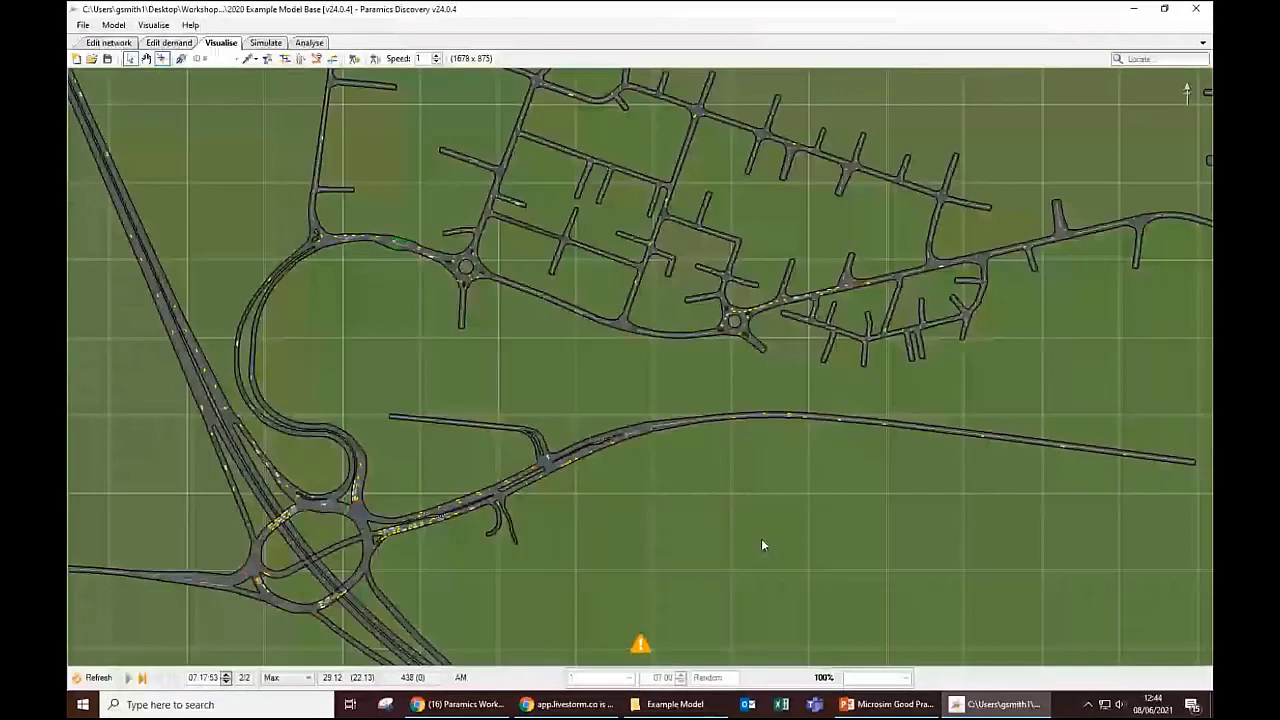
{"action": "scroll", "coordinate": [761, 545], "scroll_direction": "down", "scroll_amount": 1}
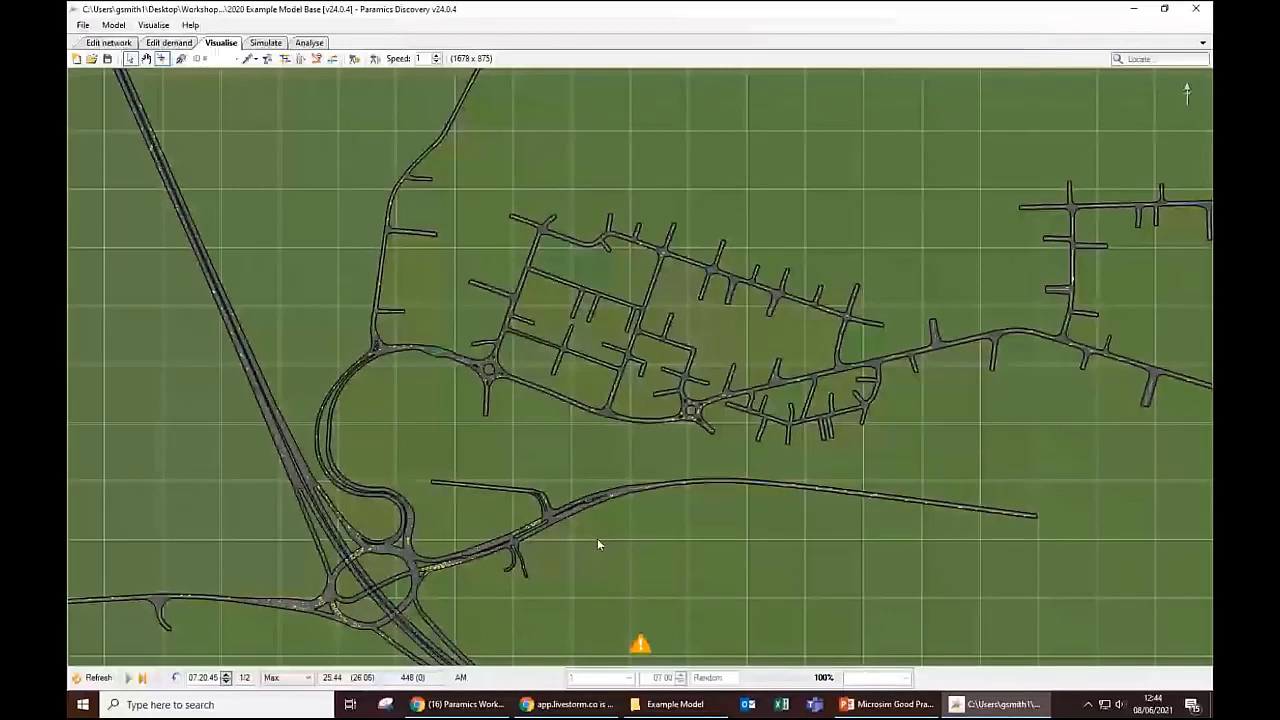
{"action": "left_click", "coordinate": [153, 25]}
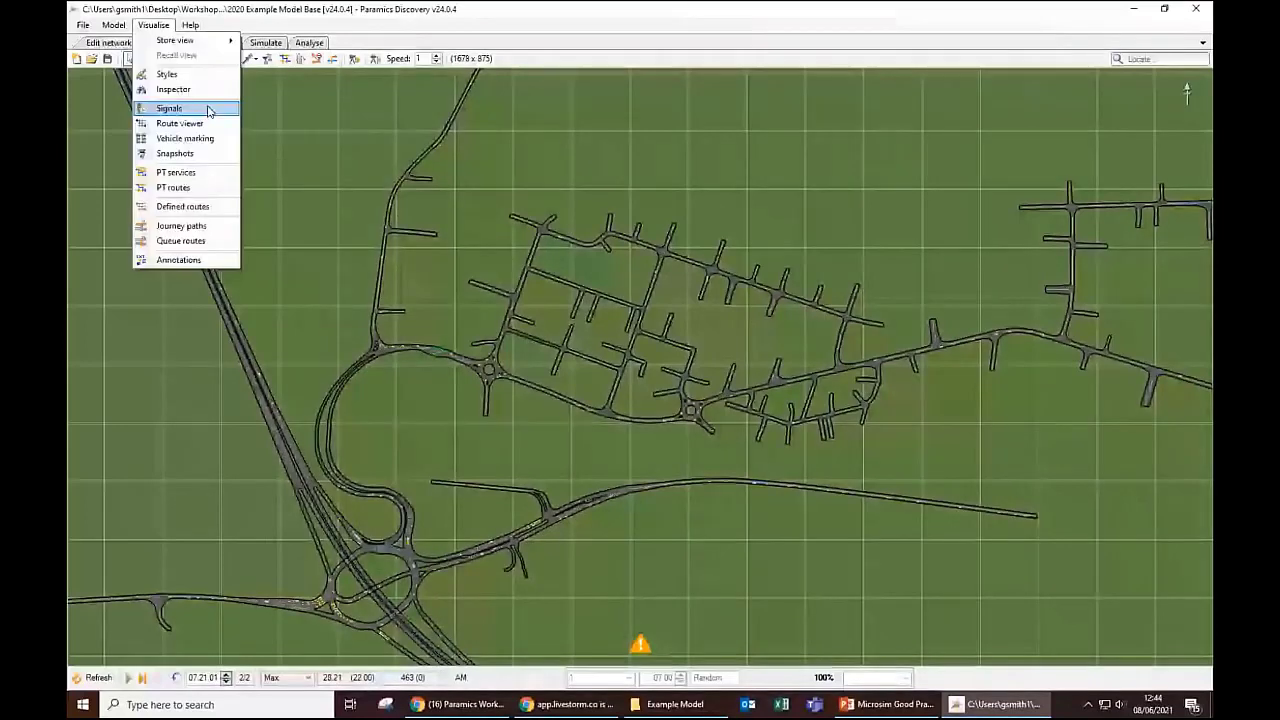
{"action": "left_click", "coordinate": [211, 157]}
{"action": "left_click", "coordinate": [124, 486]}
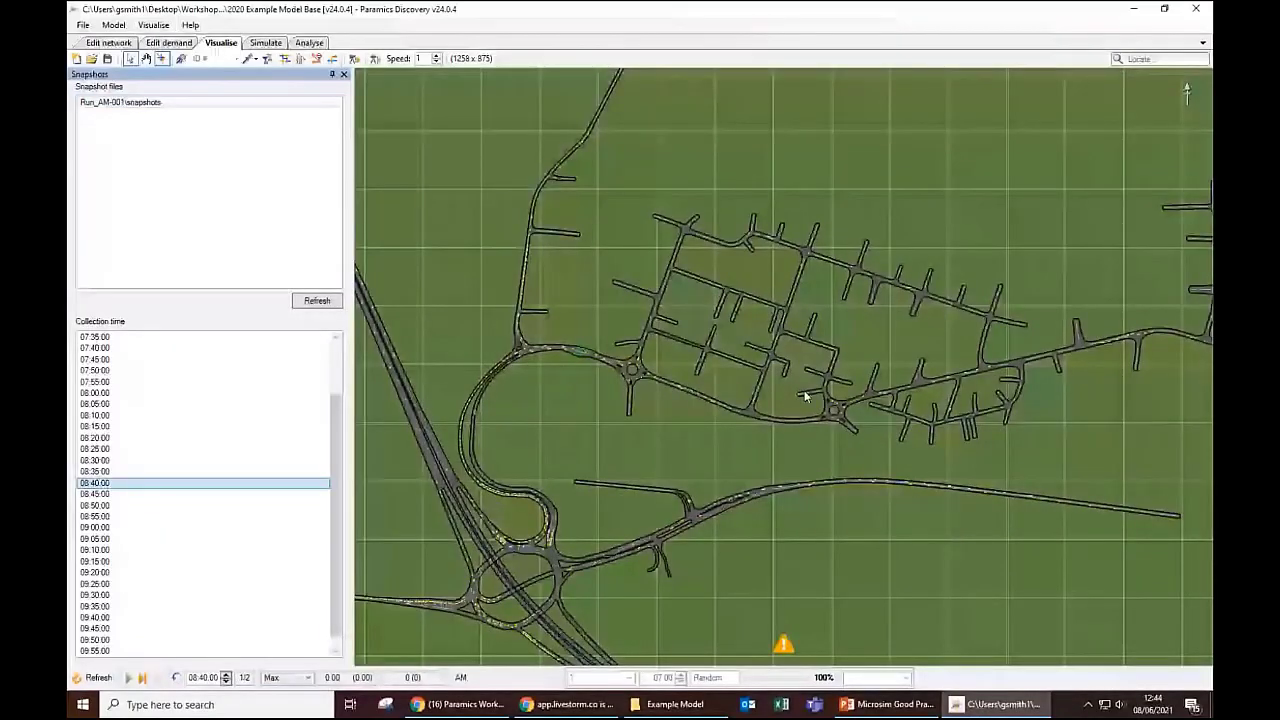
Step: Run the AM simulation onward from the 08:40:00 snapshot and observe the traffic around the motorway roundabout and the estate link road
{"action": "left_click_drag", "start_coordinate": [805, 396], "coordinate": [864, 446]}
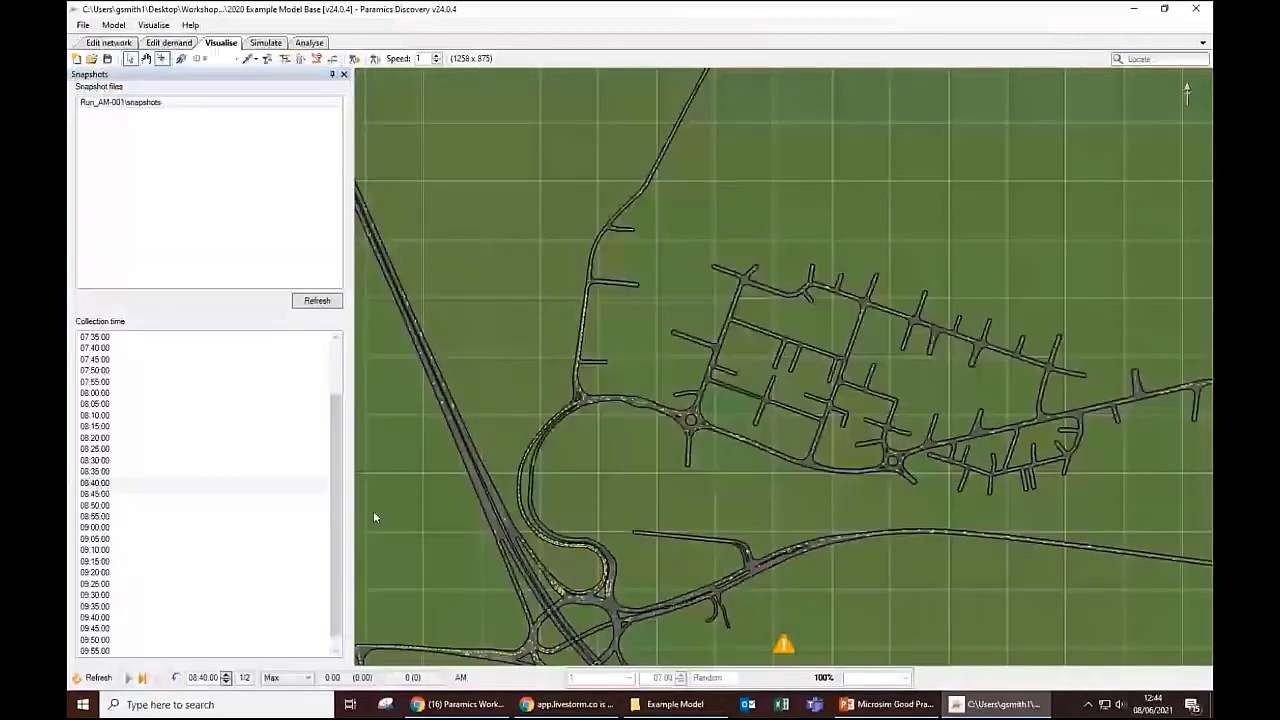
{"action": "scroll", "coordinate": [728, 463], "scroll_direction": "up", "scroll_amount": 1}
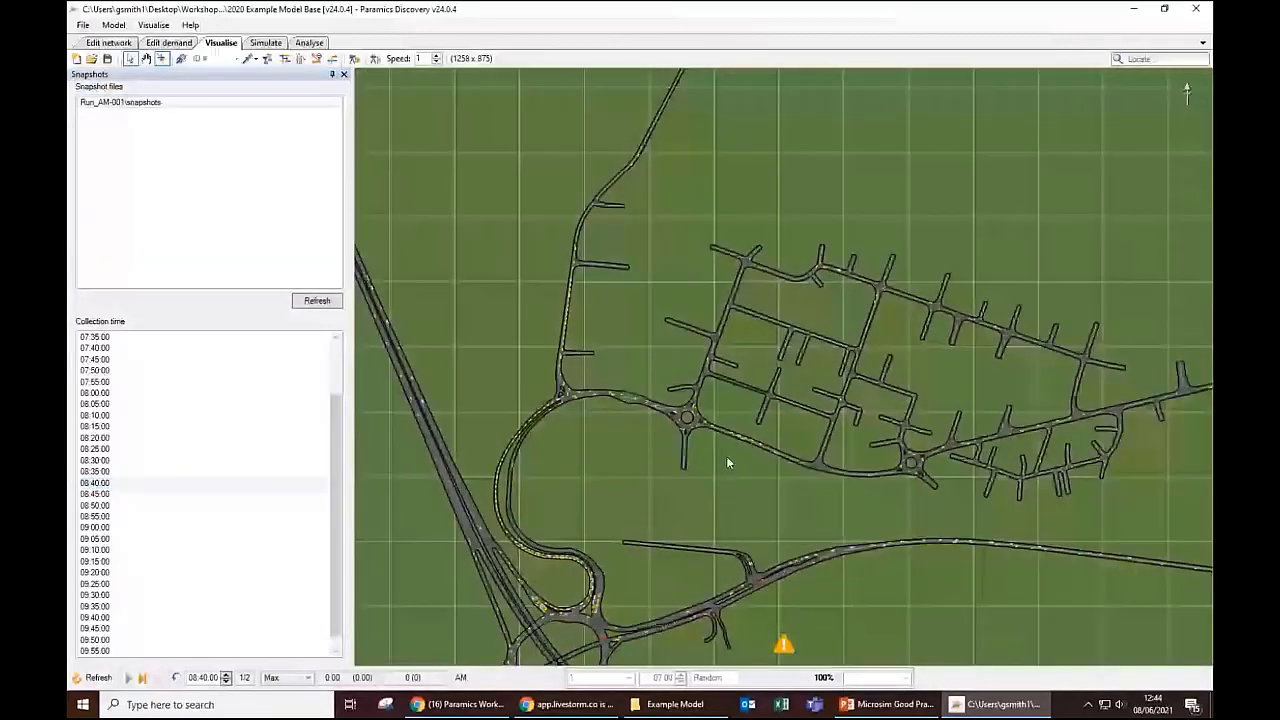
{"action": "scroll", "coordinate": [728, 463], "scroll_direction": "up", "scroll_amount": 1}
{"action": "key", "text": "space"}
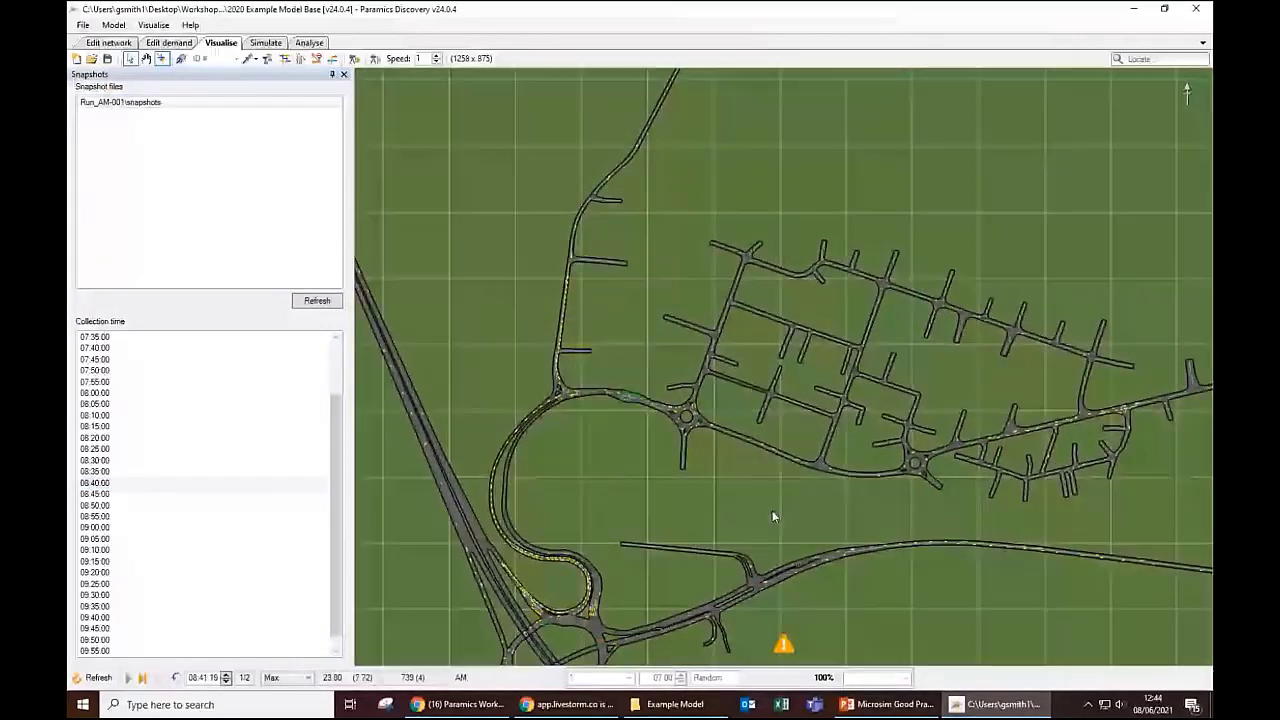
{"action": "left_click_drag", "start_coordinate": [682, 509], "coordinate": [672, 486]}
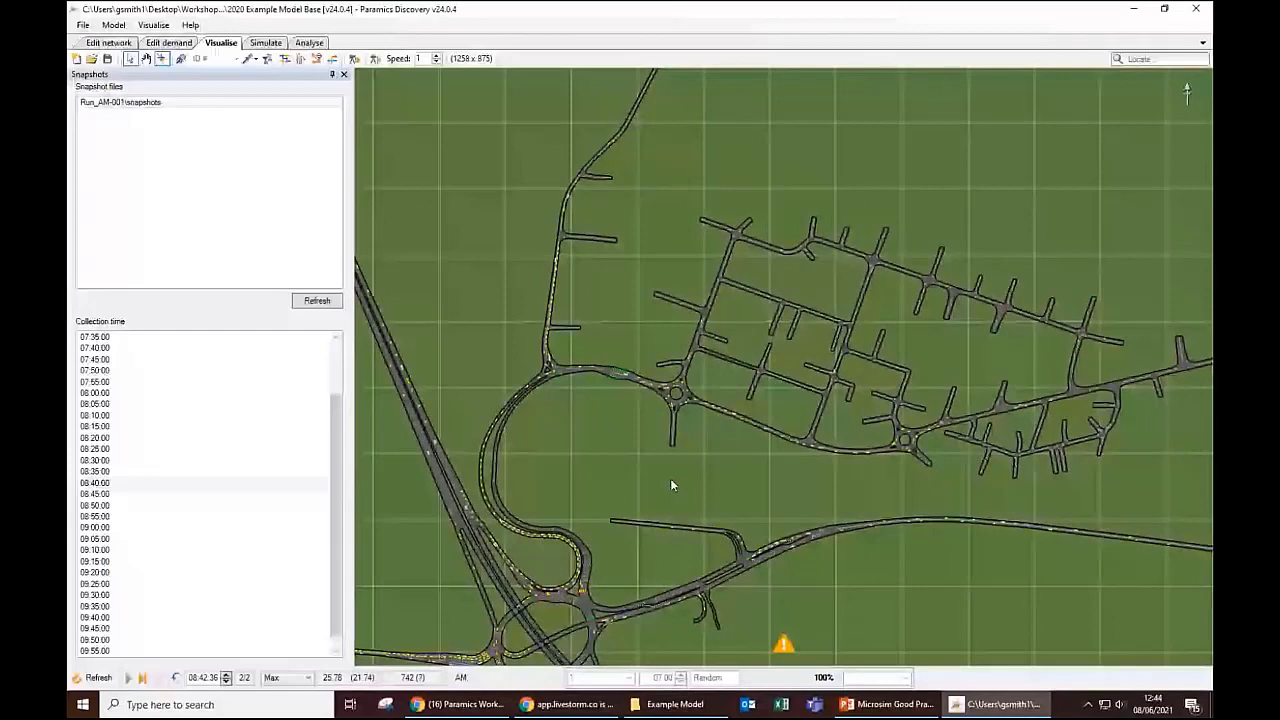
{"action": "left_click", "coordinate": [275, 45]}
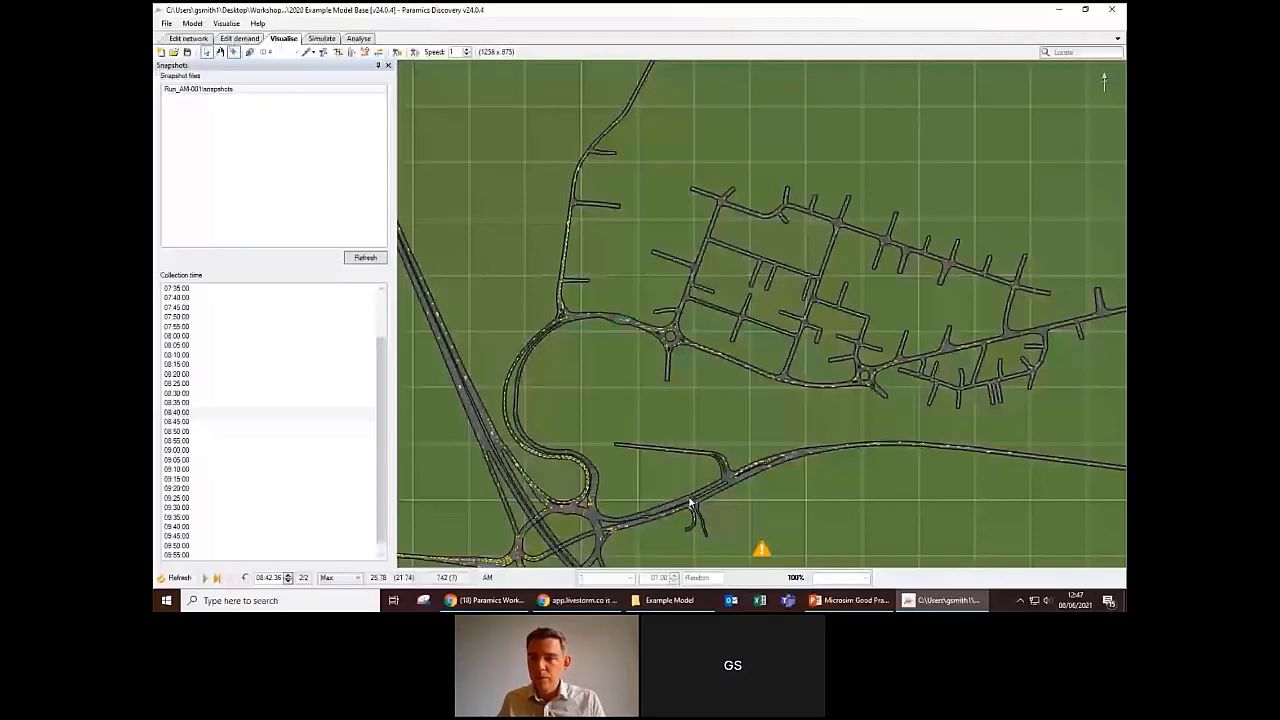
Step: Switch to the Livestorm webinar in the browser to check its questions and chat messages, and return to Paramics Discovery
{"action": "left_click", "coordinate": [485, 601]}
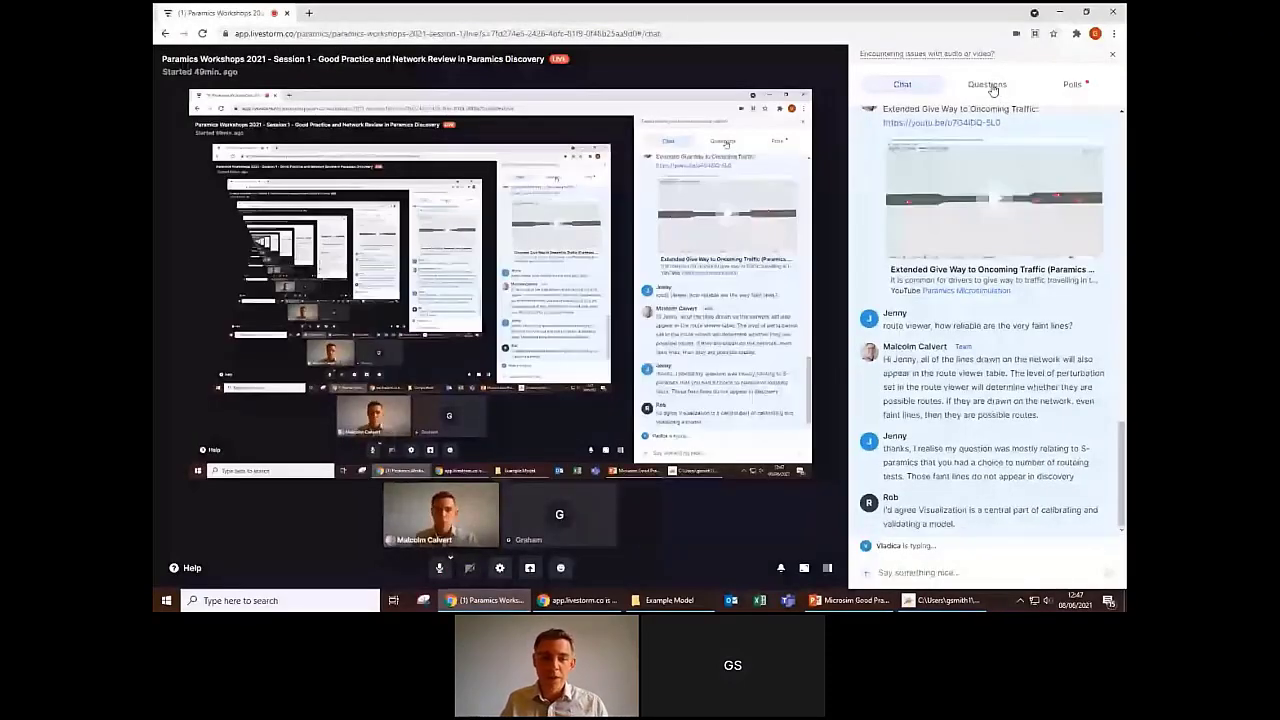
{"action": "left_click", "coordinate": [988, 86]}
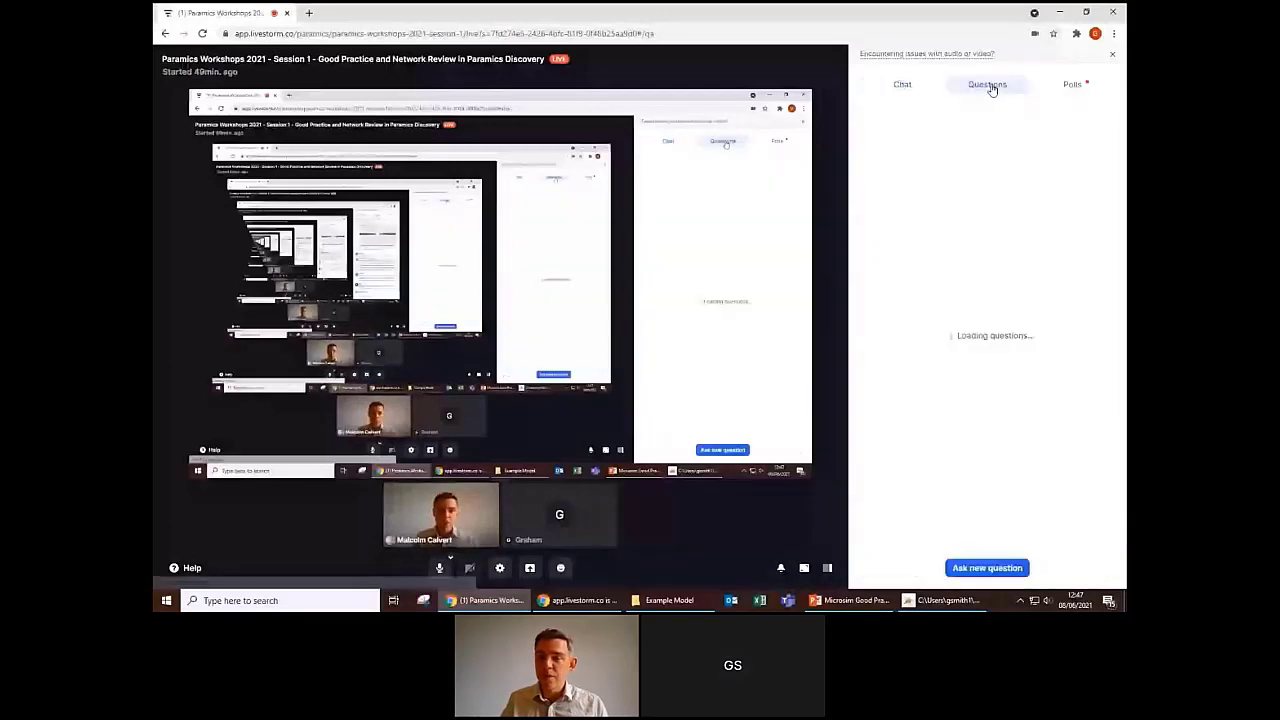
{"action": "left_click", "coordinate": [916, 86]}
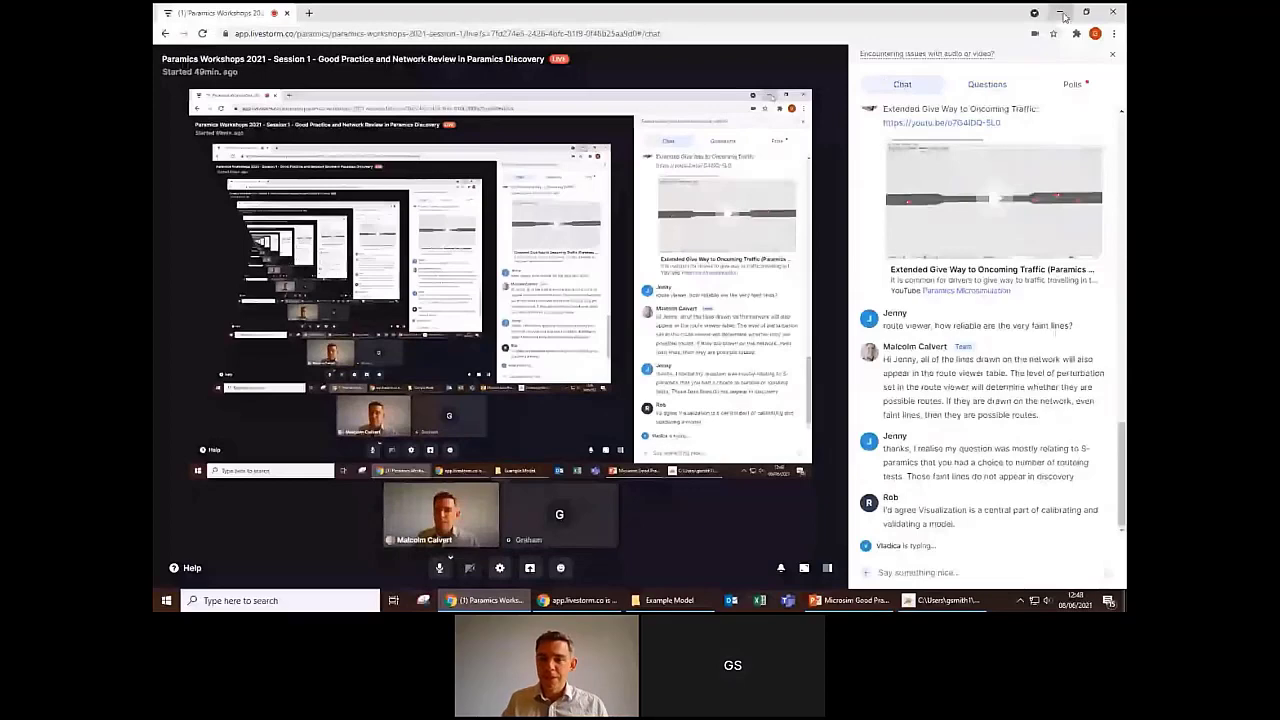
{"action": "left_click", "coordinate": [1062, 13]}
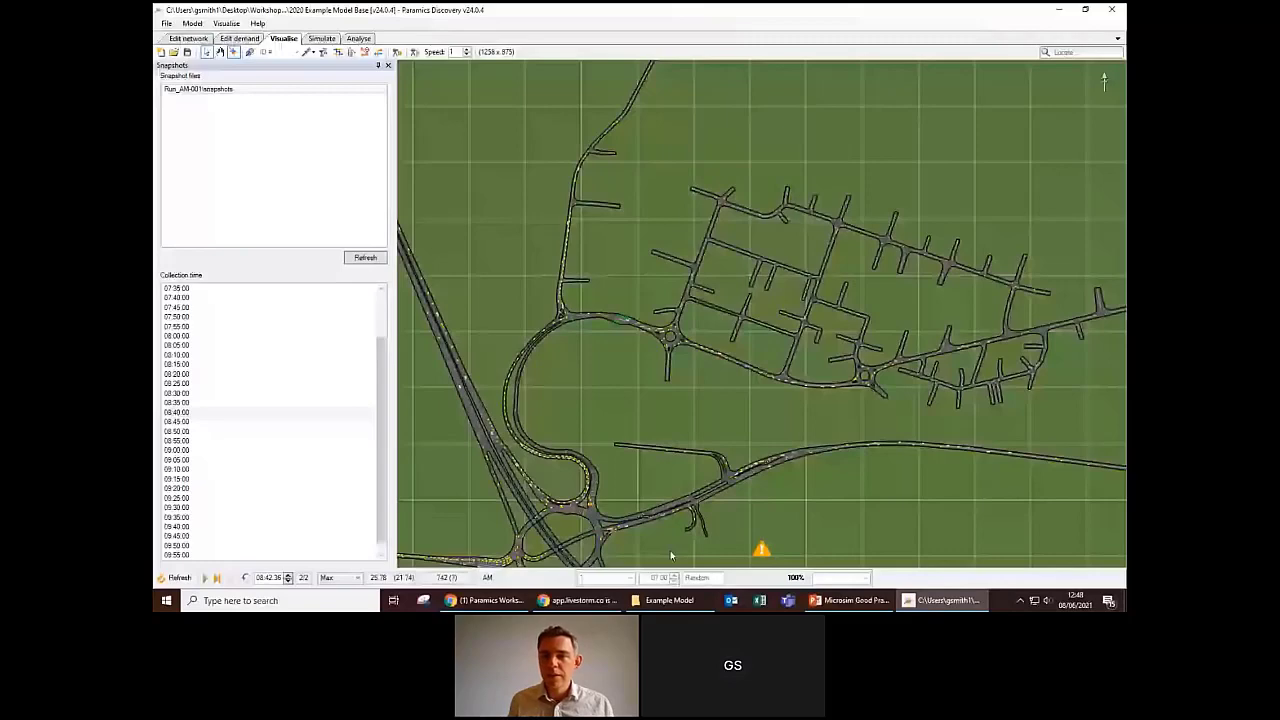
{"action": "left_click", "coordinate": [688, 574]}
{"action": "left_click", "coordinate": [688, 574]}
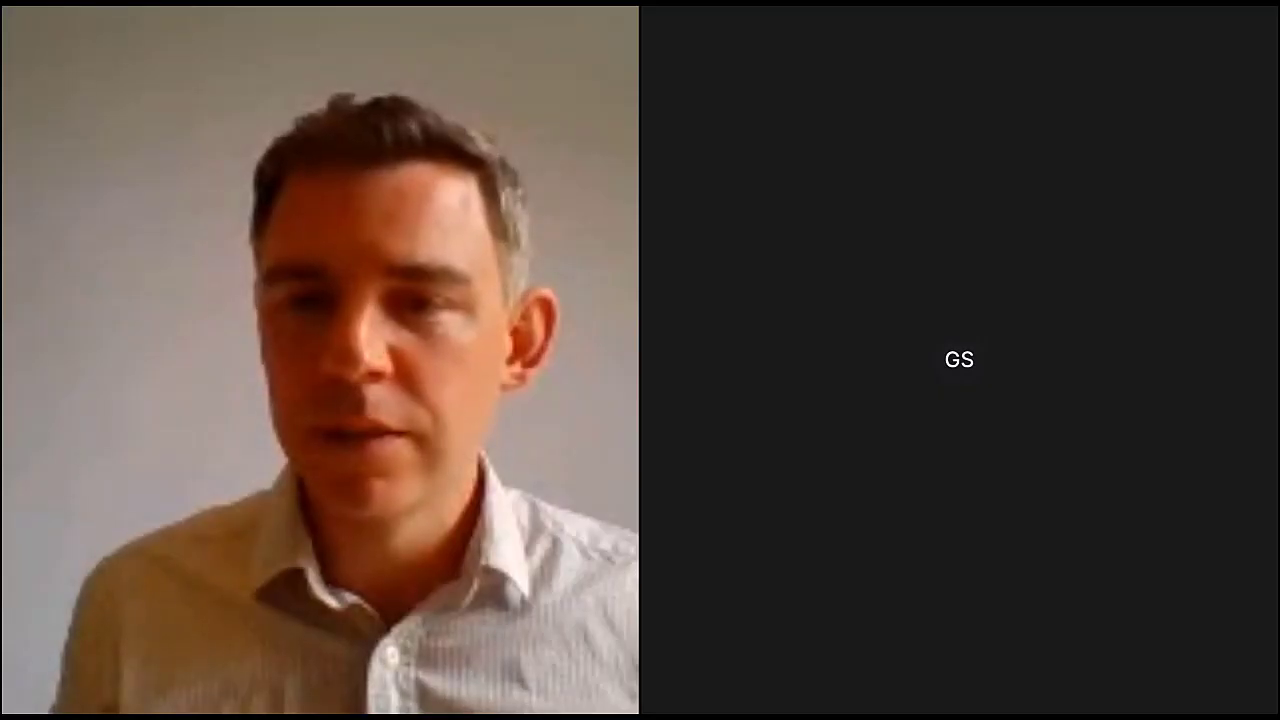